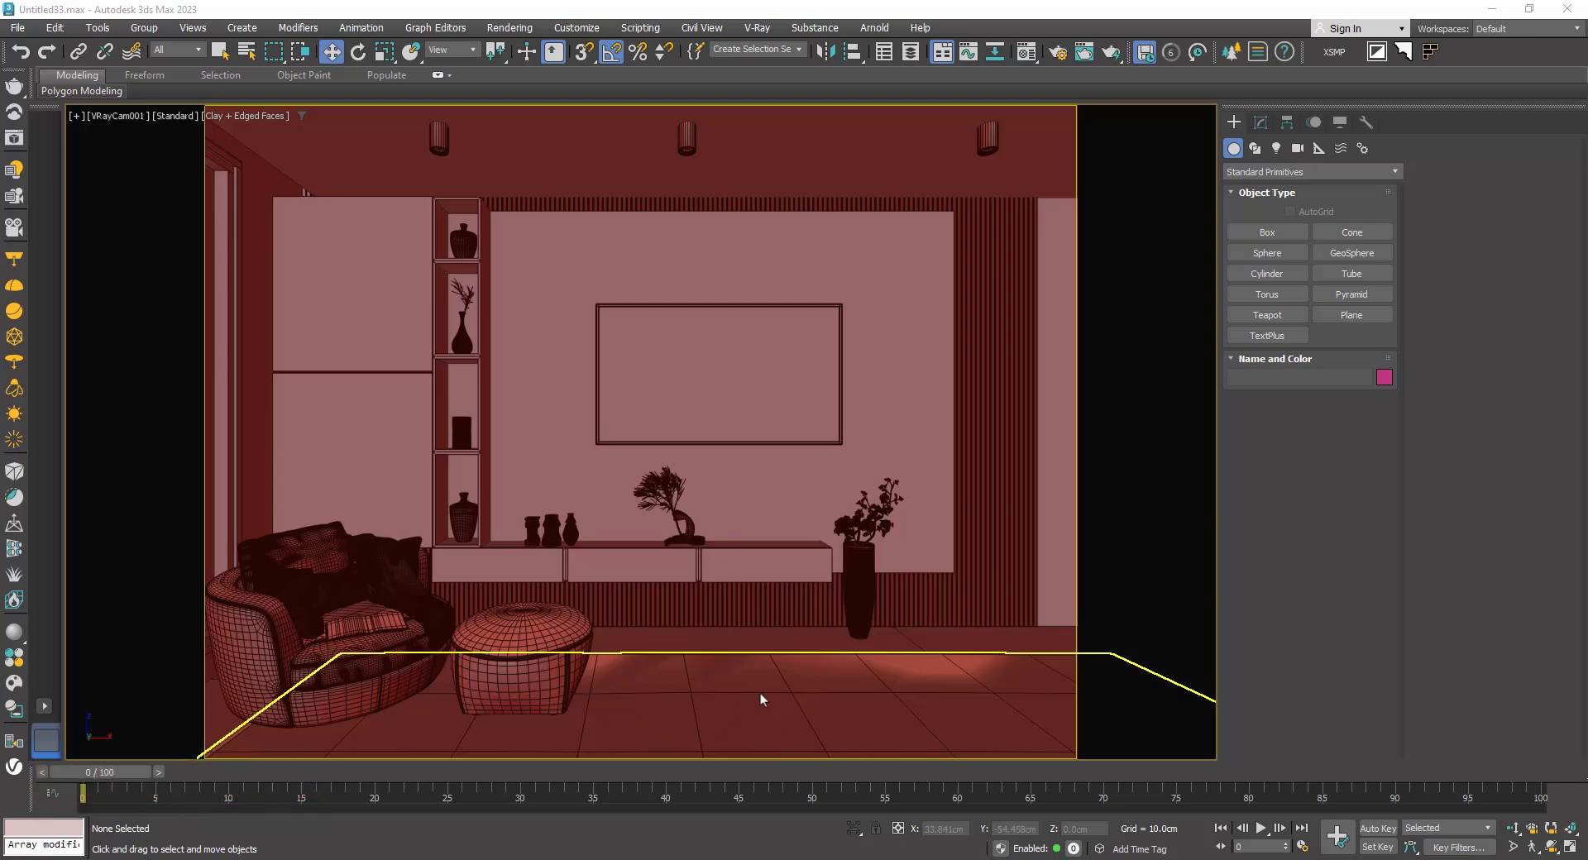
Step: Split the workspace into two side-by-side viewports, with the VRayCam001 camera view on one side and an orbited overview on the other
click(44, 707)
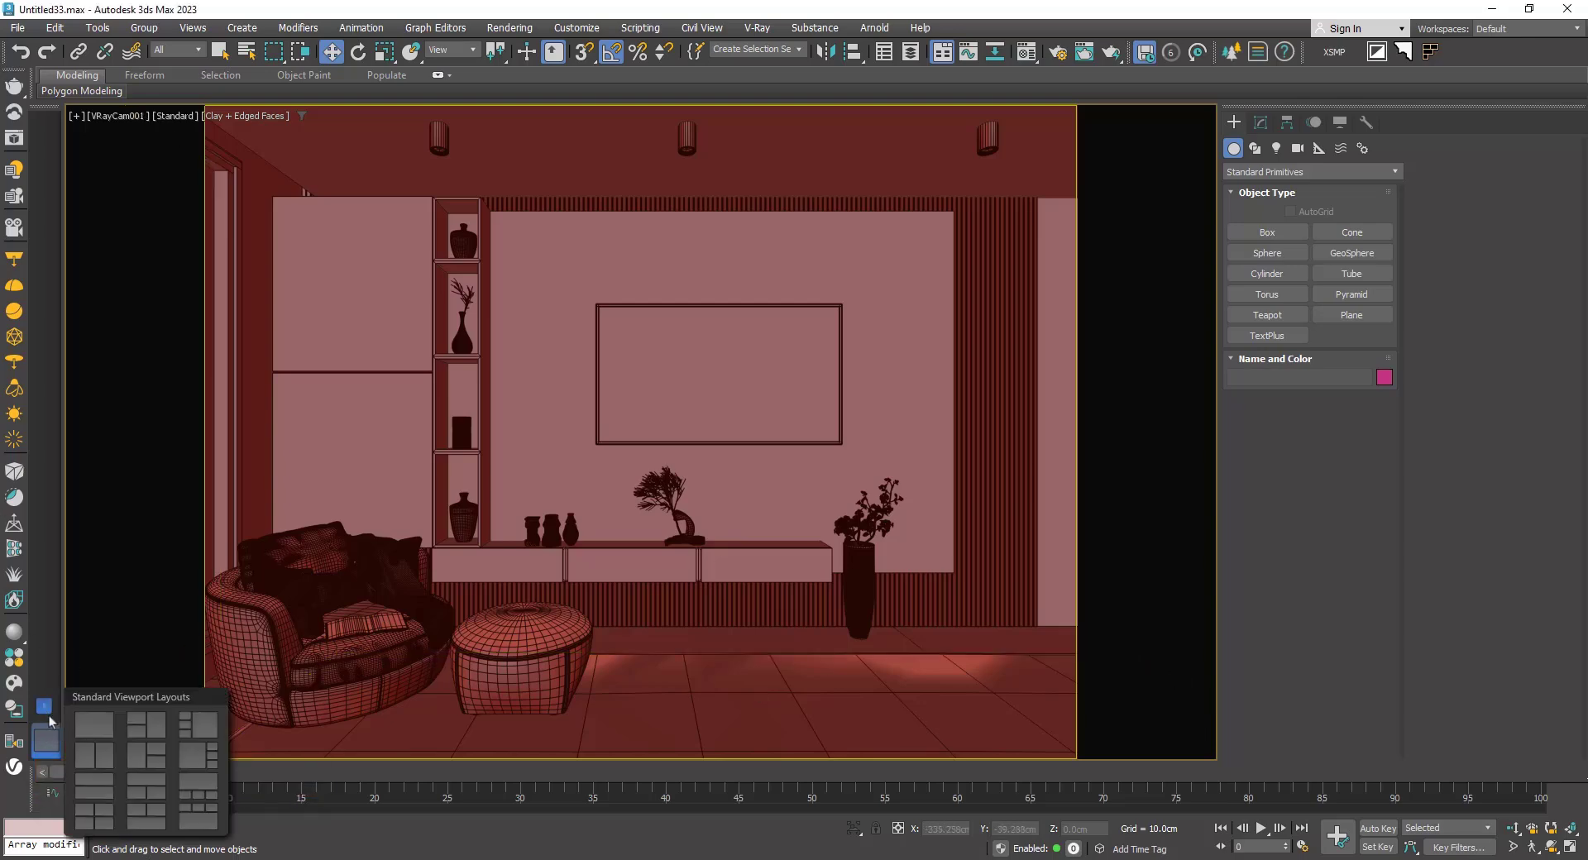
click(94, 755)
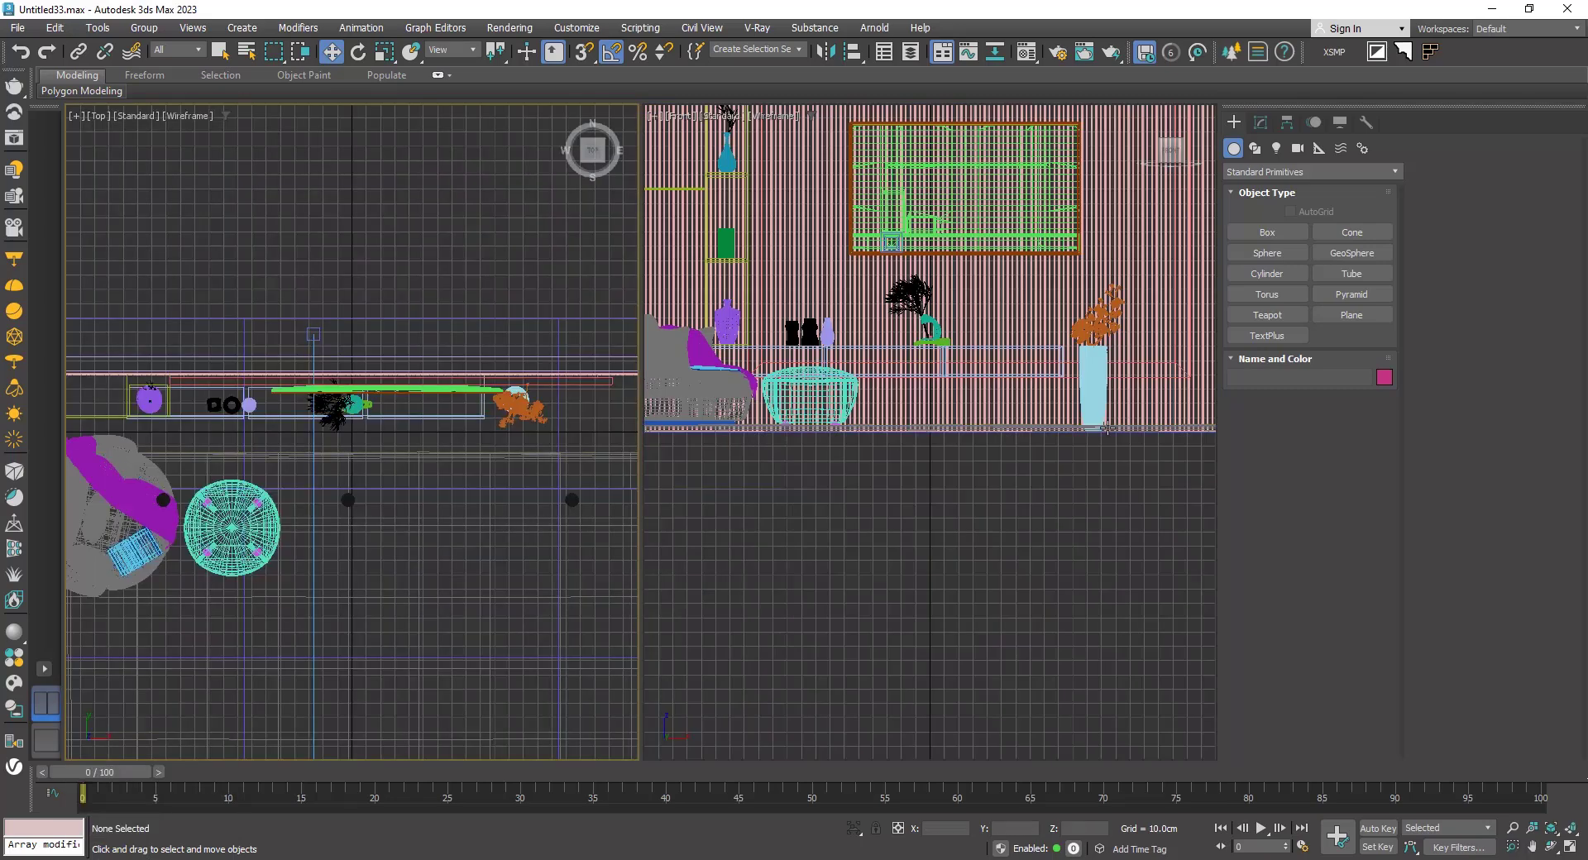
click(852, 599)
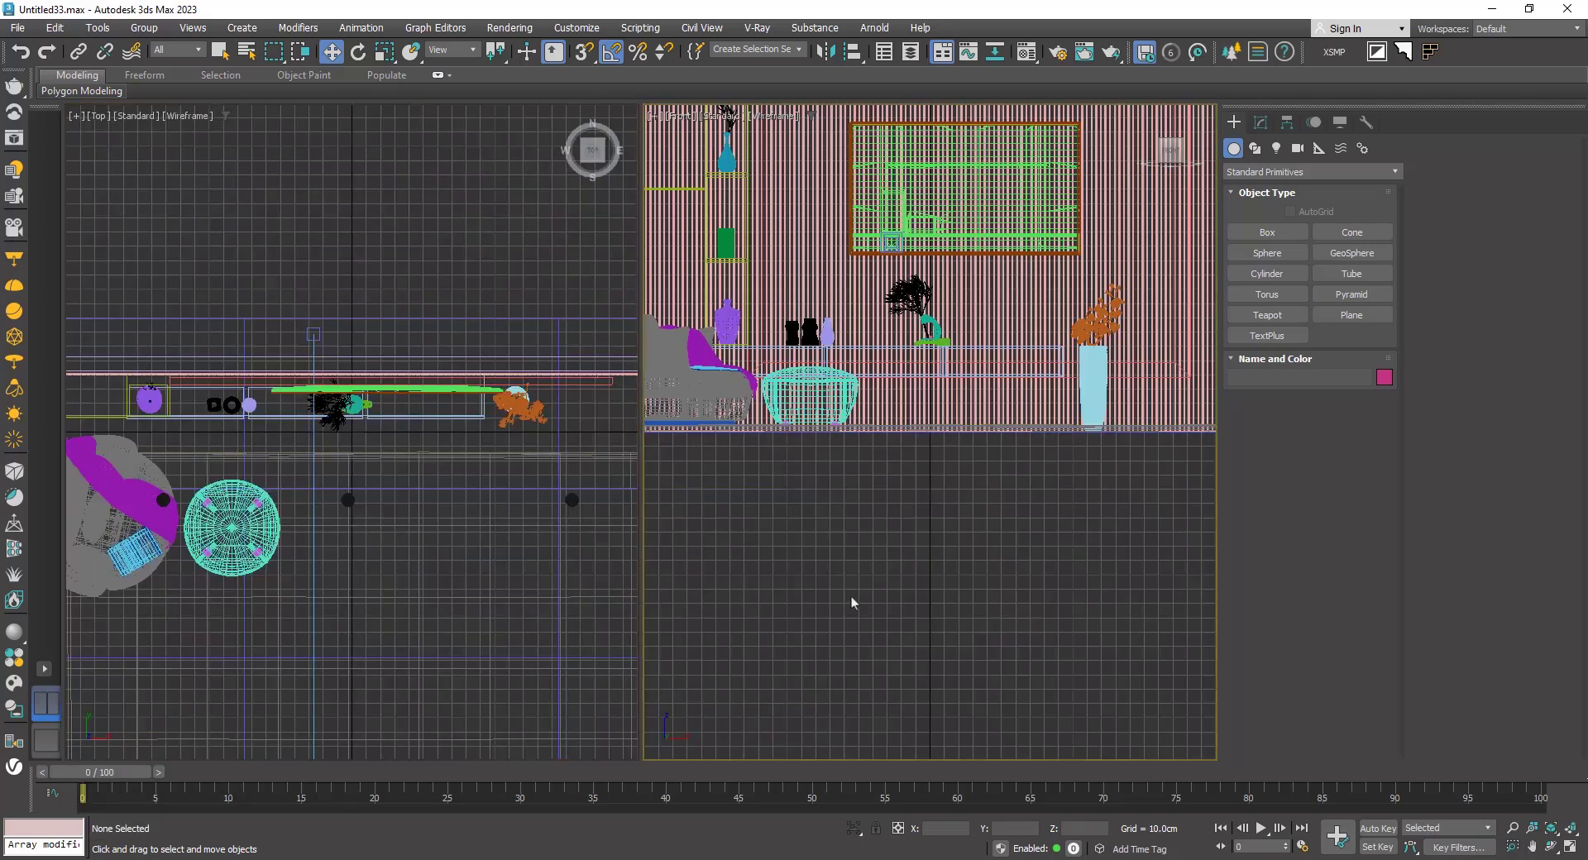
key(c)
click(498, 499)
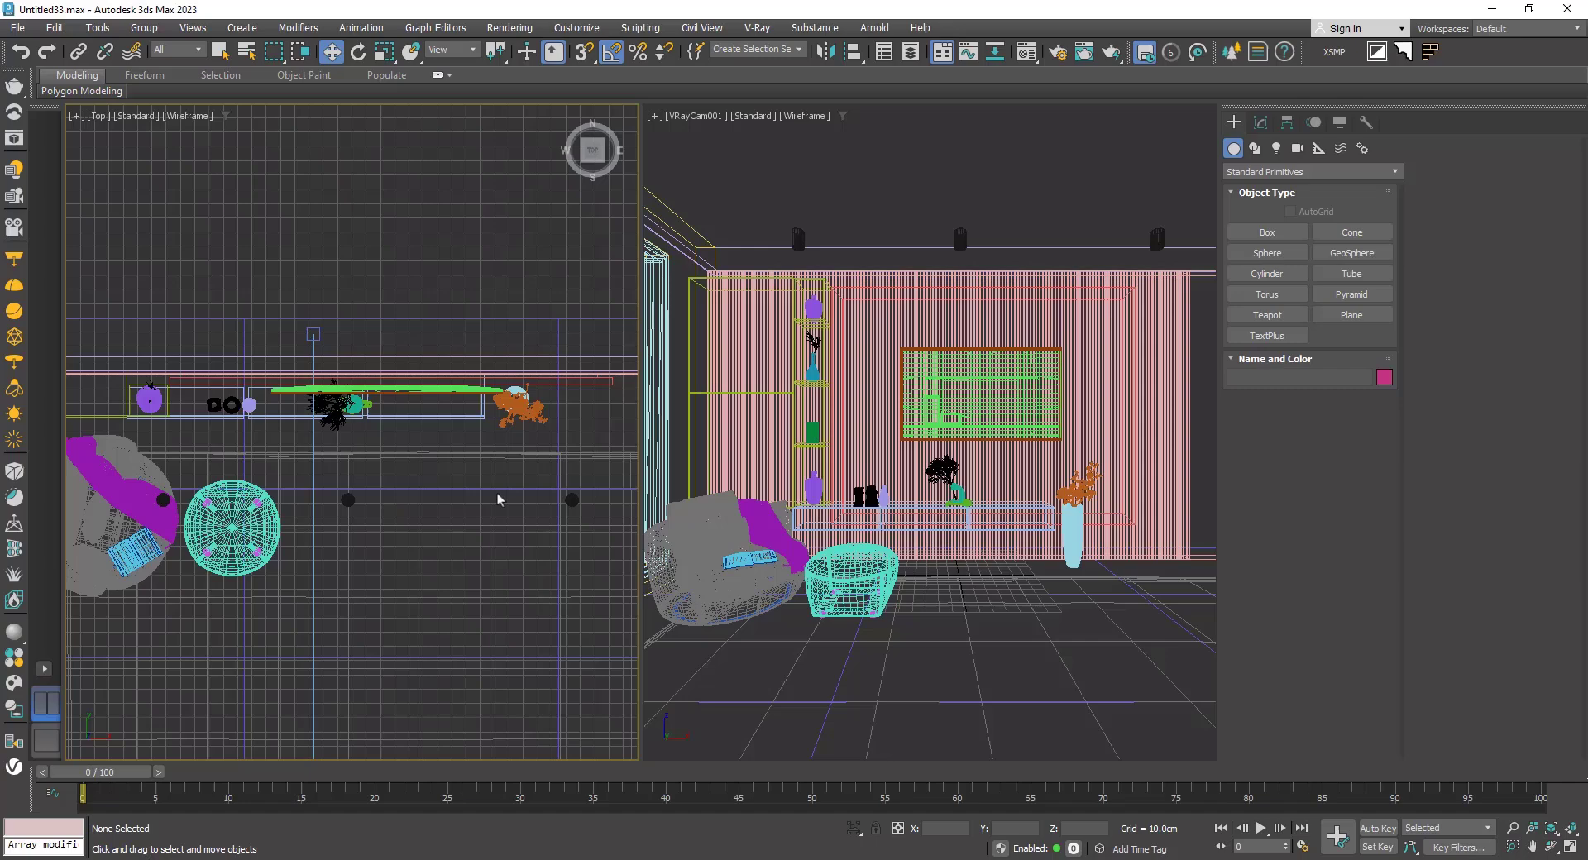
alt+middle_drag(498, 500, 493, 486)
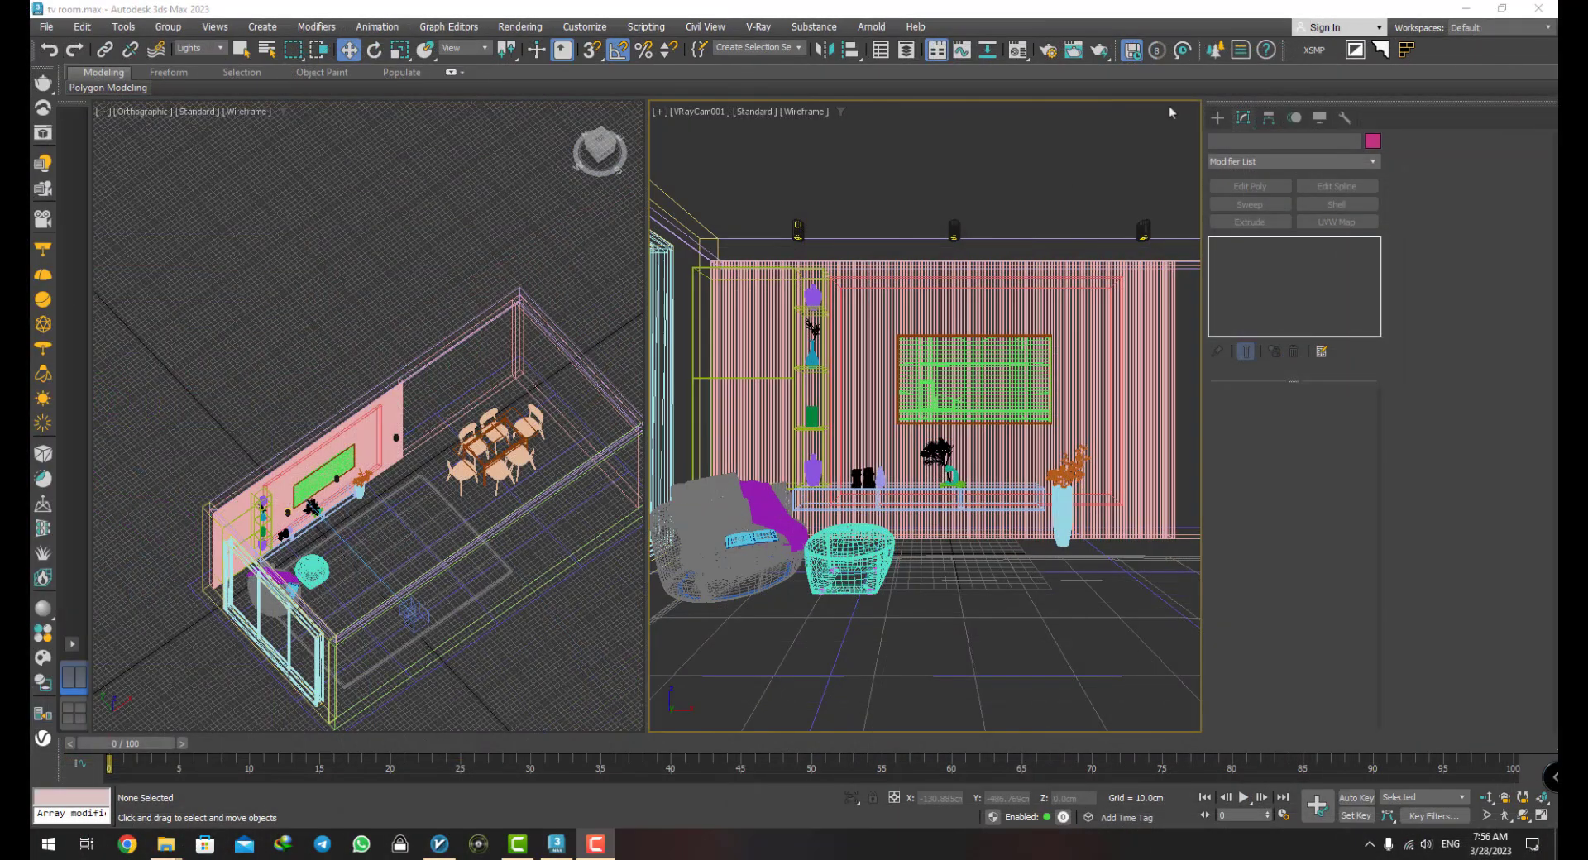
Step: In the render setup, choose Quad 4 - VRayCam001 as the view to render and lock it
click(1044, 57)
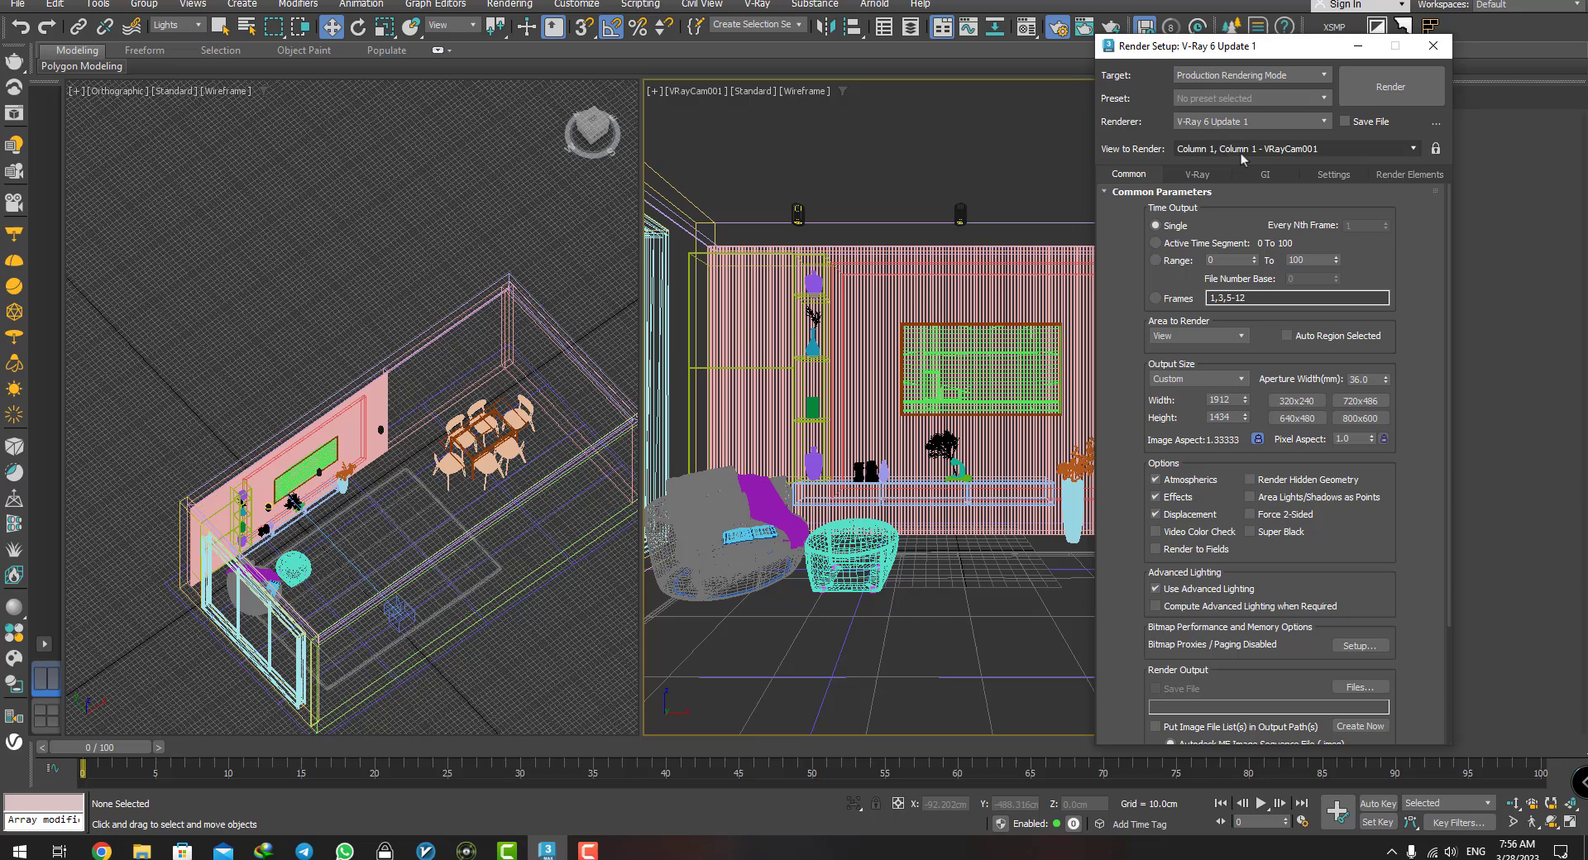
click(1243, 154)
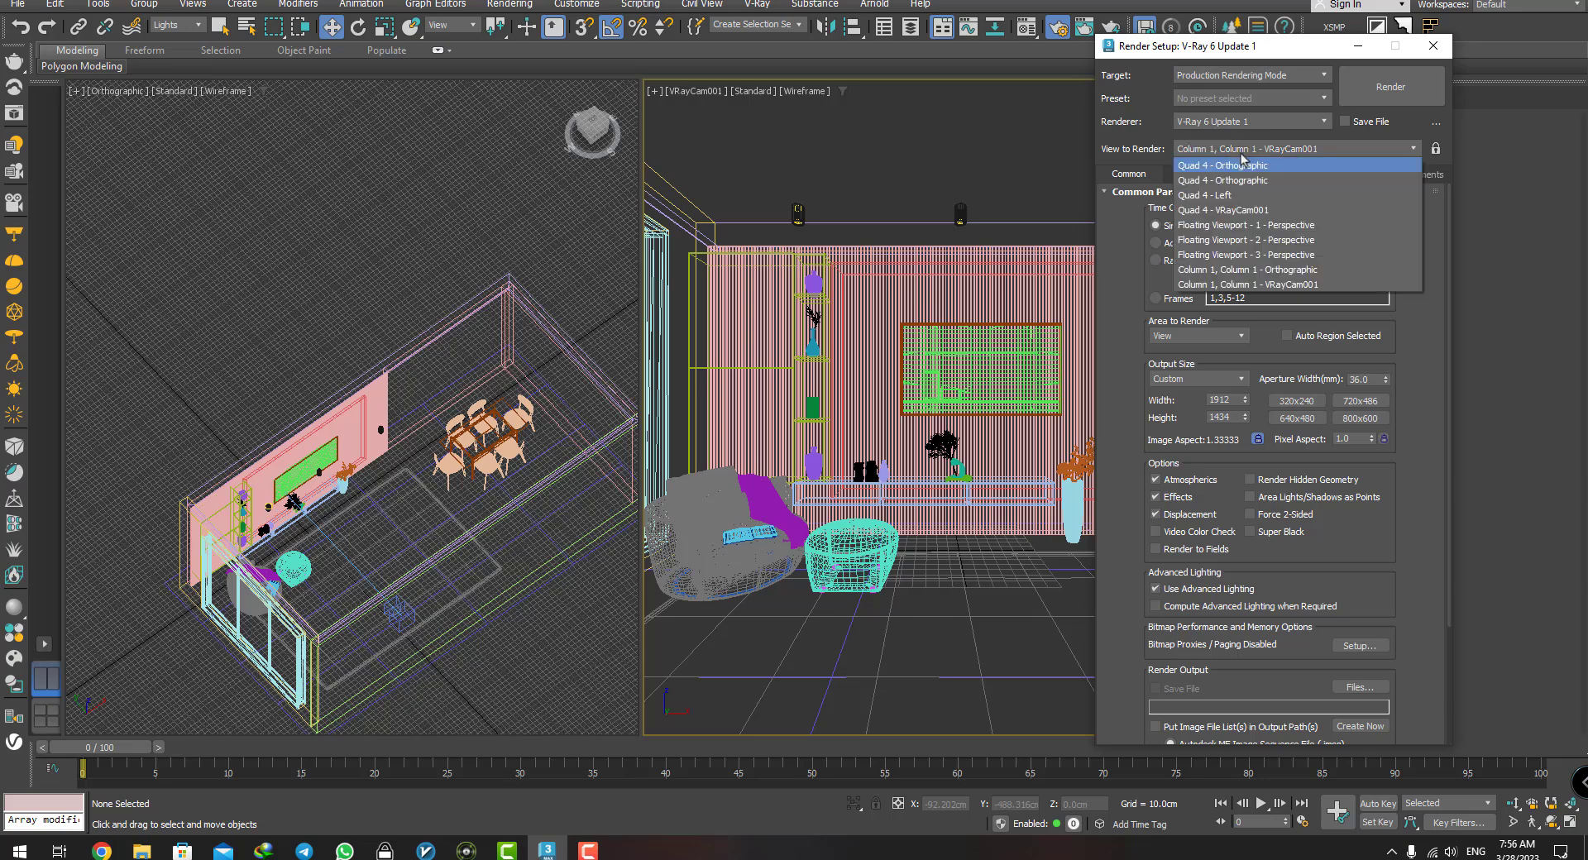
click(1230, 210)
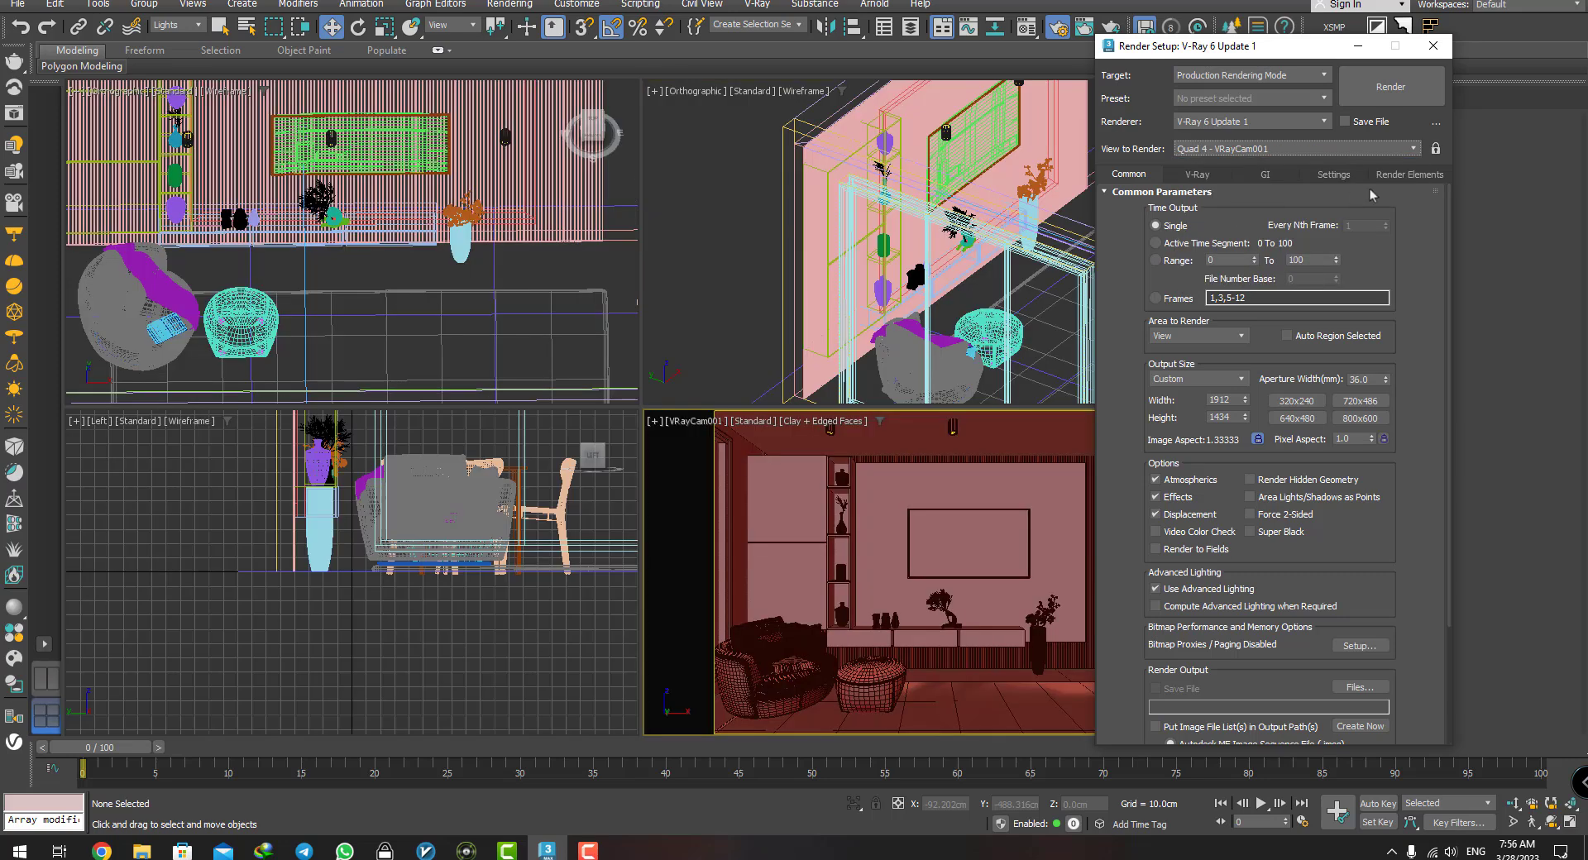
click(1437, 148)
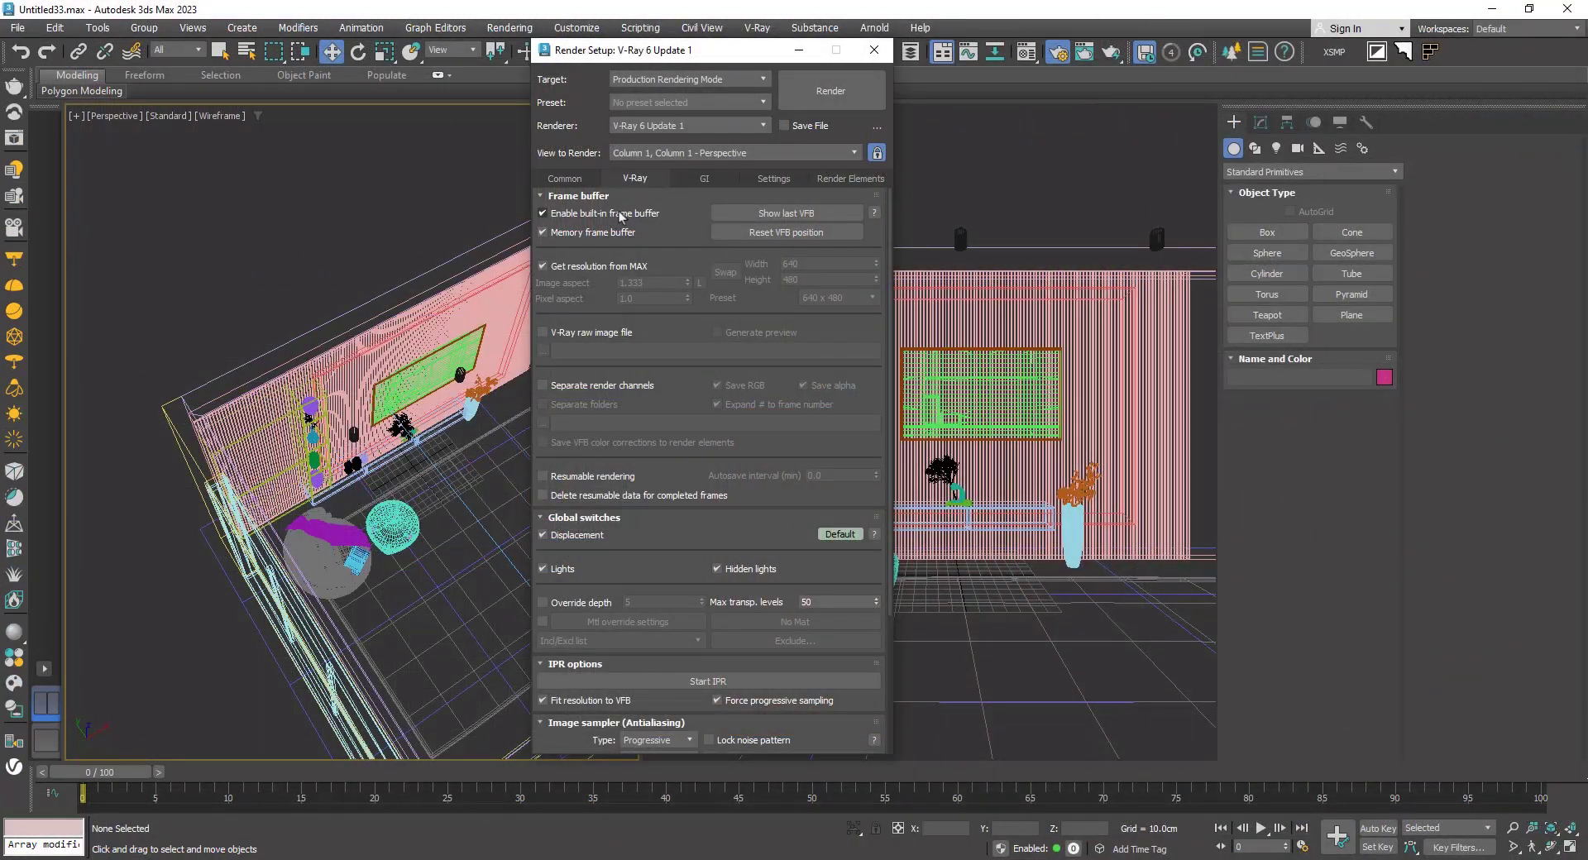
Step: Switch the V-Ray image sampler to Bucket, with a min shading rate of 24 and max subdivs of 10
click(559, 196)
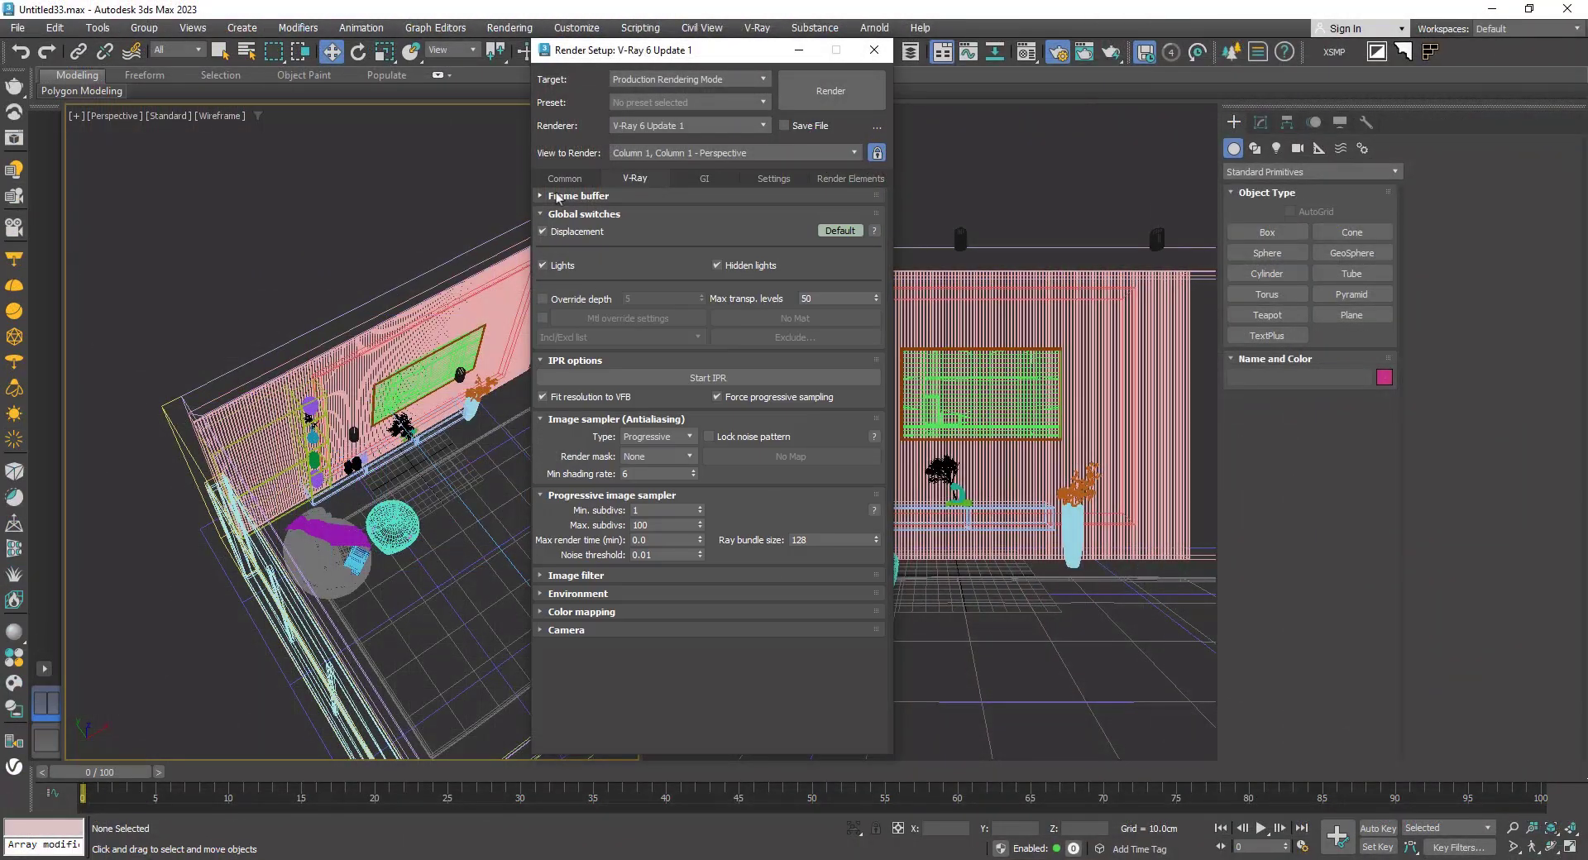
click(590, 216)
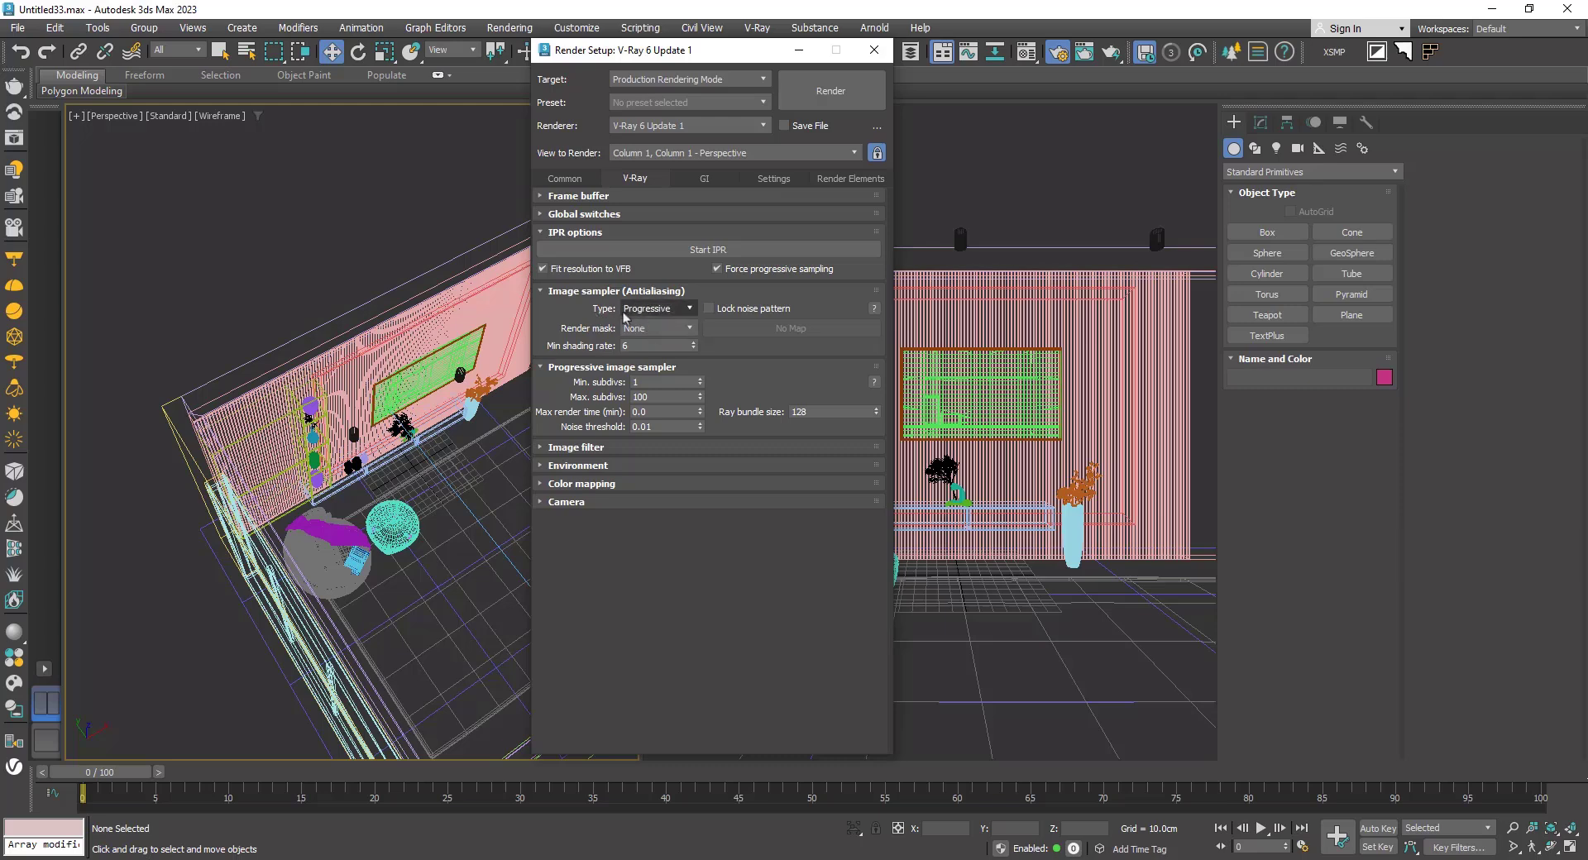
click(654, 309)
click(654, 321)
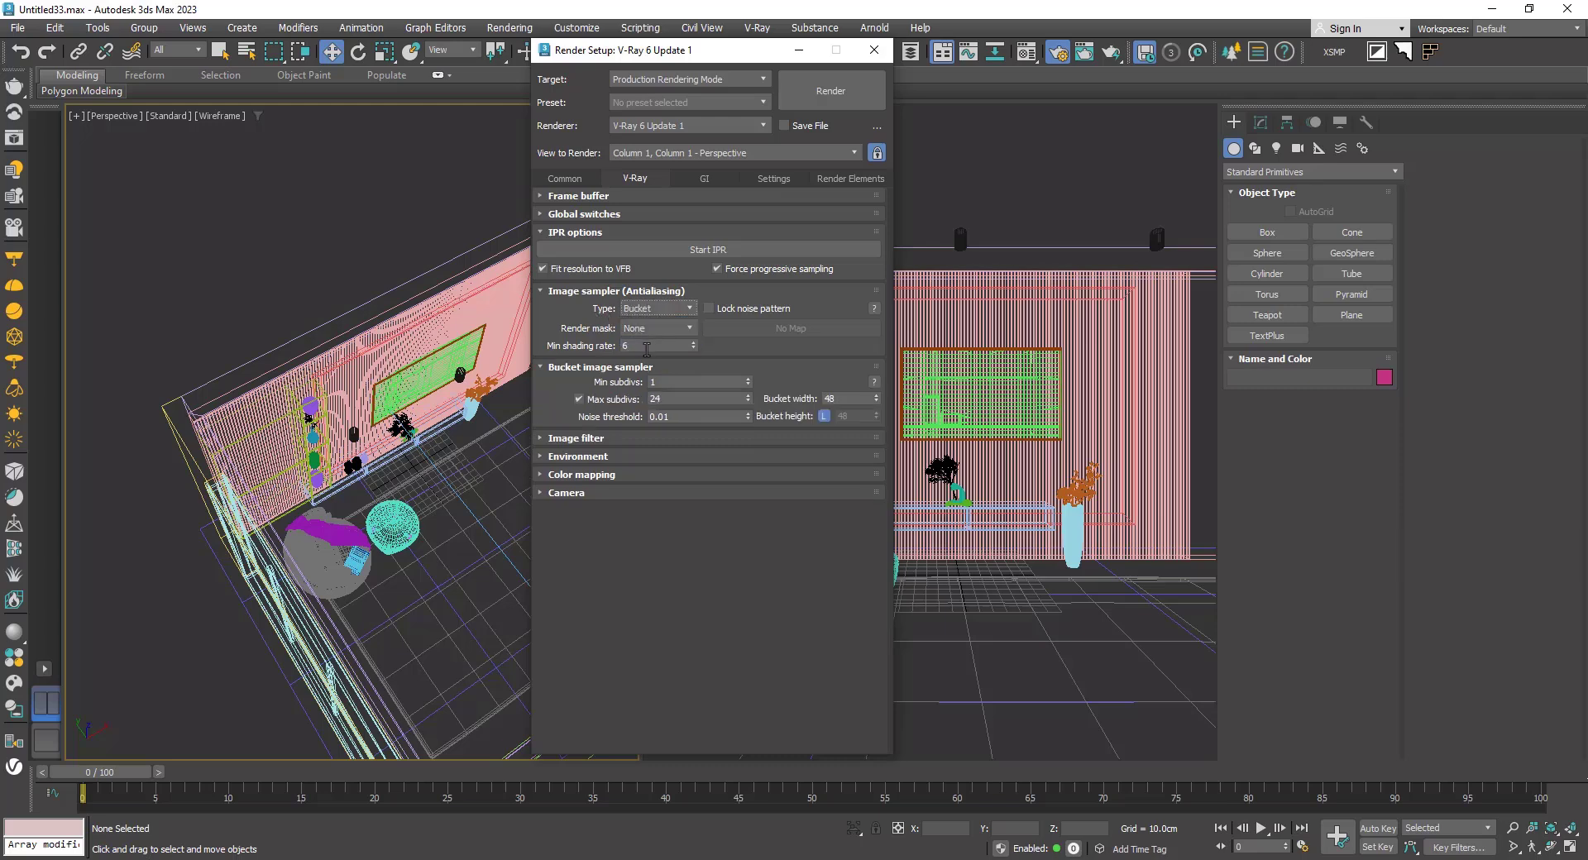
drag(653, 347, 585, 347)
text(66)
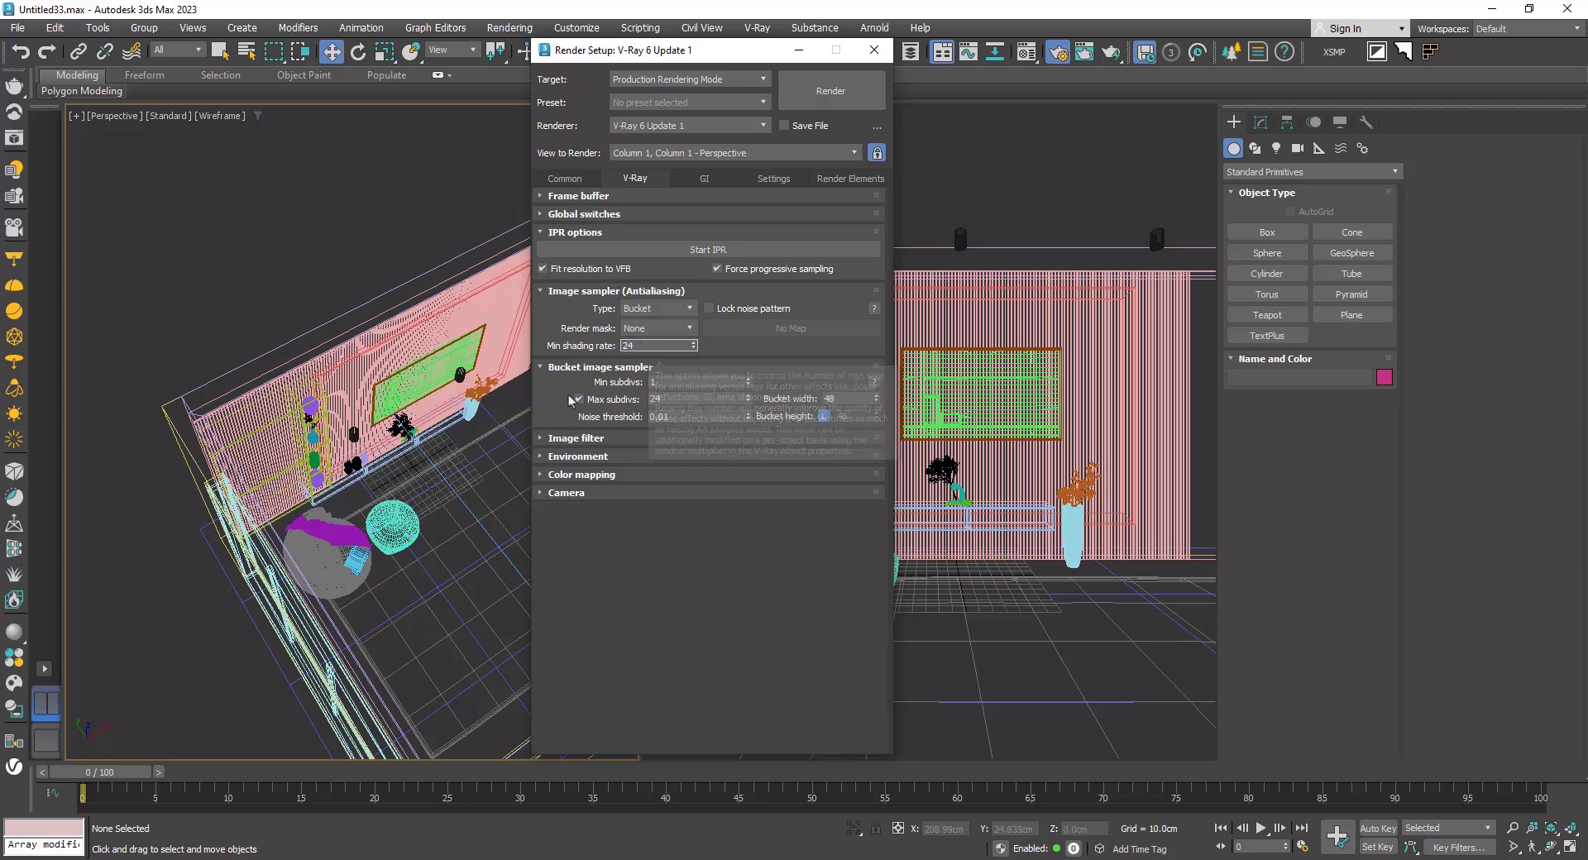
drag(676, 399, 584, 411)
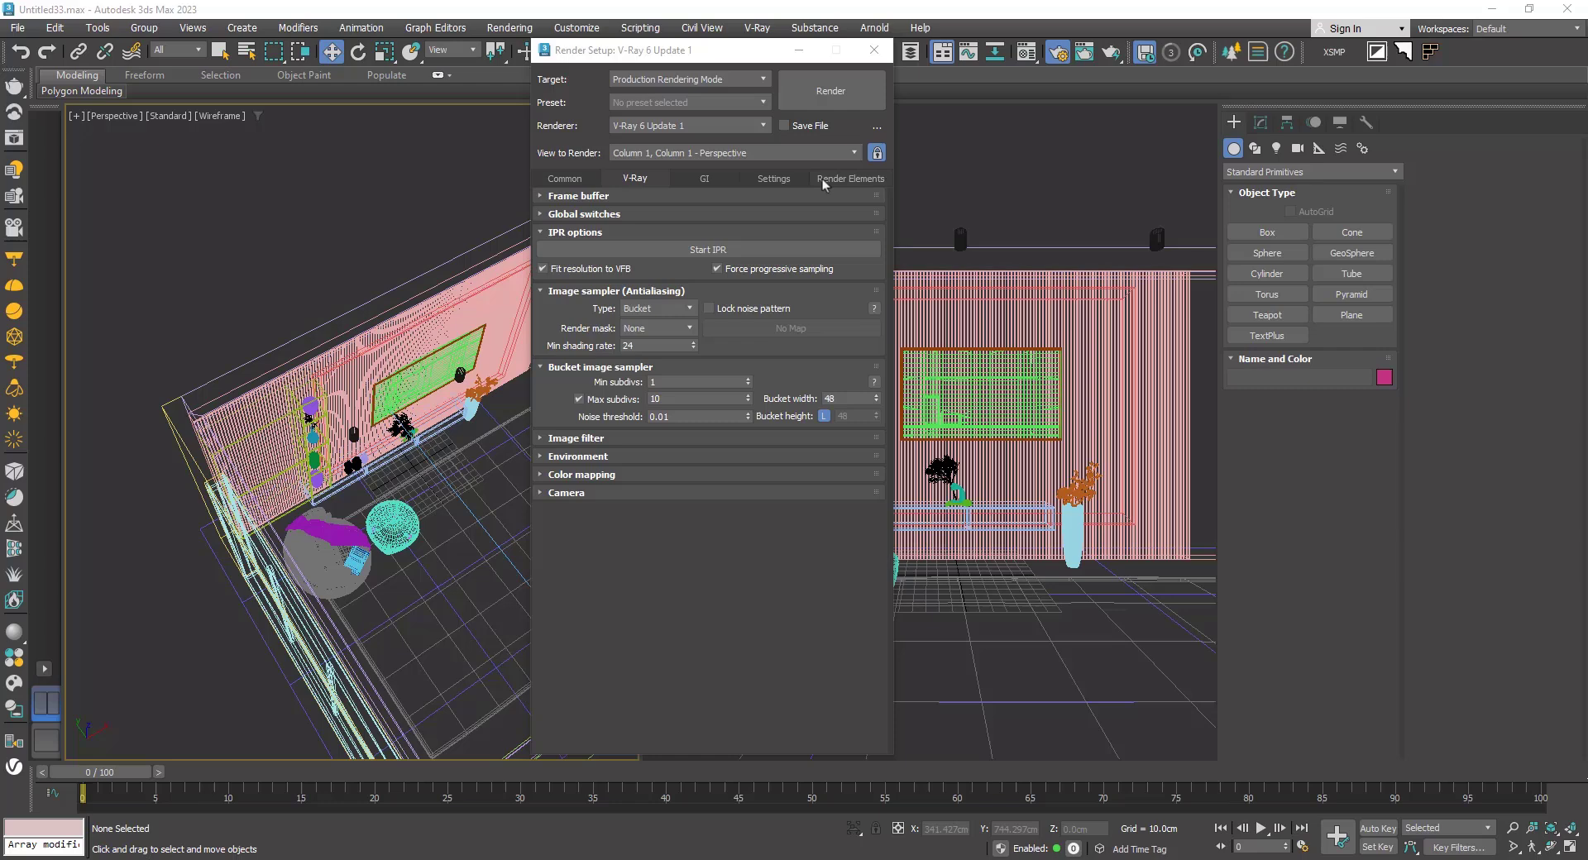
Step: Add the VRayDenoiser and VRayLightMix render elements
click(837, 179)
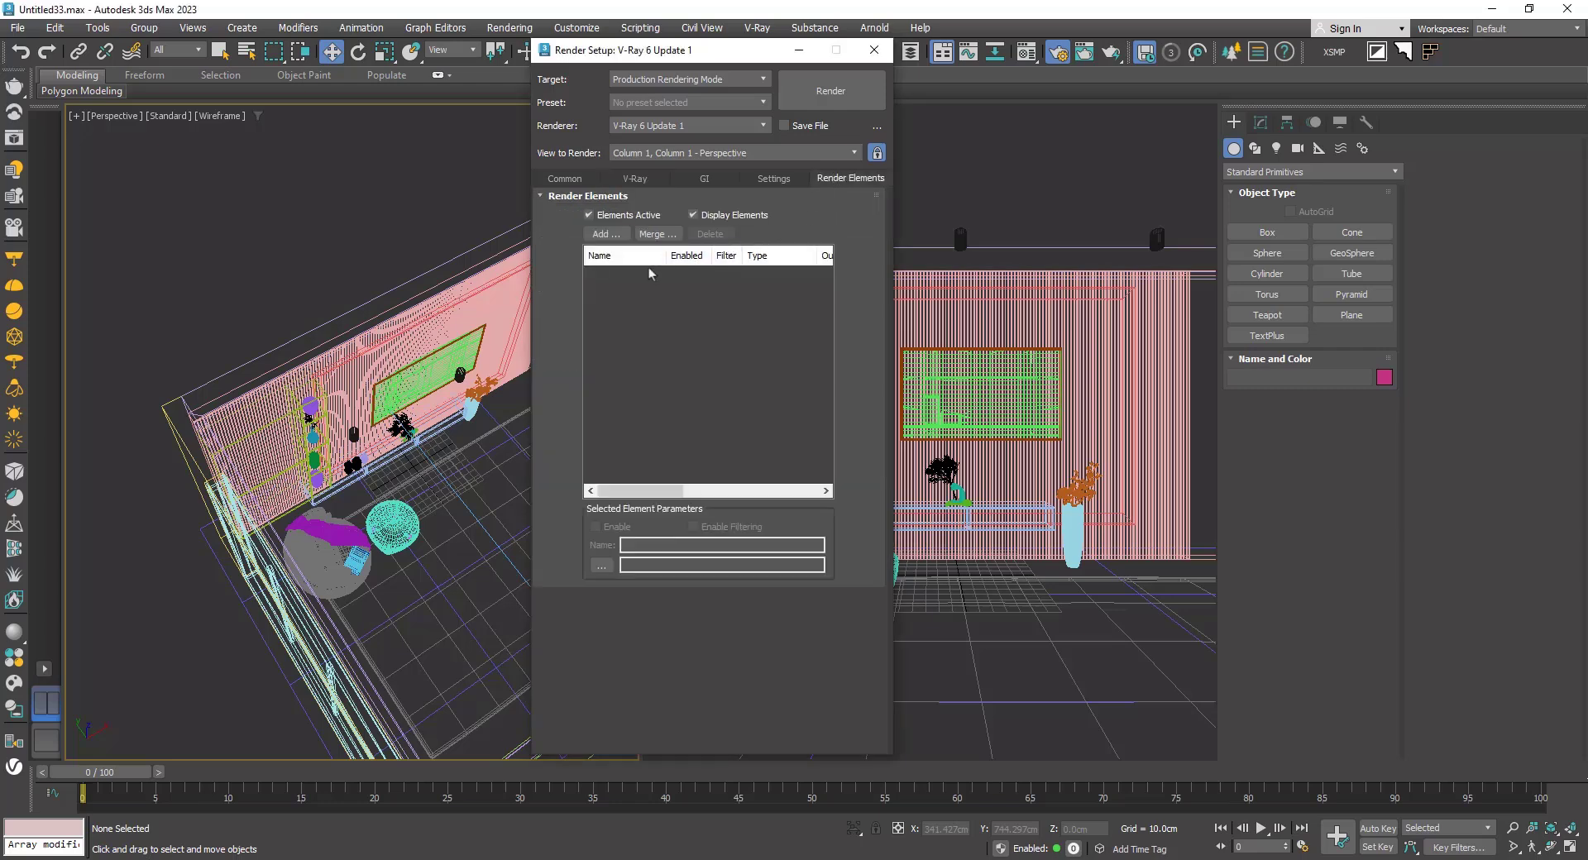
click(602, 234)
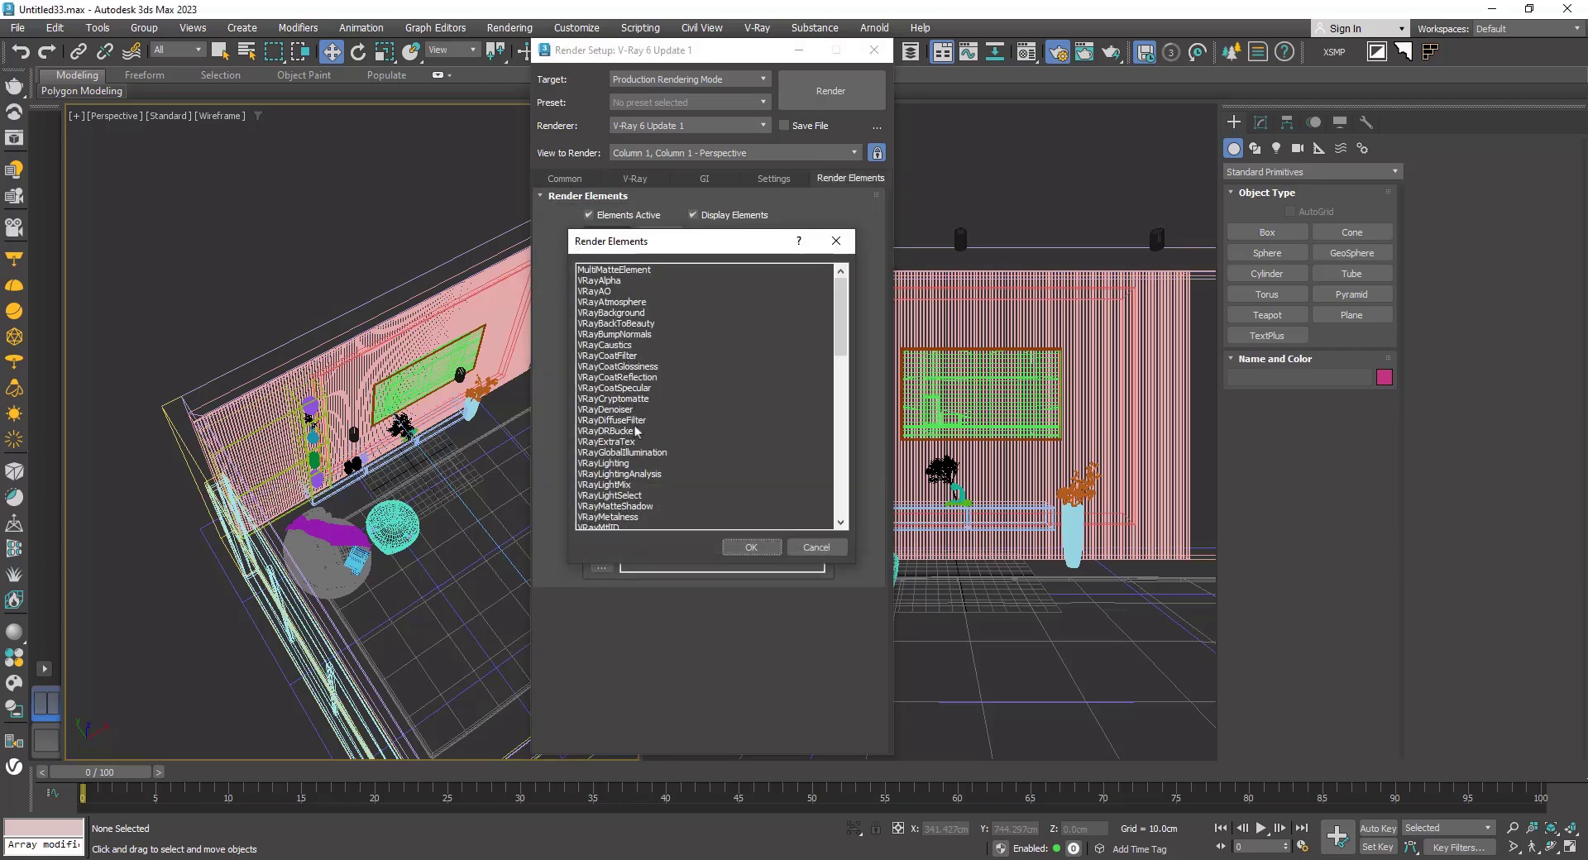
click(624, 486)
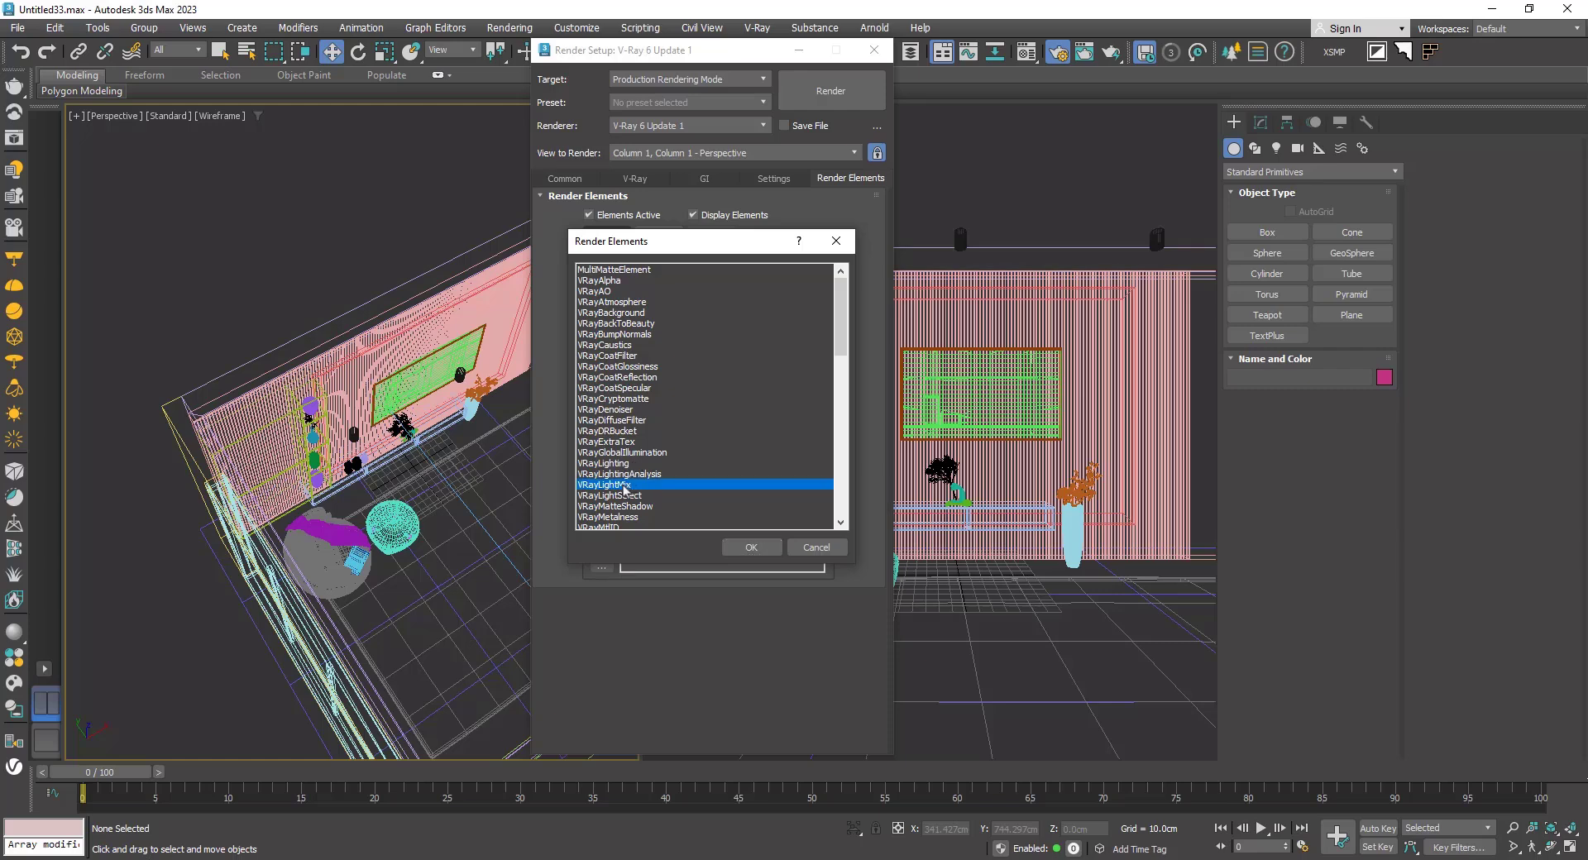
ctrl+click(627, 412)
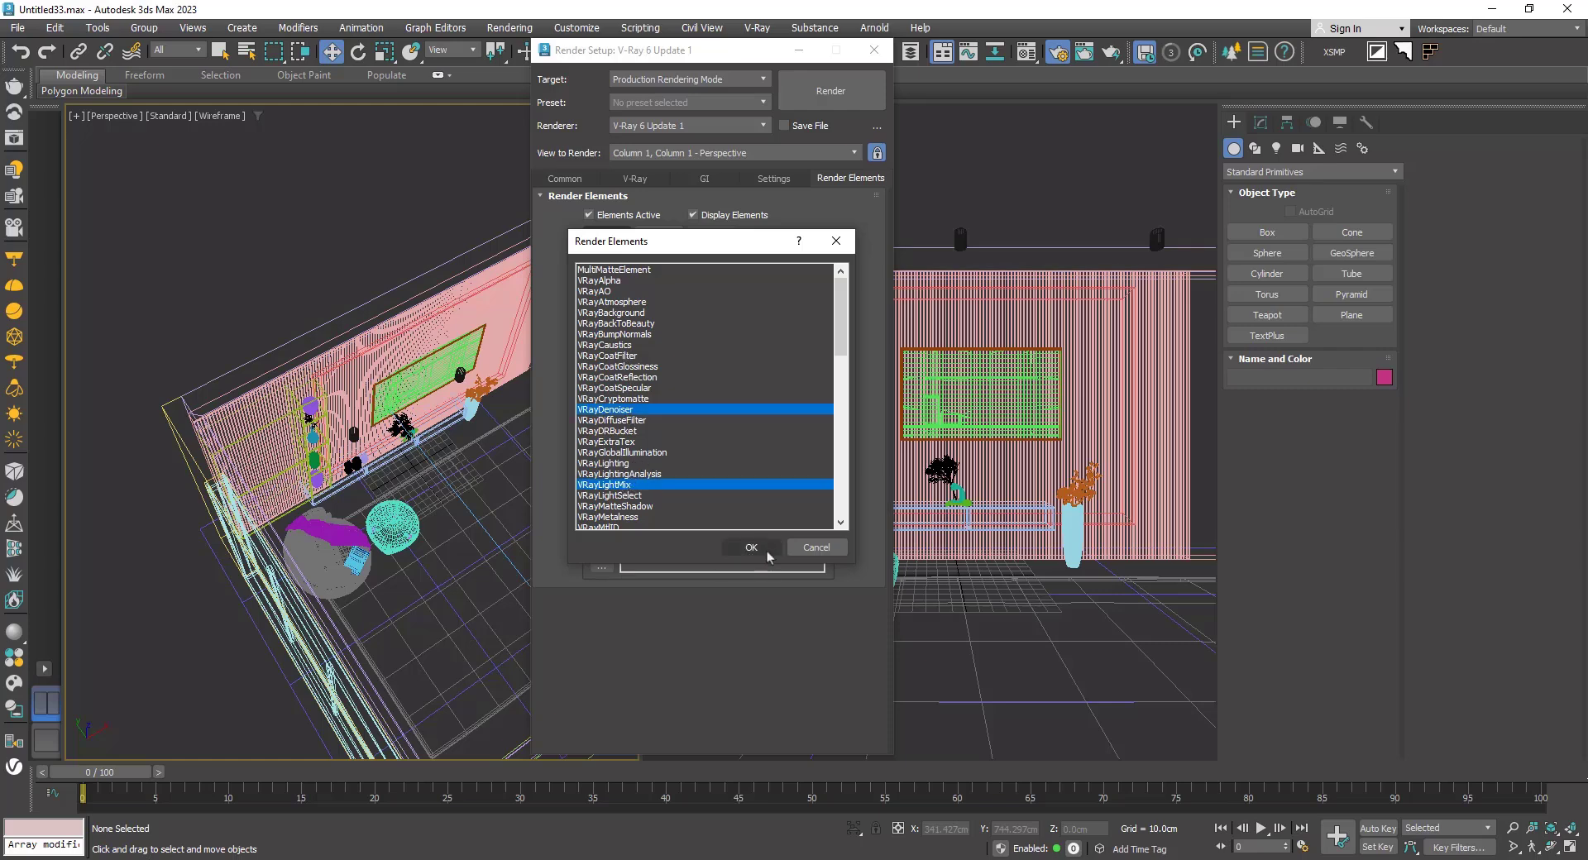
click(751, 547)
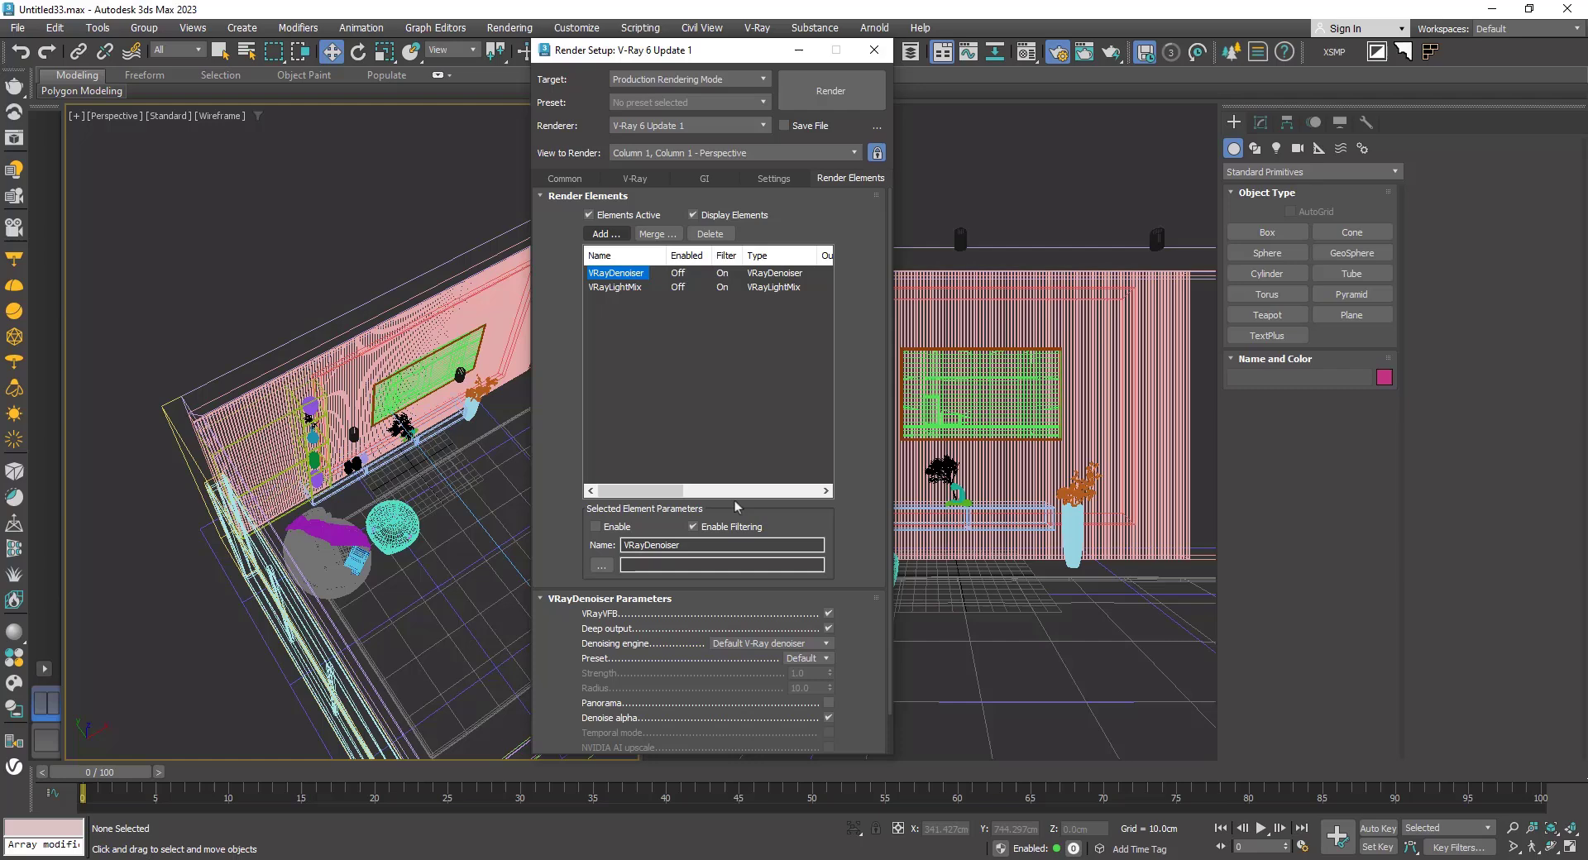
Step: Set the VRayDenoiser's denoising engine to NVIDIA AI denoiser and close the render setup
drag(648, 659, 629, 646)
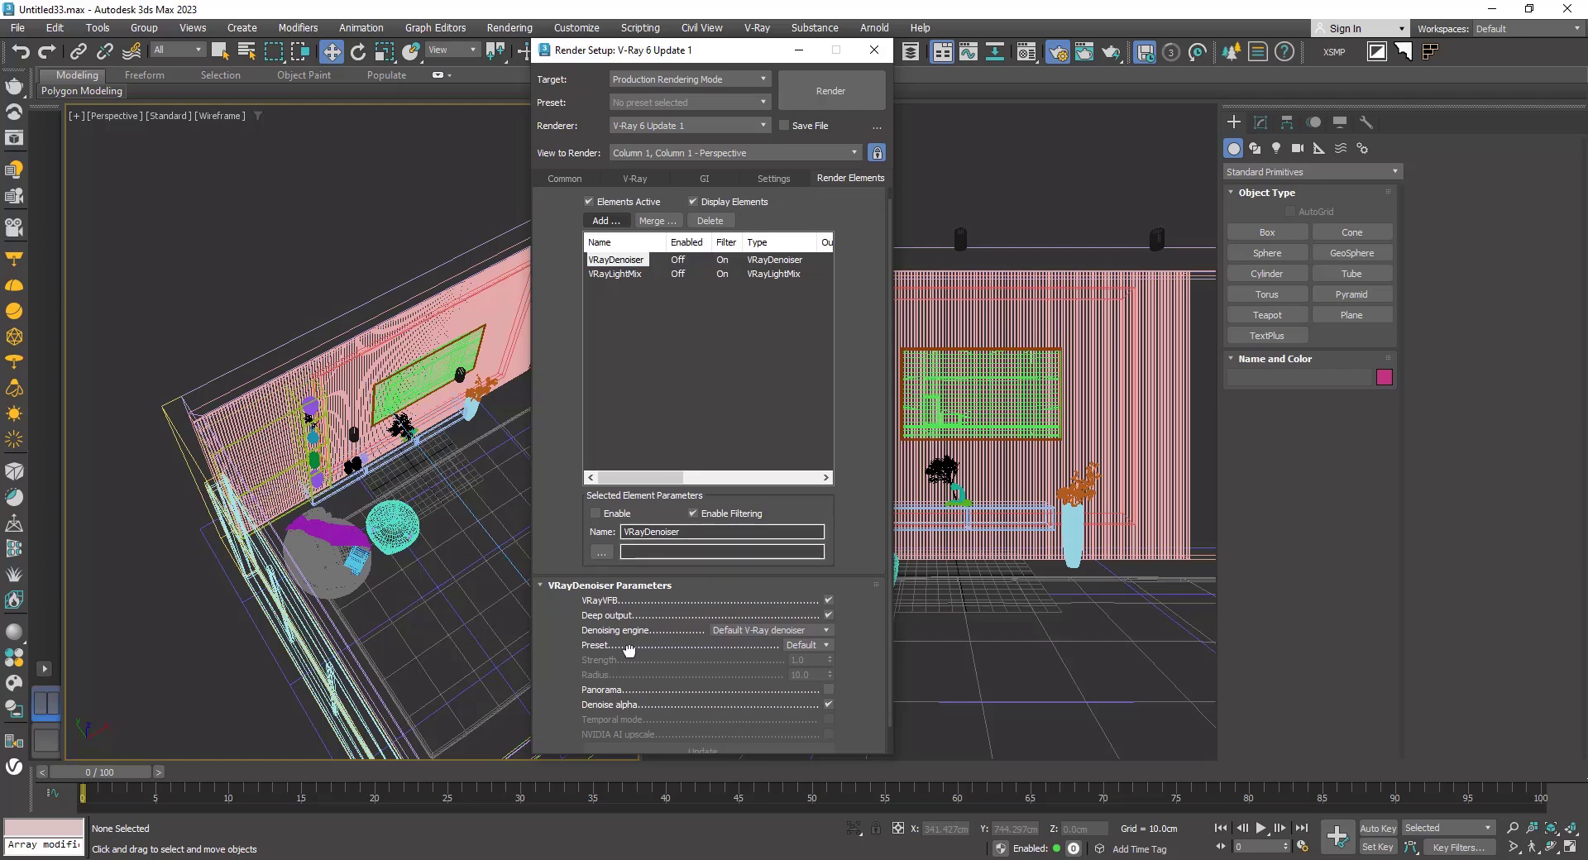
click(717, 633)
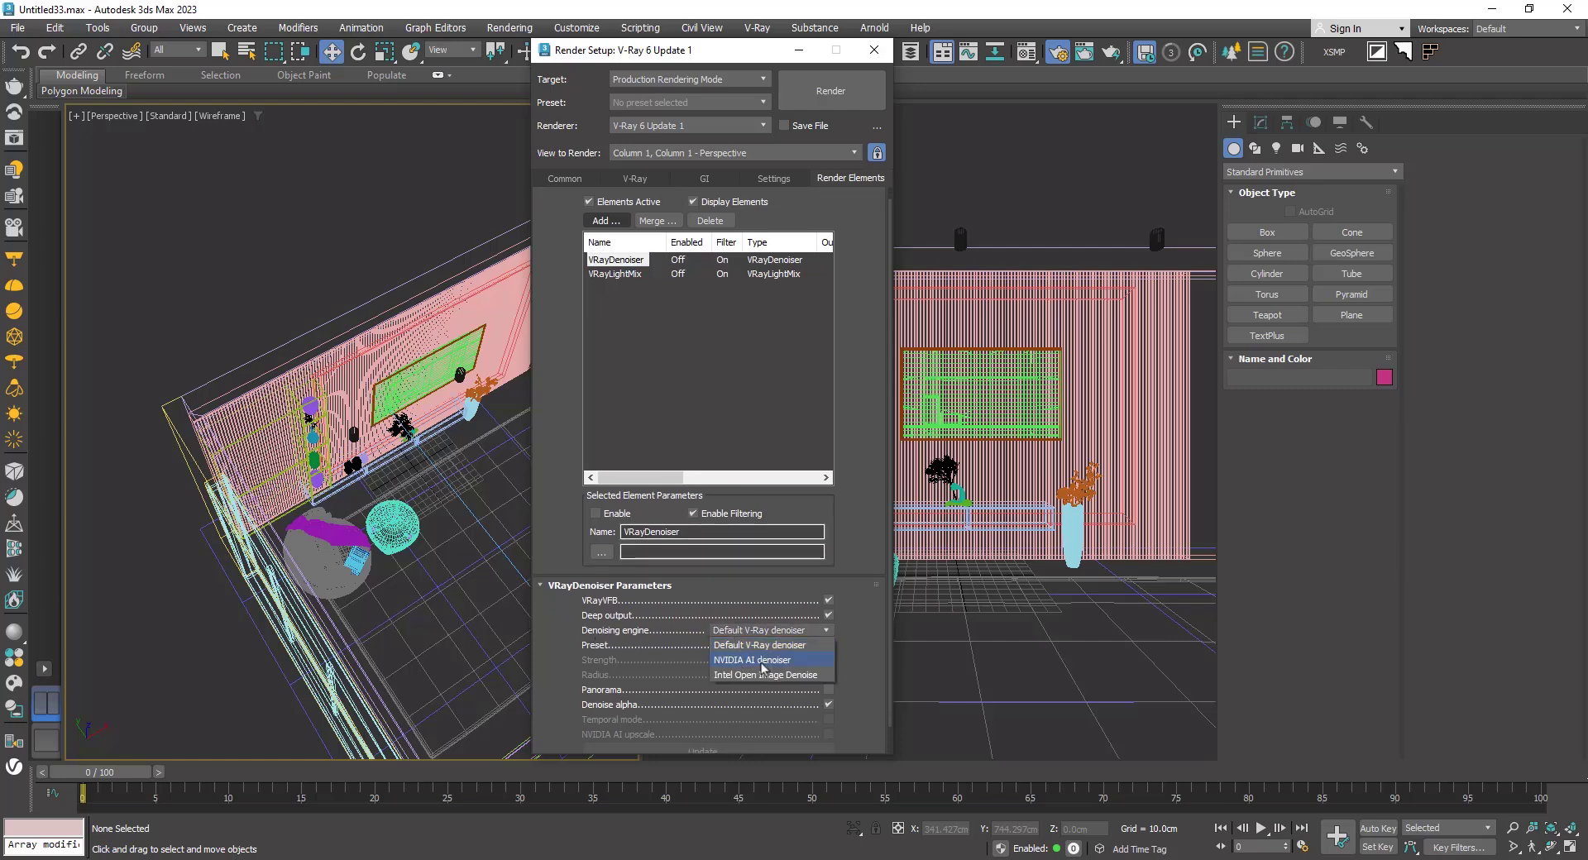
click(762, 662)
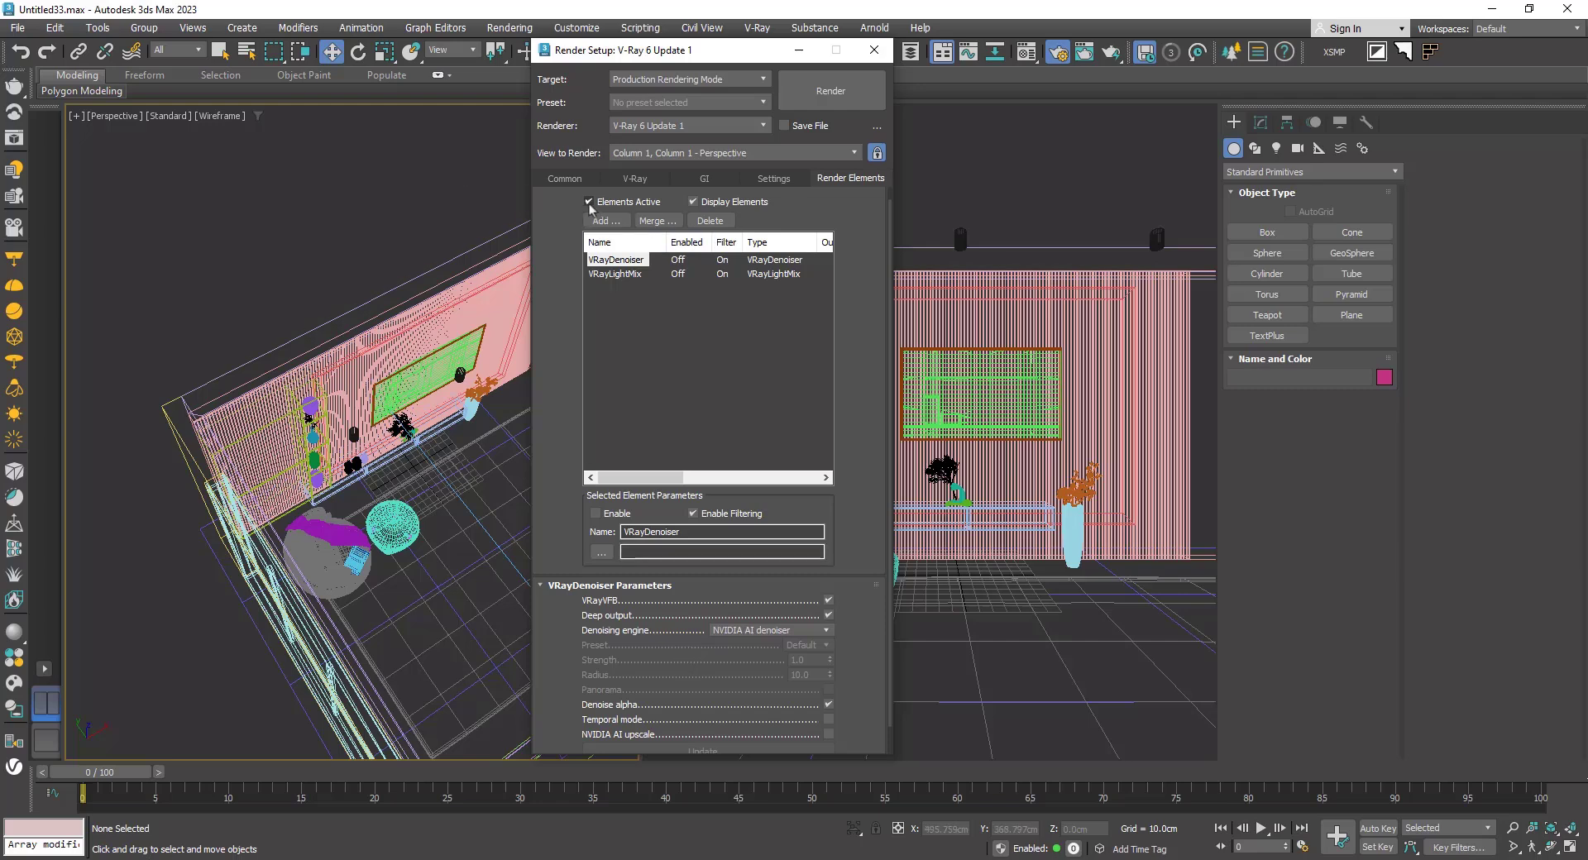
click(874, 49)
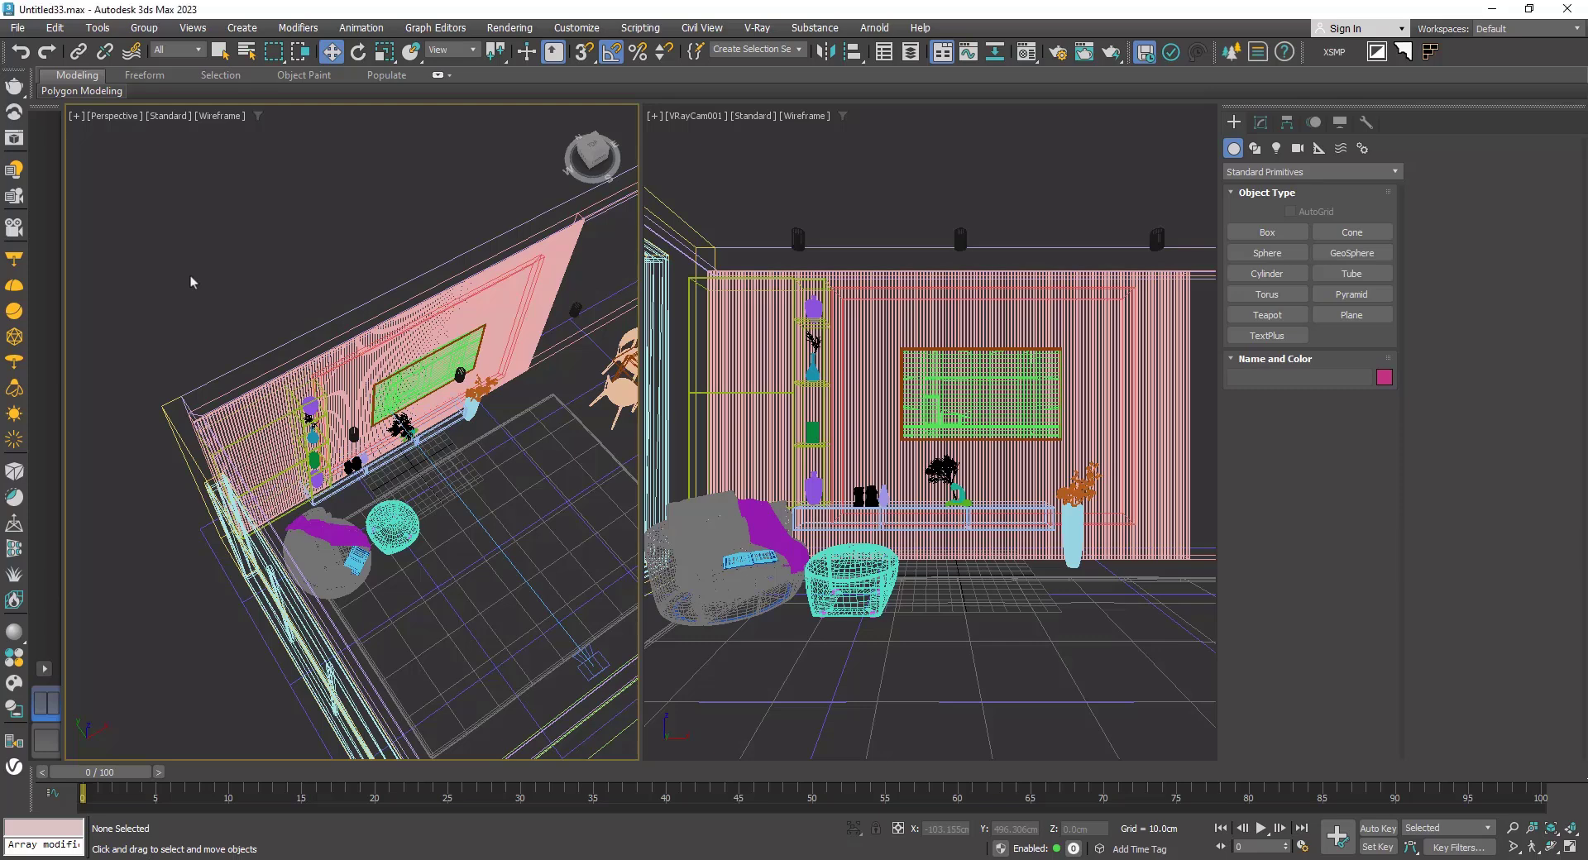
Step: Create a VRaySun in the top view, aimed diagonally from outside the window side into the room, with a VRaySky environment map
key(t)
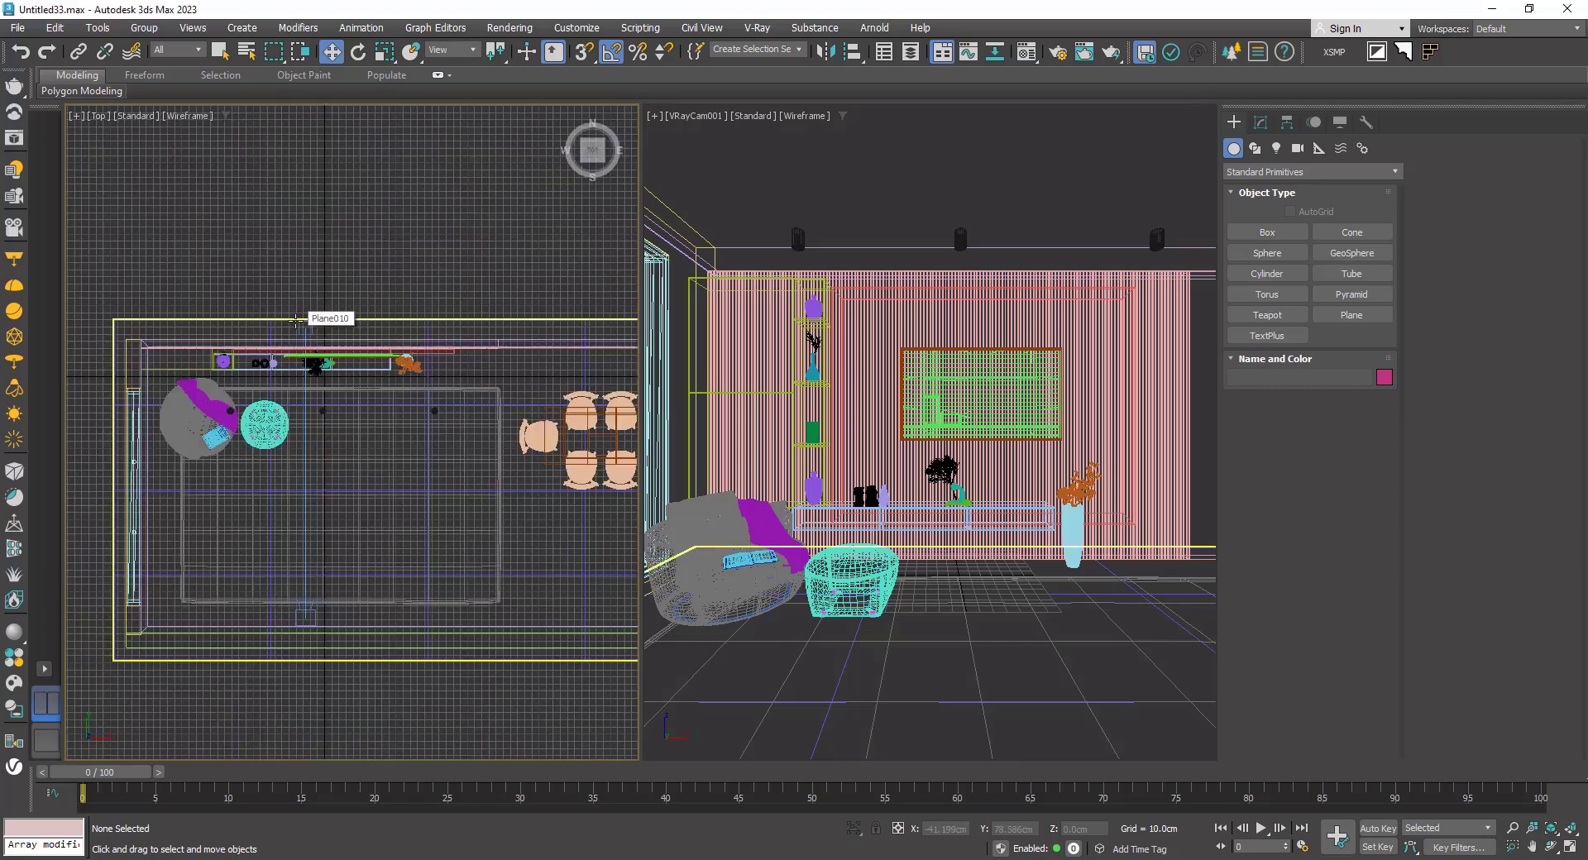
click(1277, 148)
click(1275, 171)
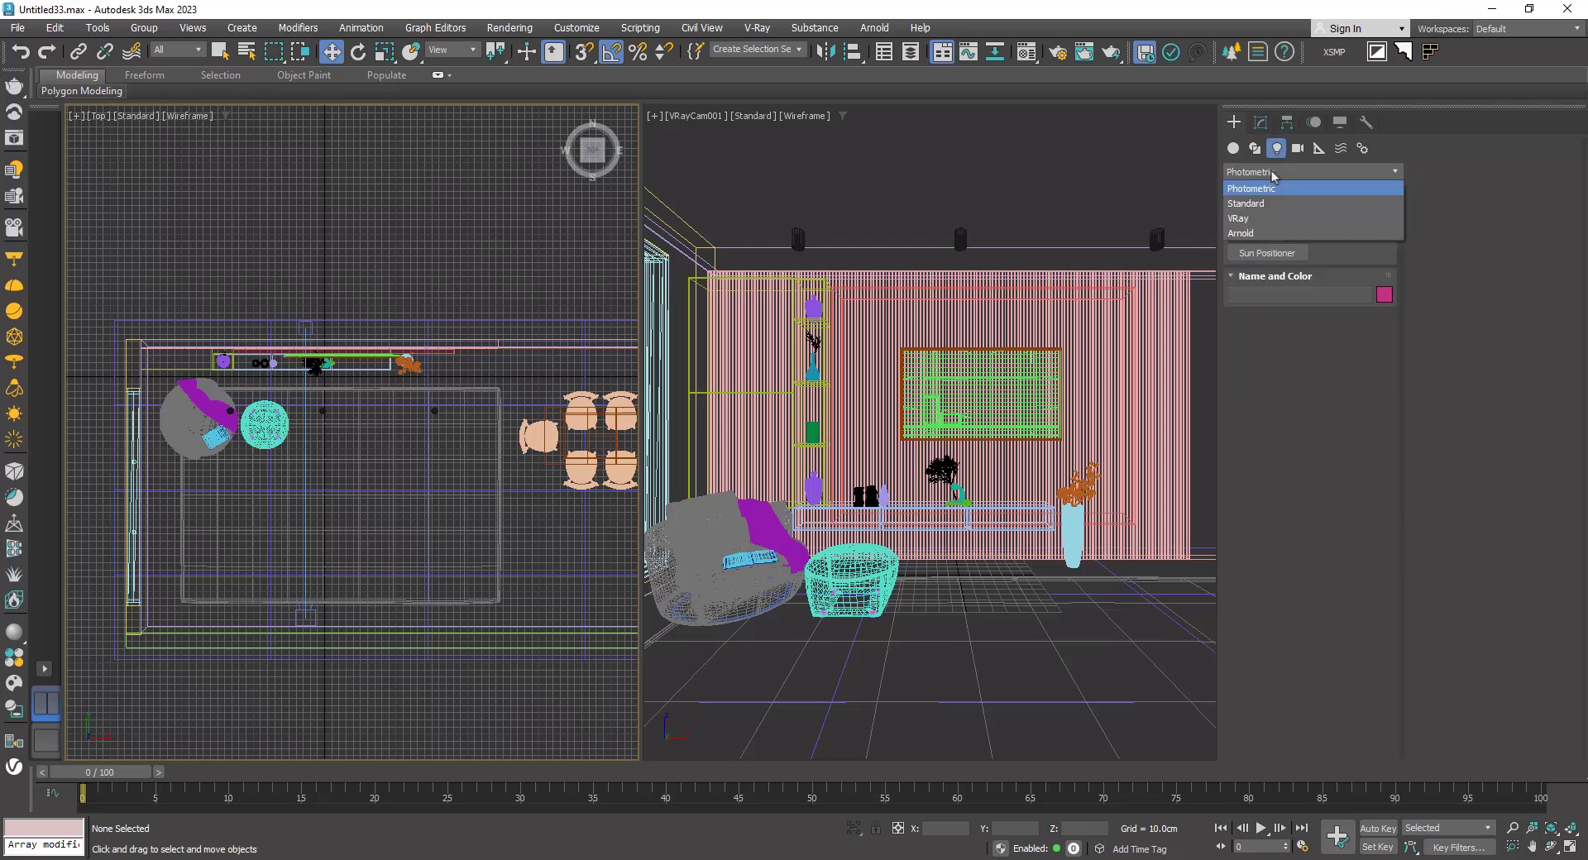
click(1268, 218)
key(z)
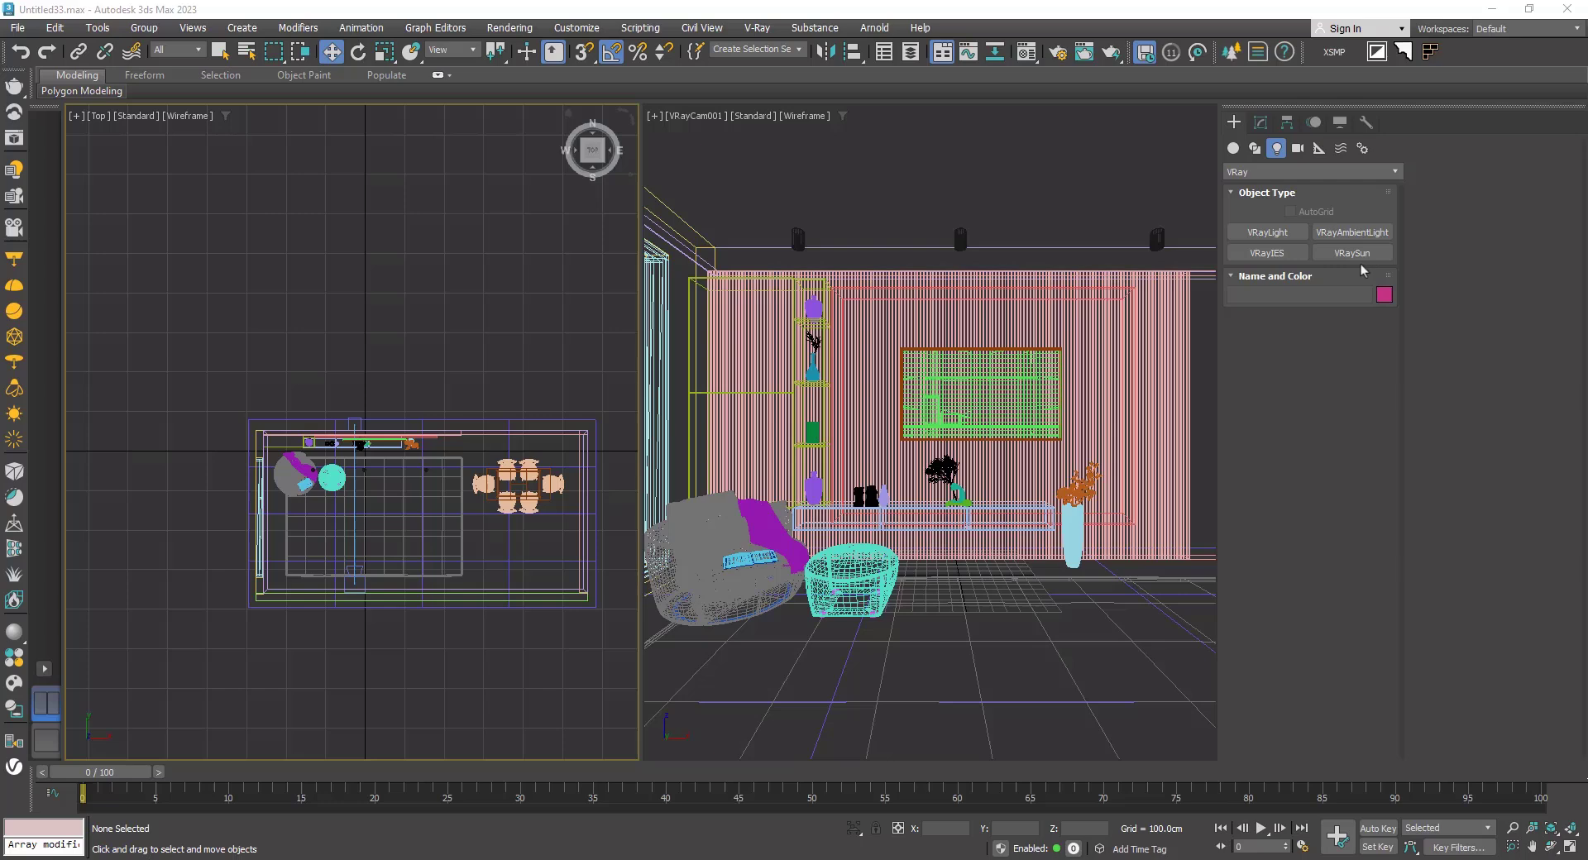
click(1354, 253)
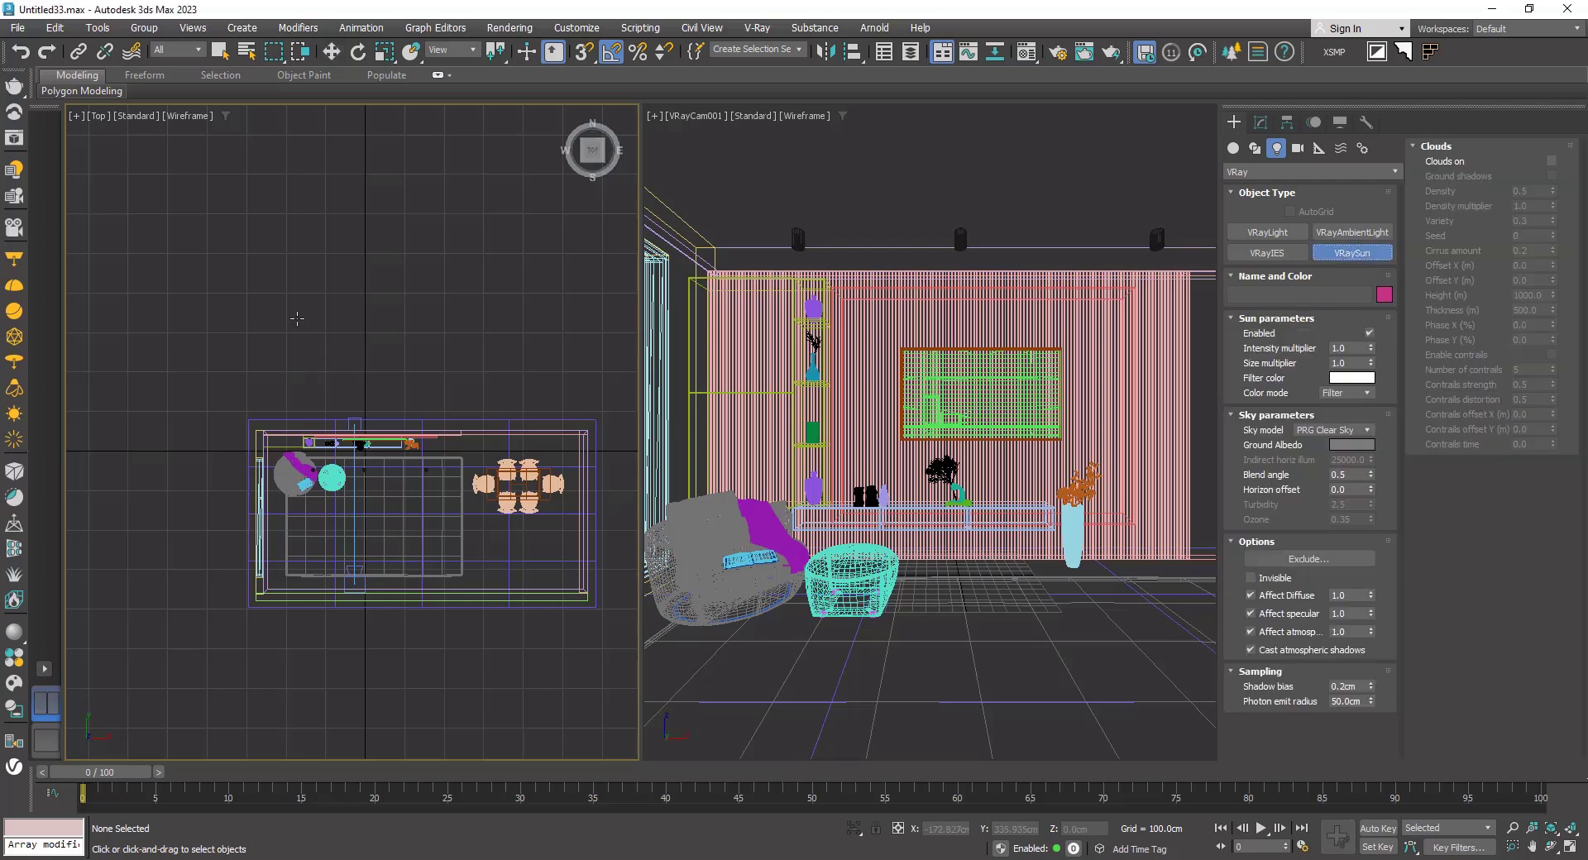
drag(182, 241, 486, 525)
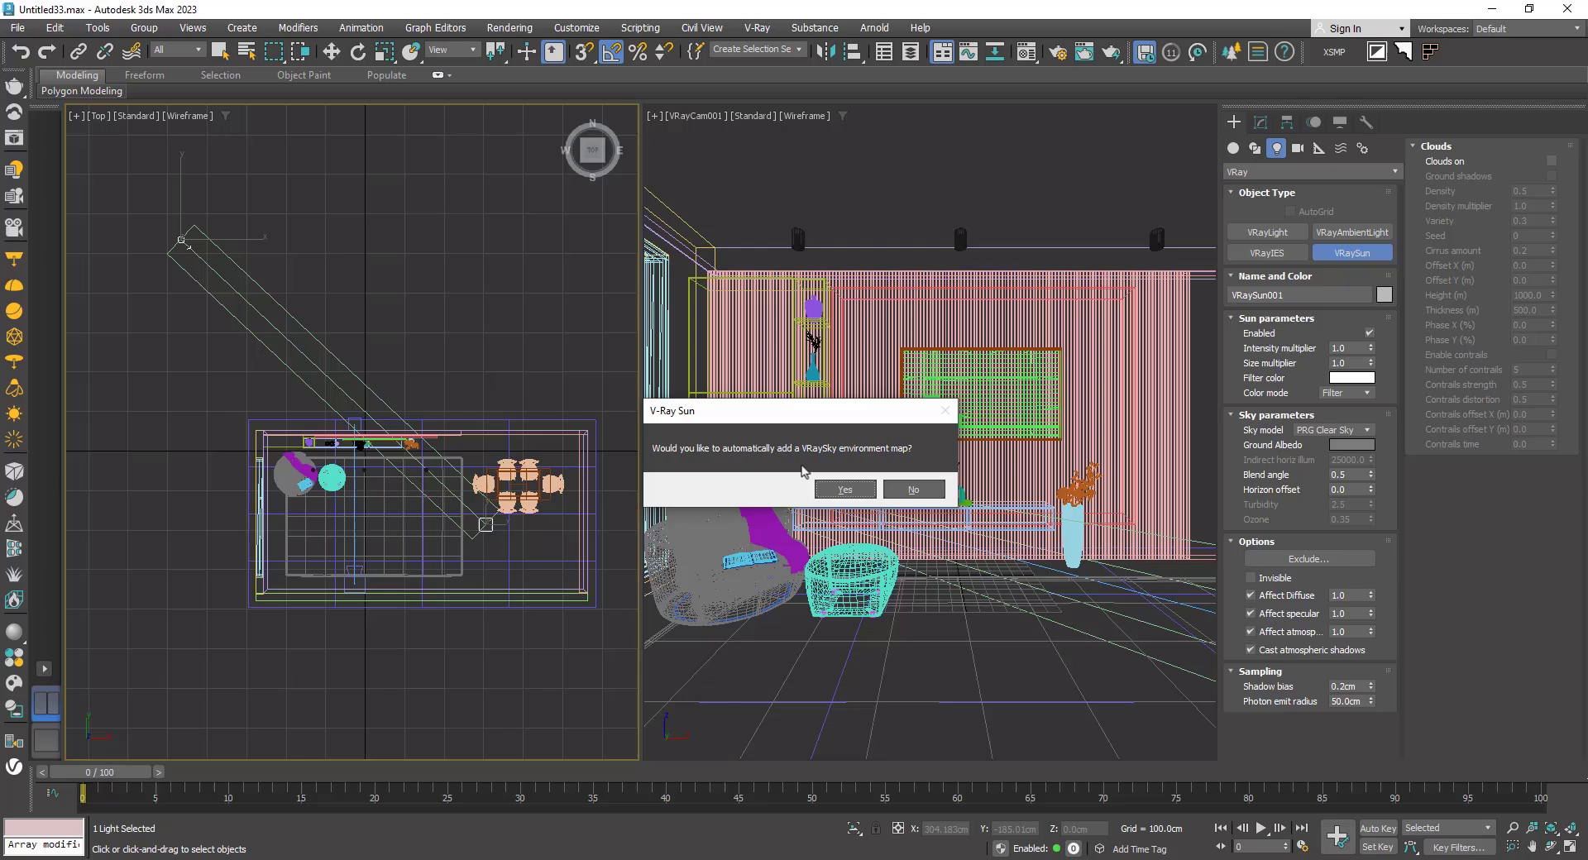
click(844, 490)
click(848, 495)
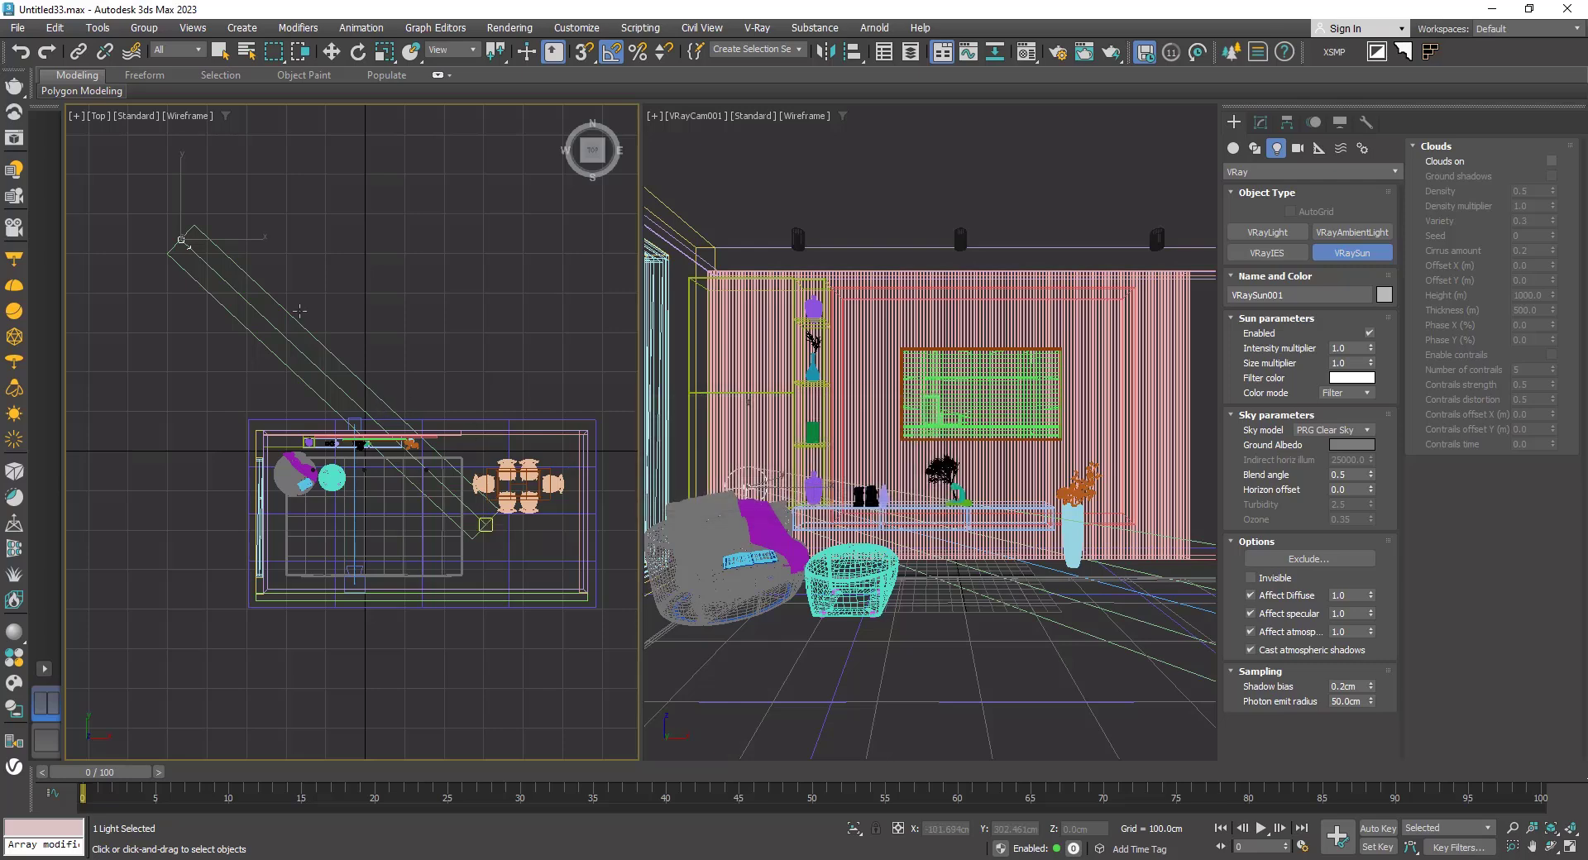
Step: Raise the VRaySun high above the room and shift it horizontally so its light falls steeply
alt+middle_drag(285, 258, 375, 367)
key(w)
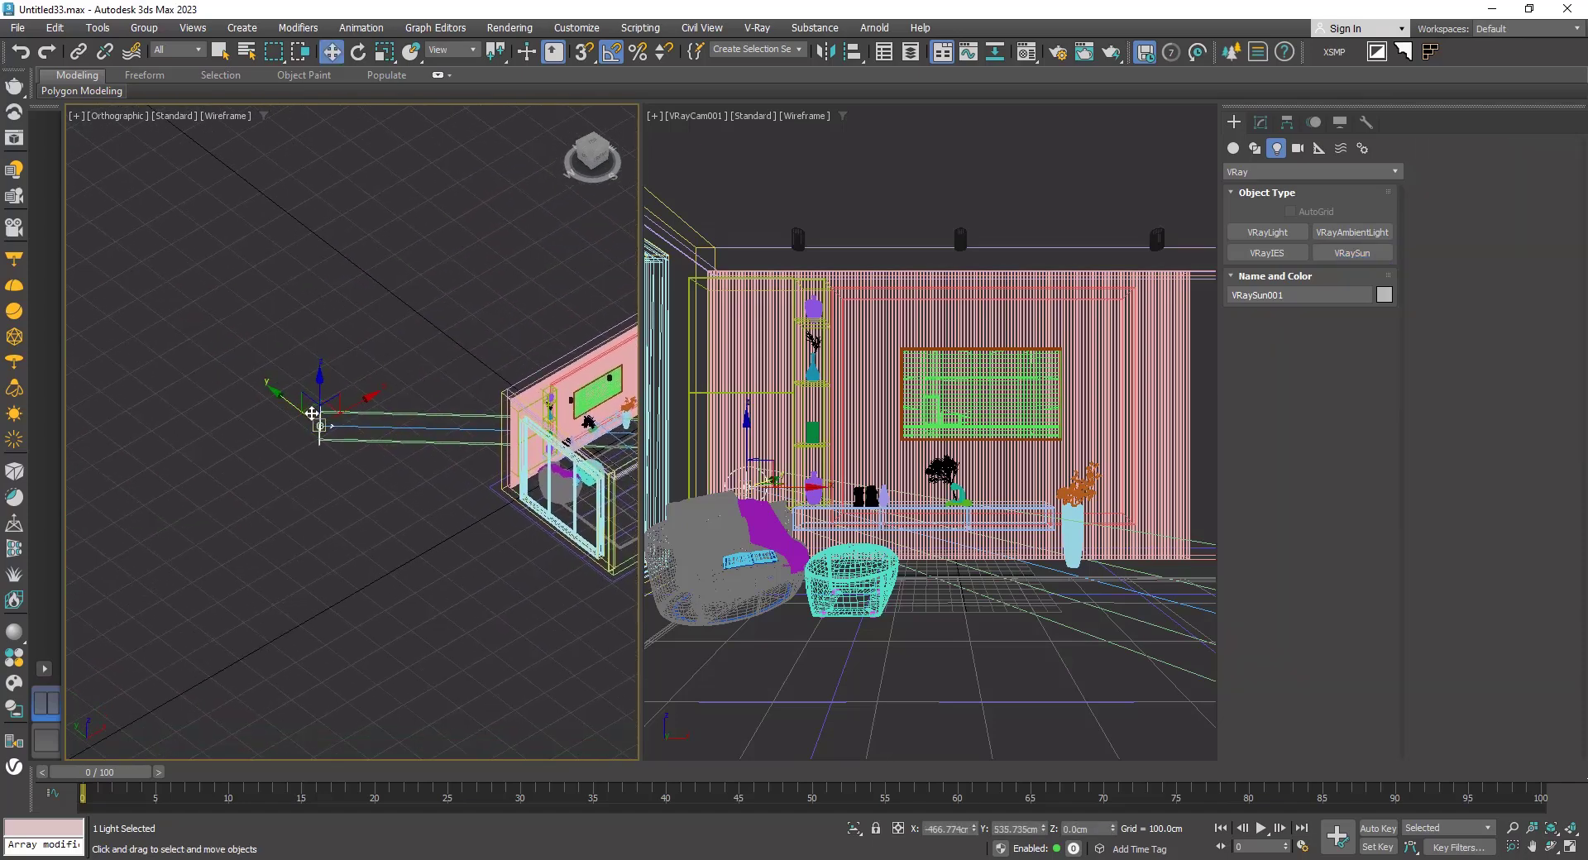
drag(314, 417, 320, 18)
alt+middle_drag(366, 298, 295, 305)
middle_drag(295, 305, 247, 486)
drag(380, 233, 491, 244)
scroll(351, 334, down, 5)
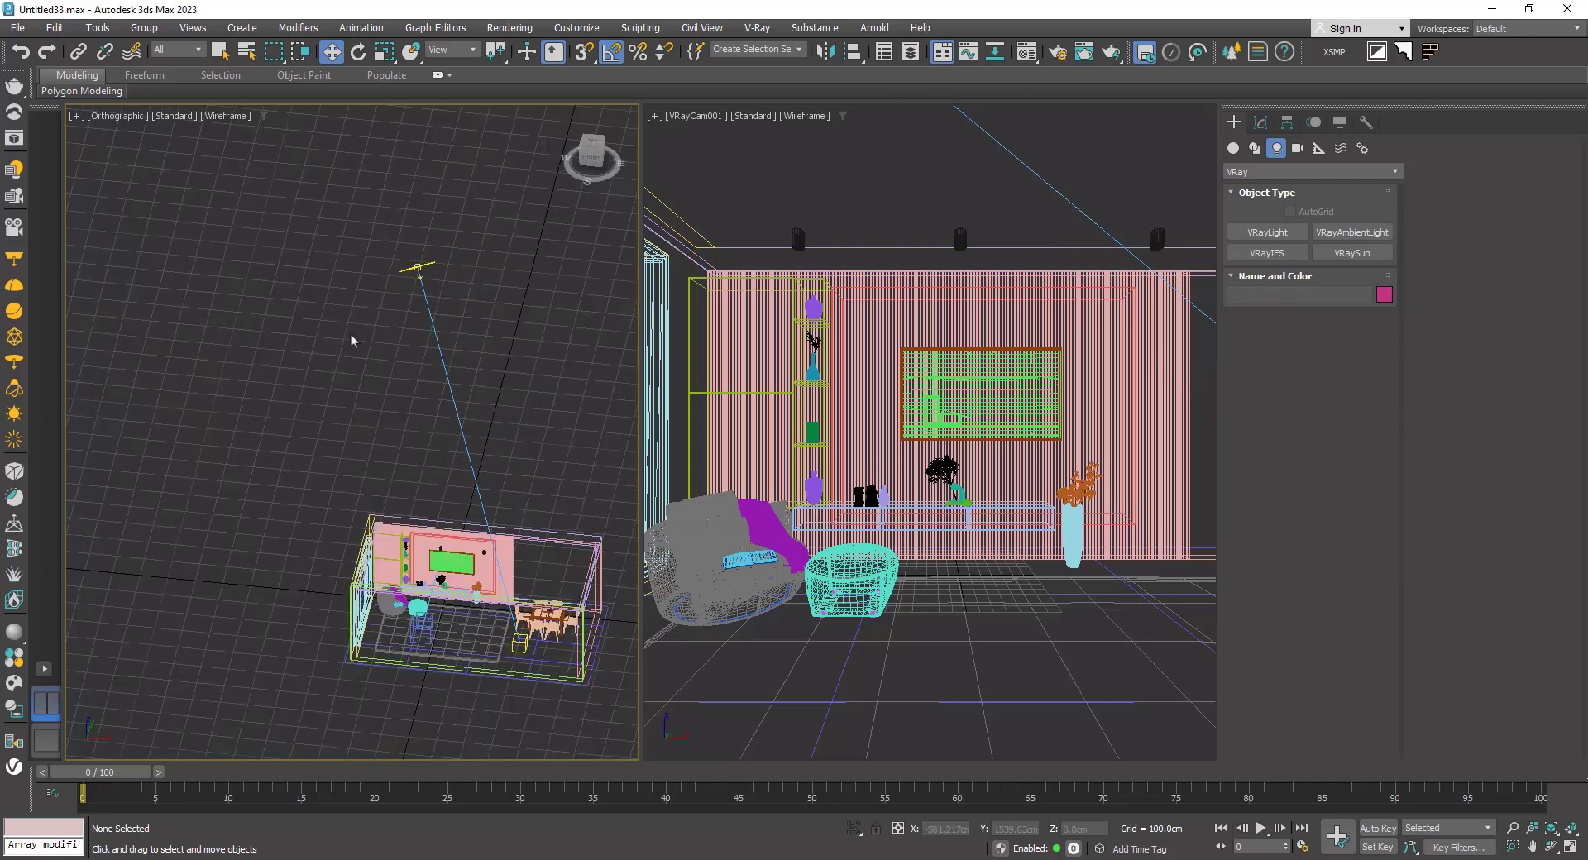
Step: Open the V-Ray Frame Buffer for the camera view and start an interactive render
click(933, 653)
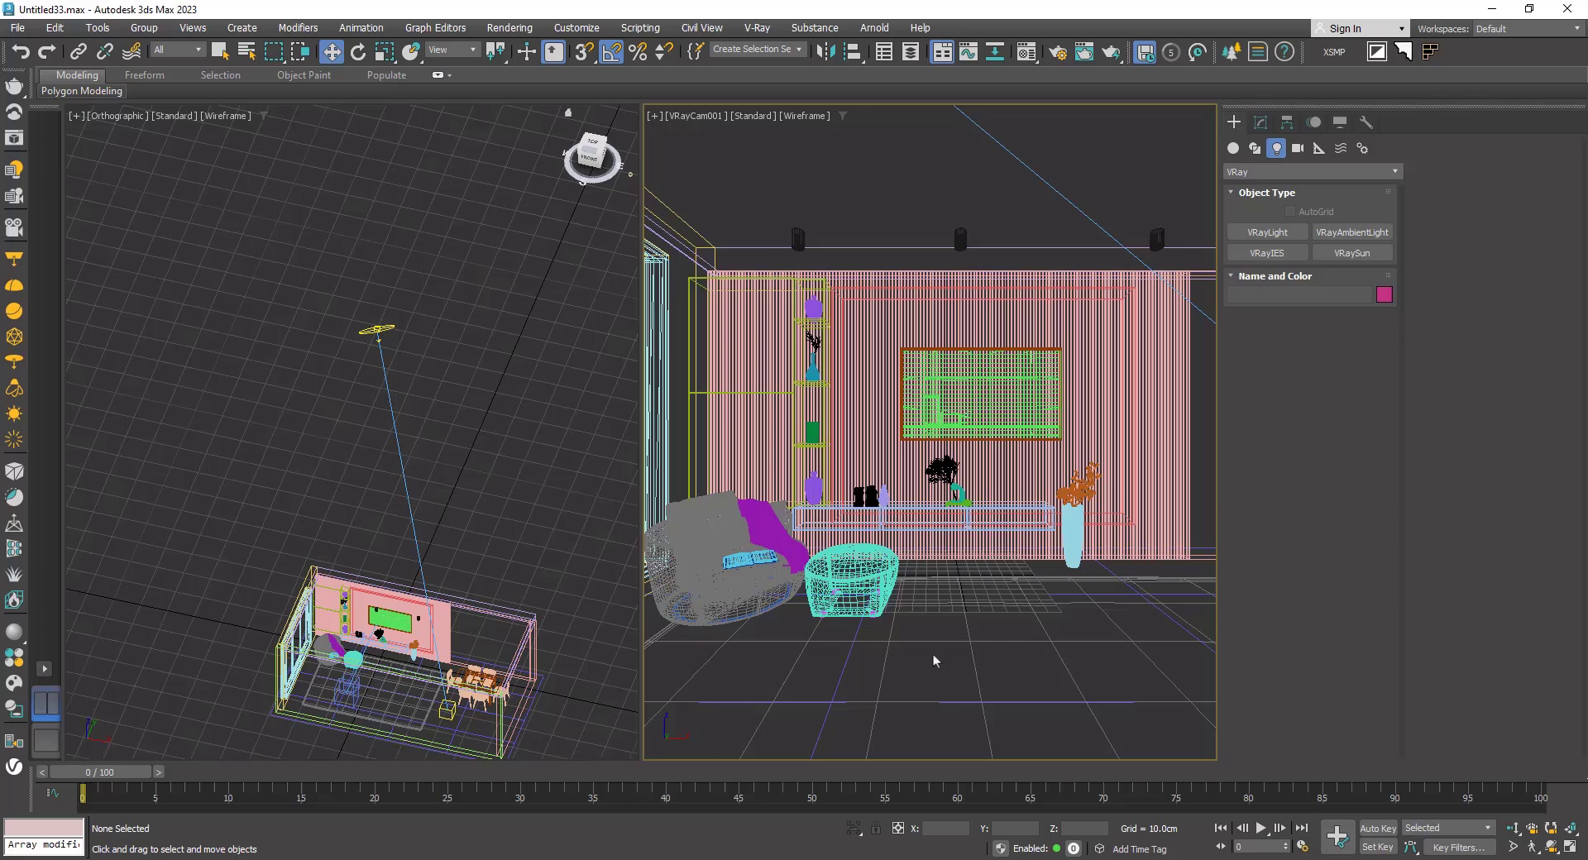
key(shift+q)
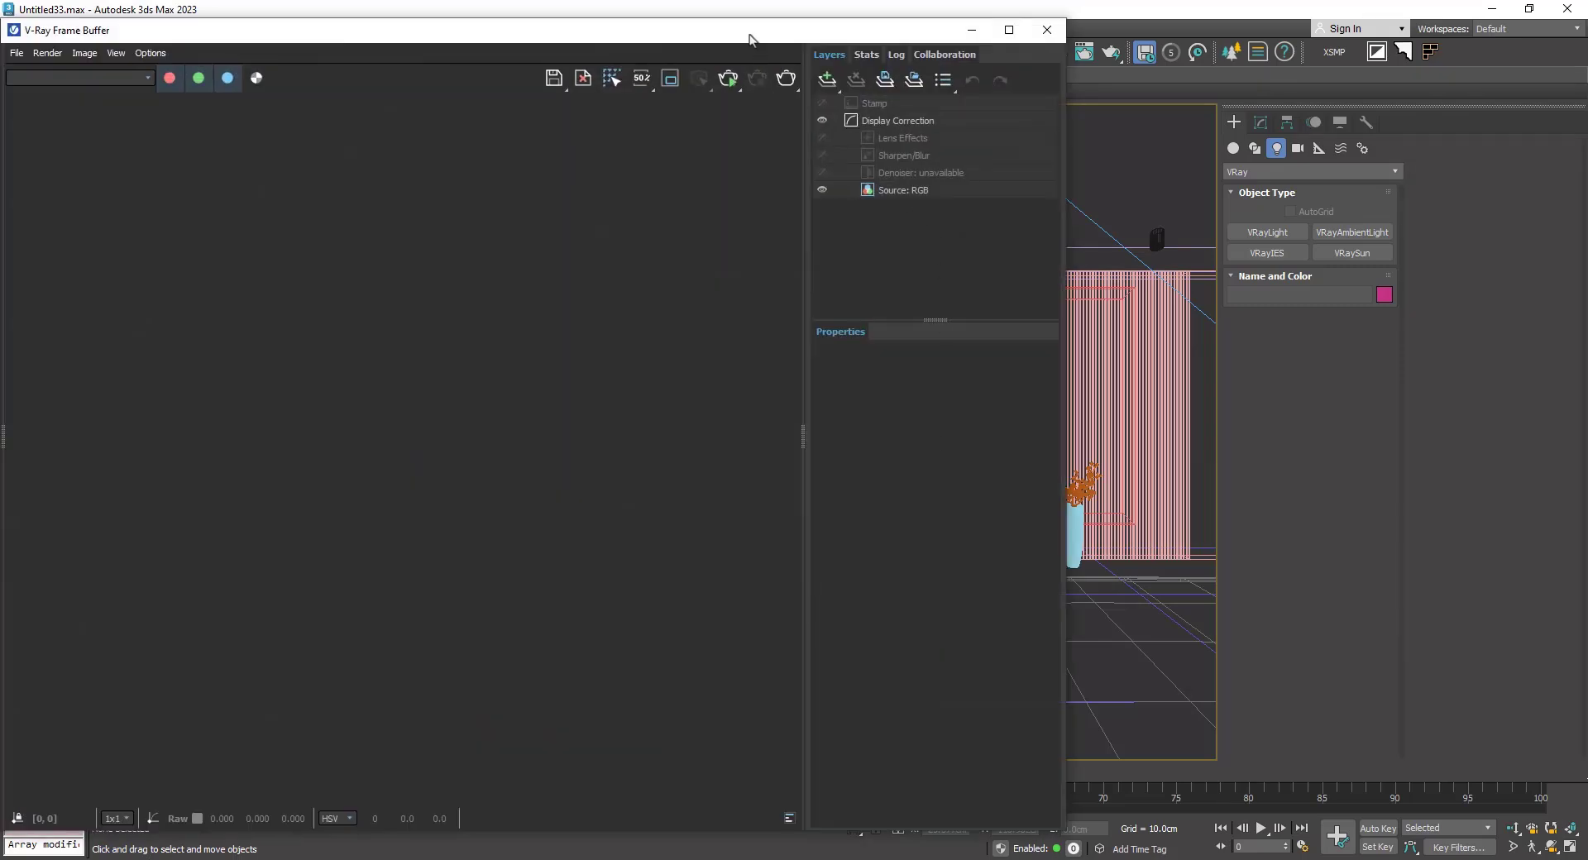
drag(751, 39, 962, 40)
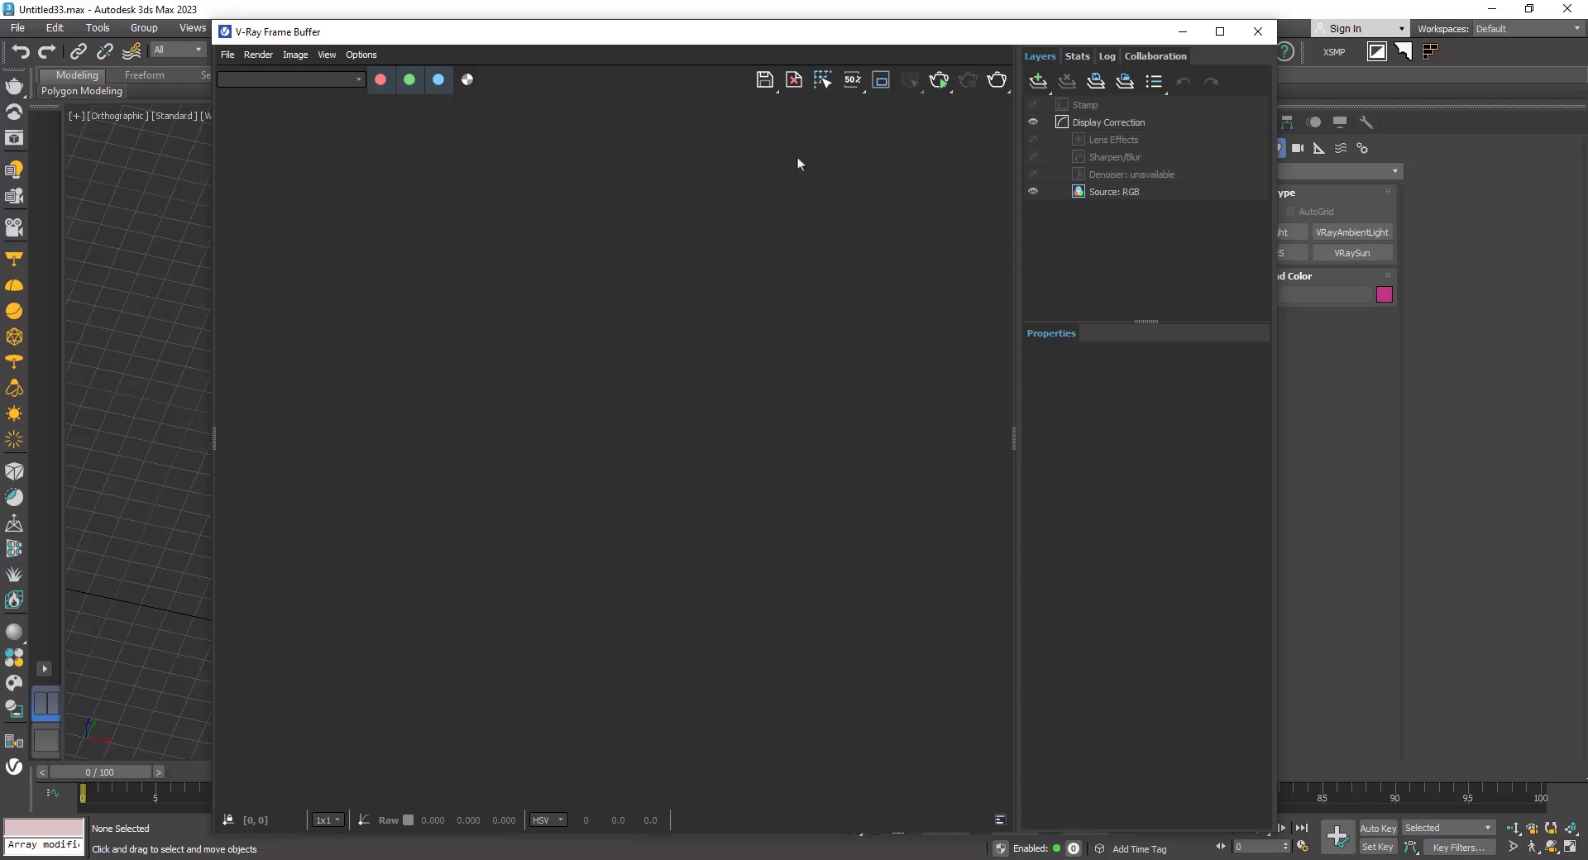
click(939, 83)
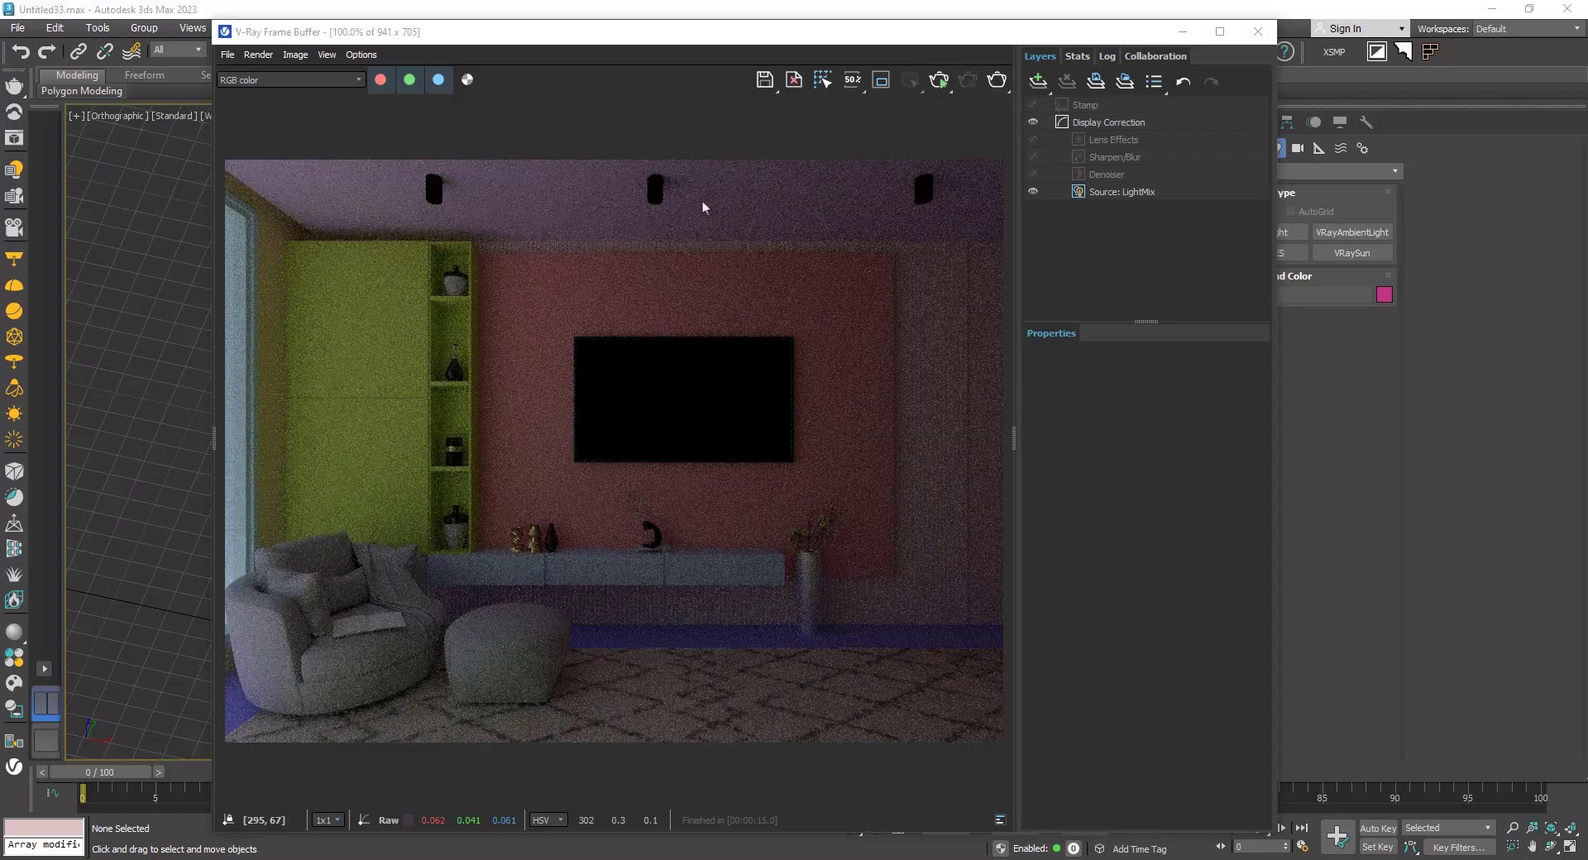
Step: Enable material override in the V-Ray global switches with a VRayMtl as the override material and close the render setup
click(1183, 33)
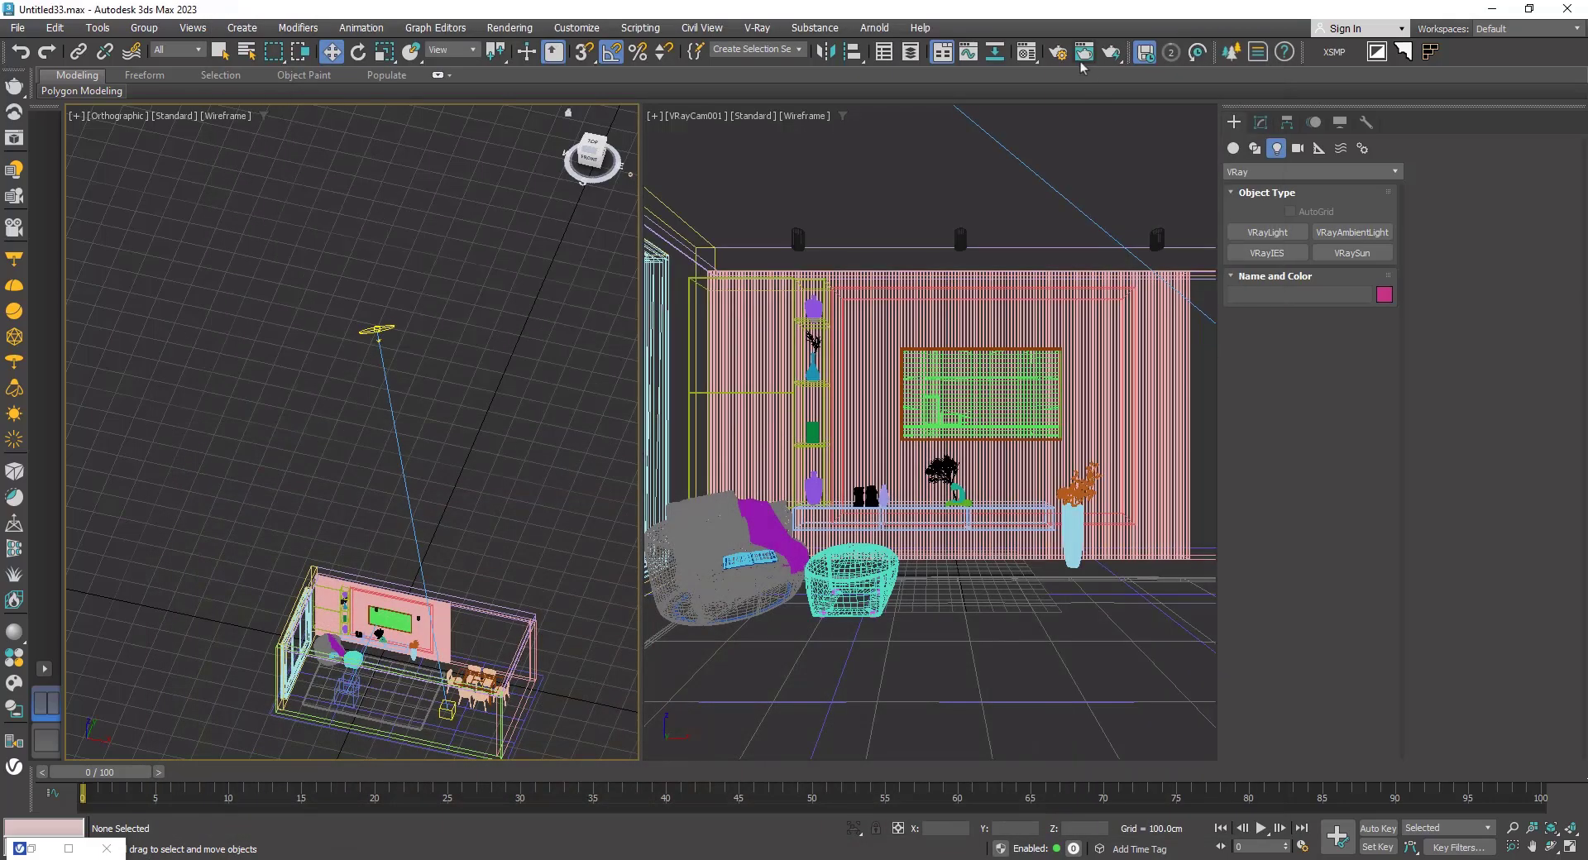
click(1059, 55)
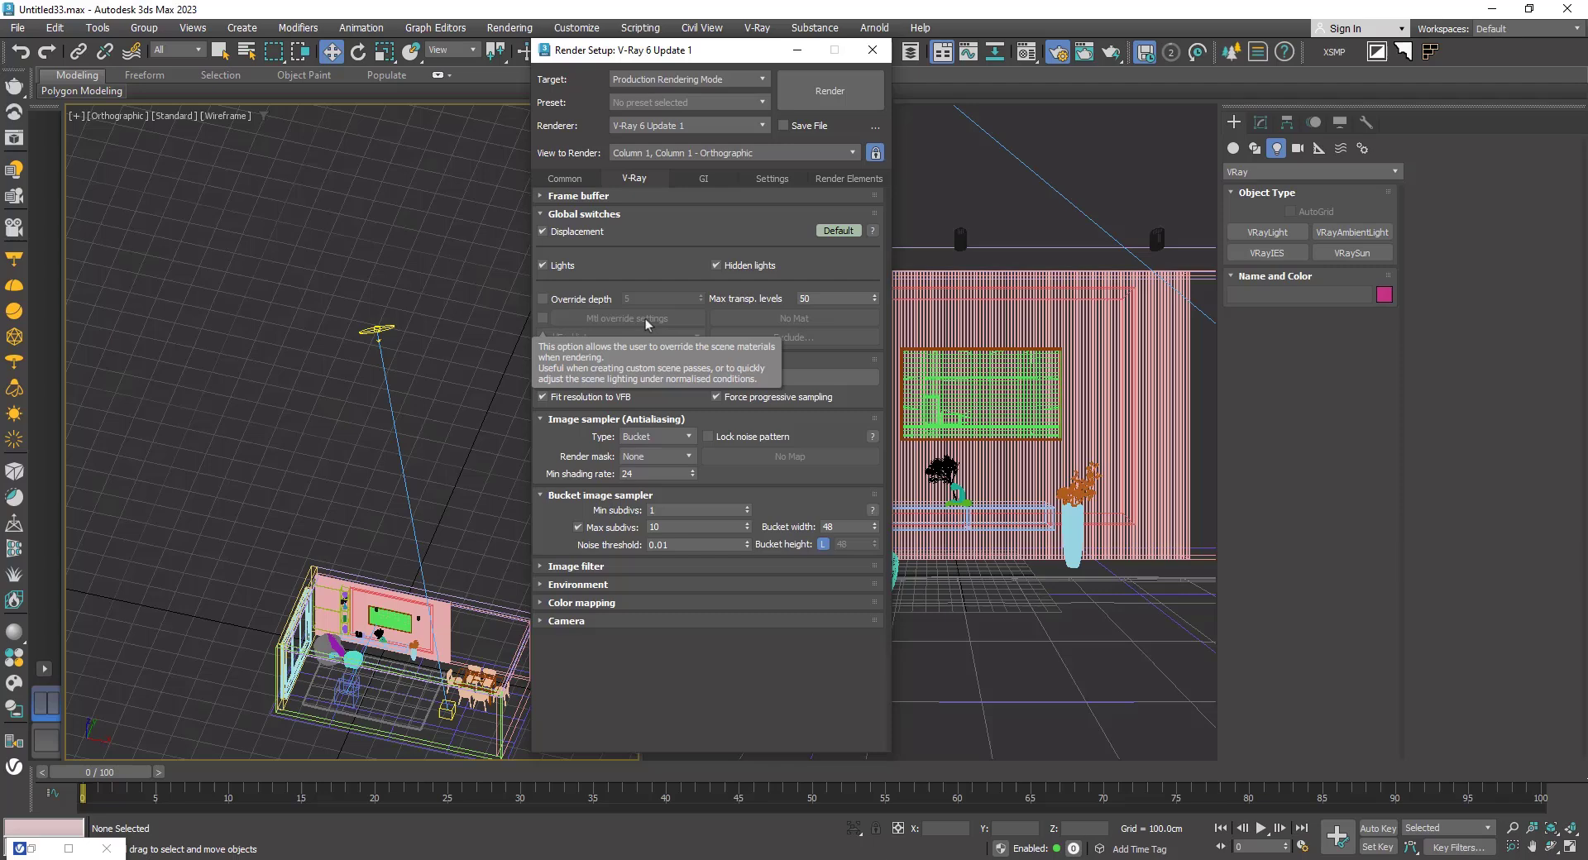
click(542, 319)
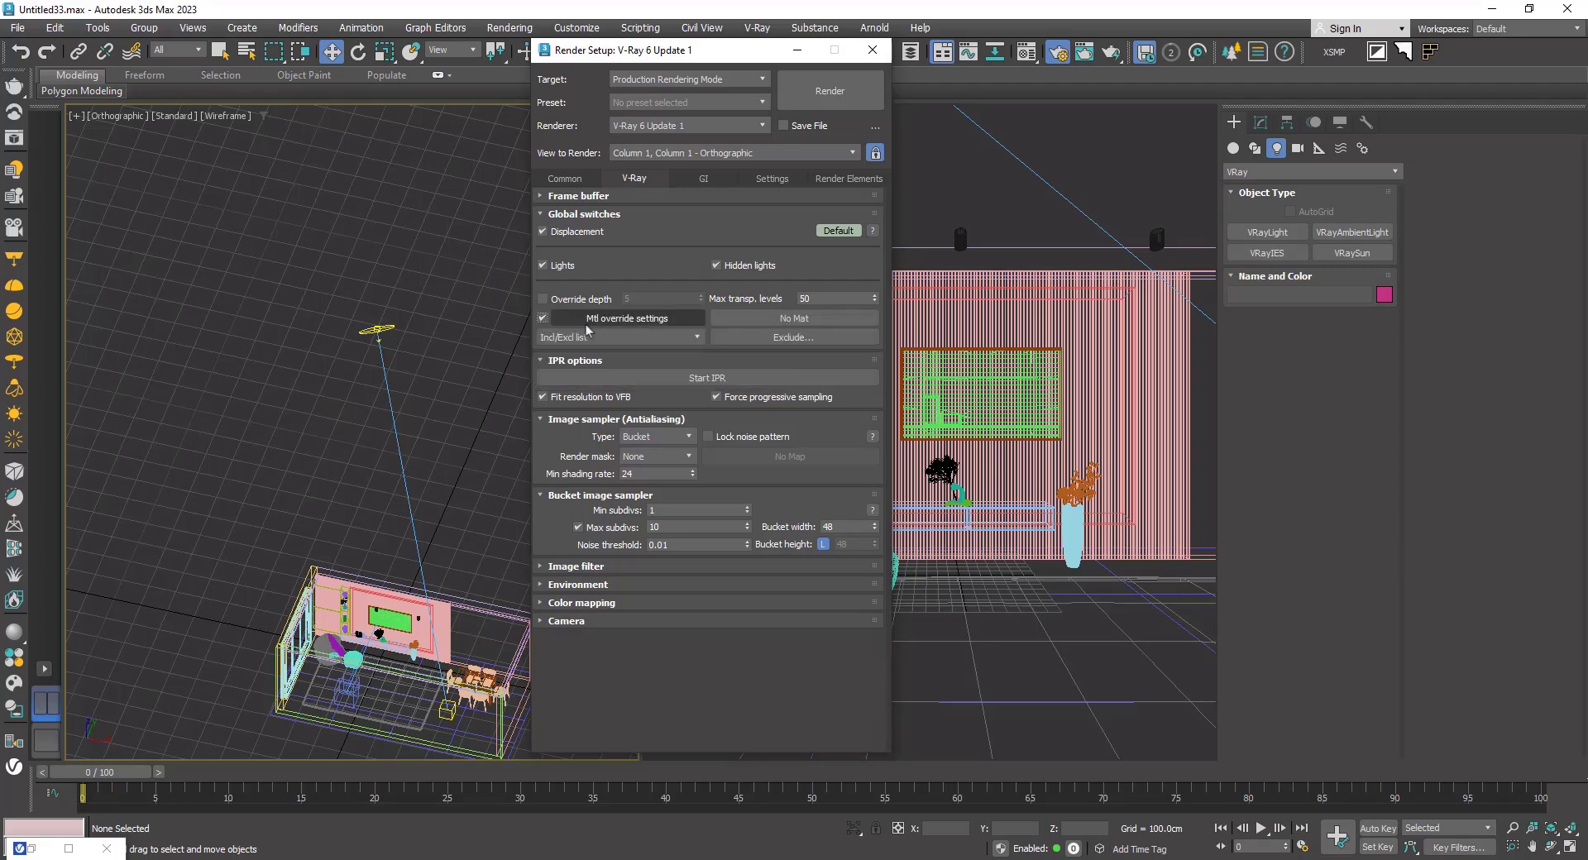
click(760, 324)
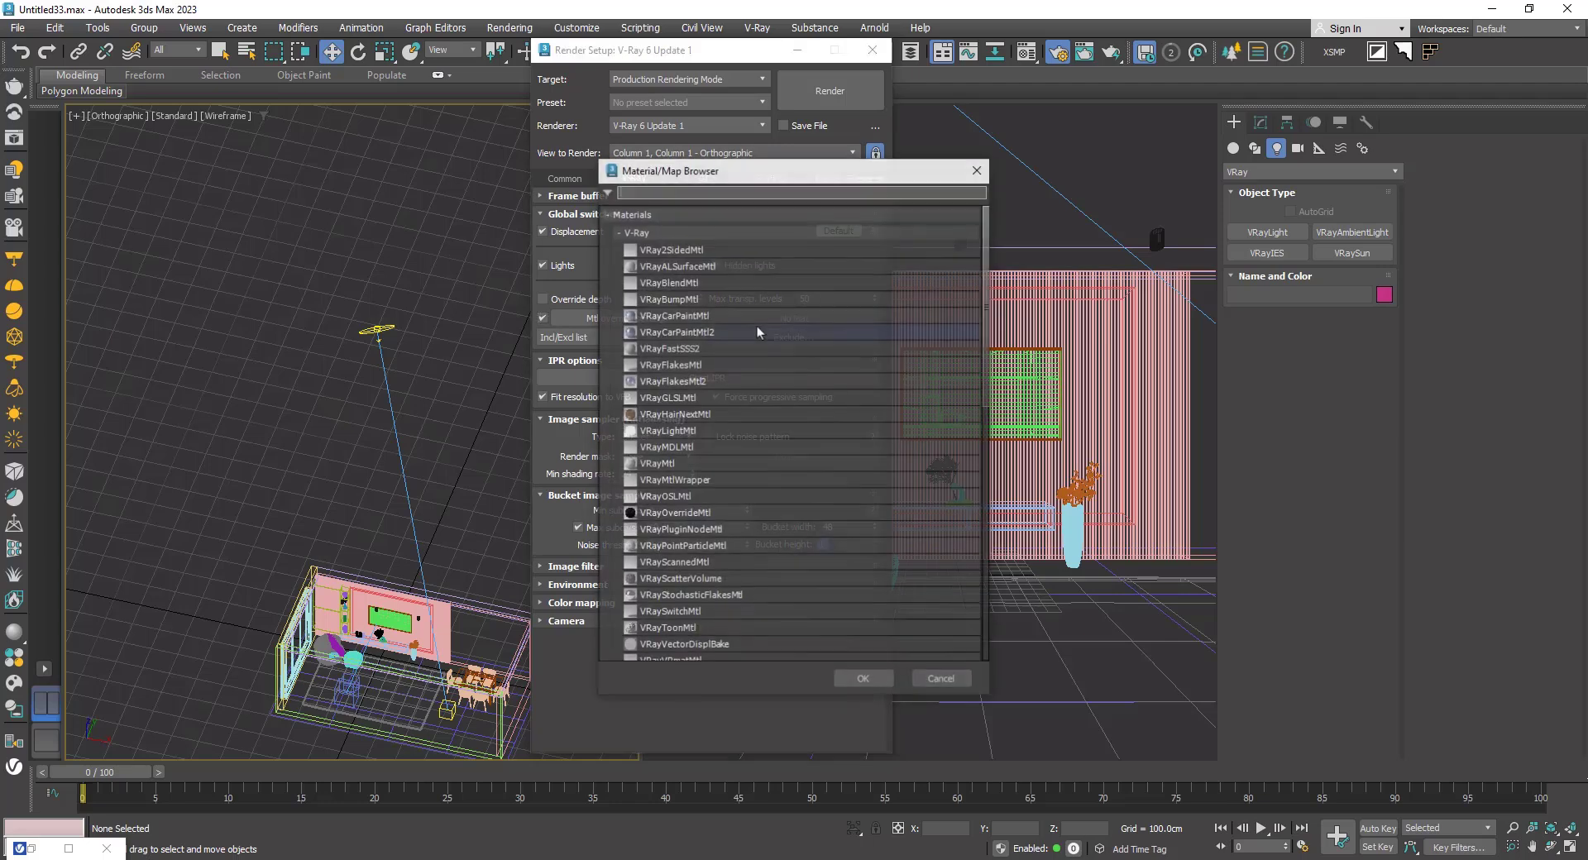
double_click(662, 464)
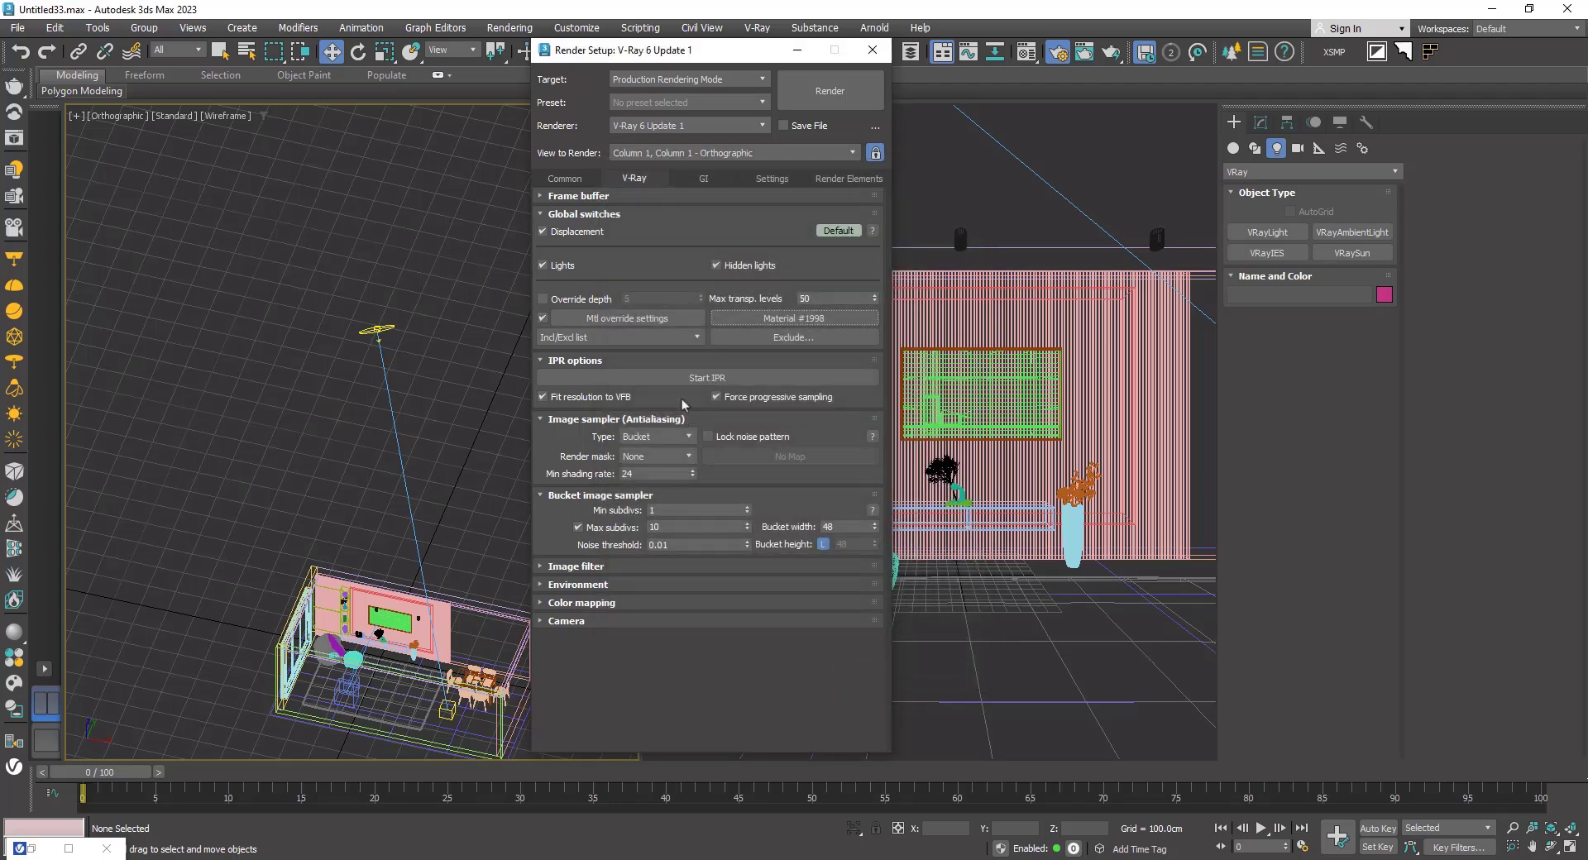
click(629, 321)
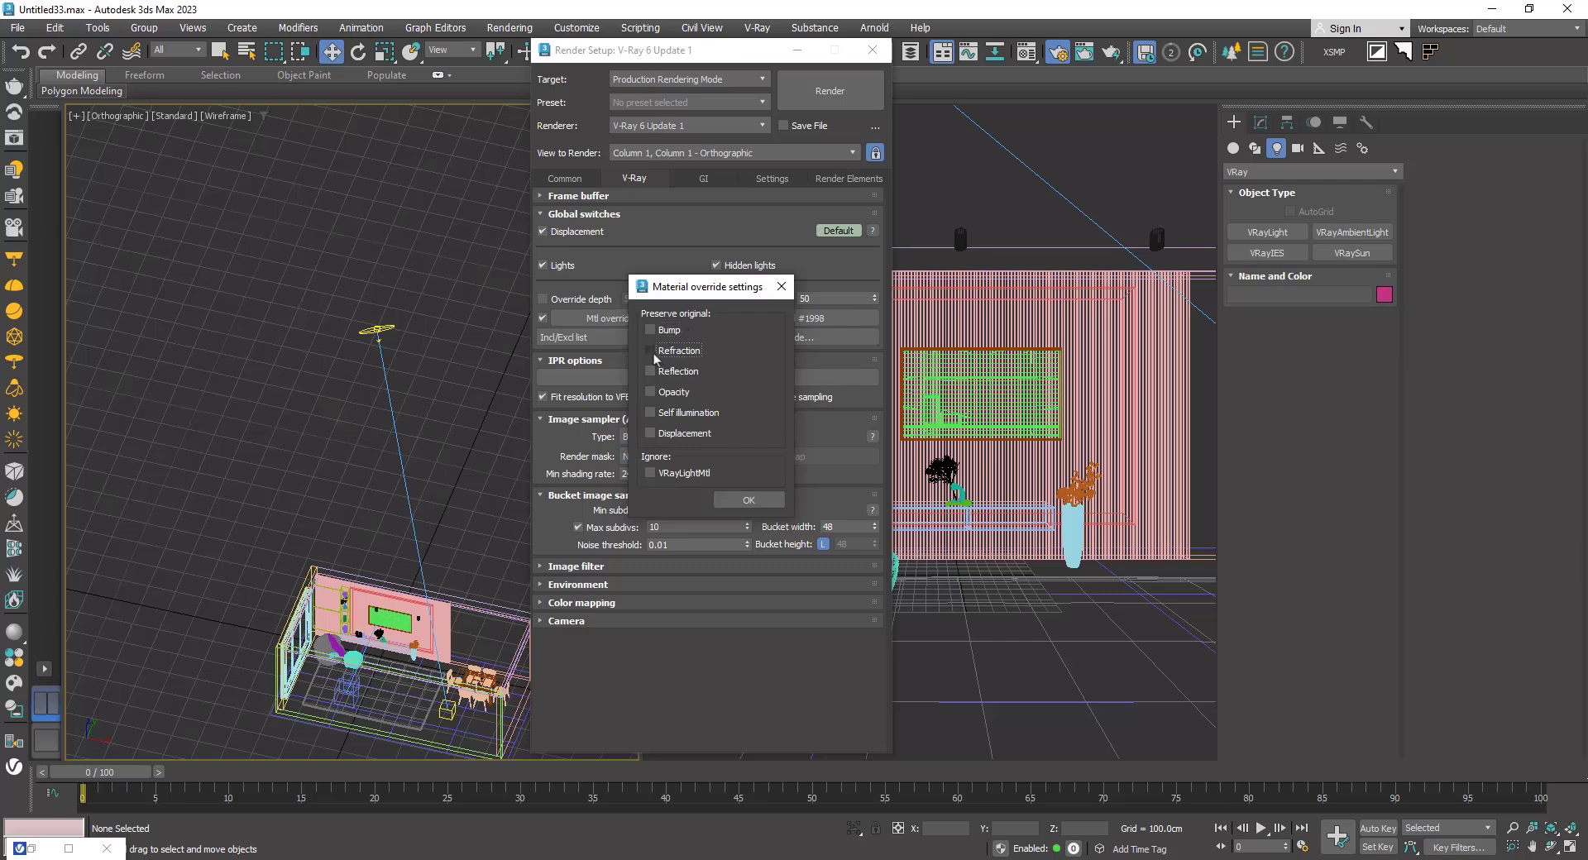
click(749, 500)
click(872, 49)
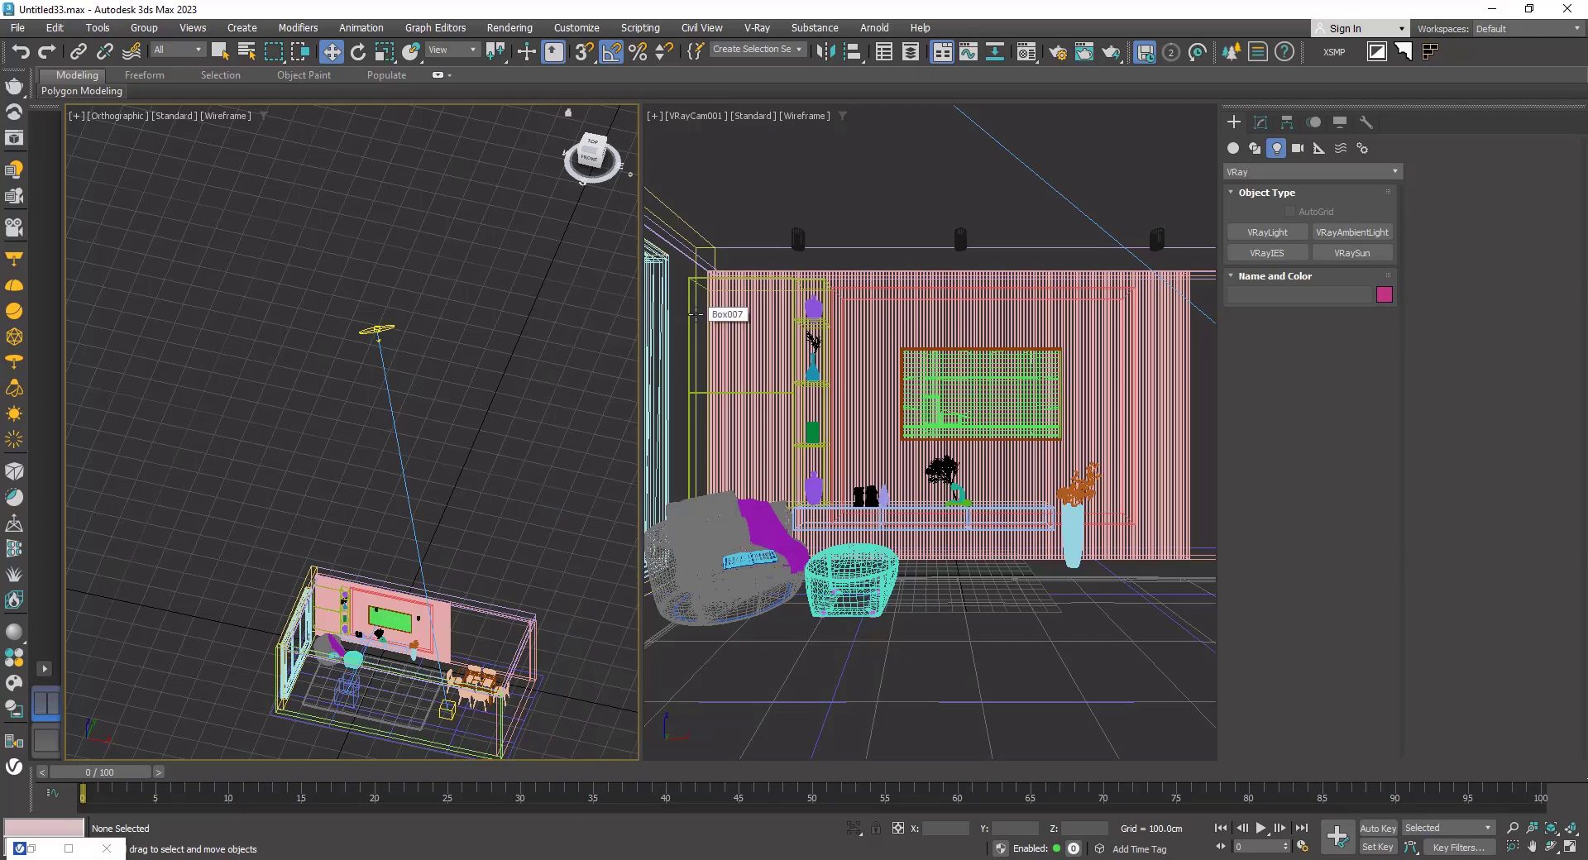
Step: Render the camera view again in the V-Ray Frame Buffer with the material override active
right_click(696, 317)
key(shift+q)
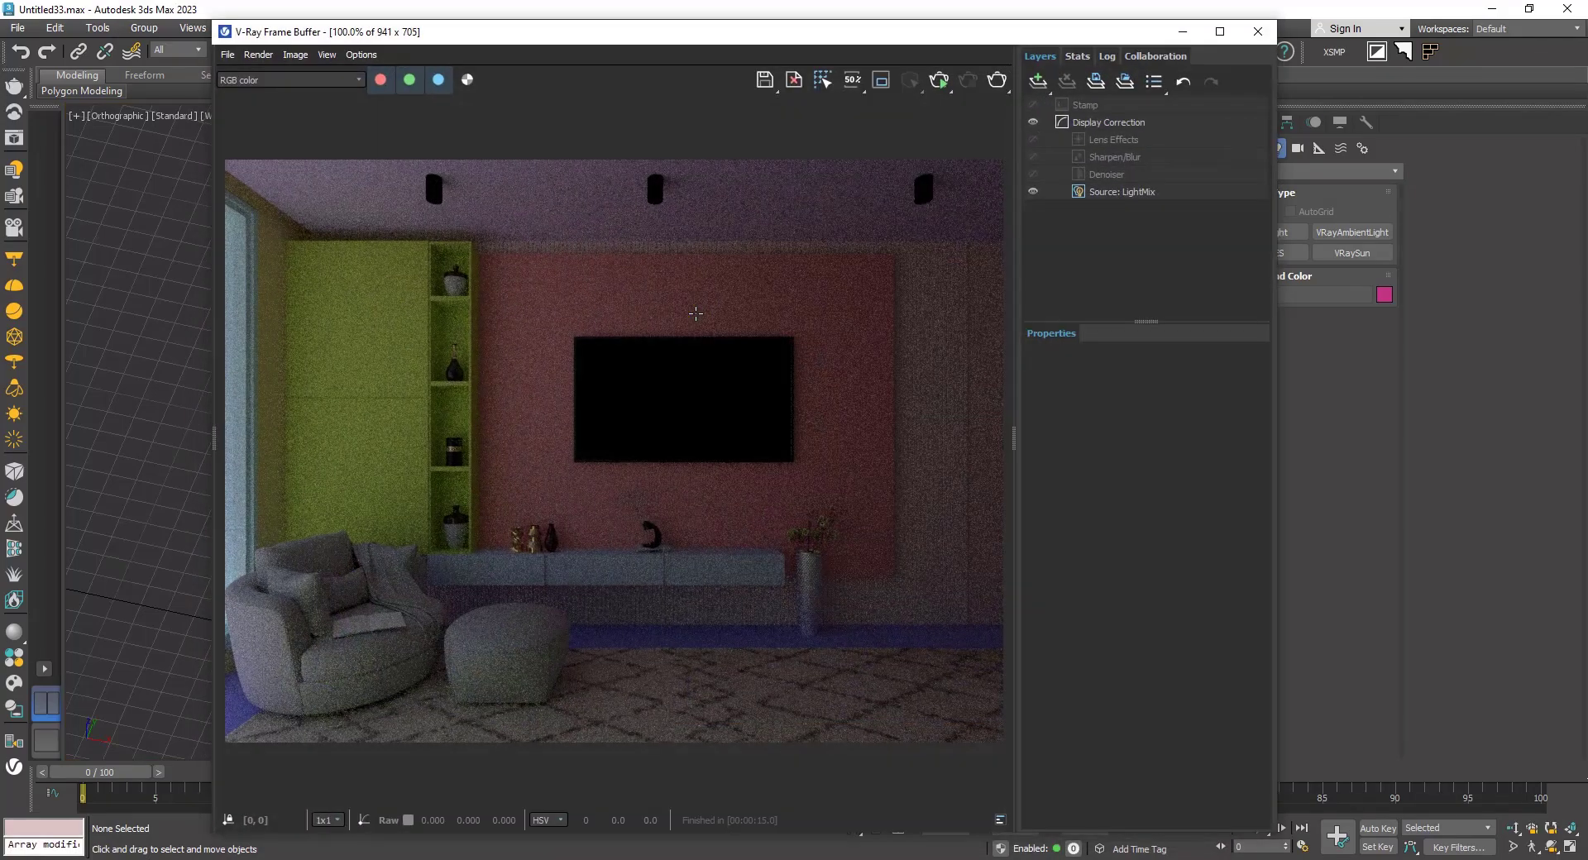
click(947, 81)
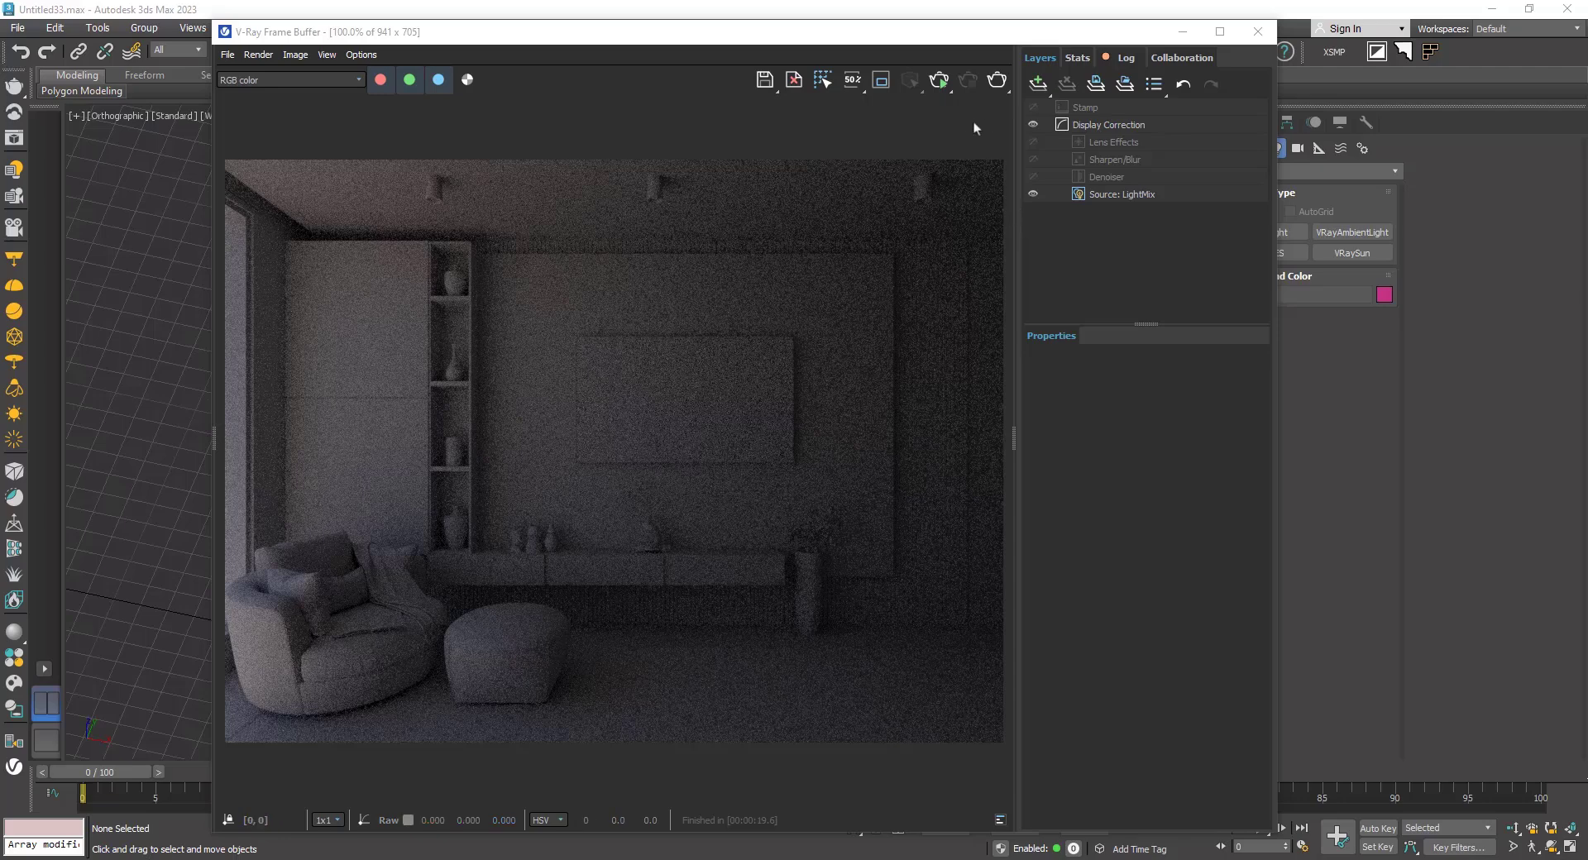
Step: Add an Exposure correction layer with highlight burn about 0.471 and exposure about 1.262
click(1038, 83)
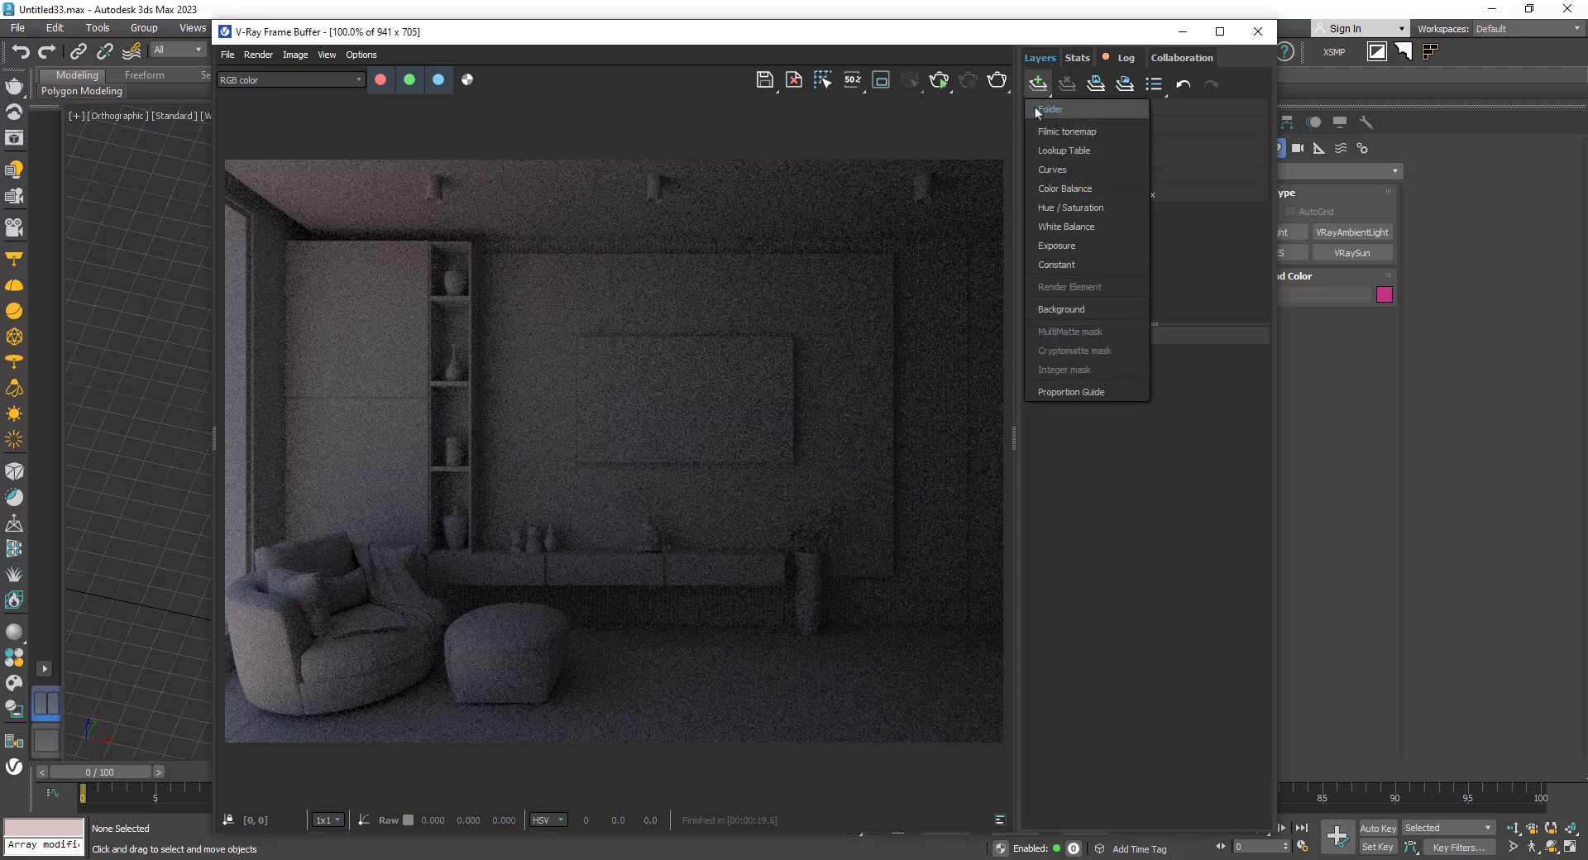
click(1067, 248)
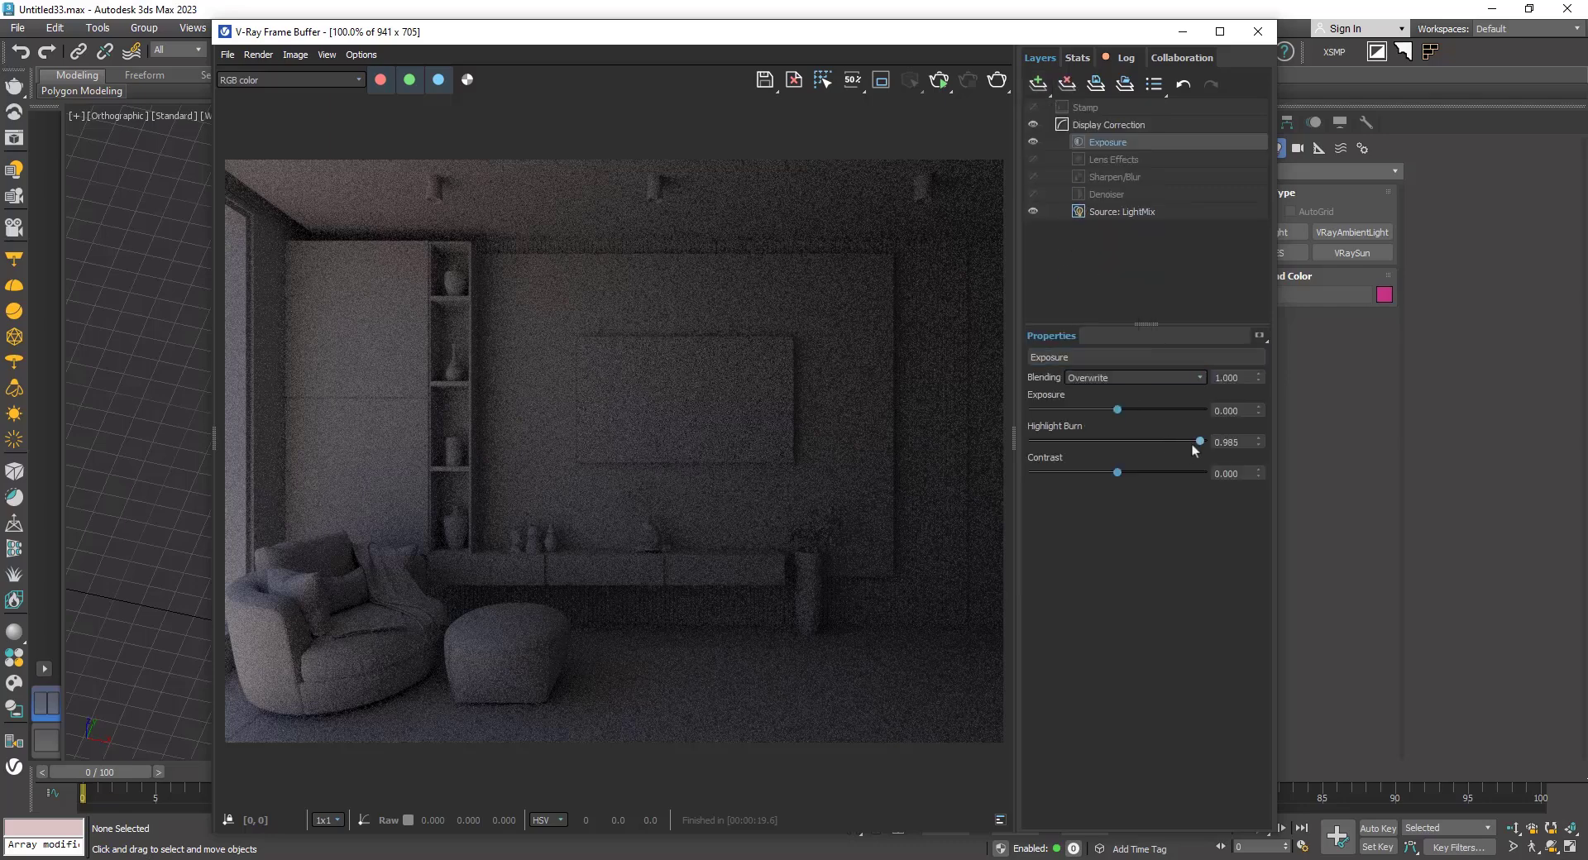
mouse_move(1193, 444)
mouse_down()
mouse_move(1112, 451)
mouse_move(1137, 411)
mouse_up()
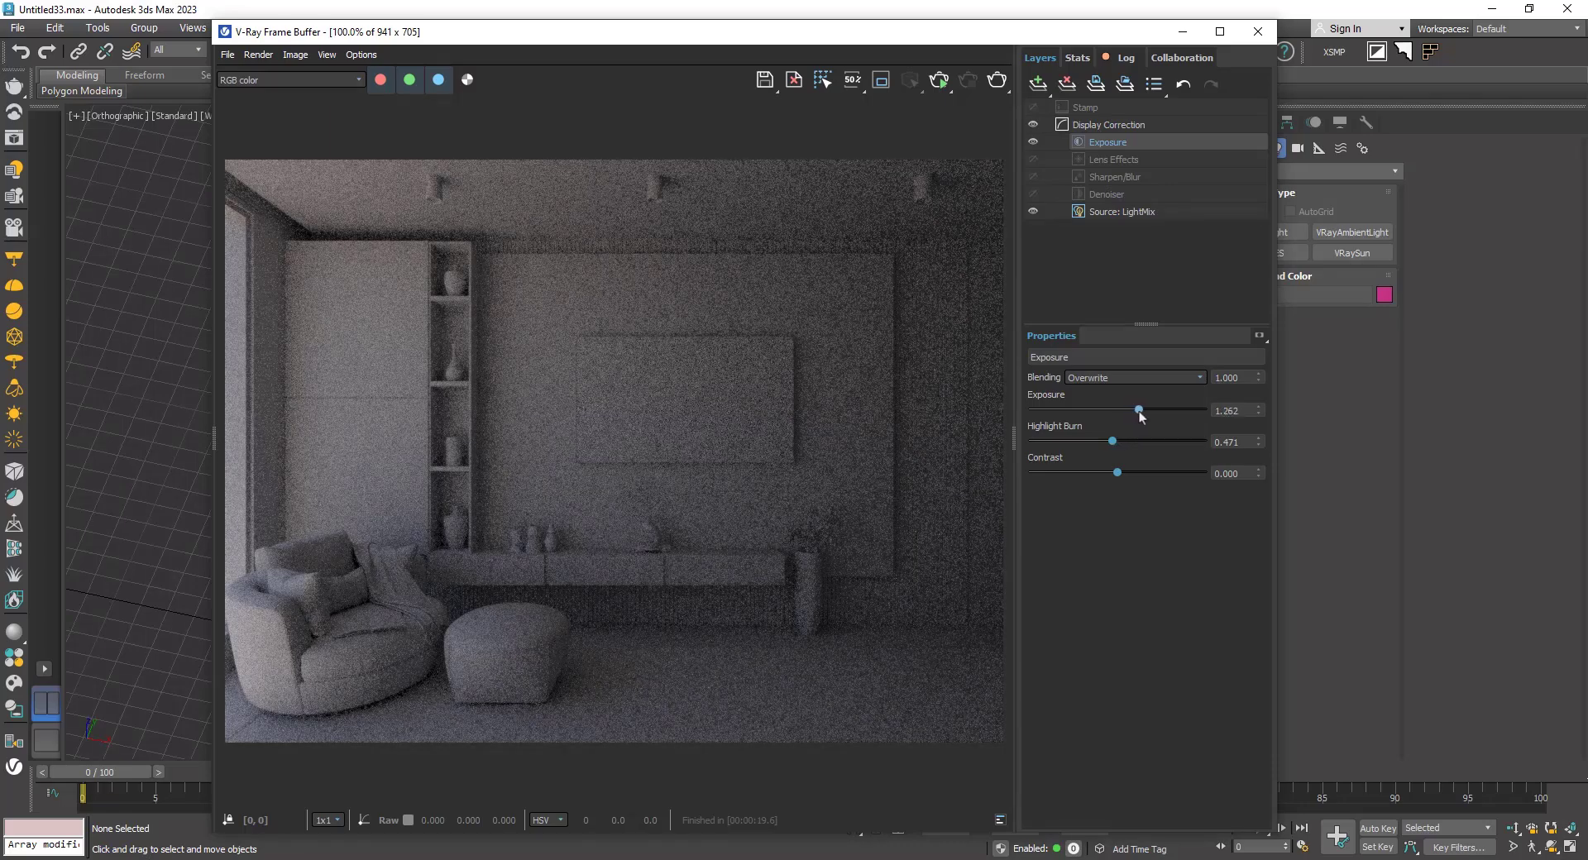
Step: Set the LightMix Environment intensity to 4 and fine-tune the Exposure layer to exposure 1.311 and highlight burn 0.330
click(1136, 211)
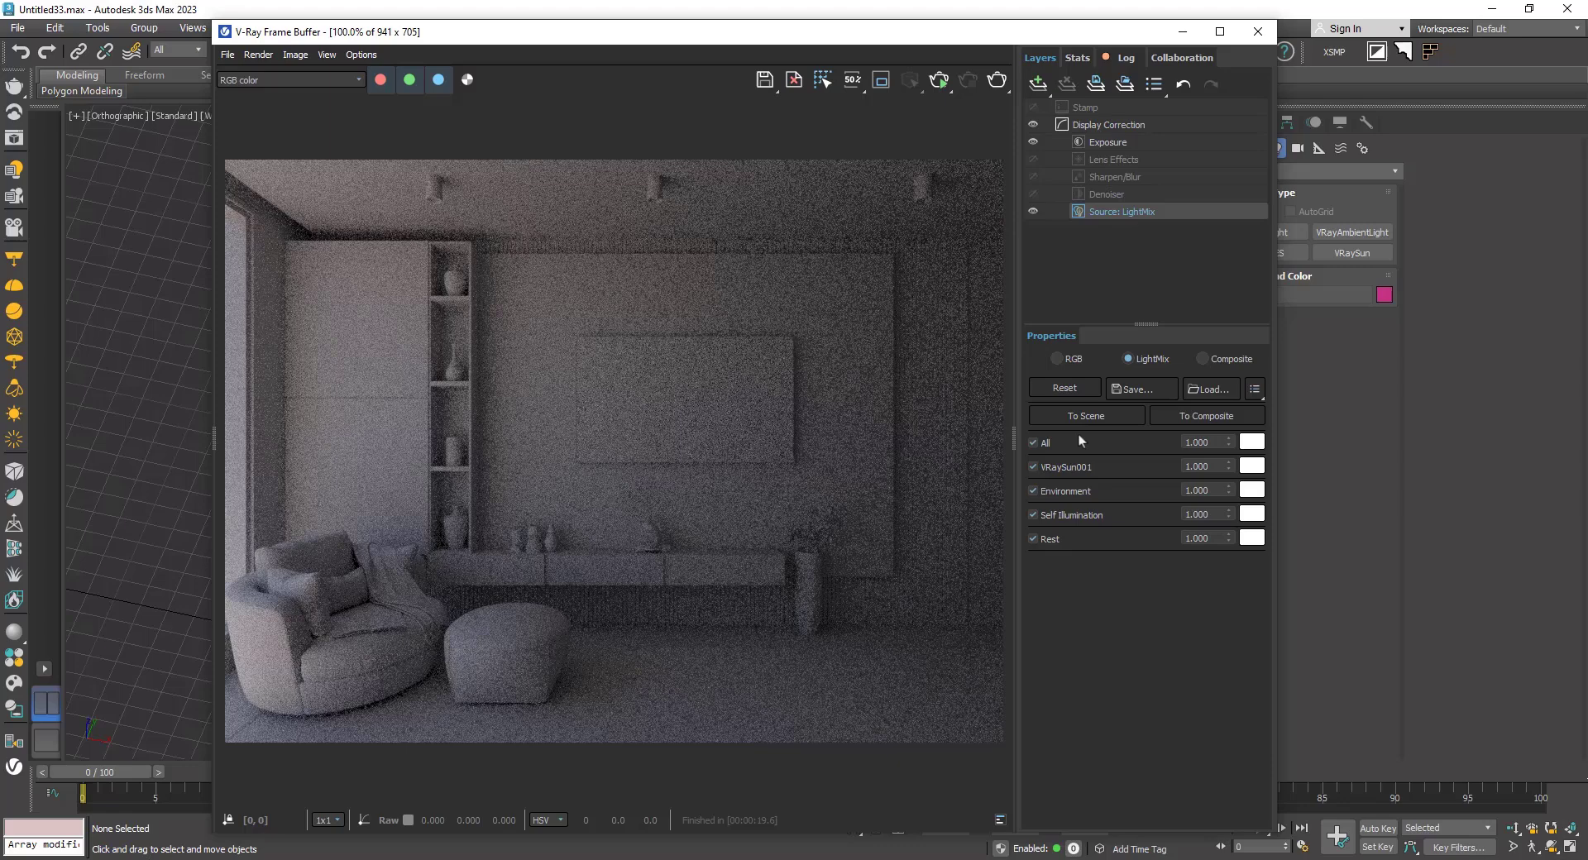
double_click(1199, 490)
text(3)
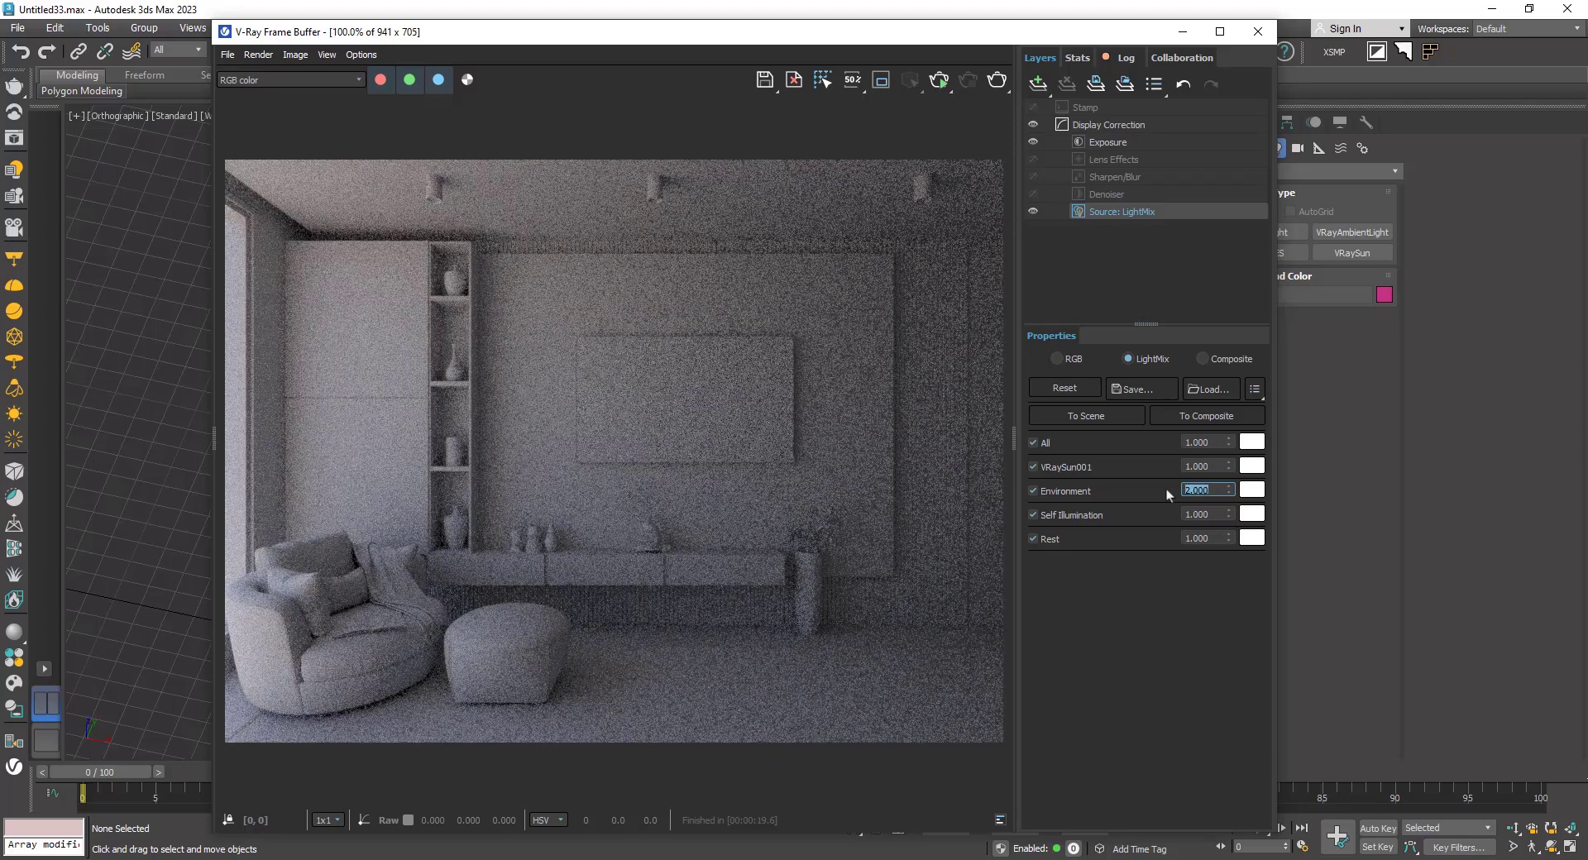
key(Return)
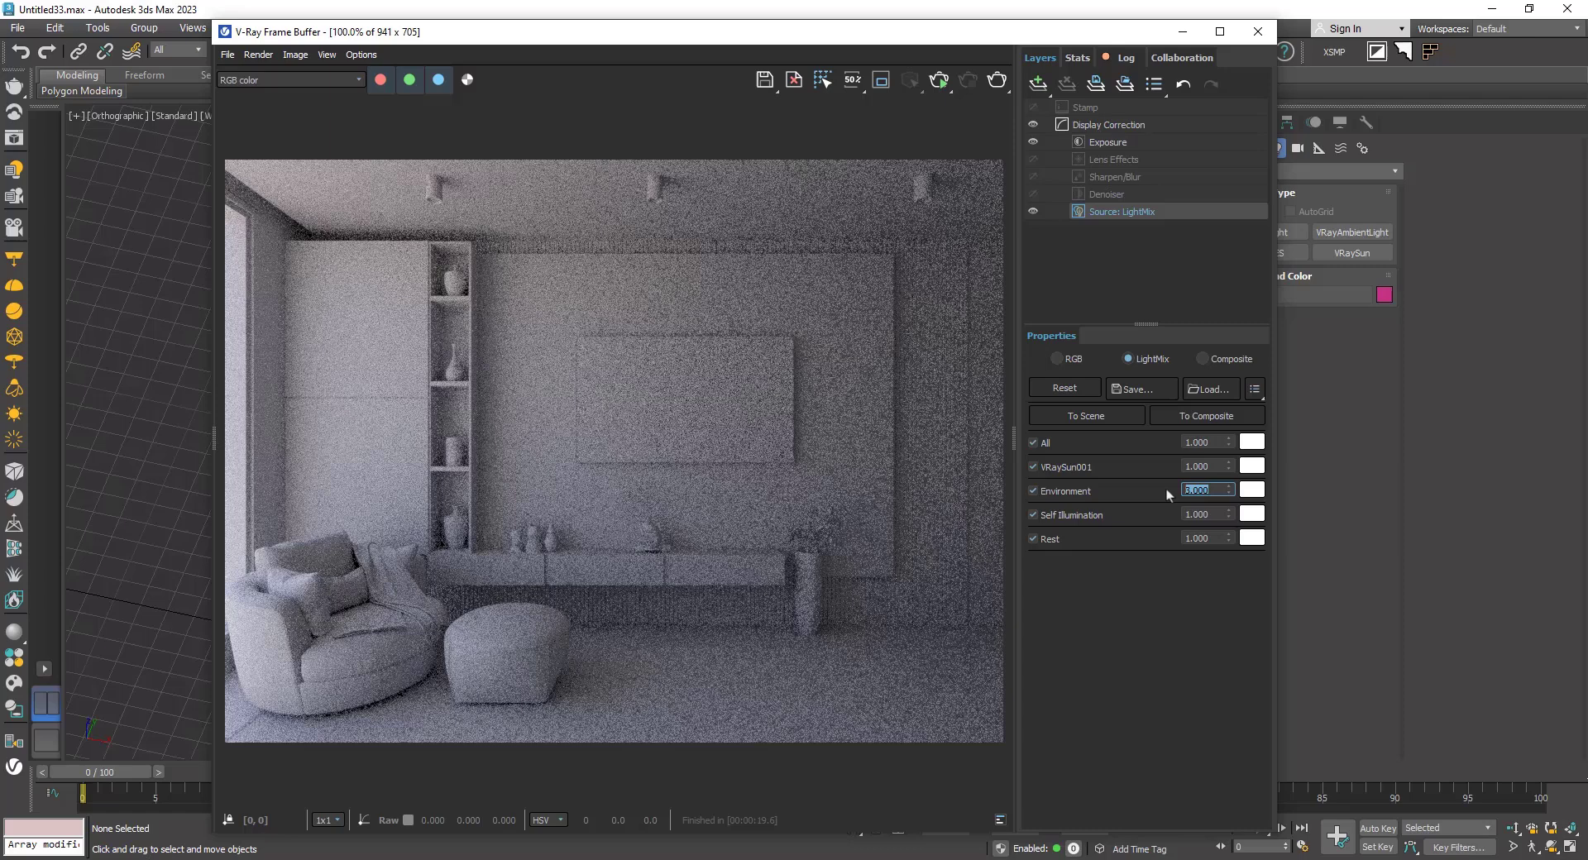
text(4)
key(Return)
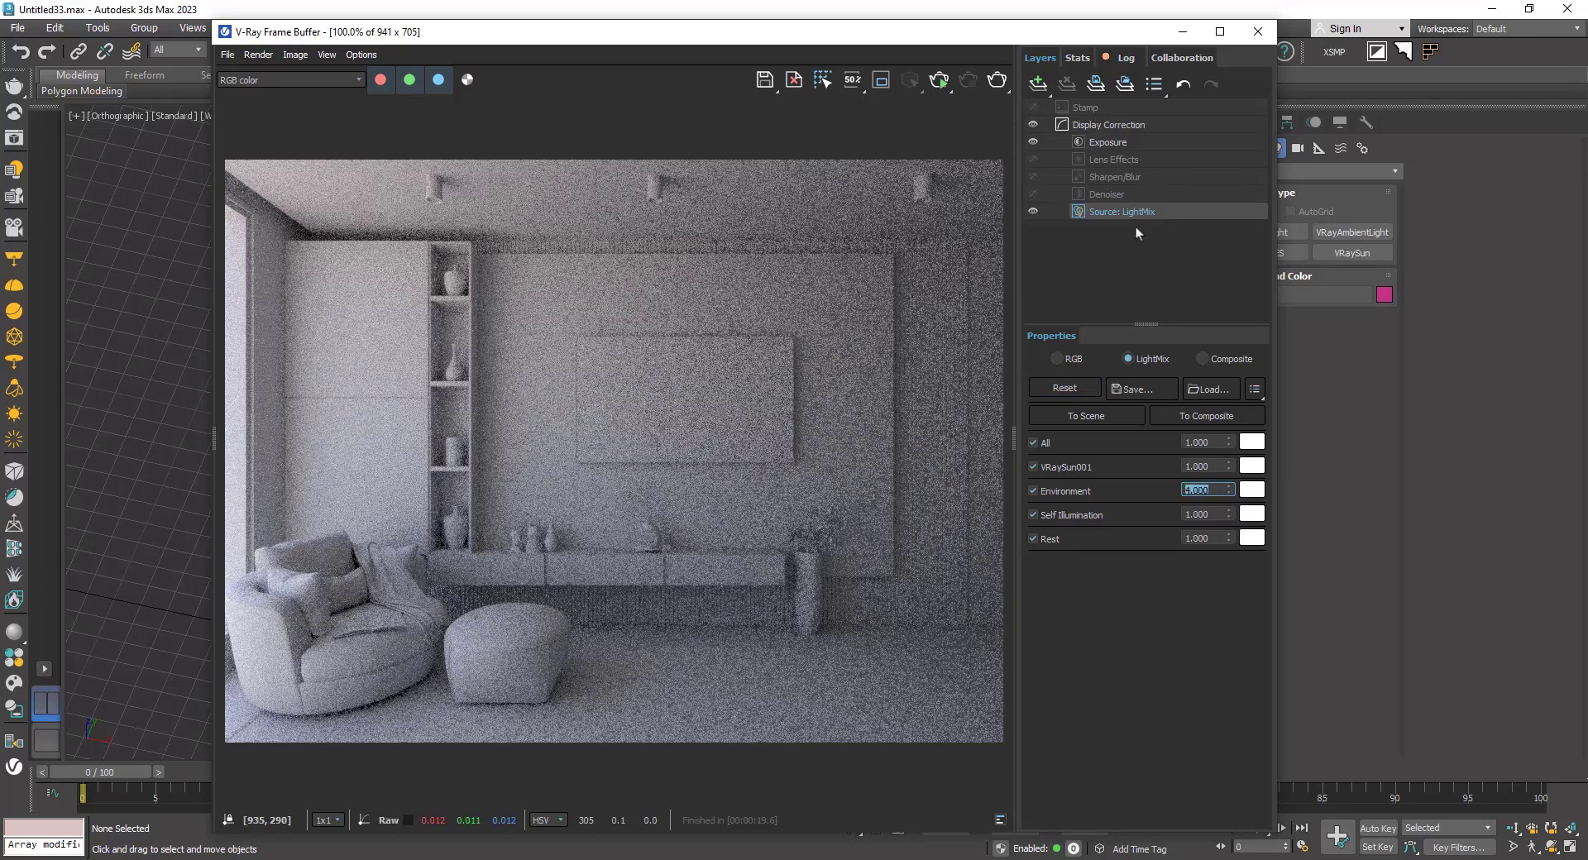
click(1119, 146)
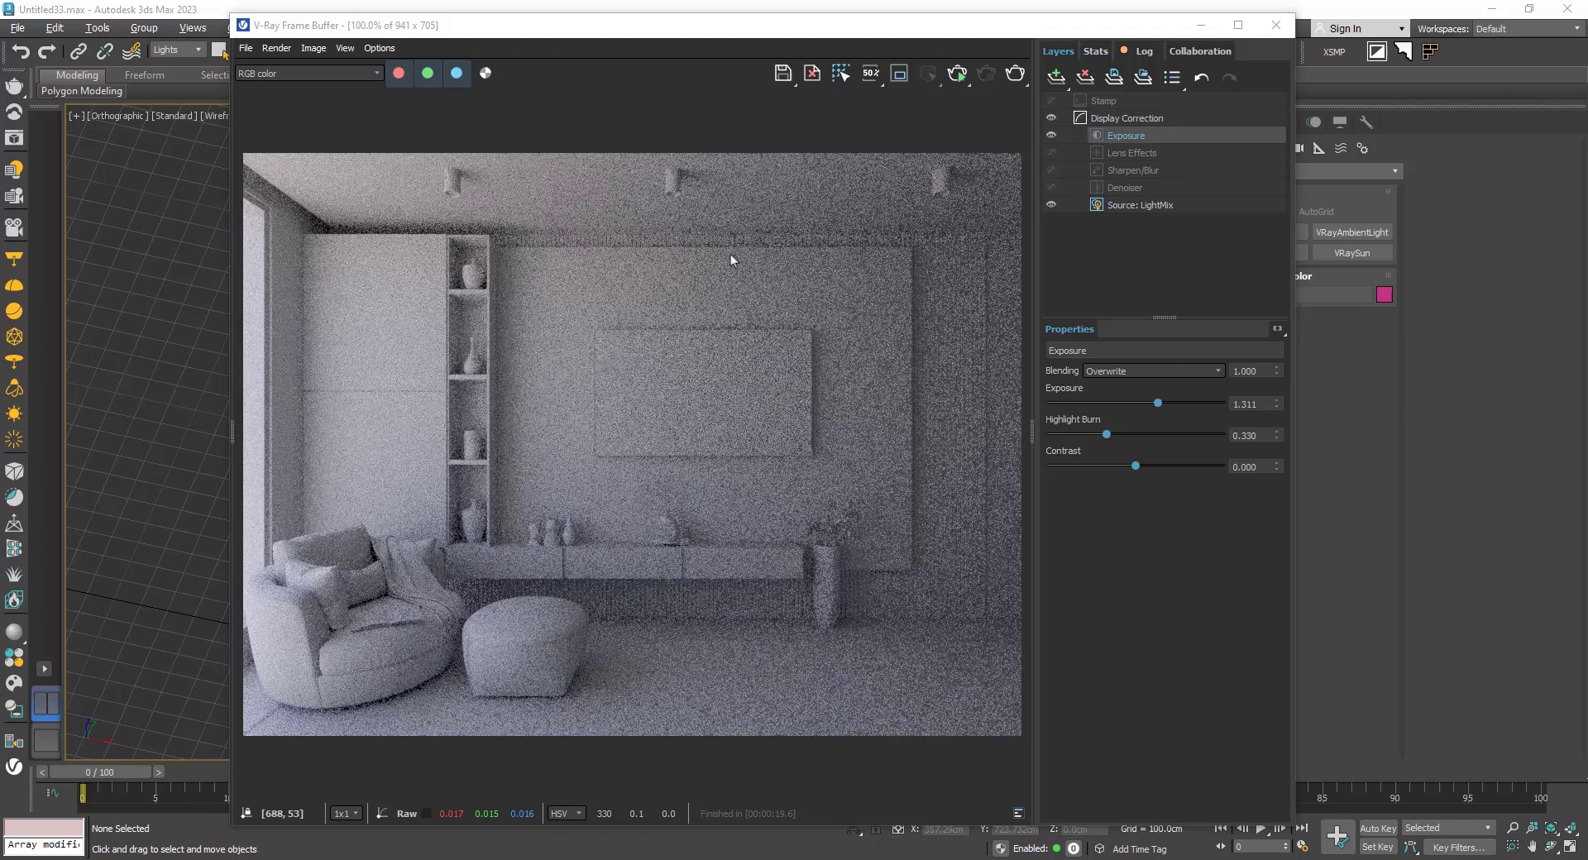
Step: Minimize the frame buffer and display the camera viewport with Clay shading
click(1202, 24)
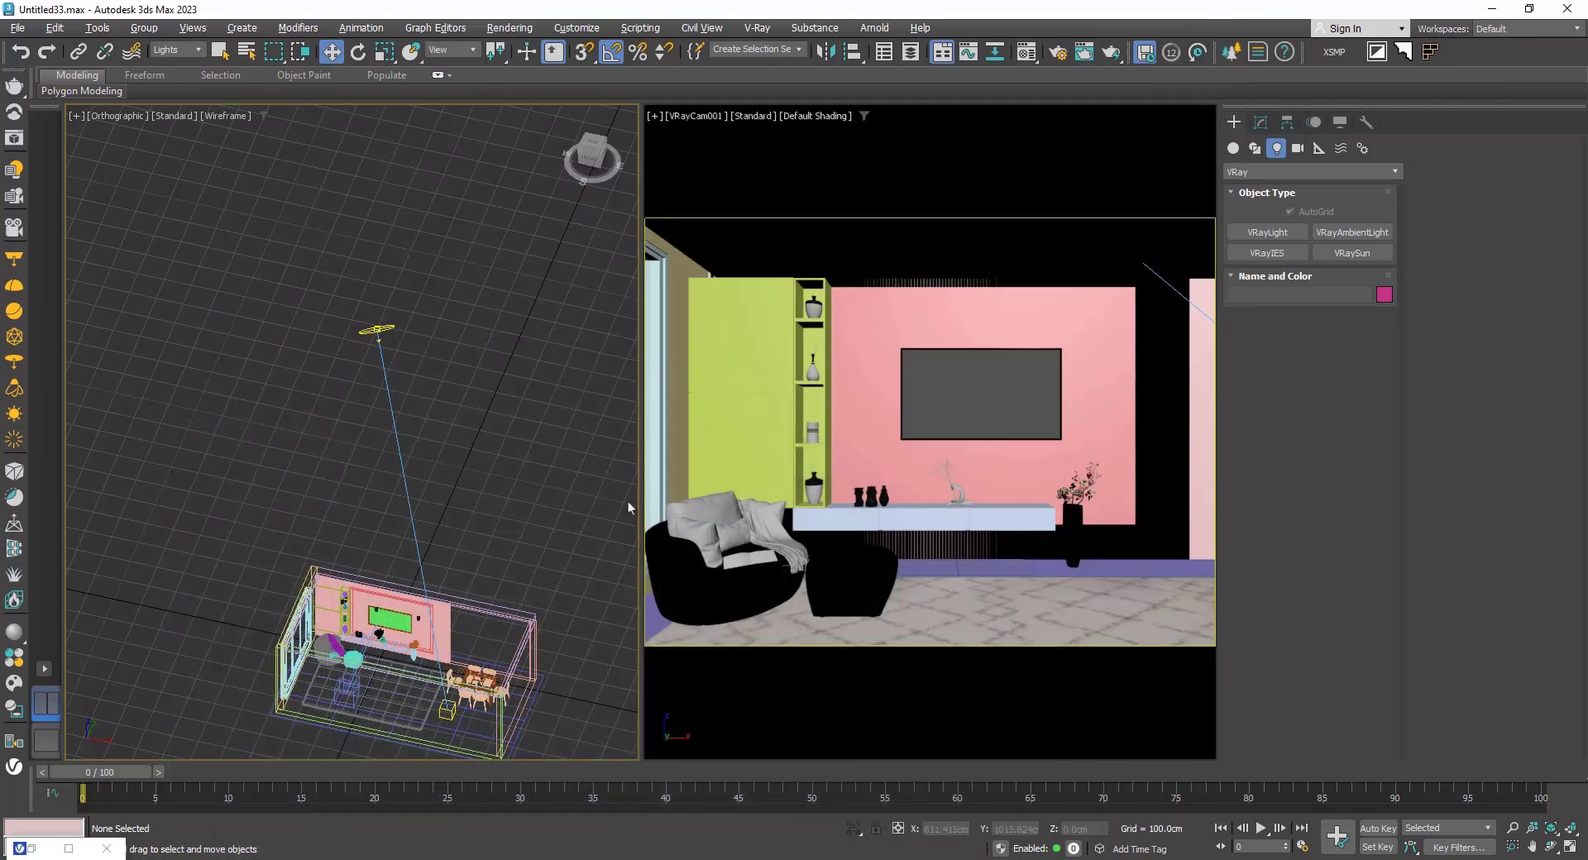
click(833, 120)
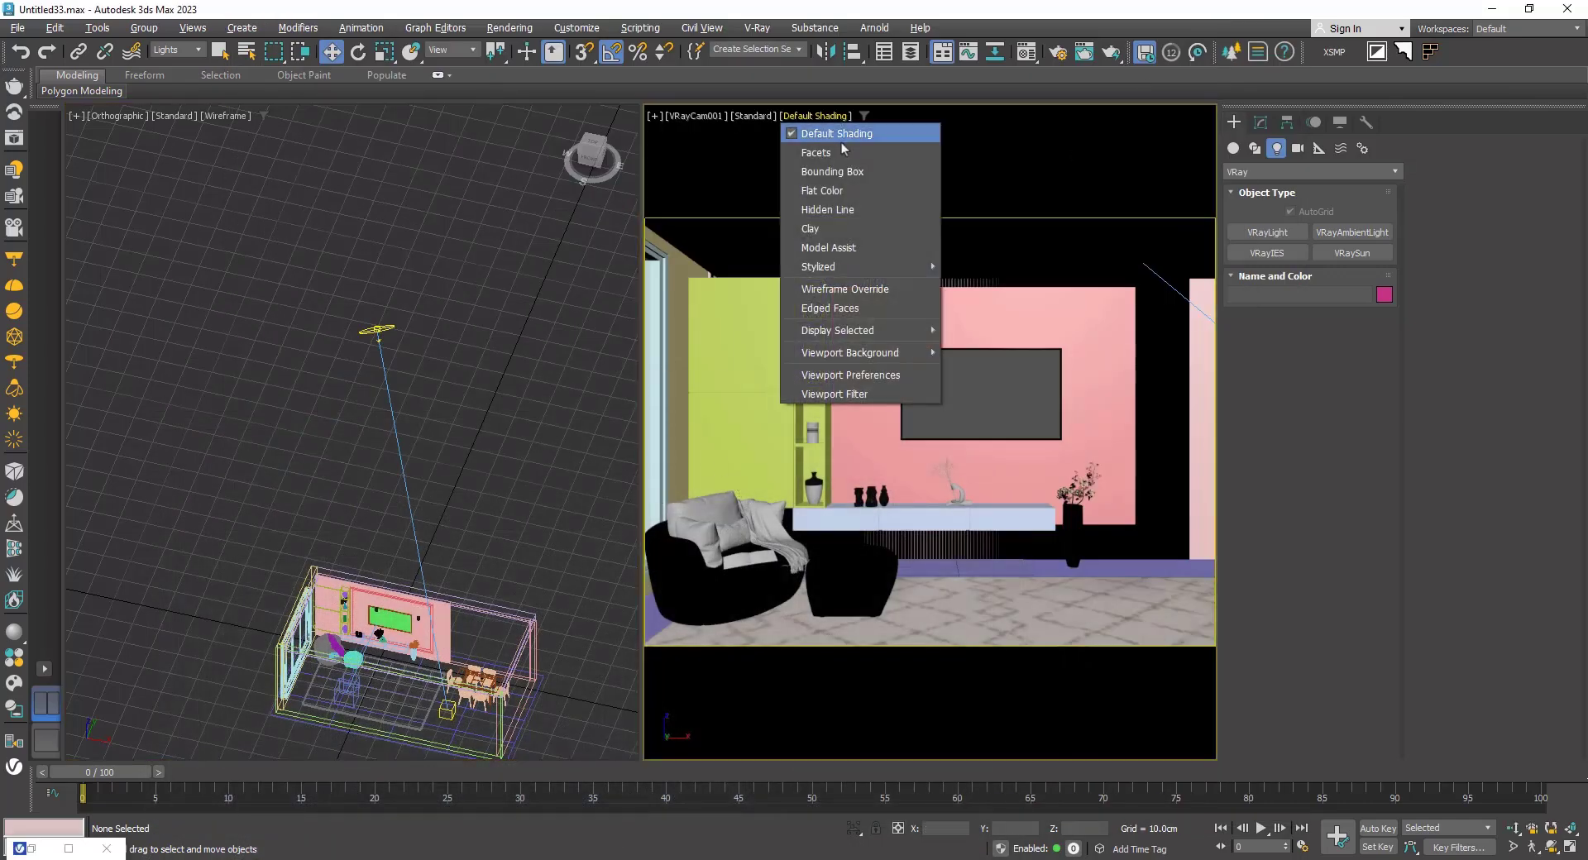
click(827, 232)
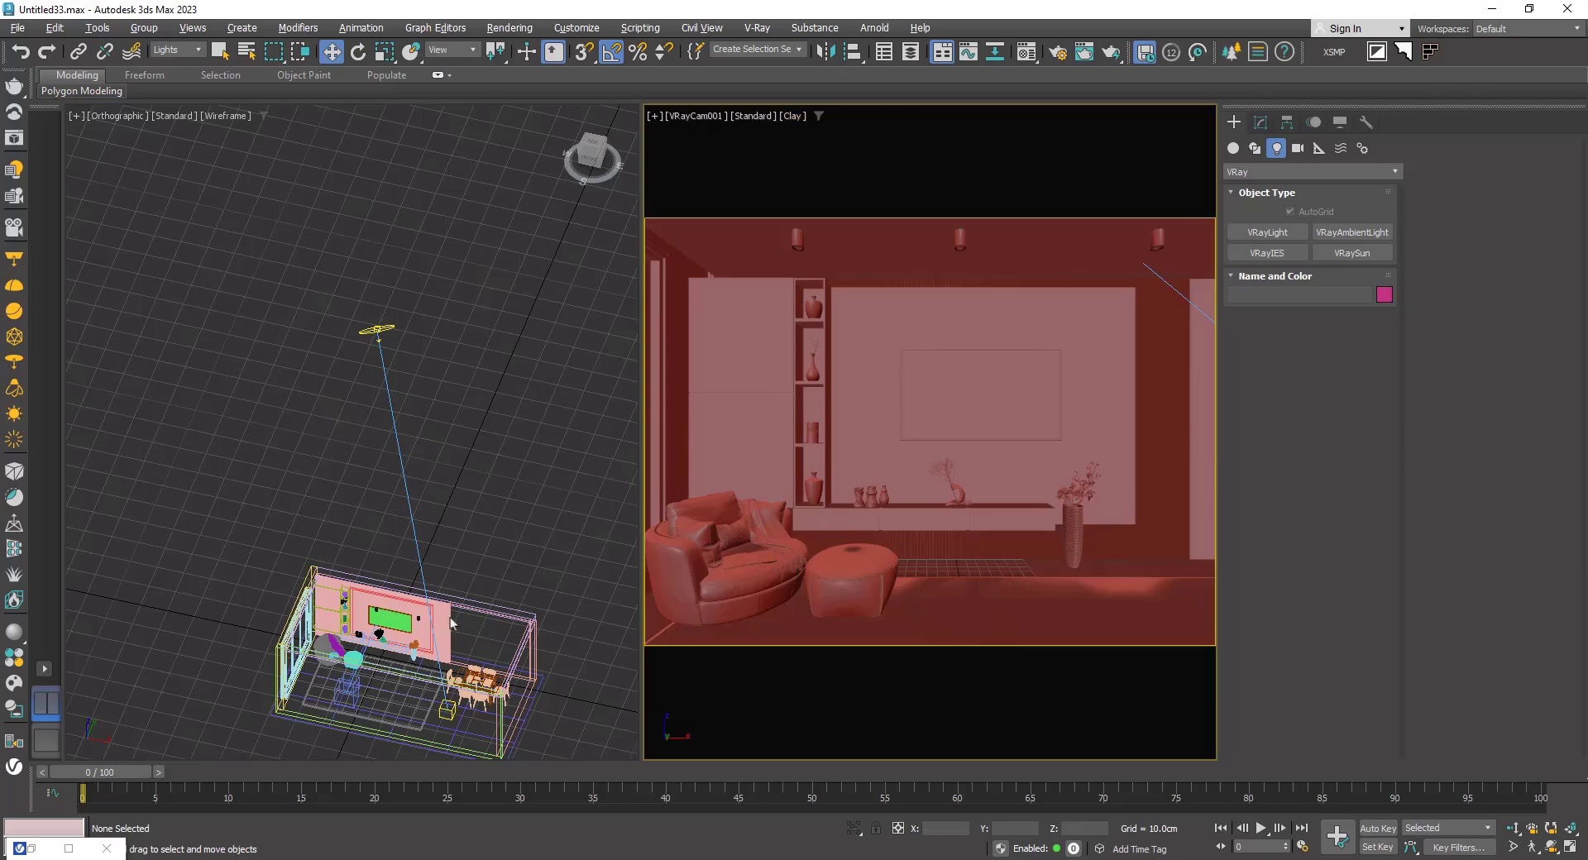
Step: Set the selection filter to All and isolate the tall open shelf unit beside the TV wall
click(481, 588)
middle_drag(349, 624, 355, 571)
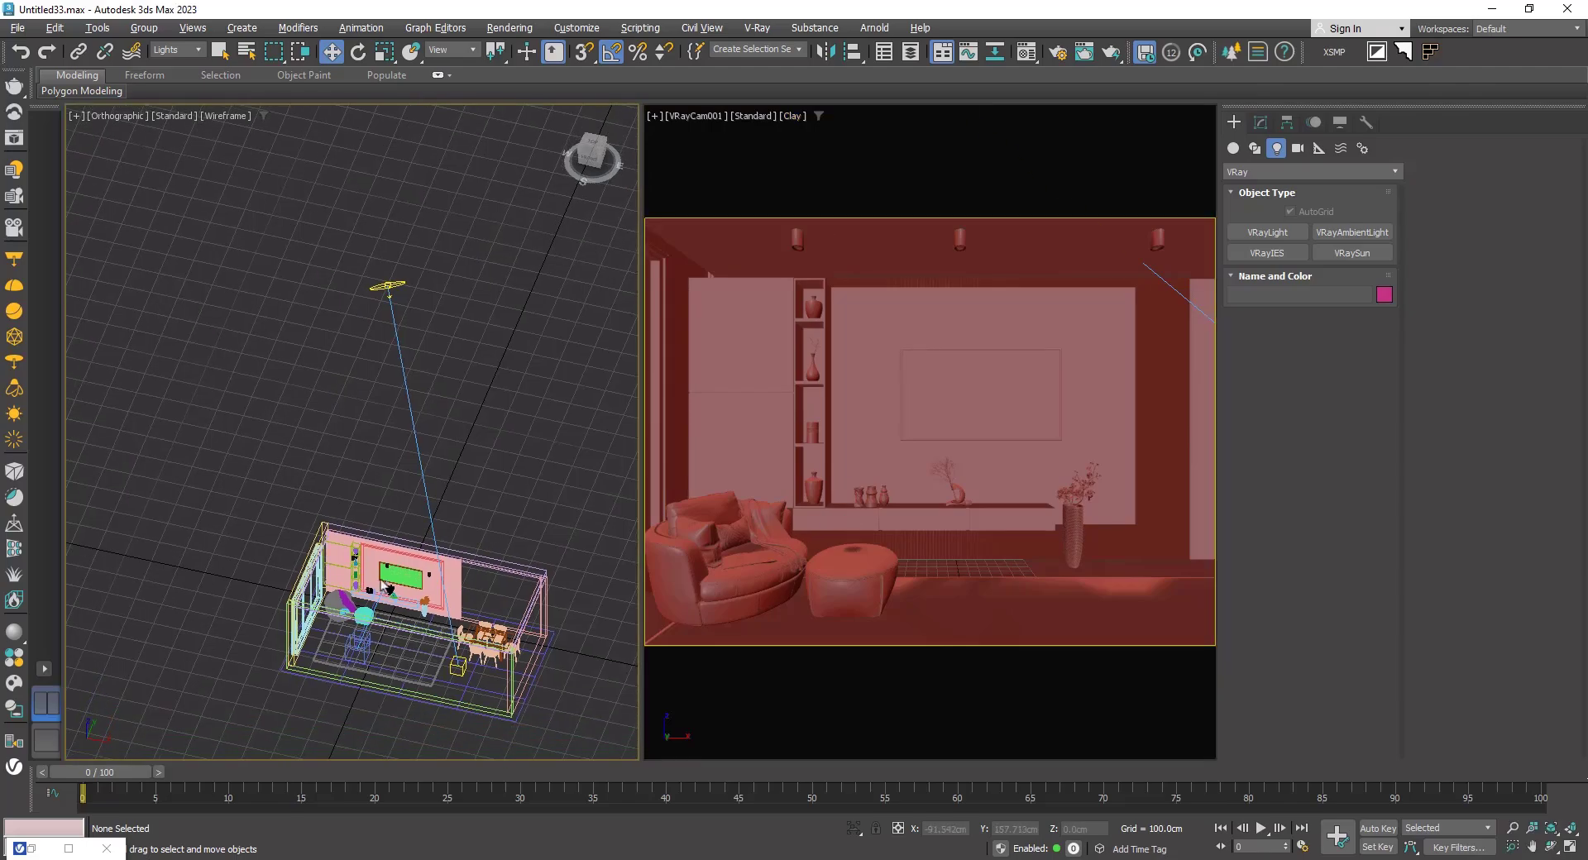
scroll(384, 589, up, 8)
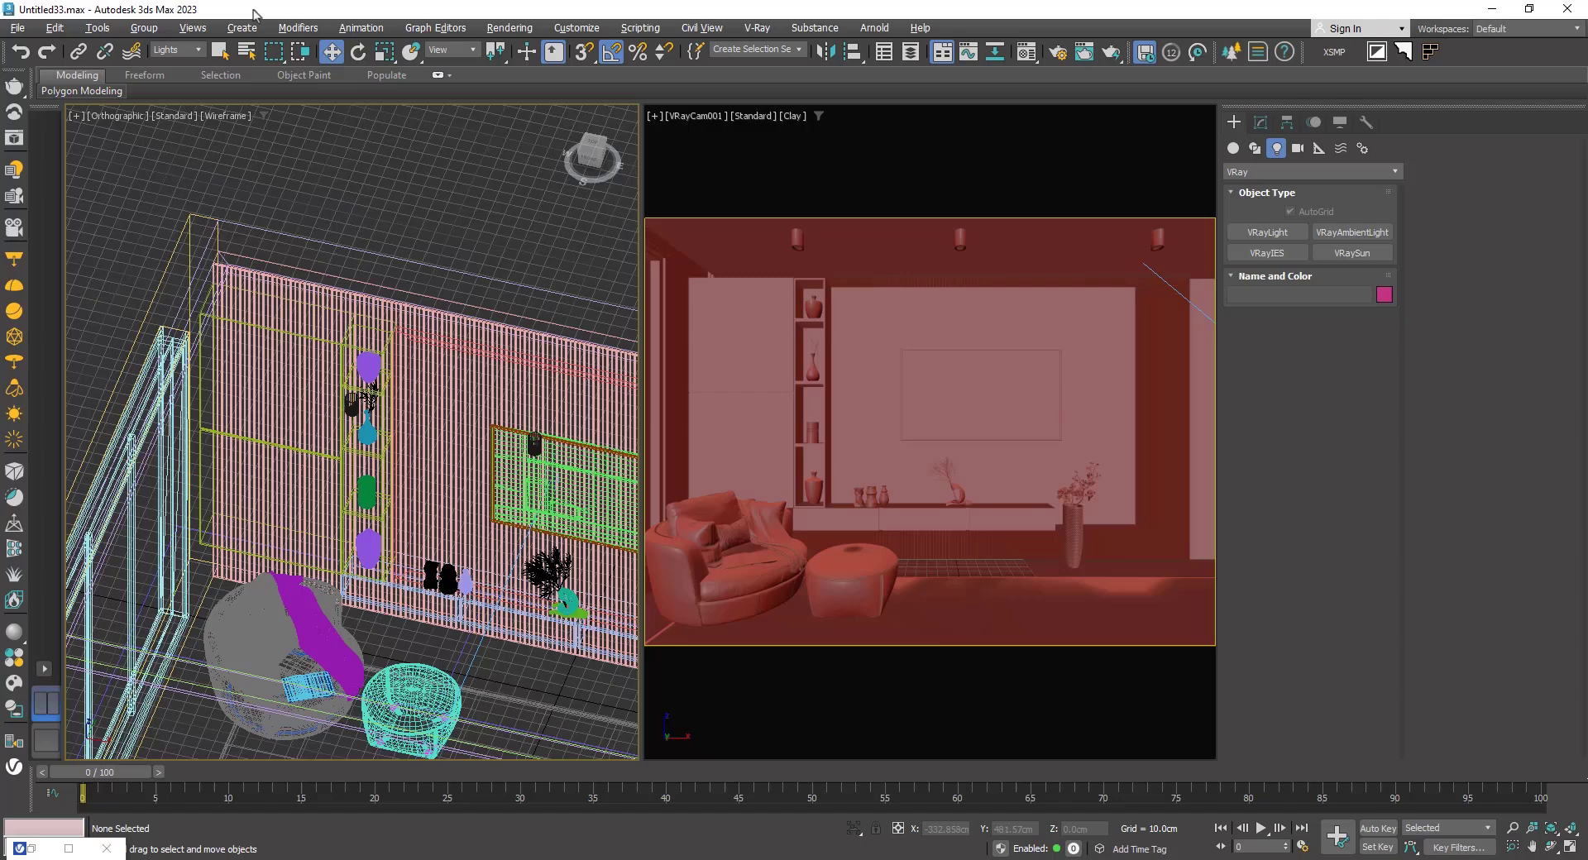
click(196, 49)
click(169, 61)
scroll(422, 296, up, 5)
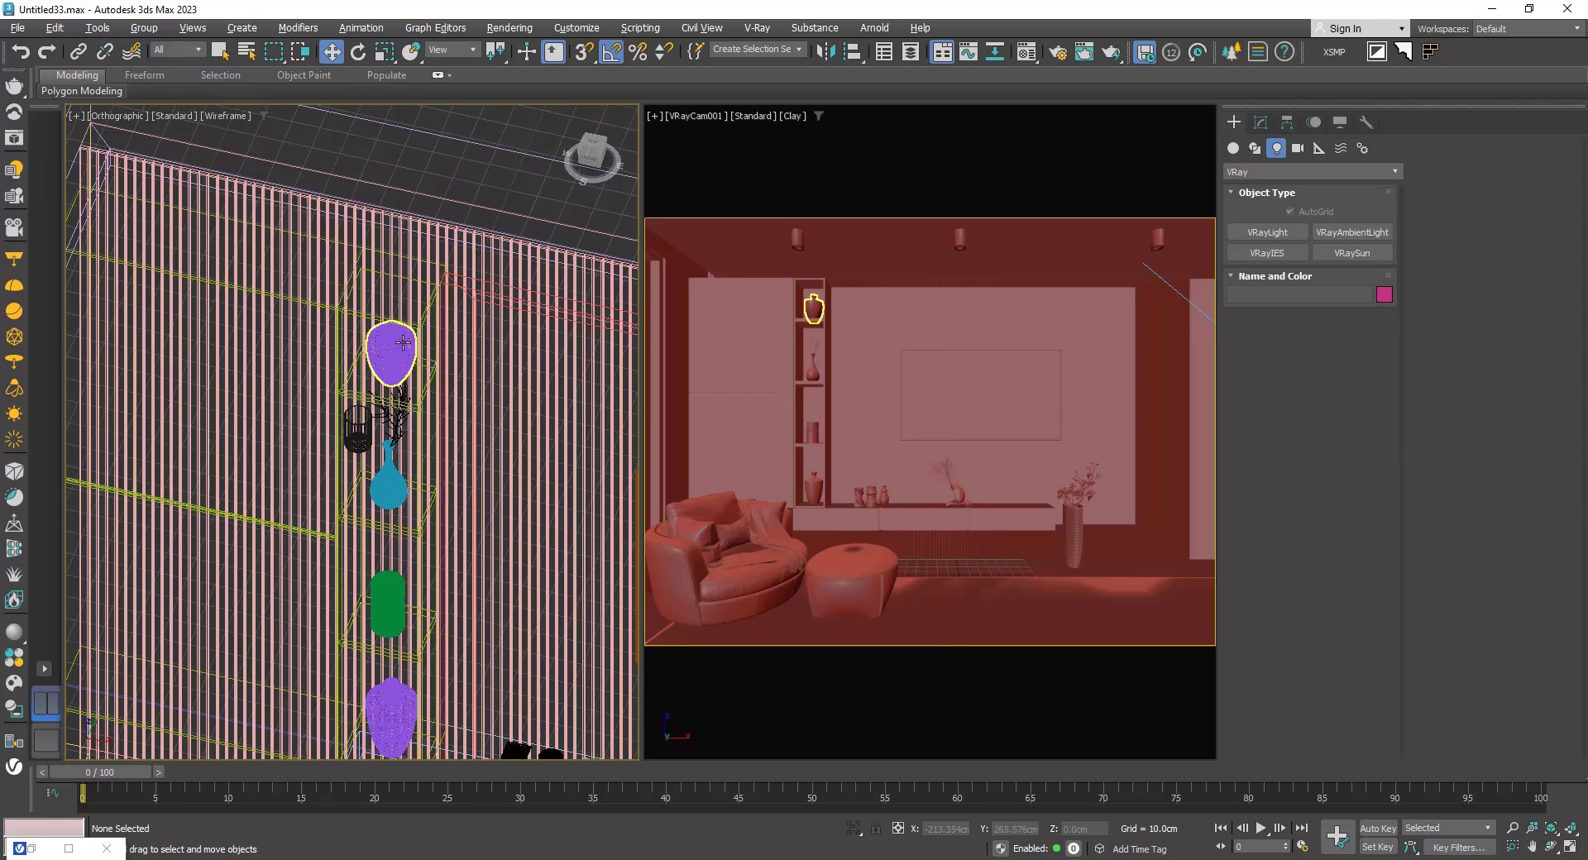
click(422, 304)
scroll(417, 378, down, 6)
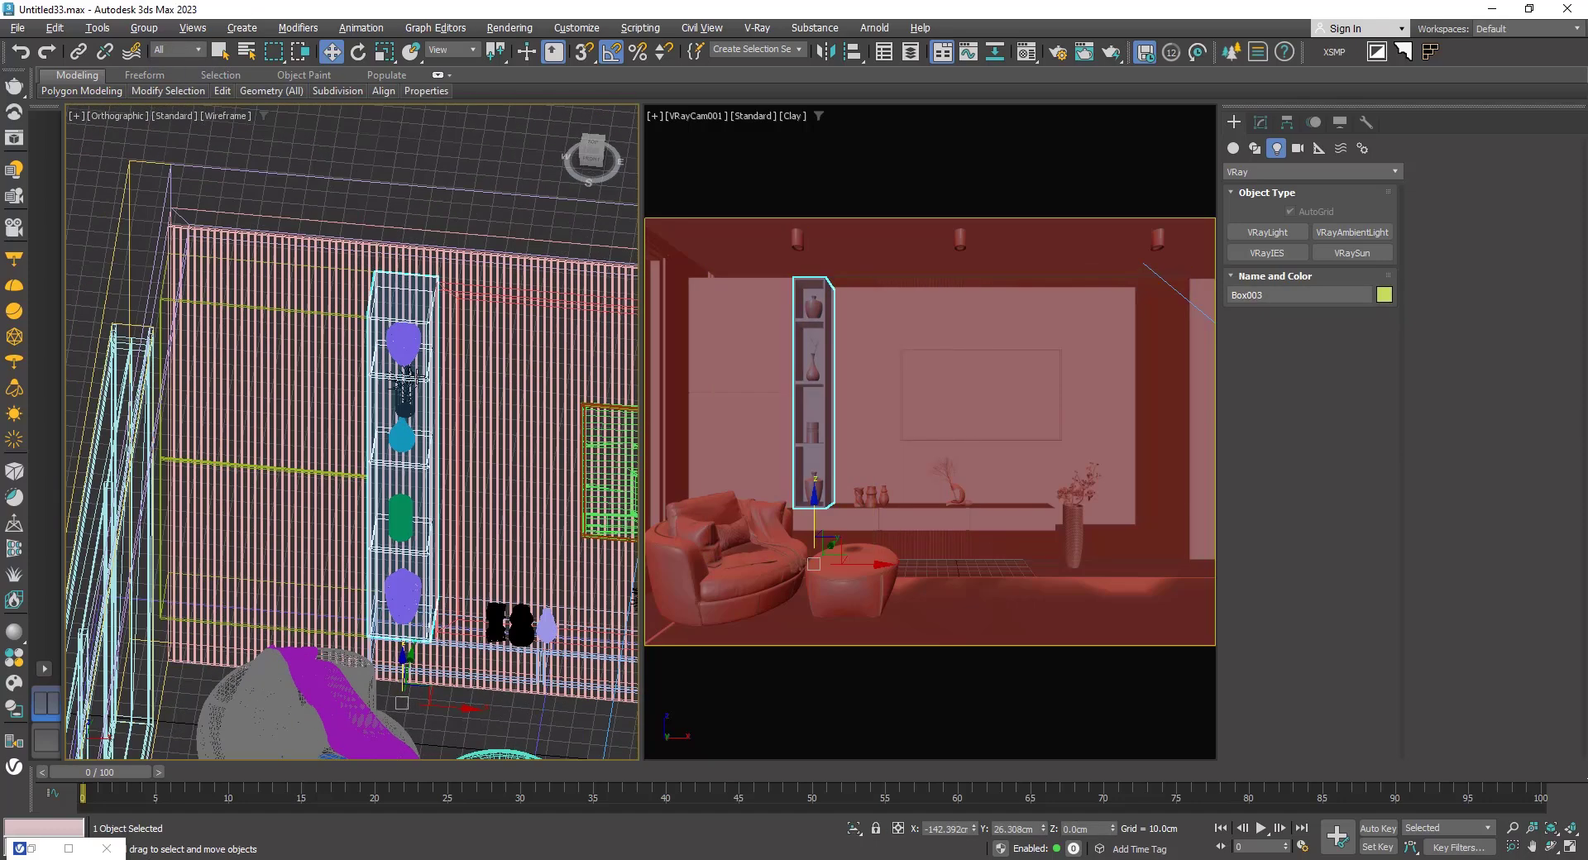
key(alt+q)
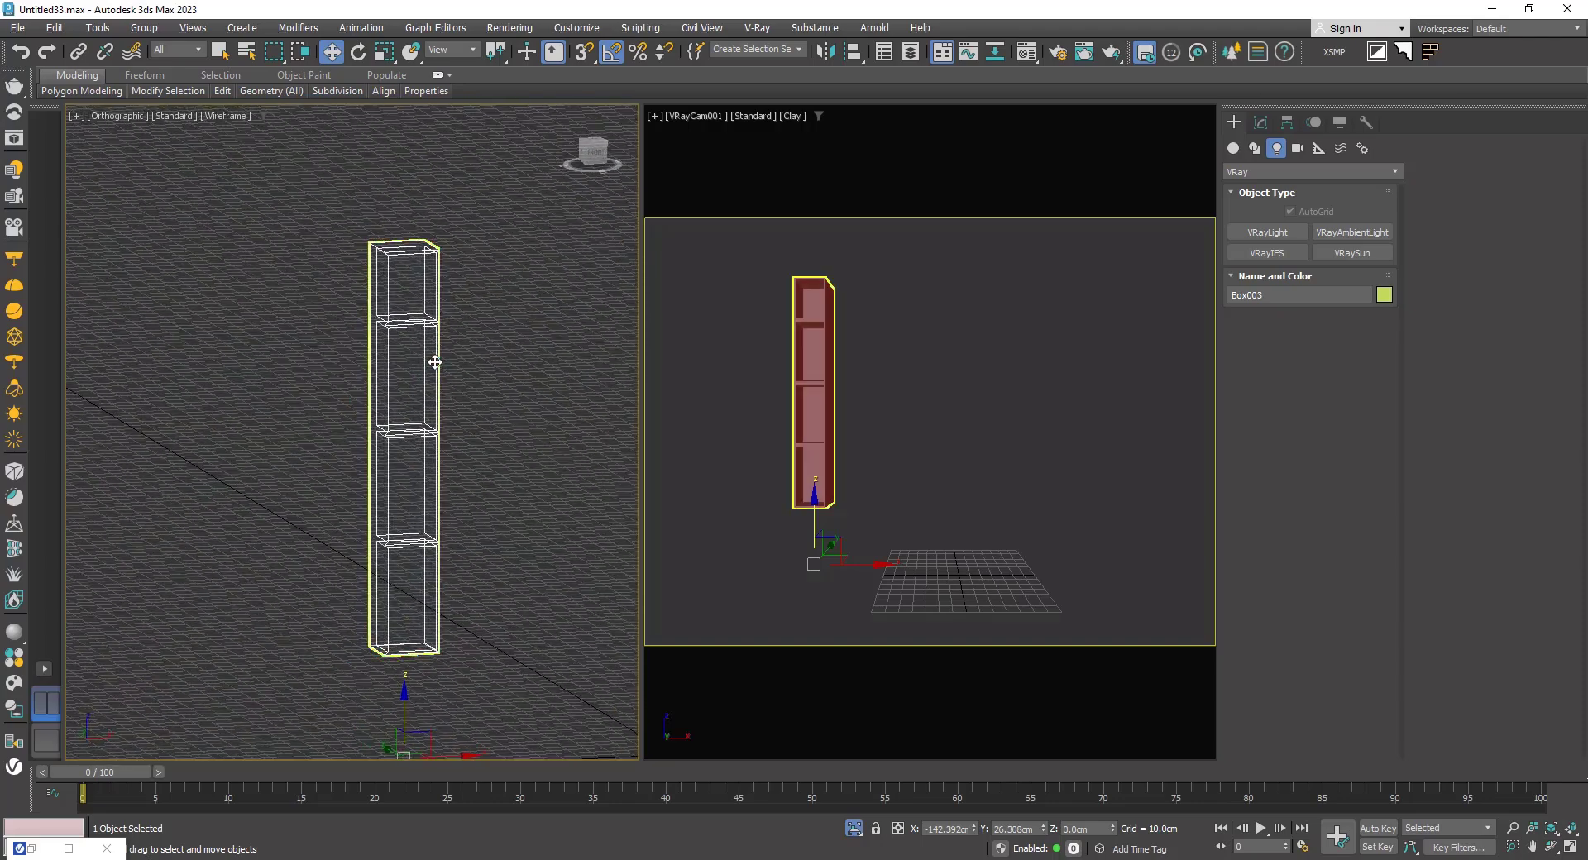
Step: Show the isolated shelf unit in a maximized perspective view and deselect it
key(p)
key(alt+w)
middle_drag(434, 362, 425, 478)
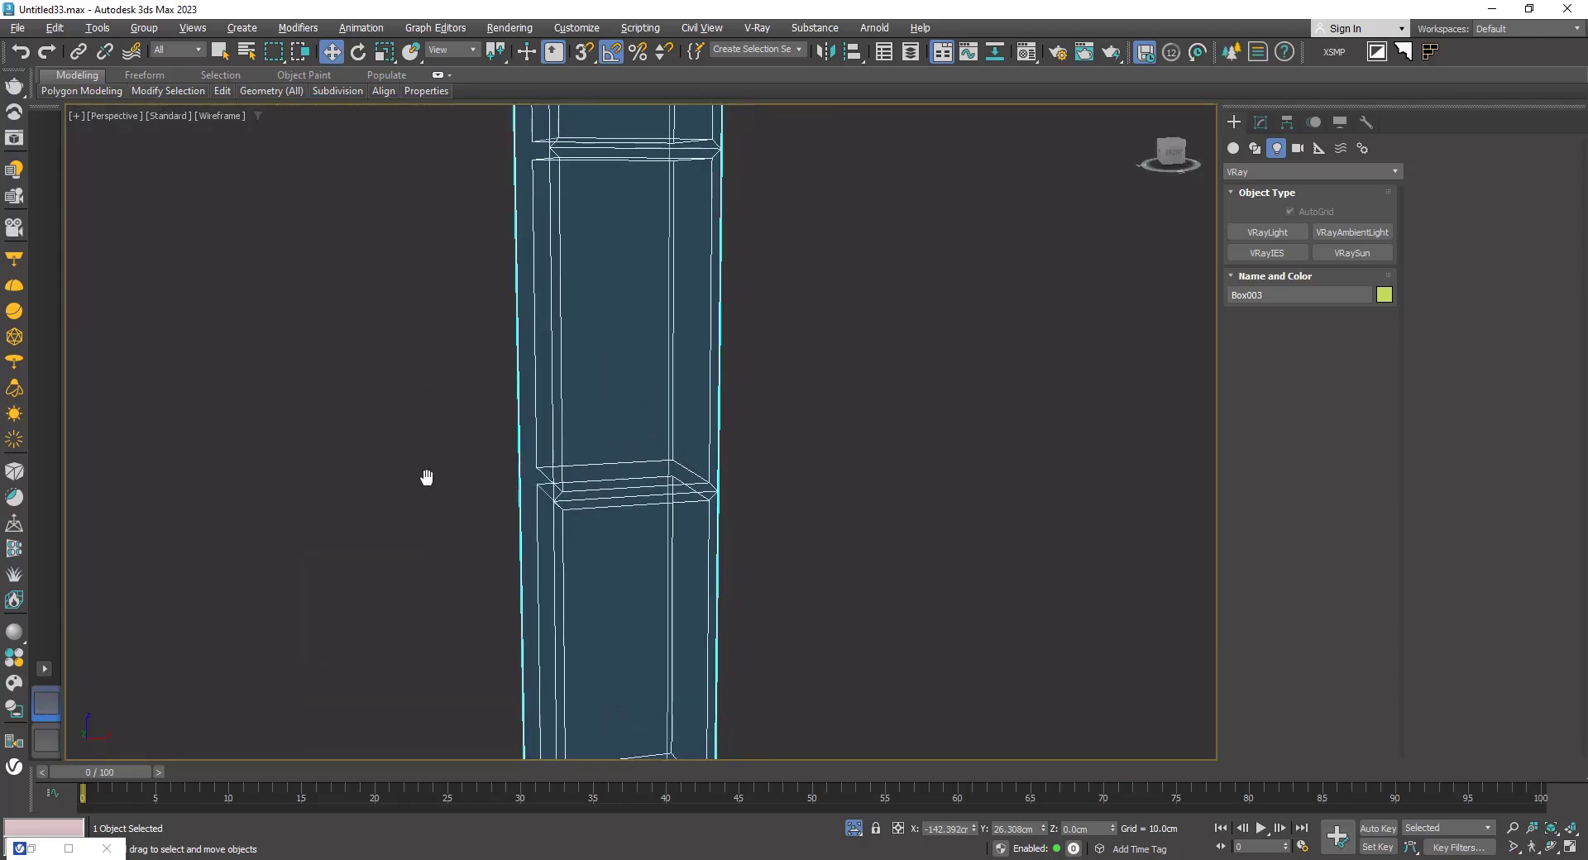
scroll(343, 476, down, 2)
click(345, 457)
Step: Switch the perspective view to Clay shading and draw a narrow plane VRayLight across the shelf unit's top compartment with AutoGrid
click(1259, 233)
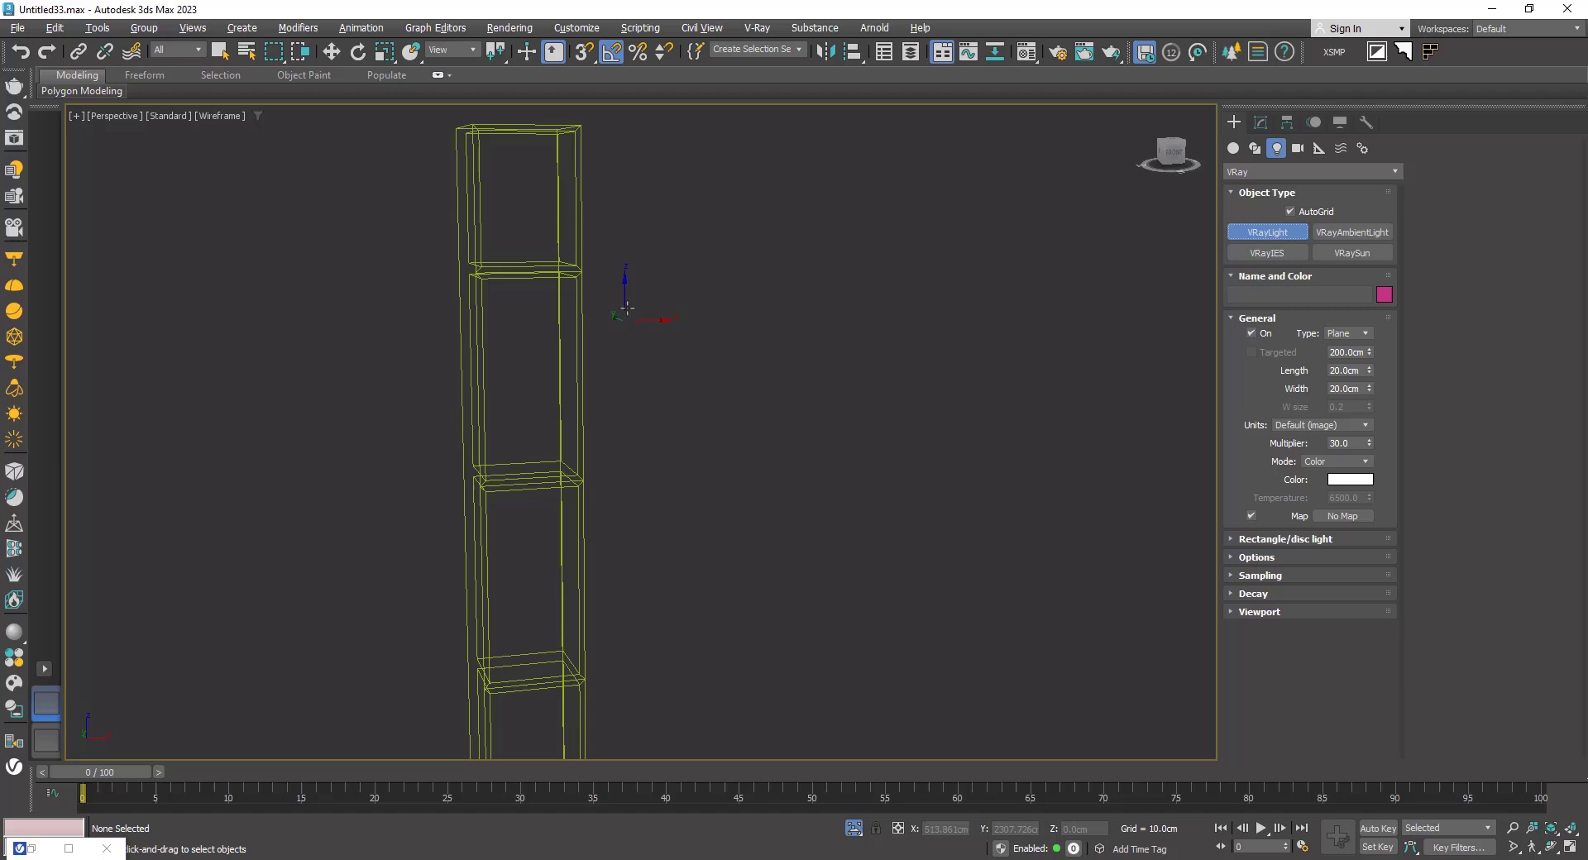
key(z)
key(F3)
scroll(633, 278, up, 3)
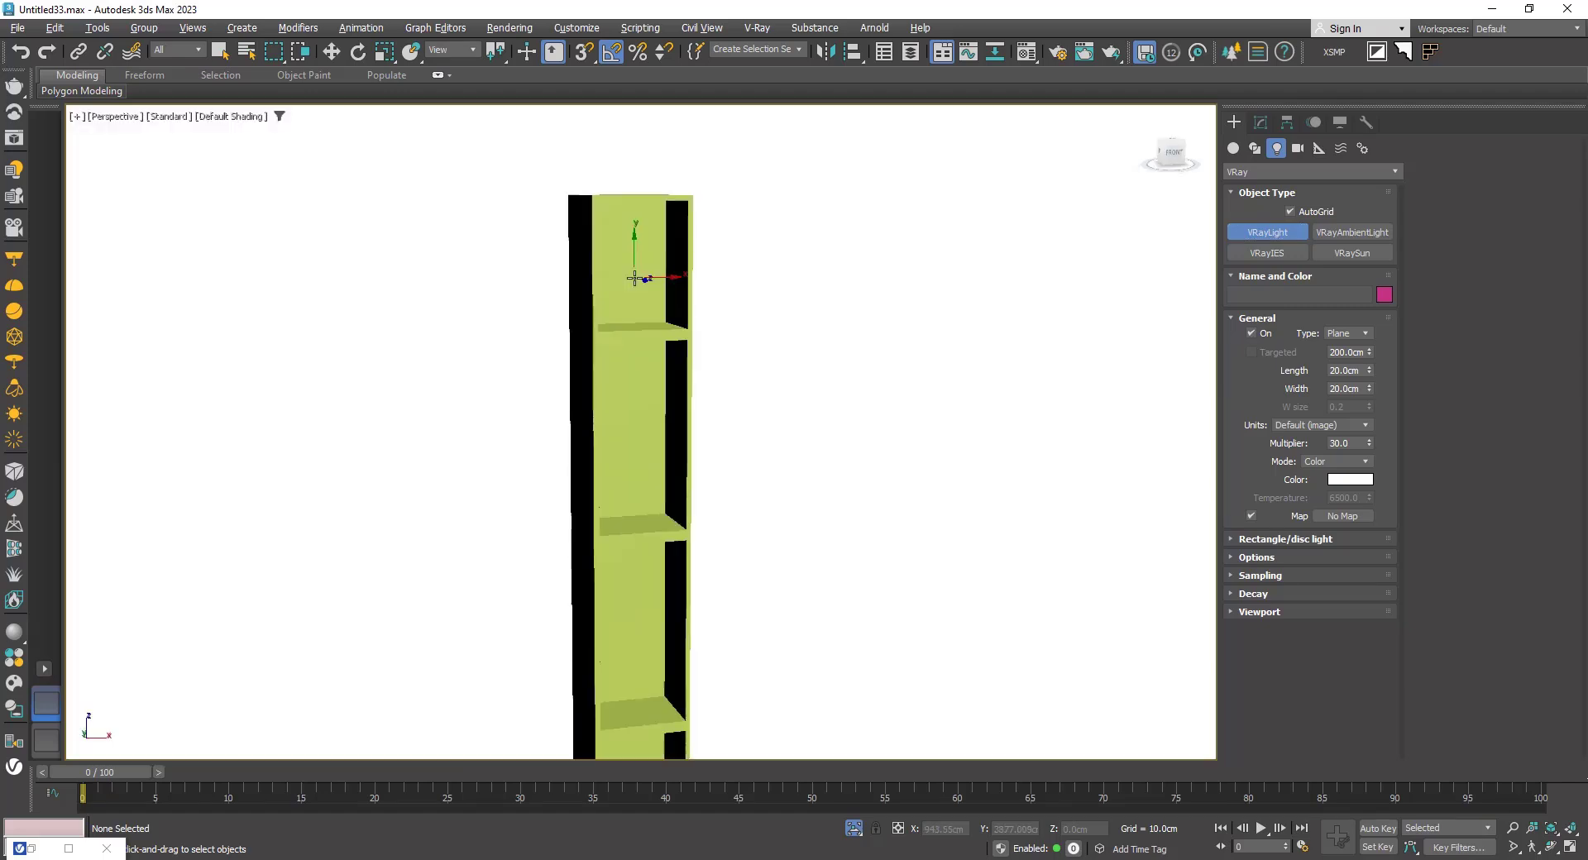
click(230, 116)
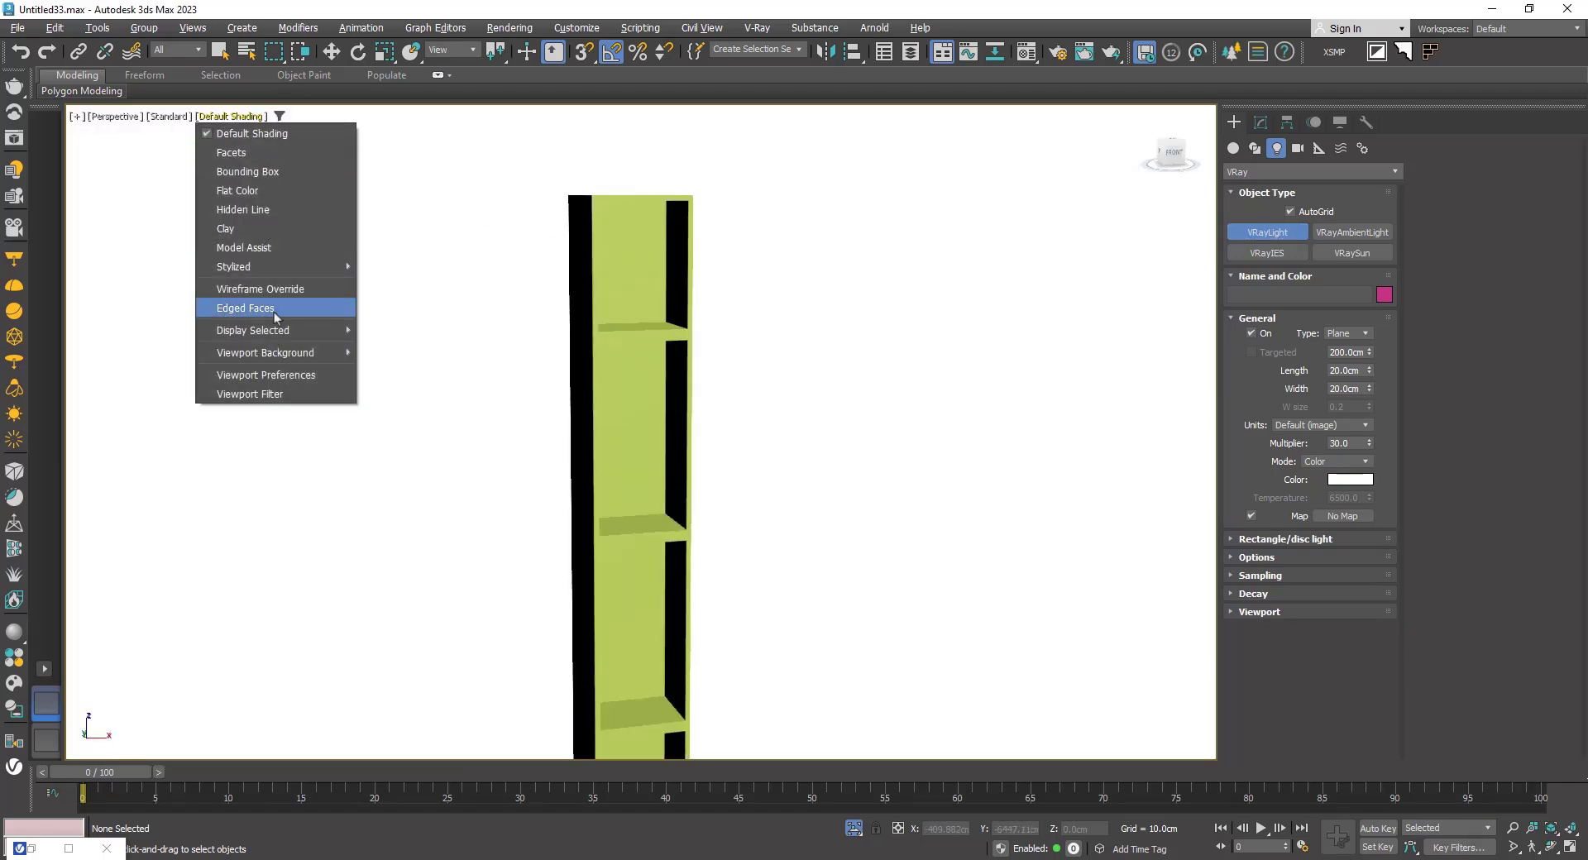
click(258, 230)
mouse_move(649, 410)
alt+middle_down()
mouse_move(666, 389)
mouse_move(654, 354)
alt+middle_up()
alt+middle_drag(651, 171, 762, 265)
drag(790, 281, 589, 274)
Step: Rotate the VRayLight 90 degrees about X to face down and adjust its height near the compartment's ceiling
alt+middle_drag(589, 274, 701, 300)
key(e)
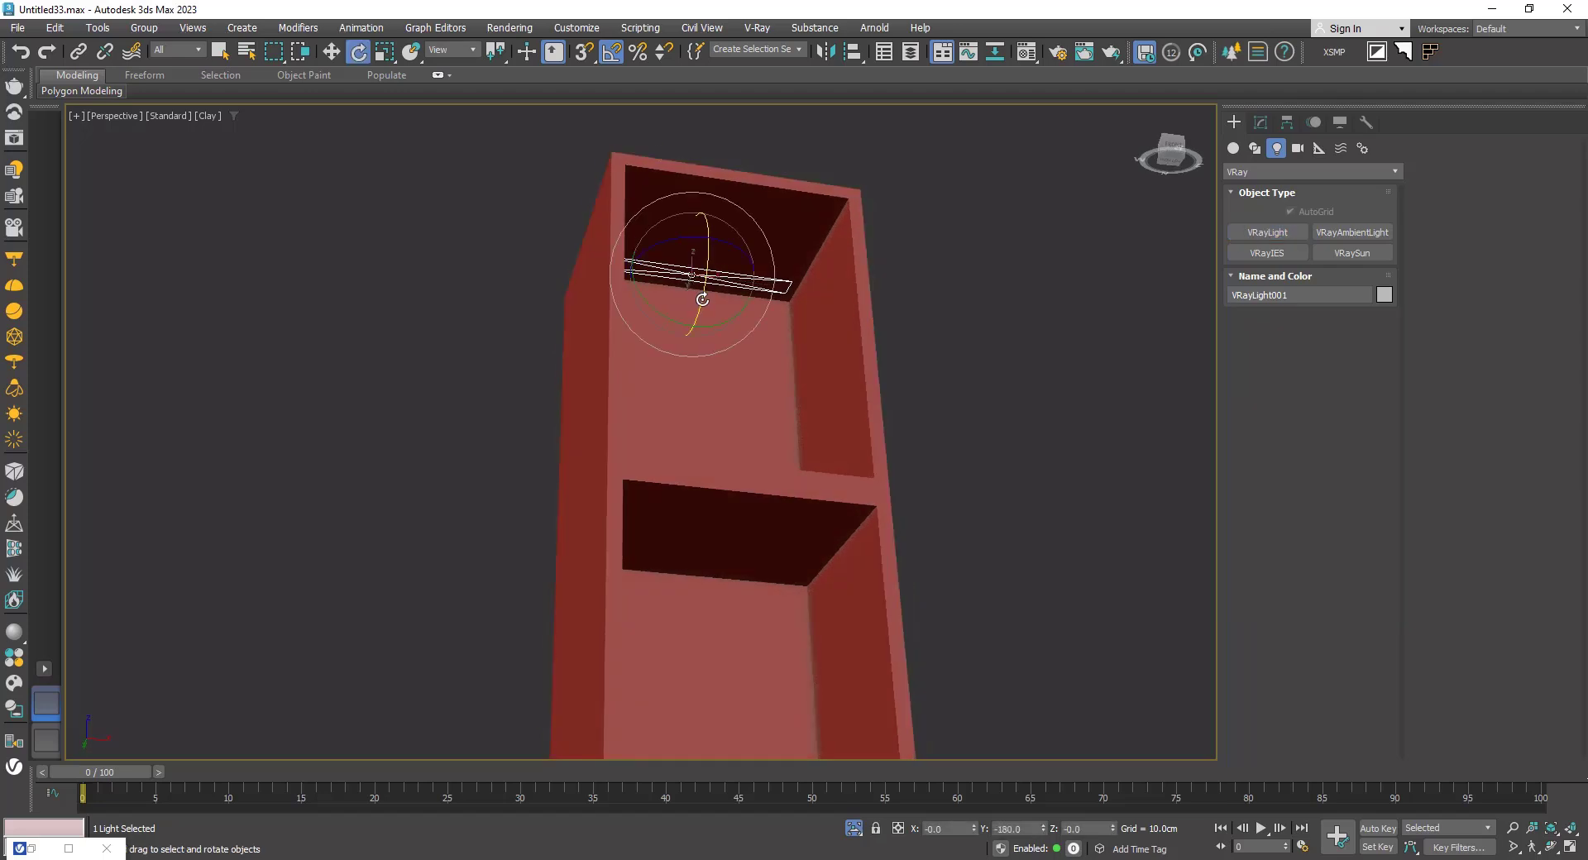
drag(701, 303, 702, 306)
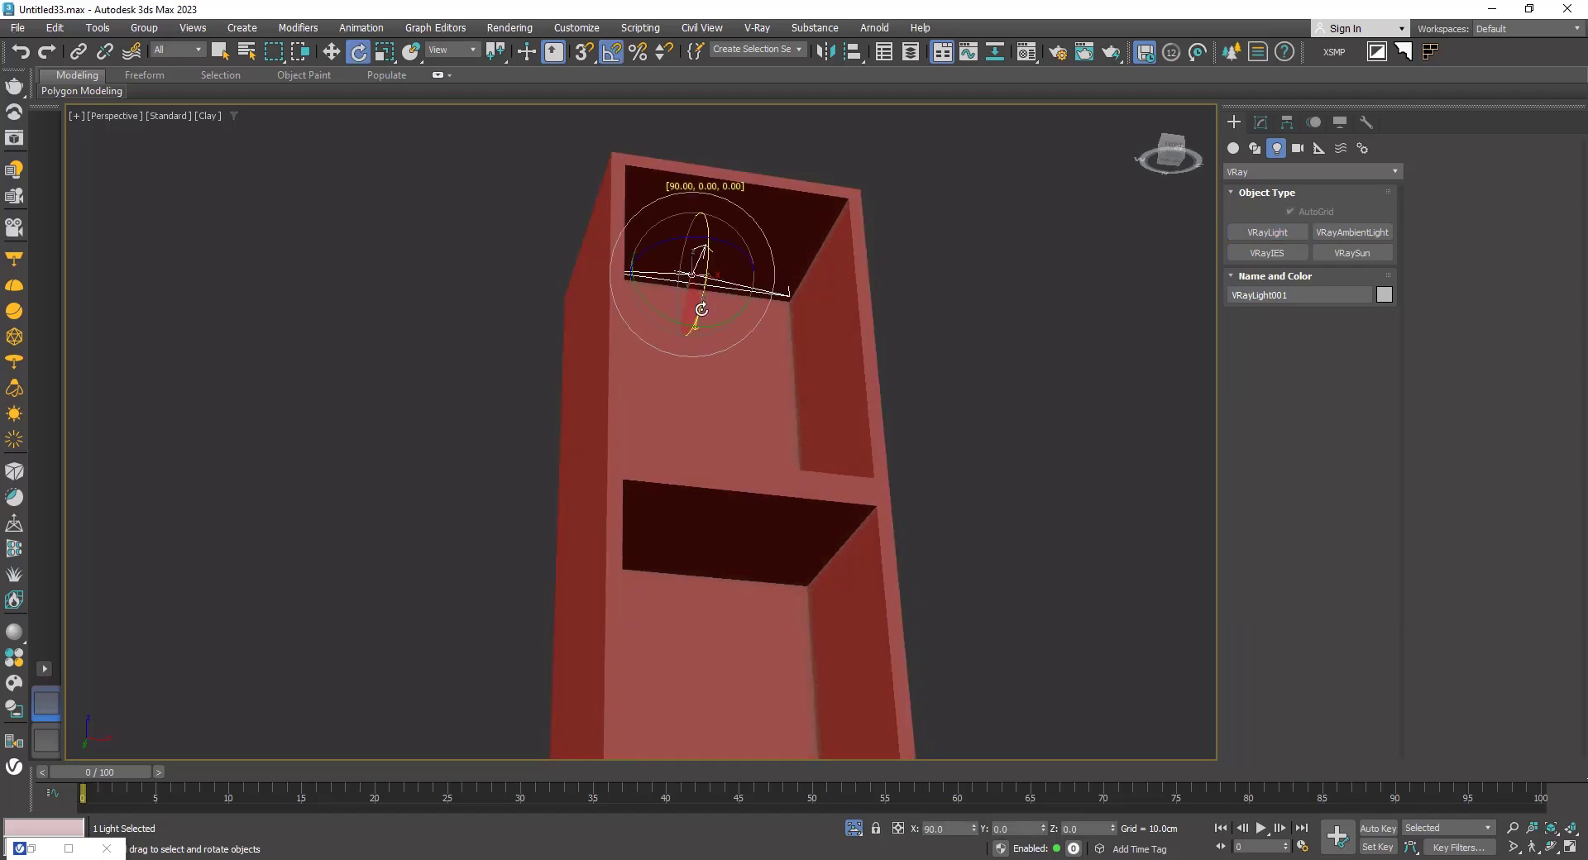
alt+middle_drag(702, 305, 700, 259)
key(w)
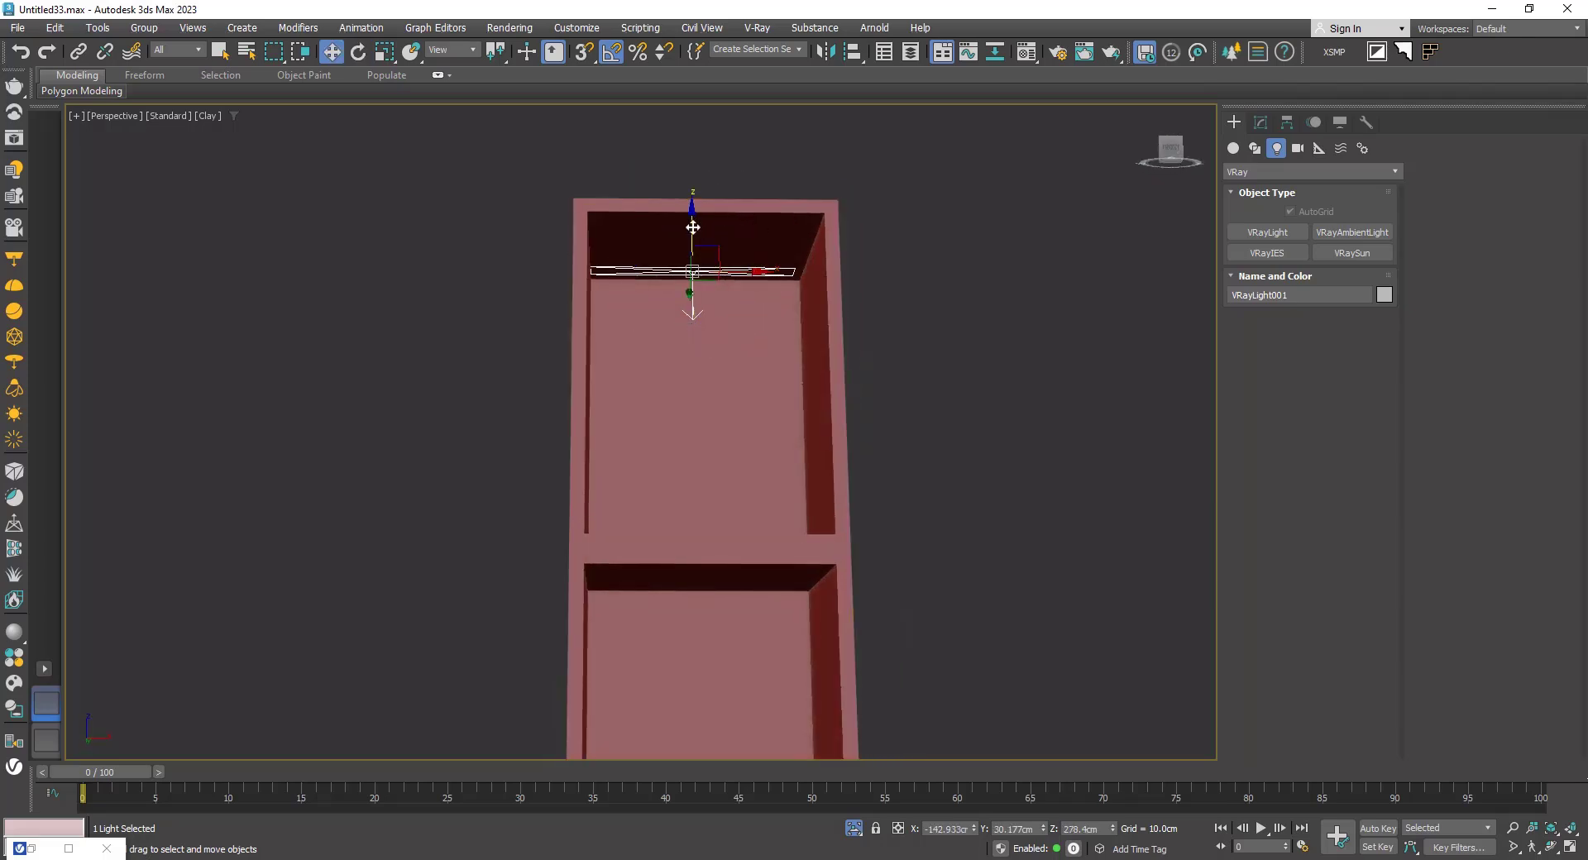
drag(693, 227, 695, 231)
Step: Copy the VRayLight as an instance down to the upper part of the second compartment
scroll(680, 329, down, 3)
alt+middle_drag(681, 329, 673, 270)
shift+drag(688, 195, 677, 399)
click(726, 404)
click(798, 509)
Step: Place further instances of the VRayLight beneath the dividers of the third and fourth compartments
middle_drag(638, 518, 637, 509)
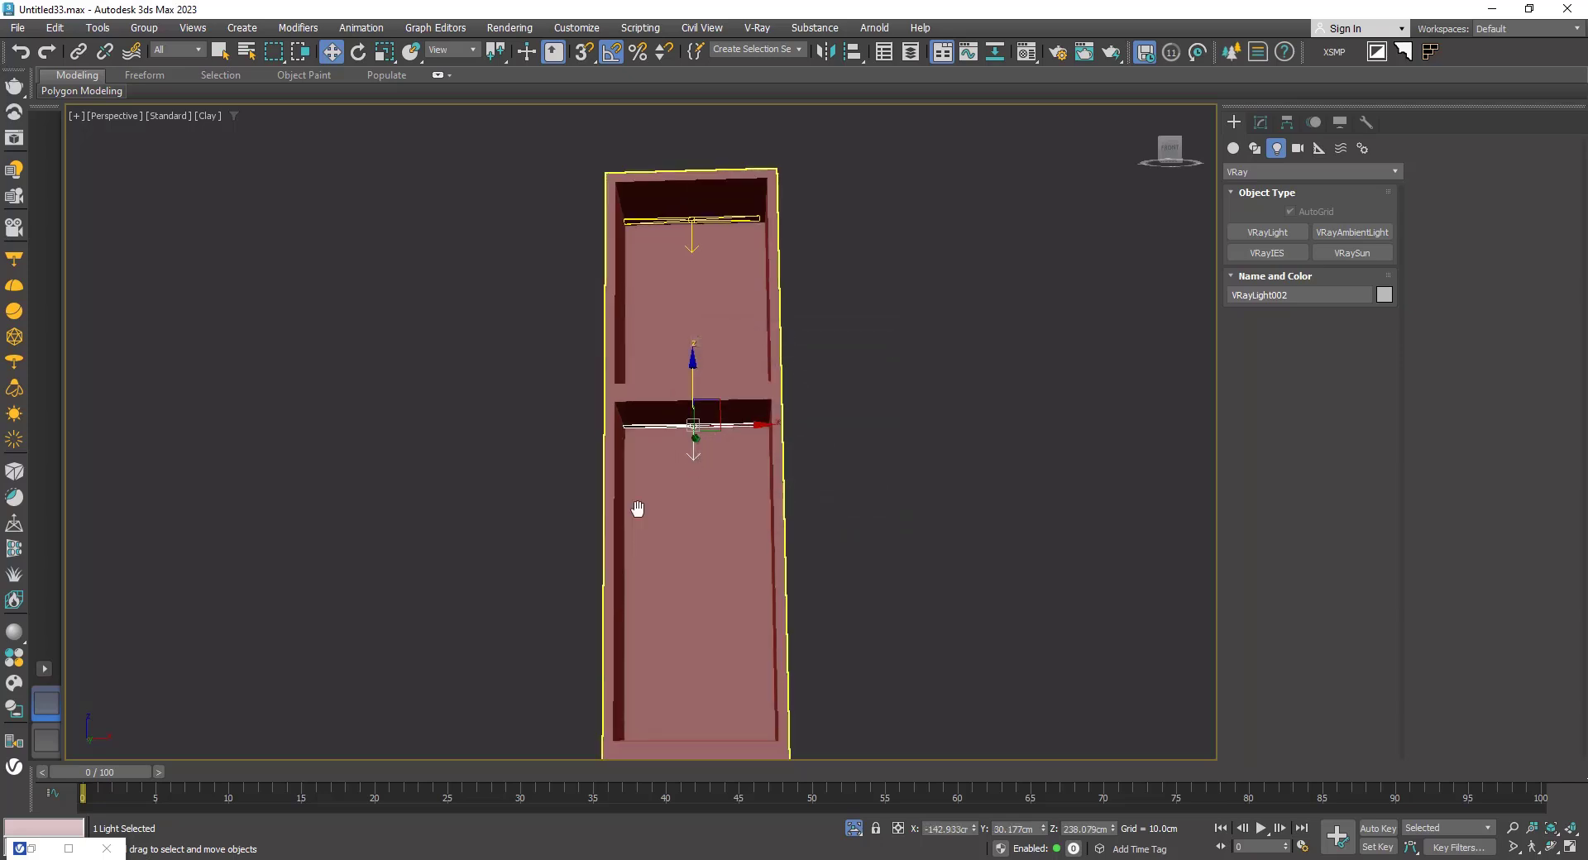
scroll(638, 509, down, 2)
shift+drag(673, 302, 672, 446)
click(798, 508)
middle_drag(706, 502, 710, 405)
shift+drag(682, 339, 681, 487)
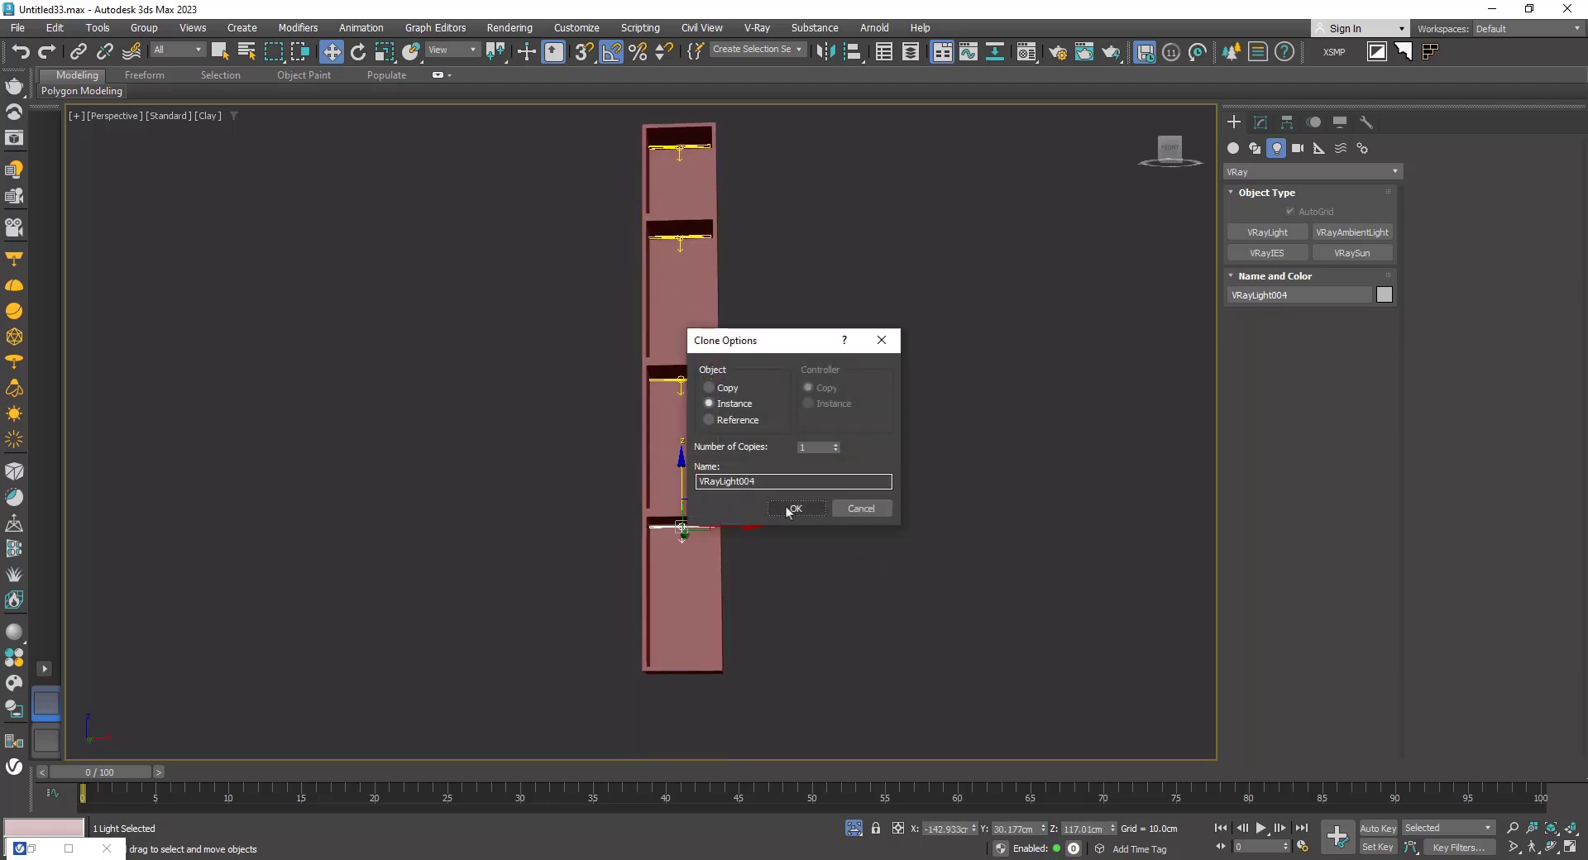
click(805, 513)
Step: End the shelf unit's isolation to bring back the whole scene
mouse_move(807, 514)
alt+middle_down()
mouse_move(846, 556)
mouse_move(776, 531)
alt+middle_up()
click(853, 828)
click(854, 828)
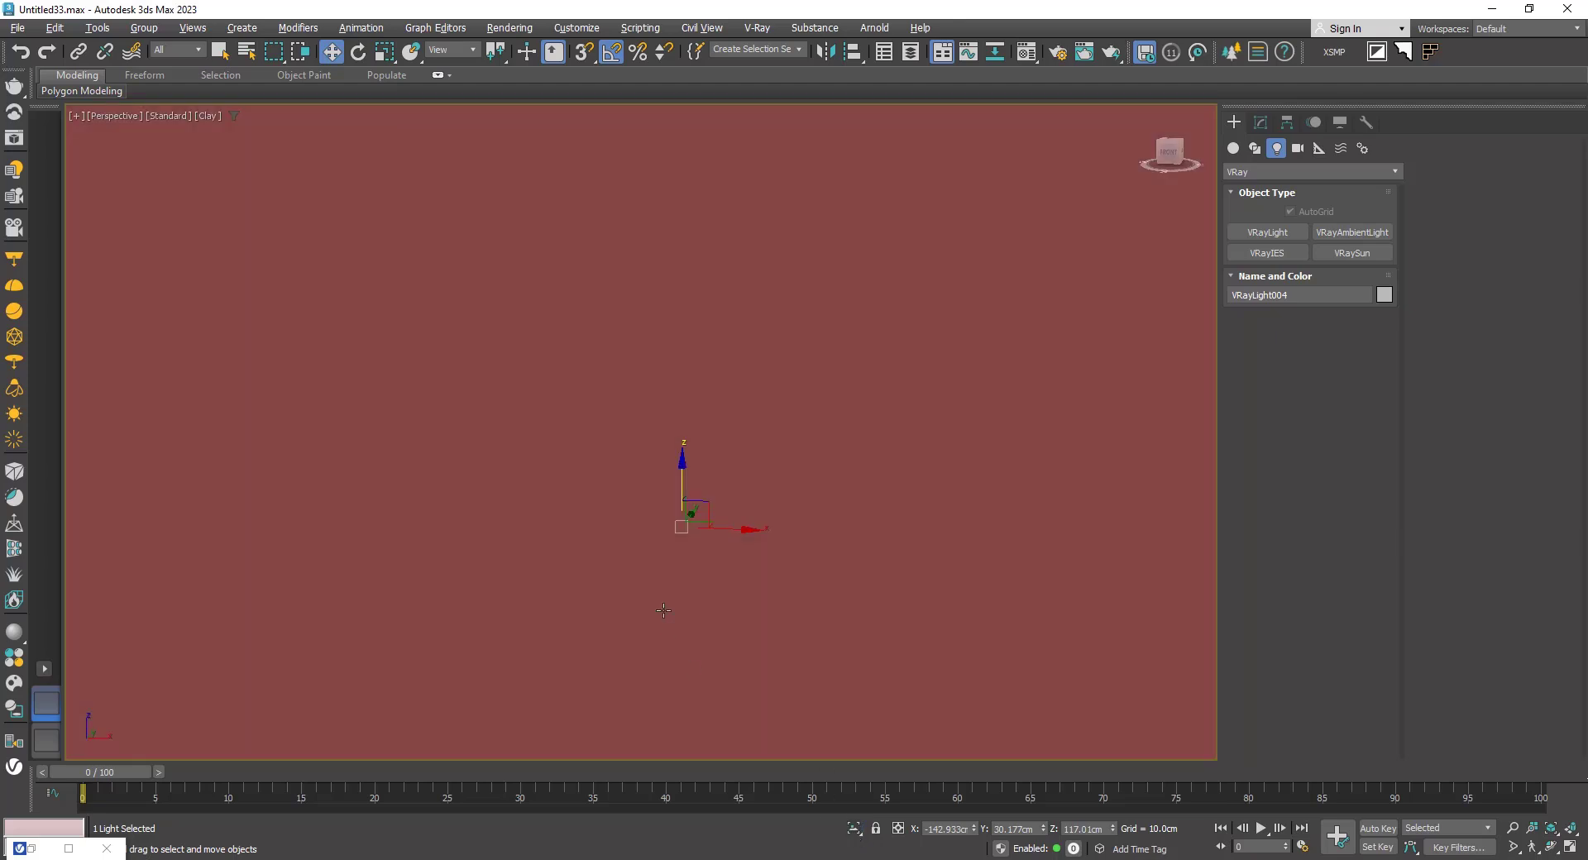
Step: Draw a plane VRayLight about 240.7 by 4.9 cm along the underside of the floating TV cabinet
scroll(664, 611, down, 1)
alt+middle_drag(664, 610, 610, 564)
key(c)
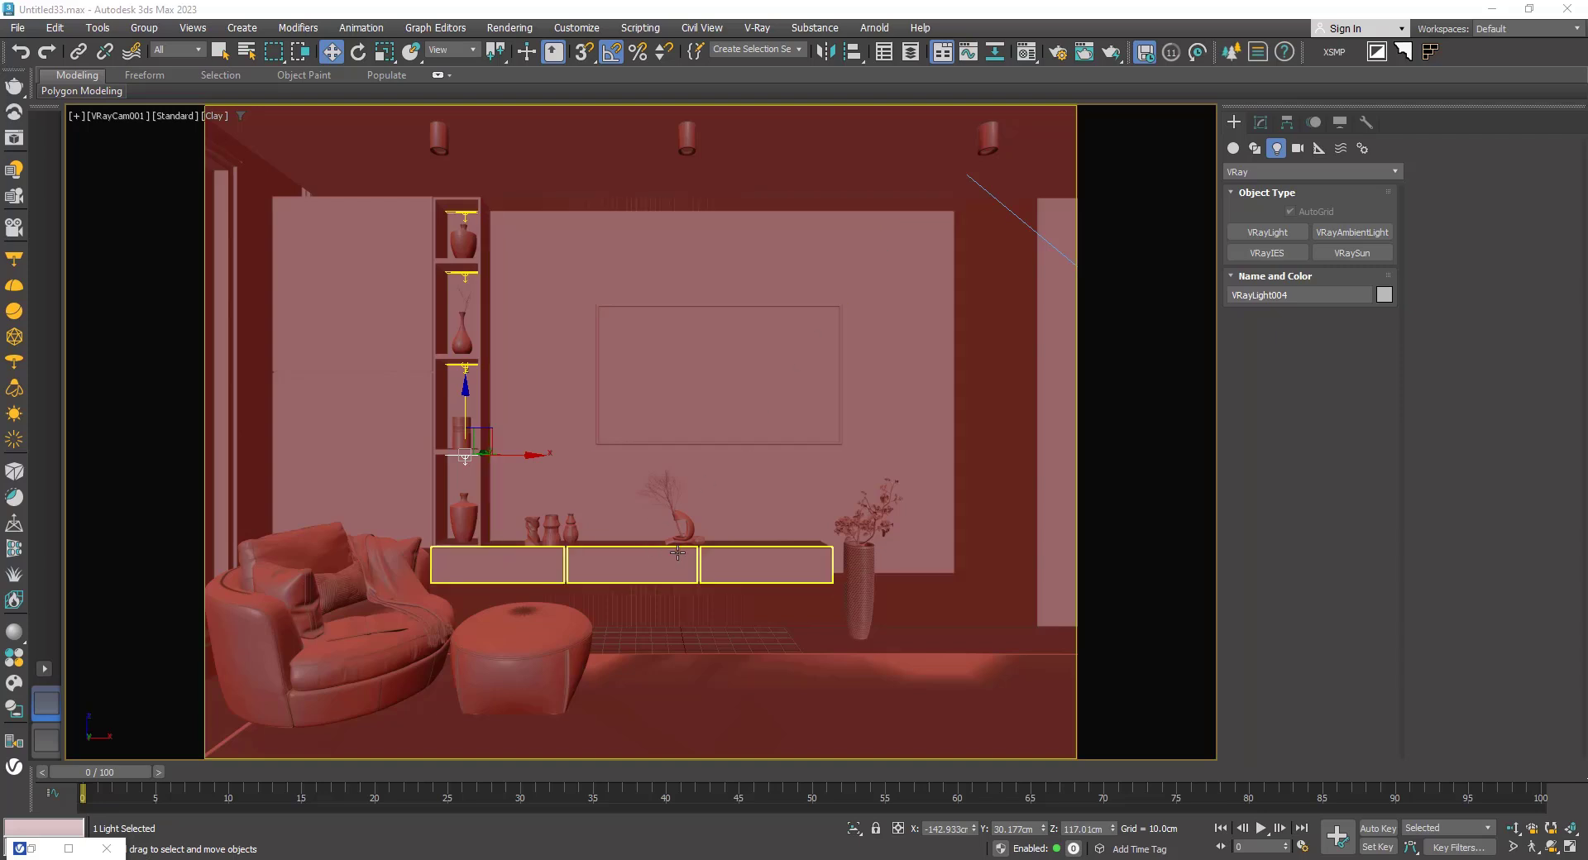
click(715, 555)
key(p)
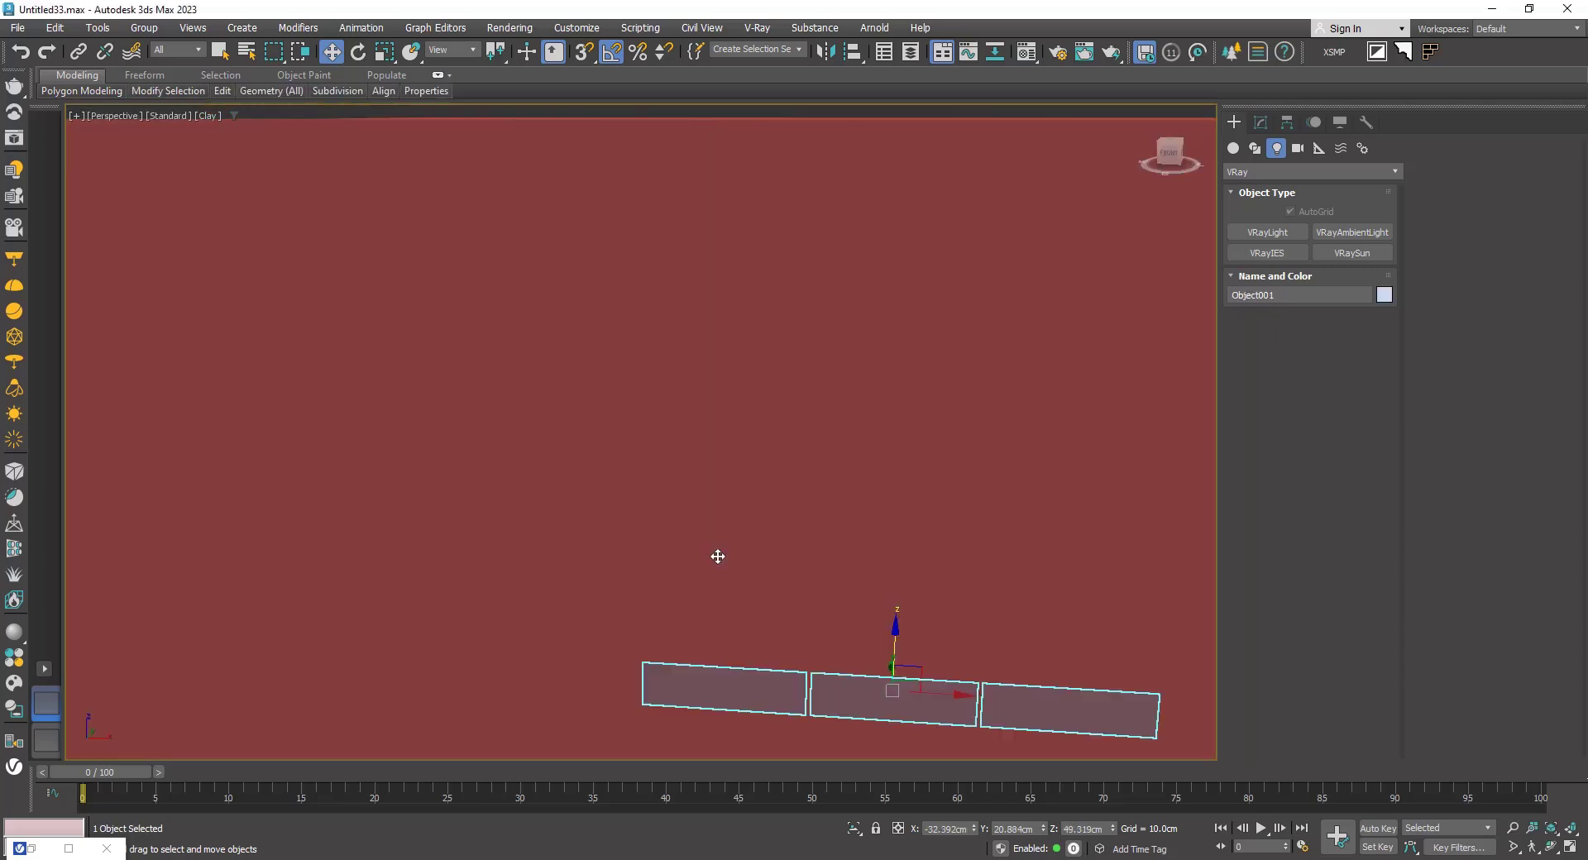
alt+middle_drag(716, 555, 422, 212)
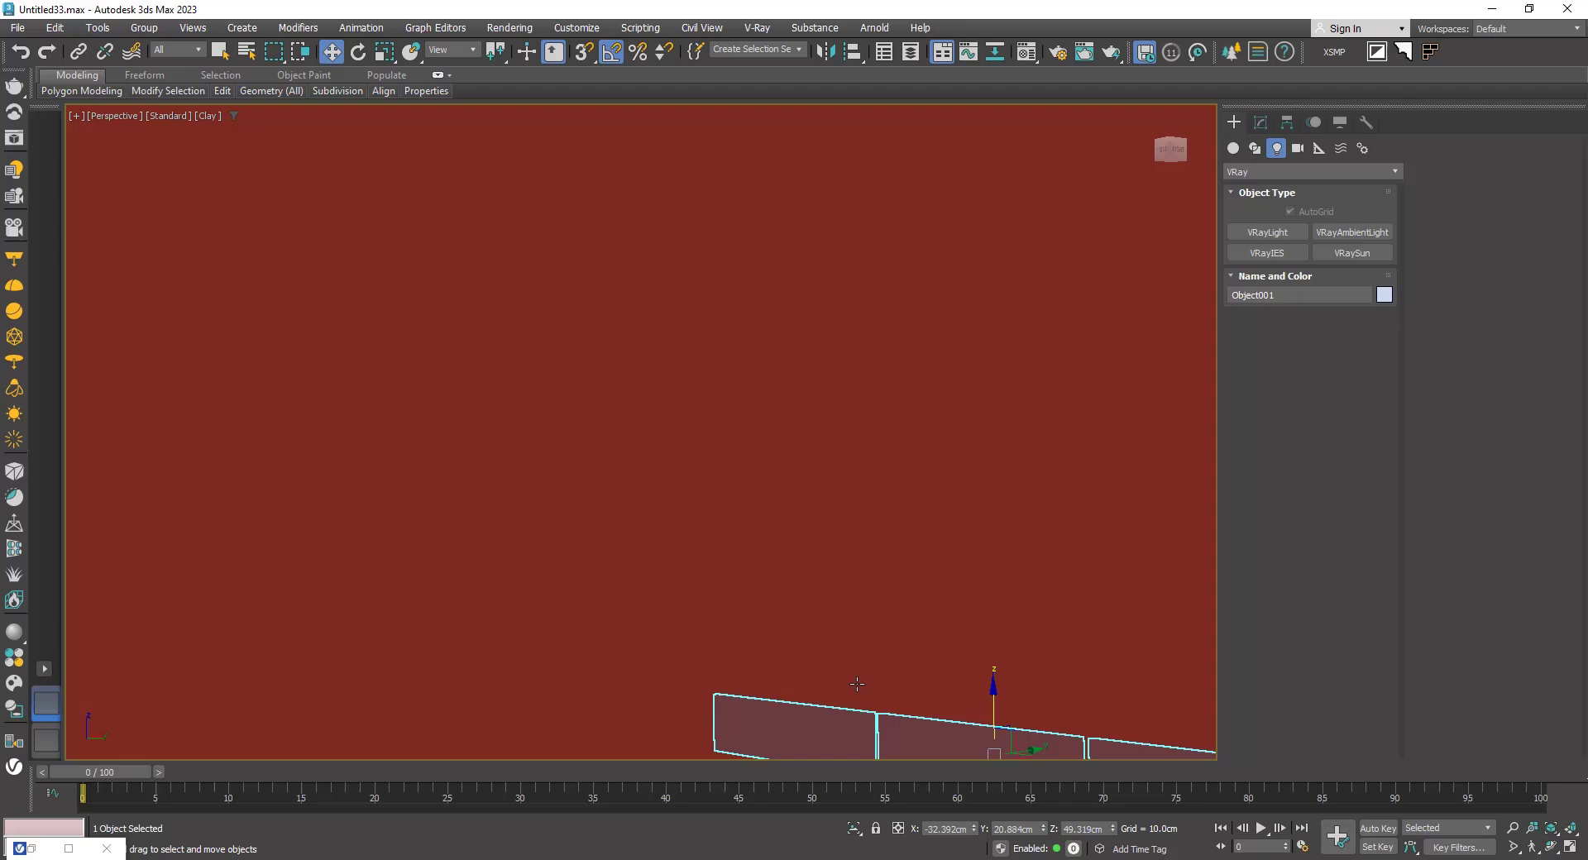
alt+middle_drag(854, 685, 855, 695)
scroll(853, 683, up, 3)
middle_drag(813, 641, 419, 333)
click(1272, 235)
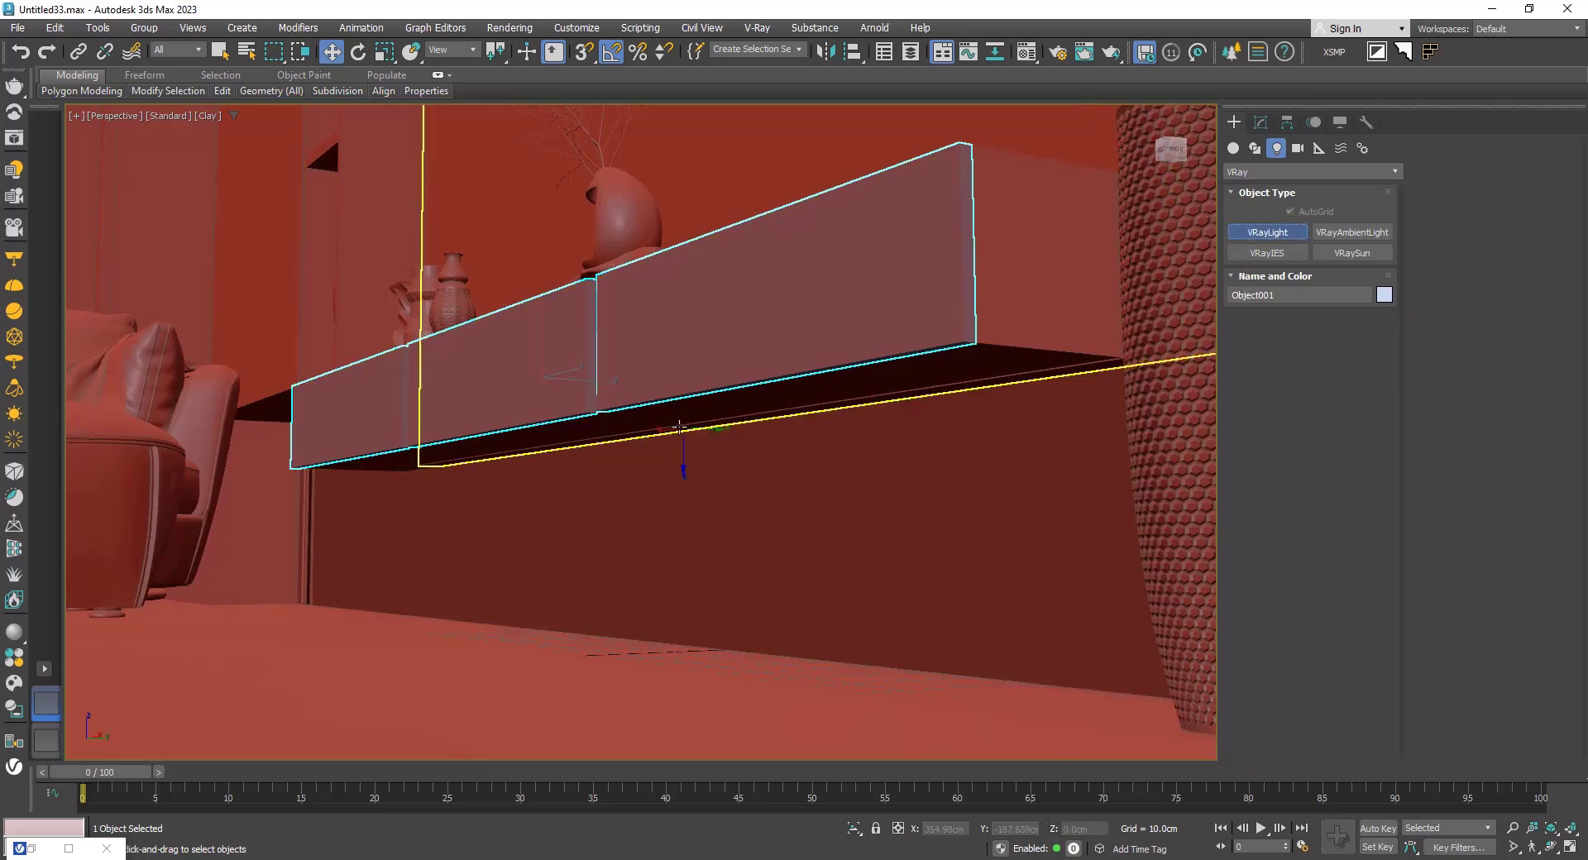
mouse_move(681, 435)
alt+middle_down()
mouse_move(663, 373)
mouse_move(680, 421)
alt+middle_up()
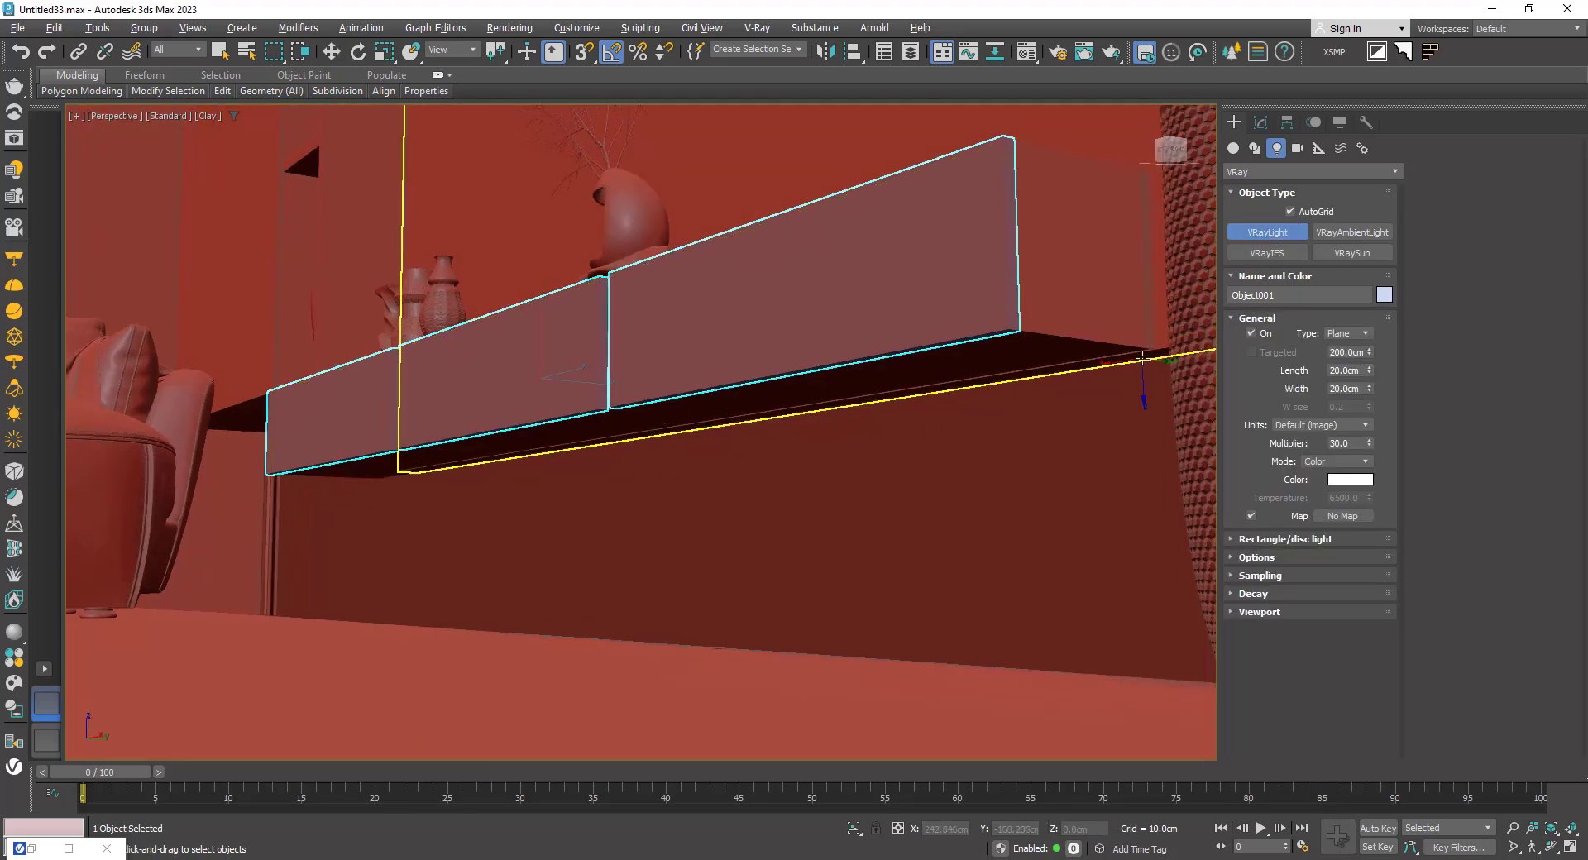
drag(1144, 356, 359, 477)
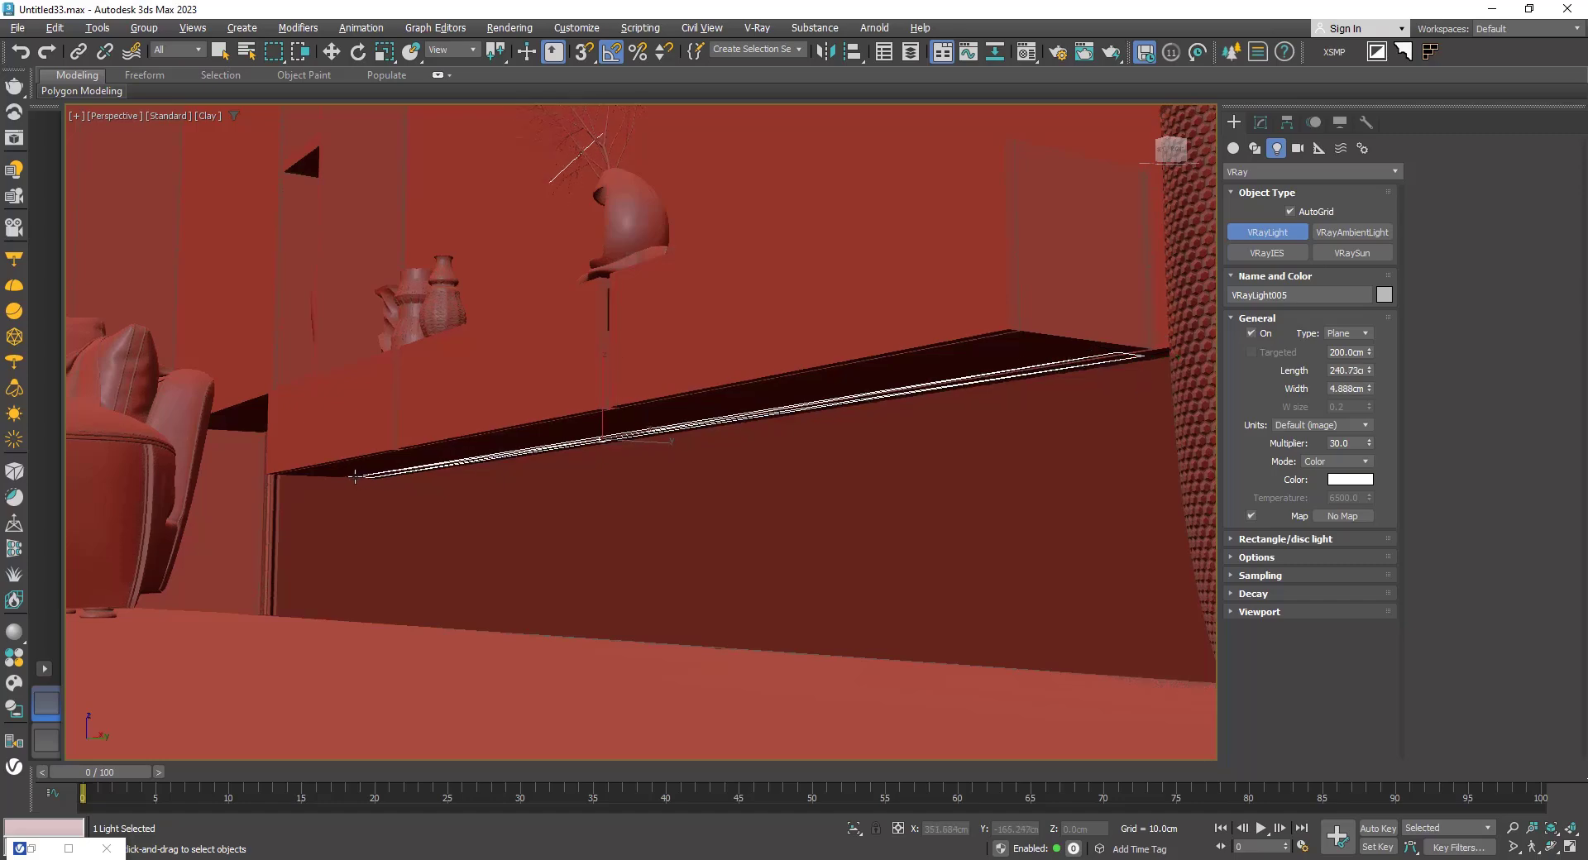
Step: Flip the light beneath the TV cabinet 180 degrees so it shines down onto the floor
alt+middle_drag(359, 476, 515, 448)
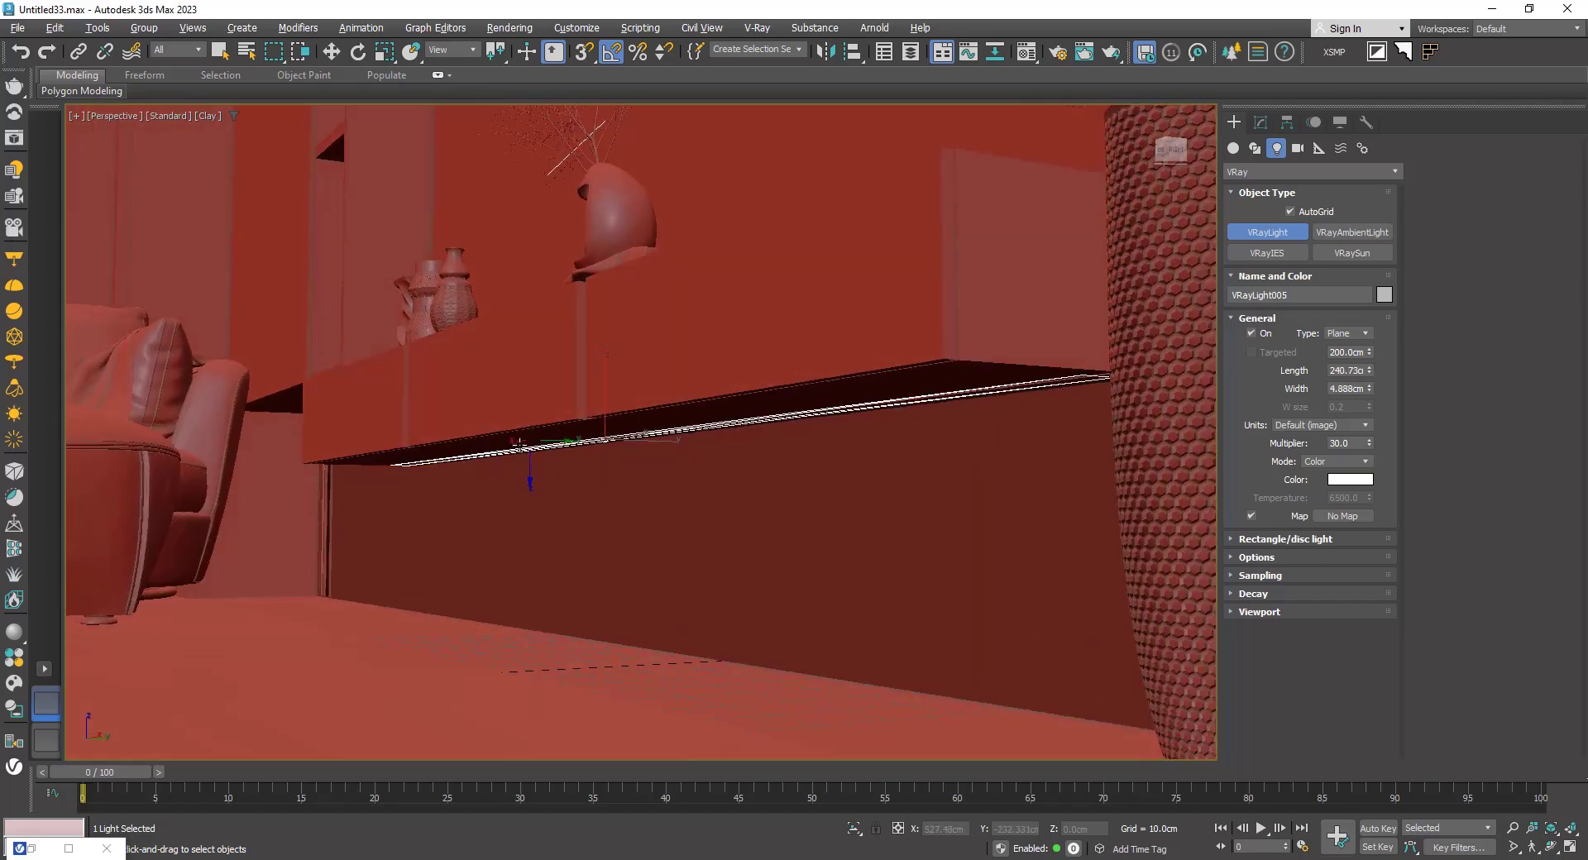
key(e)
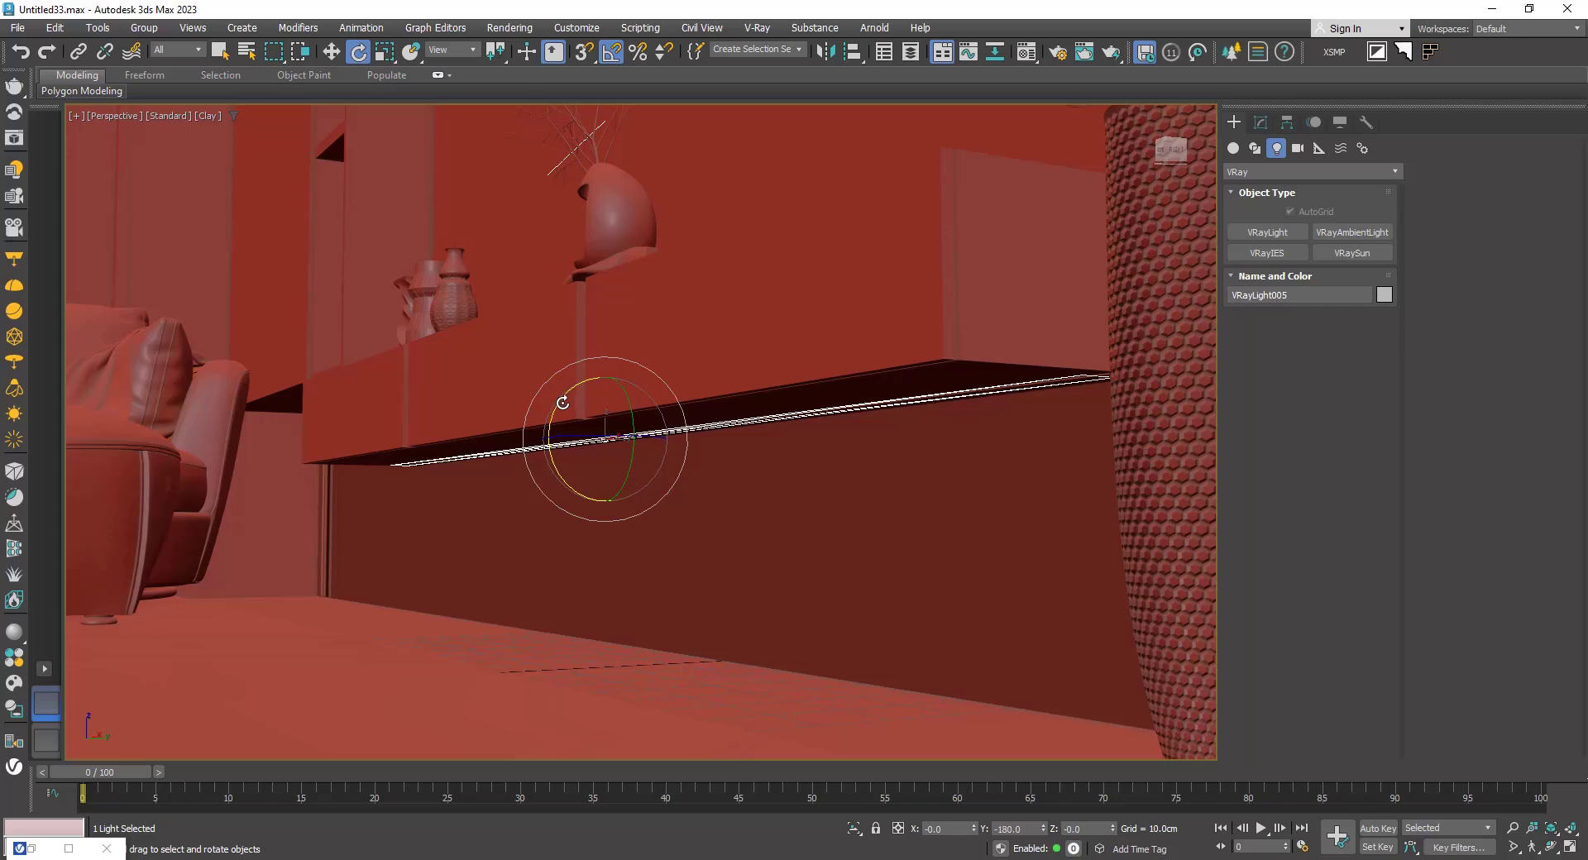
drag(563, 403, 556, 415)
key(w)
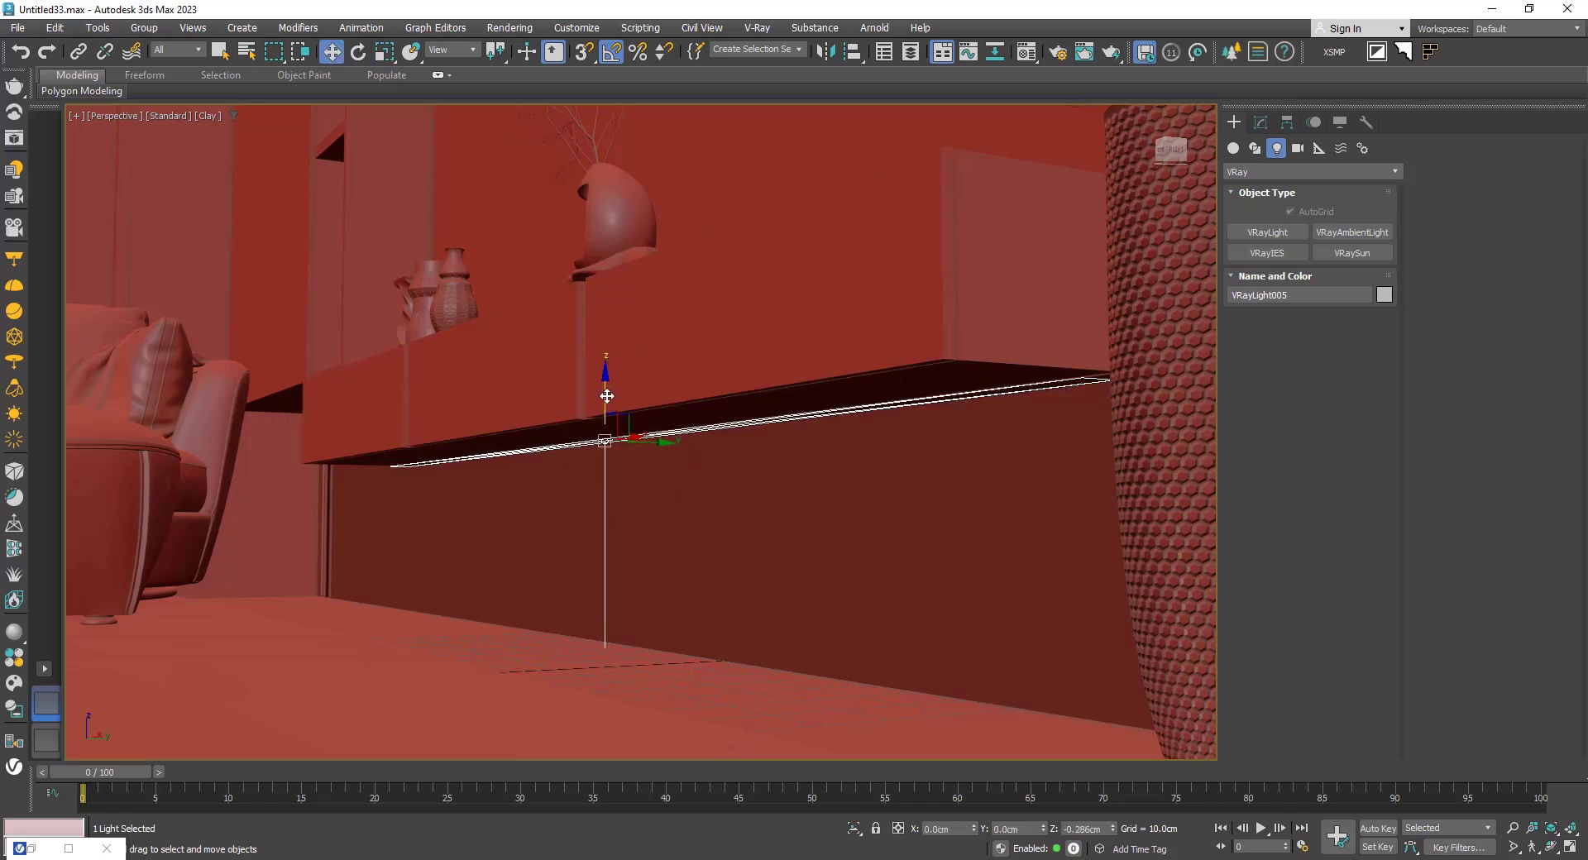
alt+middle_drag(606, 396, 642, 594)
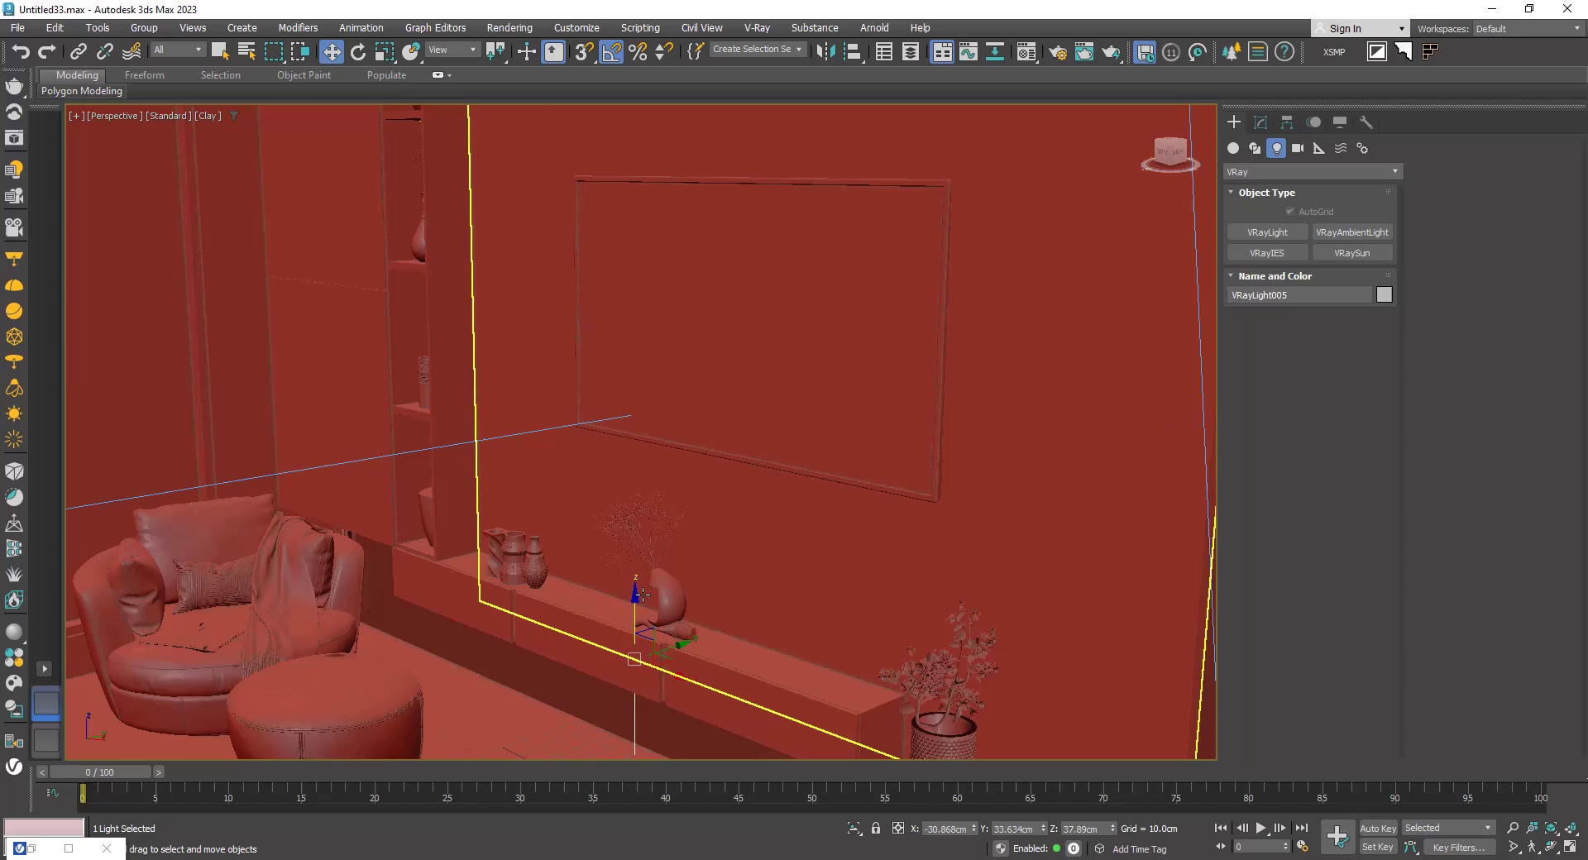
Step: Hide the ceiling box to open up the room from above
key(alt+q)
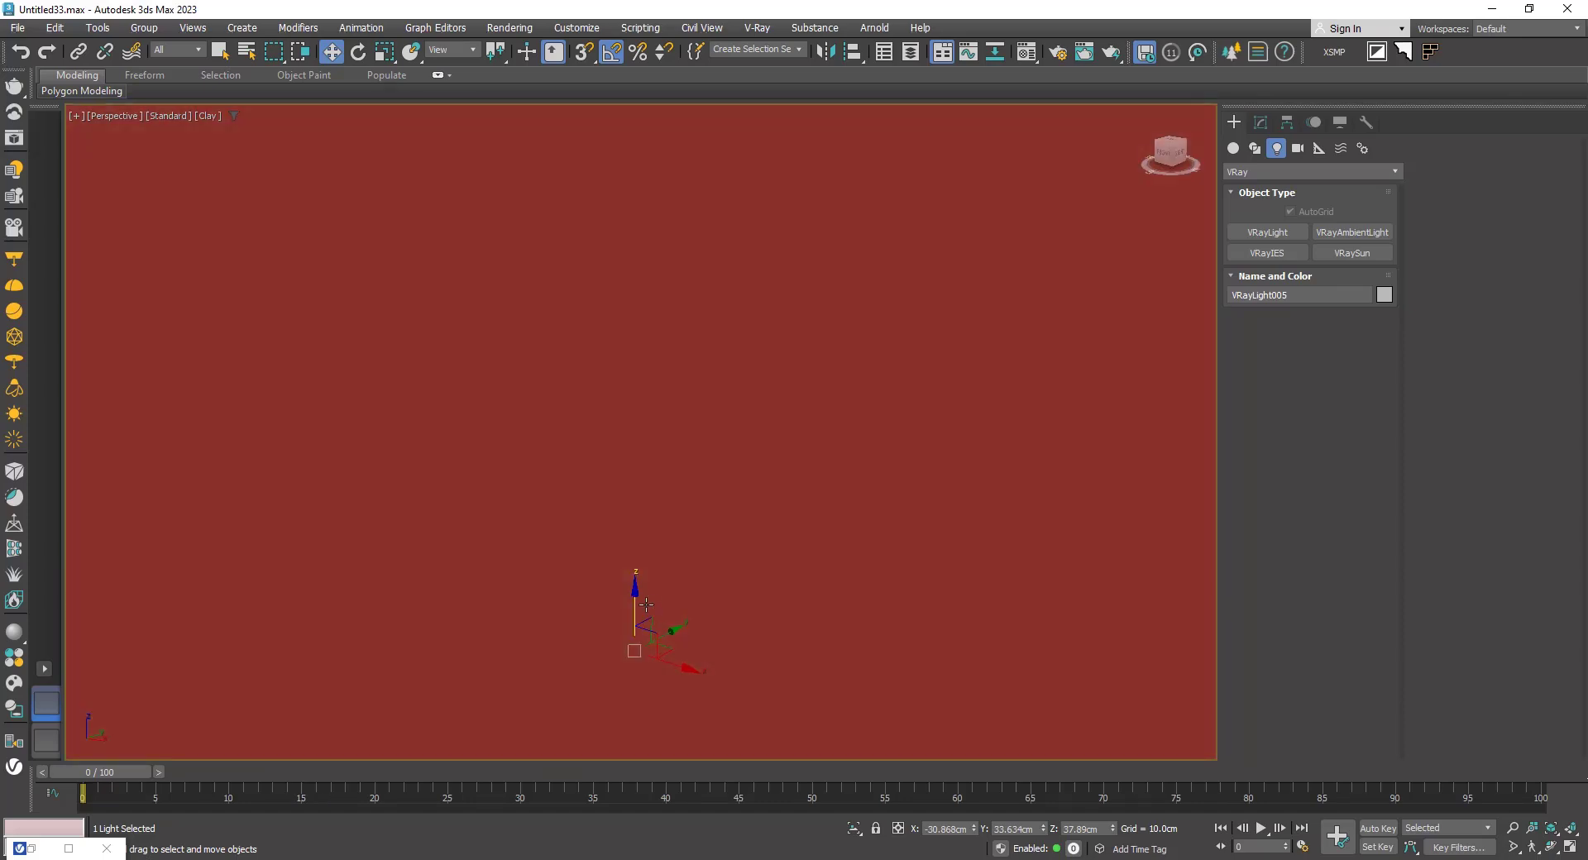
mouse_move(689, 603)
alt+middle_down()
mouse_move(765, 603)
mouse_move(689, 603)
alt+middle_up()
scroll(689, 603, down, 6)
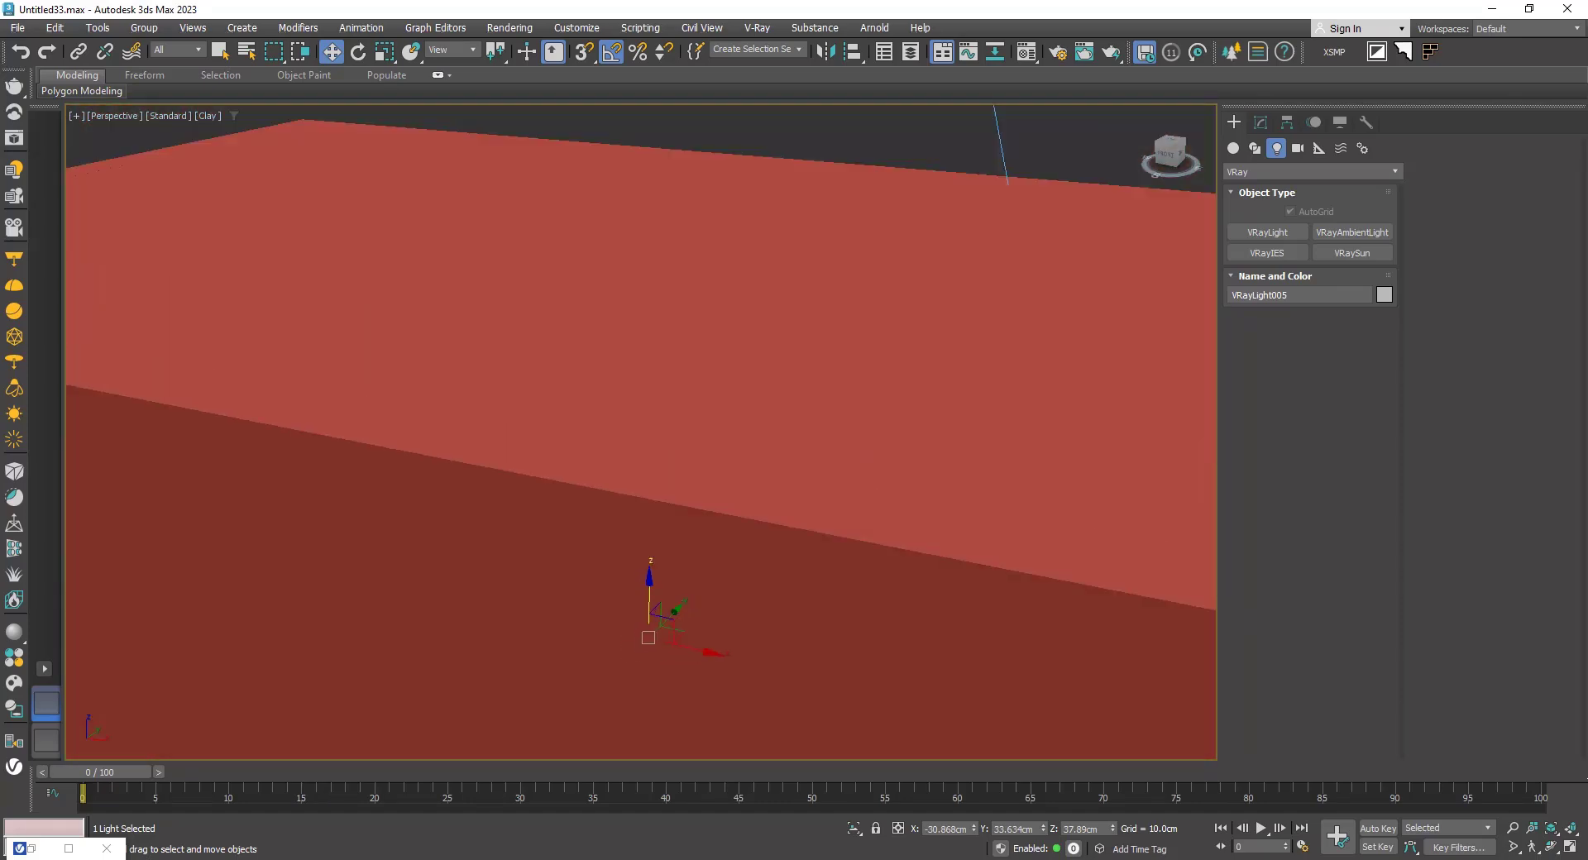
alt+middle_drag(676, 733, 660, 514)
right_click(660, 514)
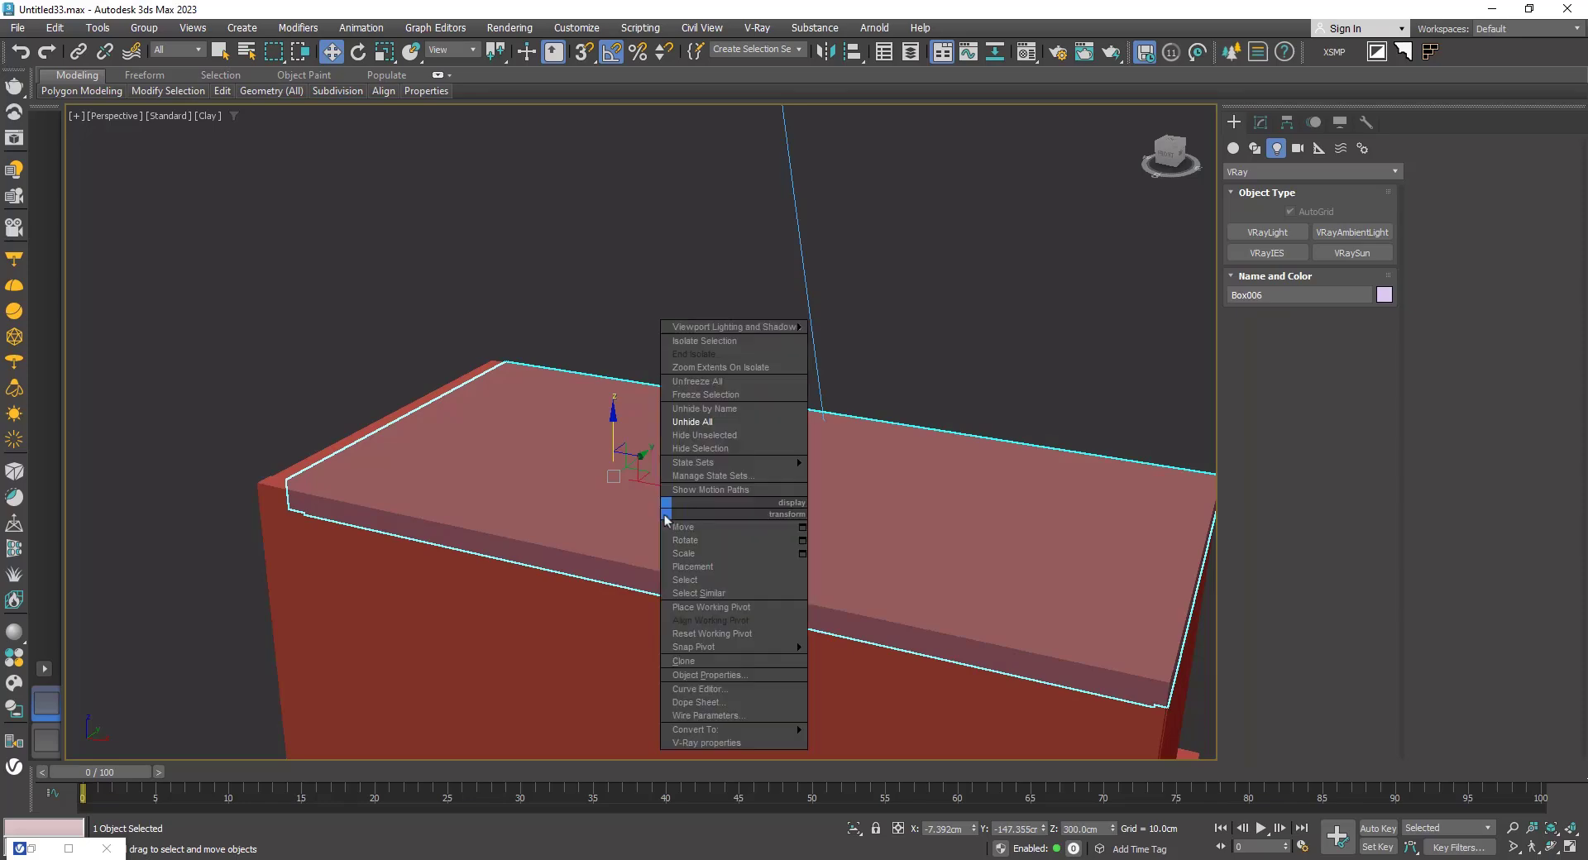
click(740, 453)
alt+middle_drag(730, 467, 621, 631)
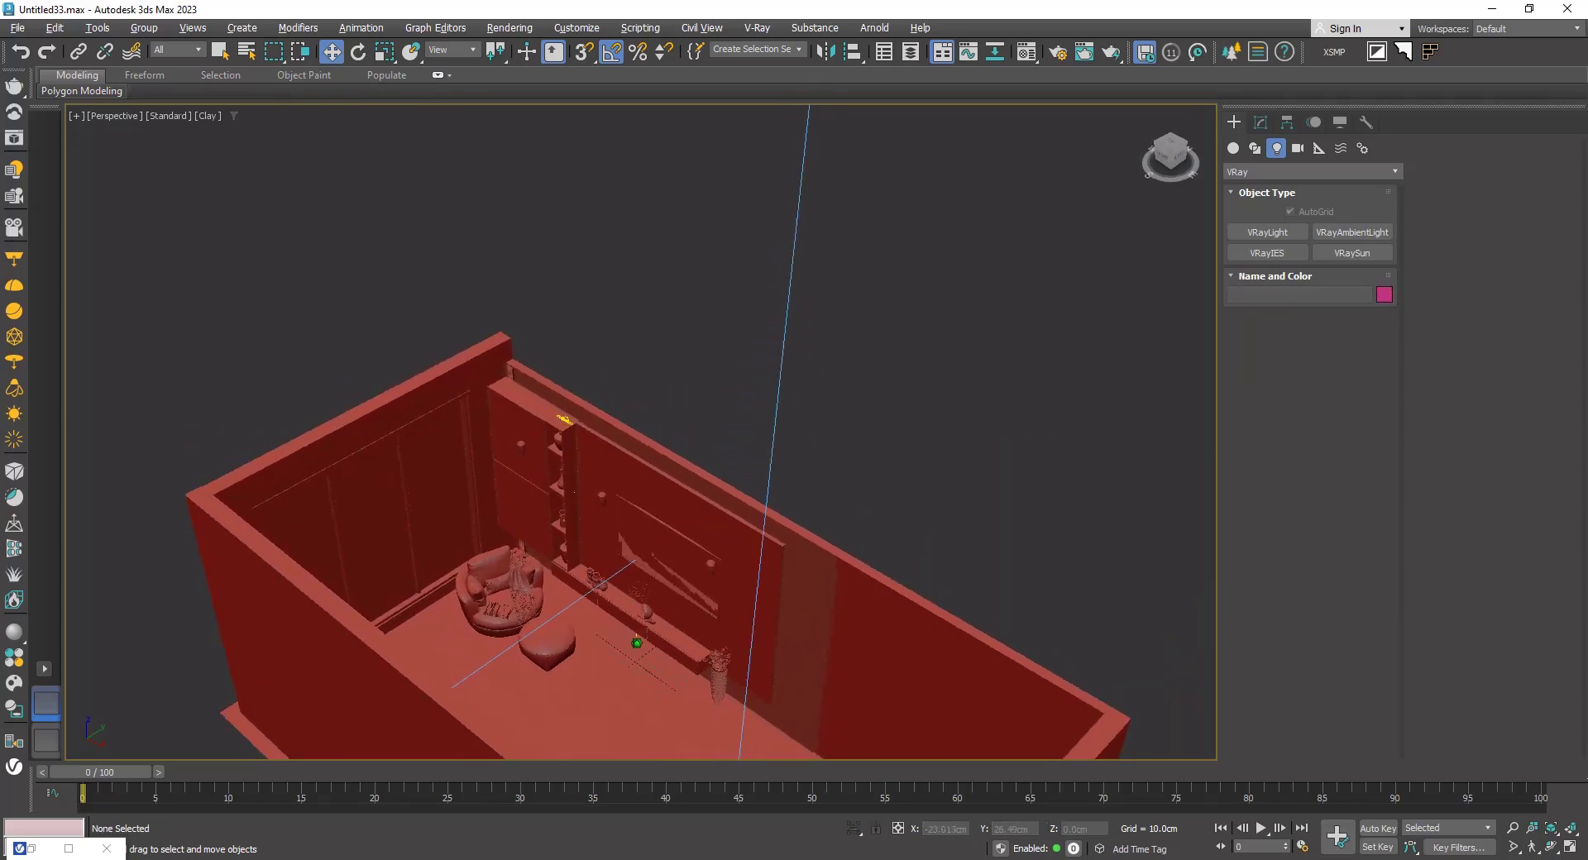
Step: Restrict selection to lights and clone the under-cabinet light as an independent copy up to the TV wall panel's upper edge
scroll(621, 630, up, 3)
click(178, 51)
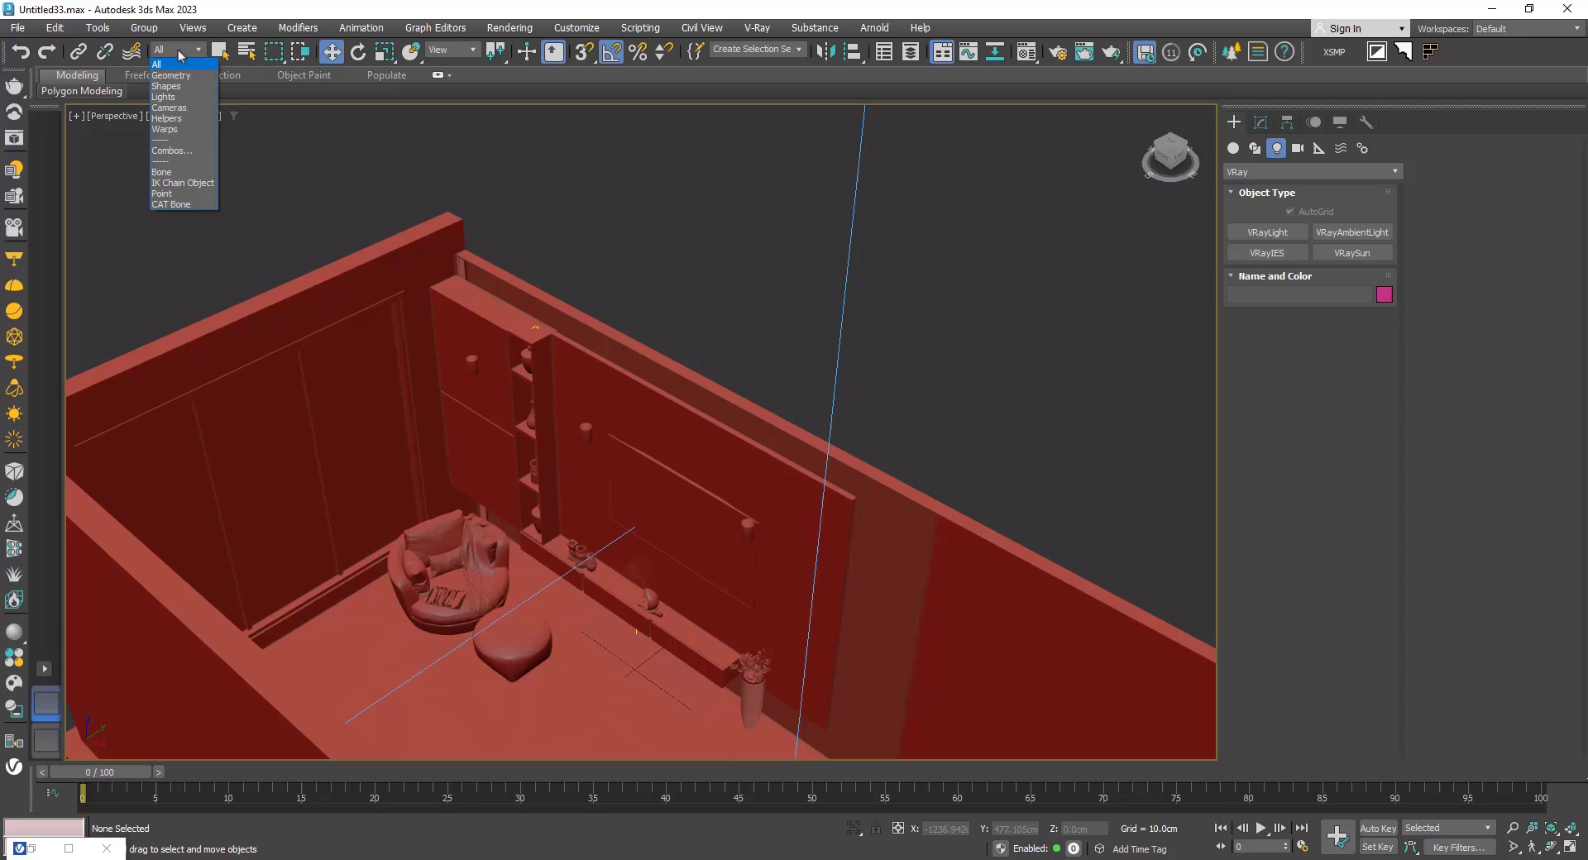
click(166, 97)
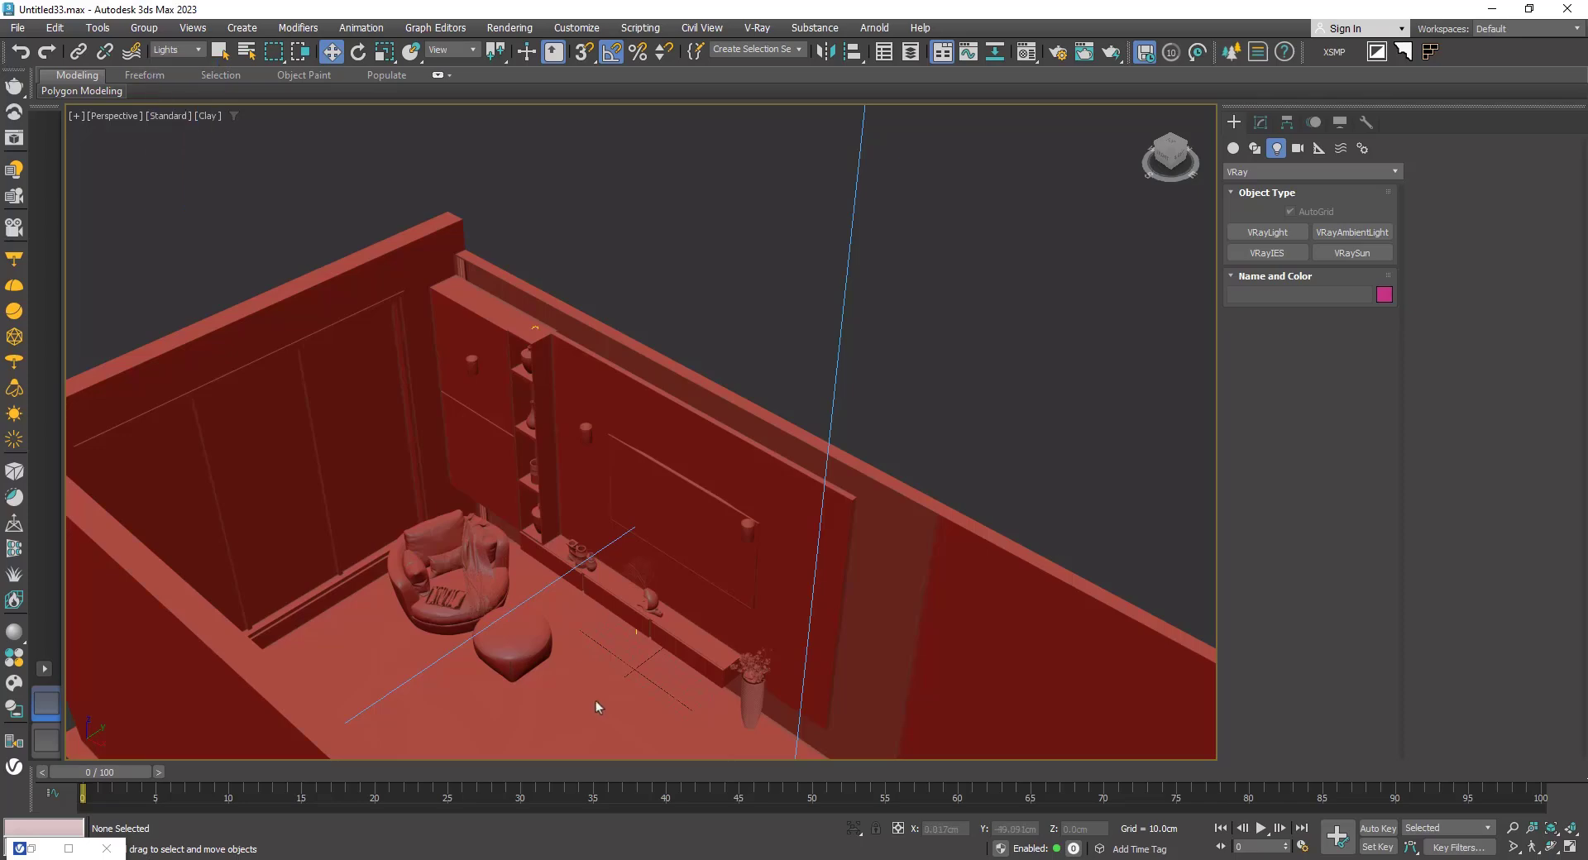
click(633, 632)
alt+middle_drag(635, 595, 626, 574)
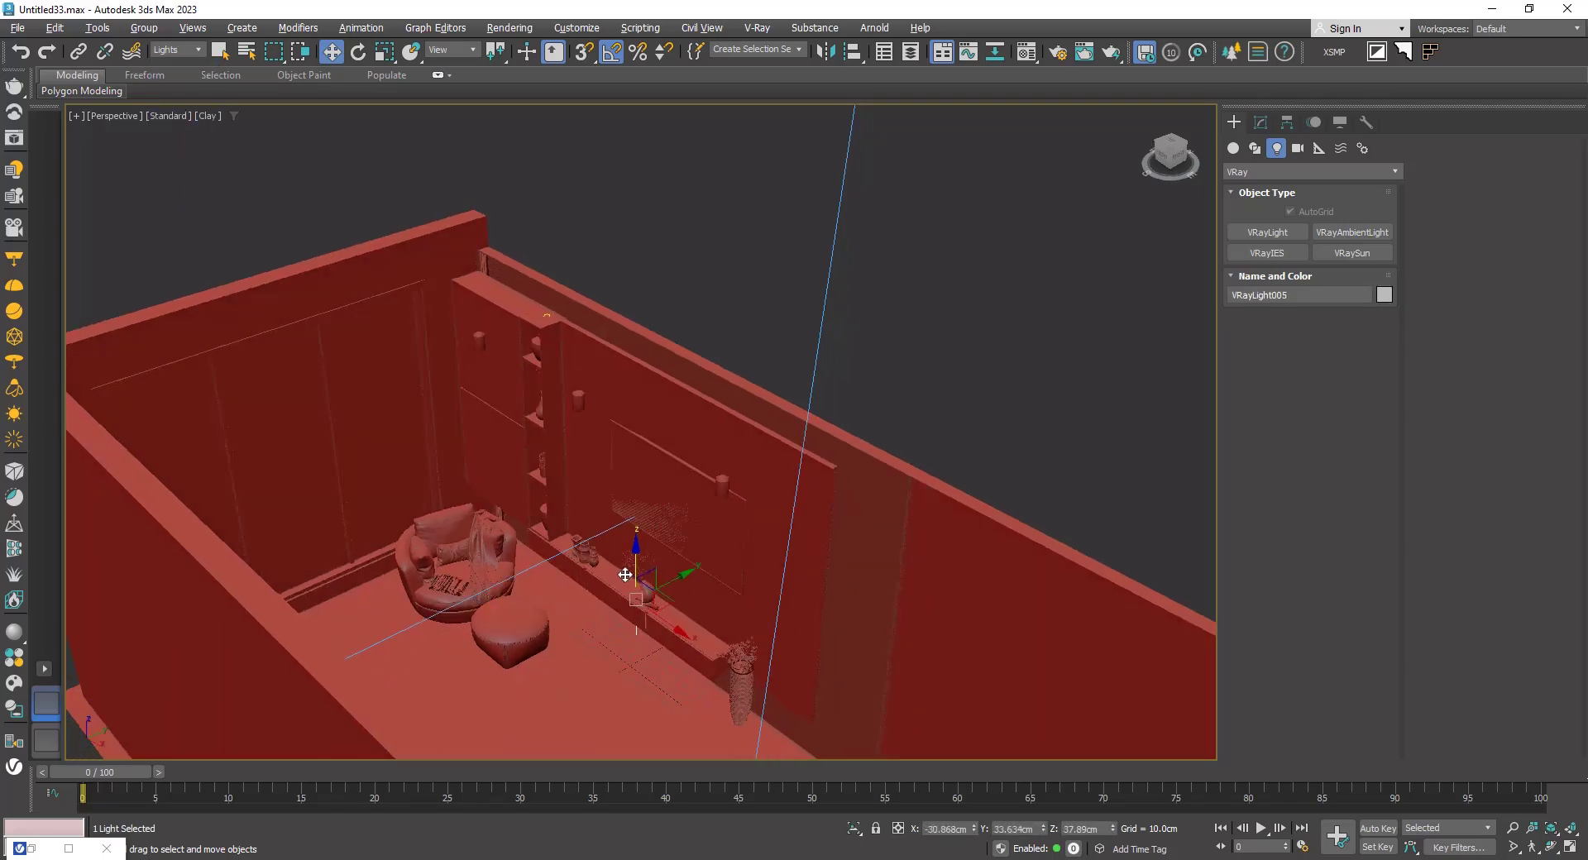
shift+drag(634, 571, 642, 324)
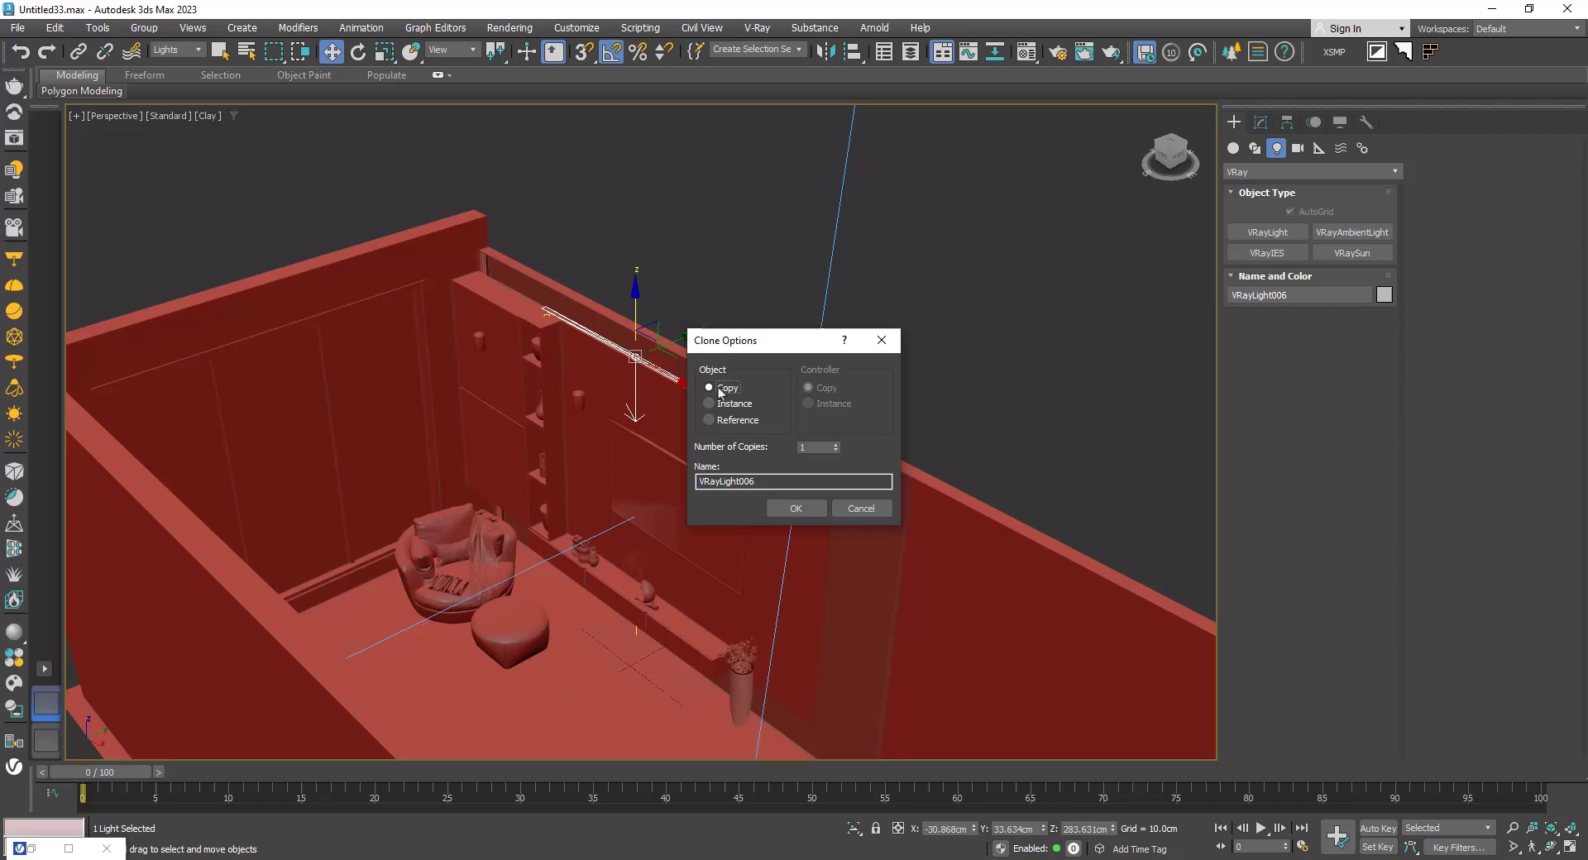
click(796, 508)
Step: Flip the copied light above the wall panel 180 degrees so it faces the ceiling
key(z)
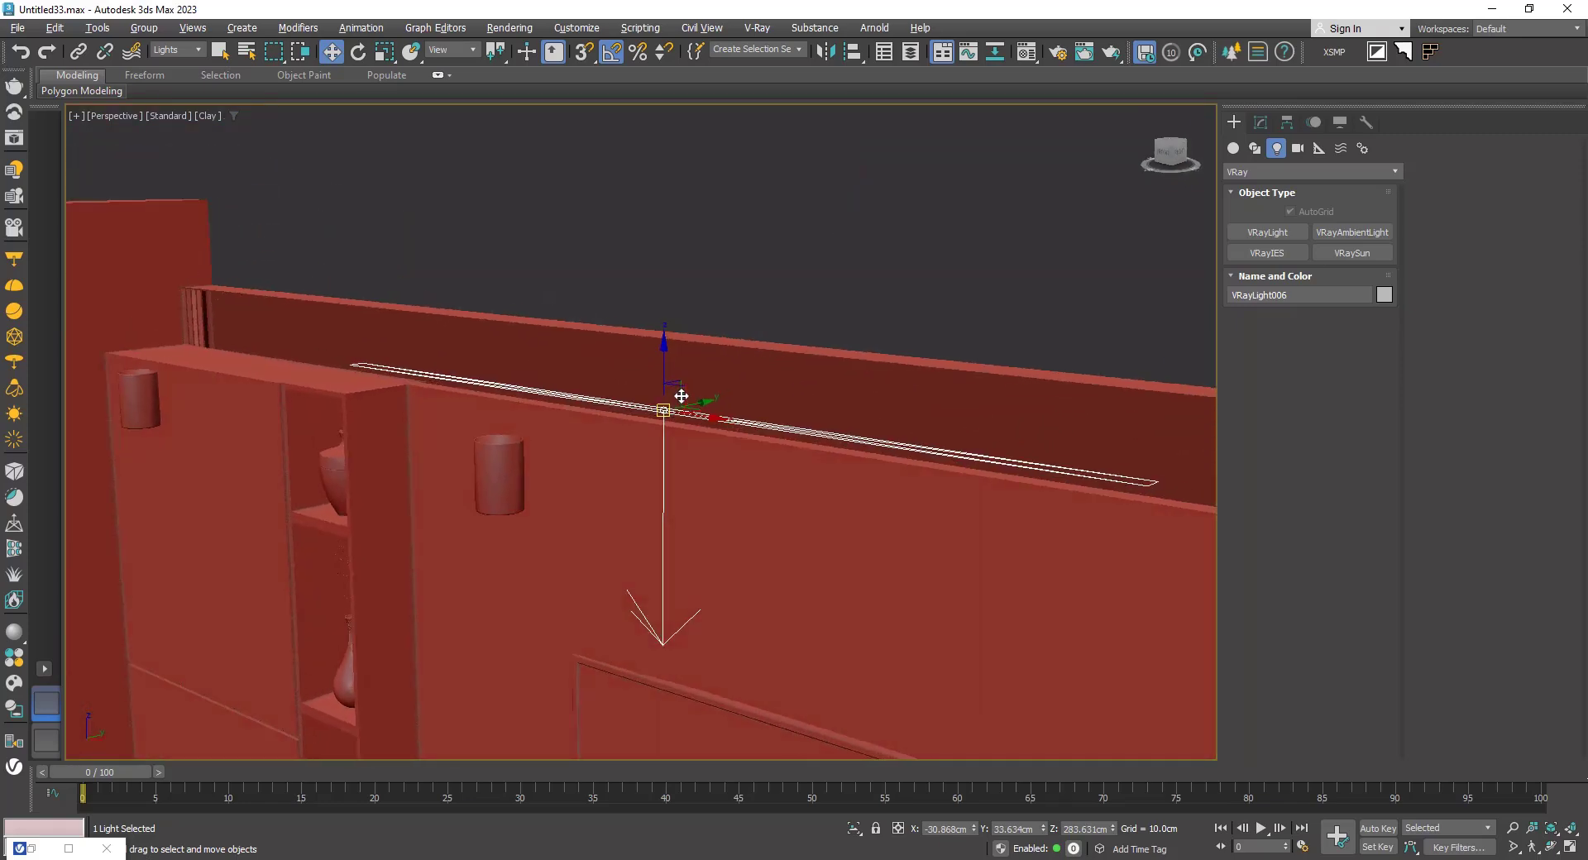
key(e)
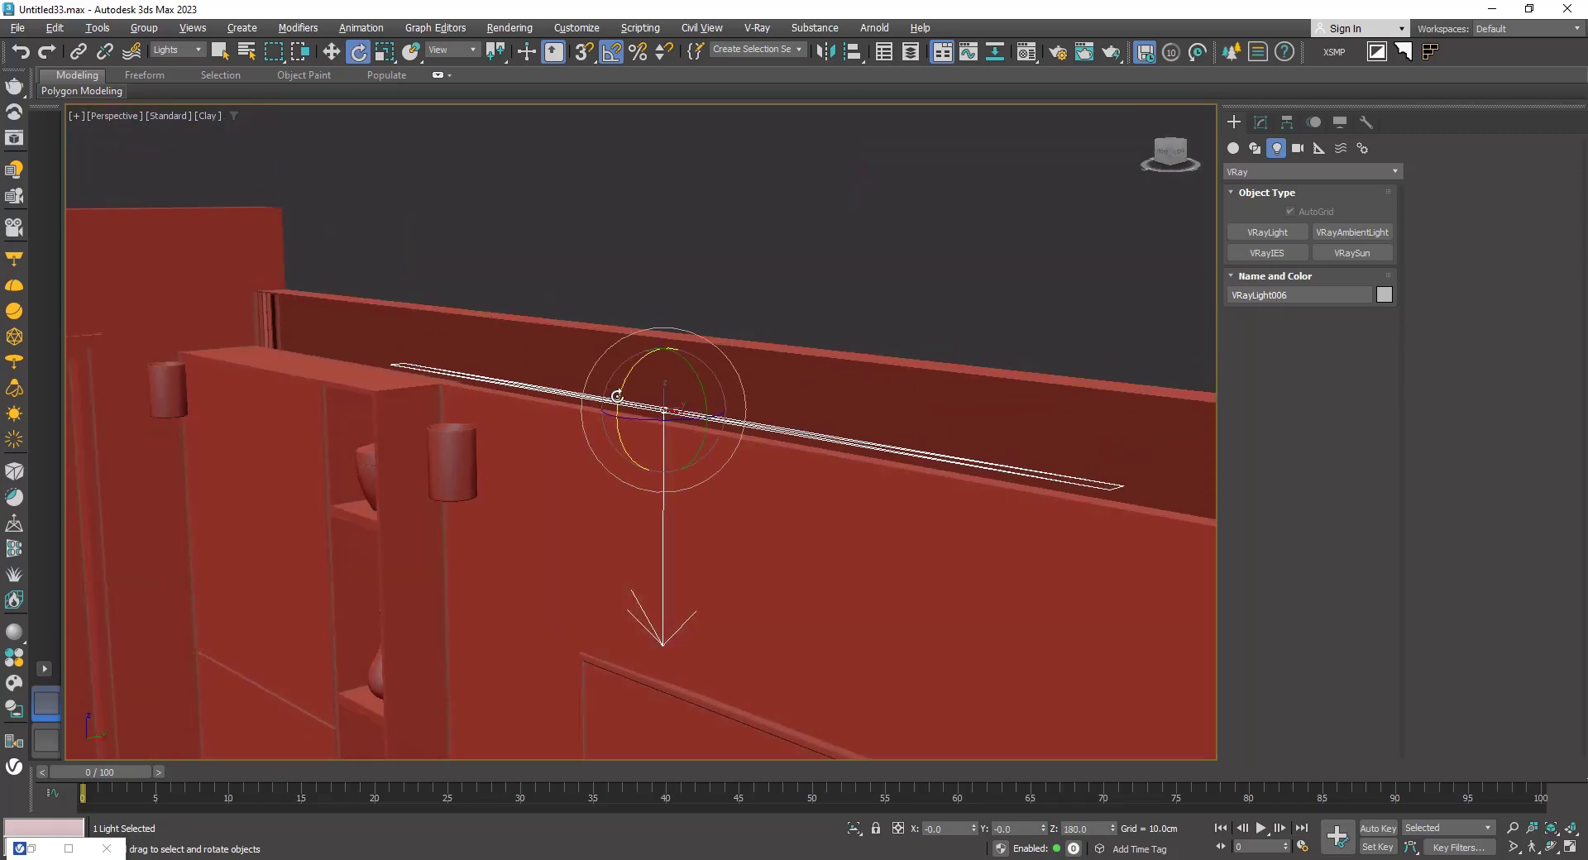
drag(618, 397, 622, 383)
key(w)
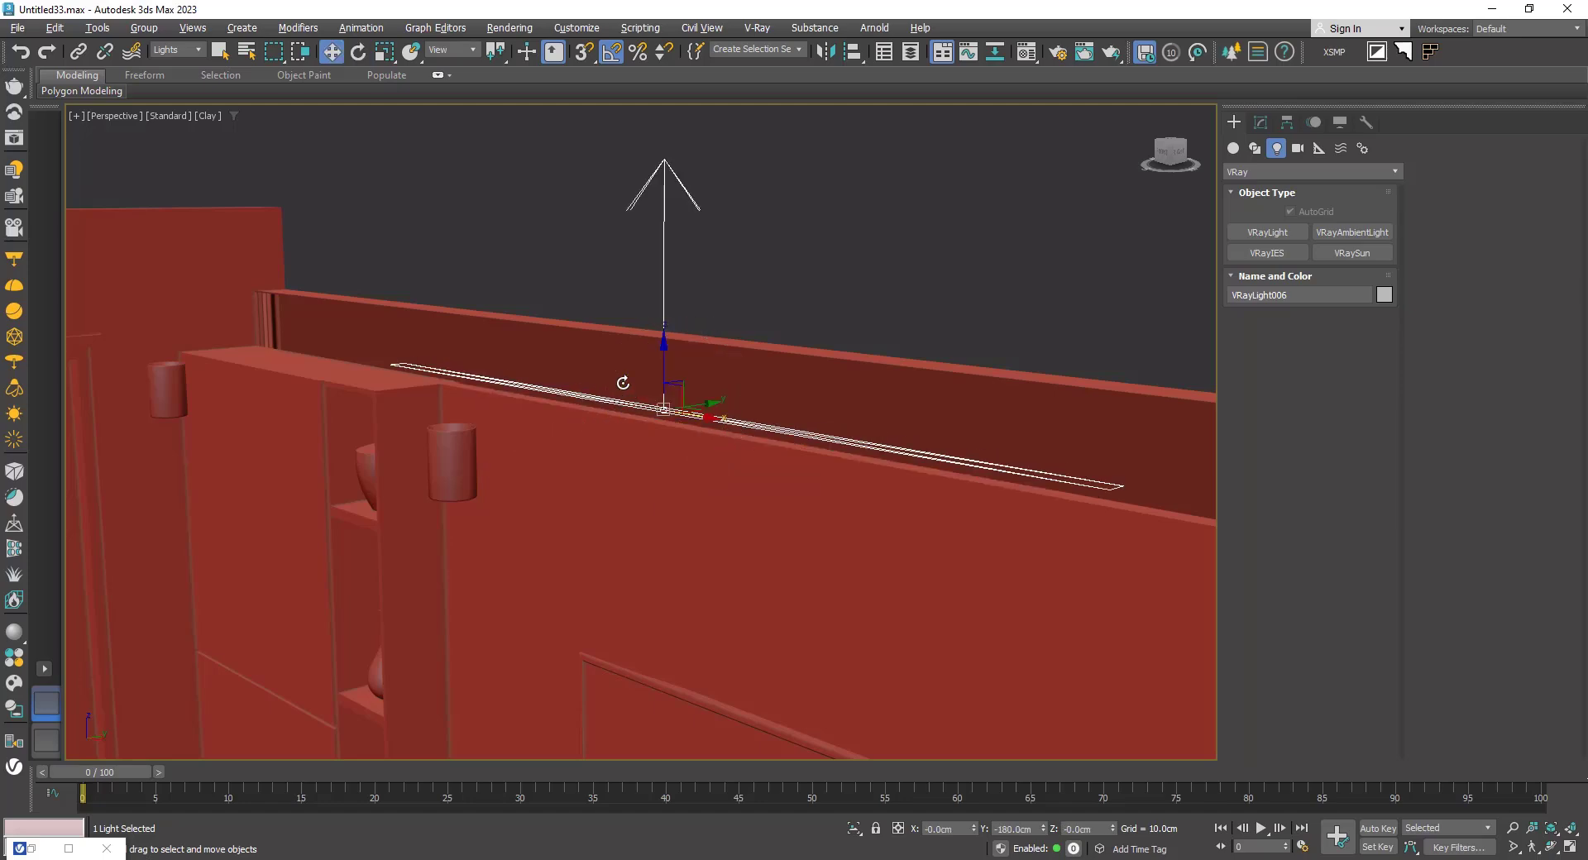
alt+middle_drag(624, 383, 700, 374)
Step: Lengthen the light above the wall panel to about 436 cm and shift it along X to span the panel's upper edge
scroll(663, 375, down, 5)
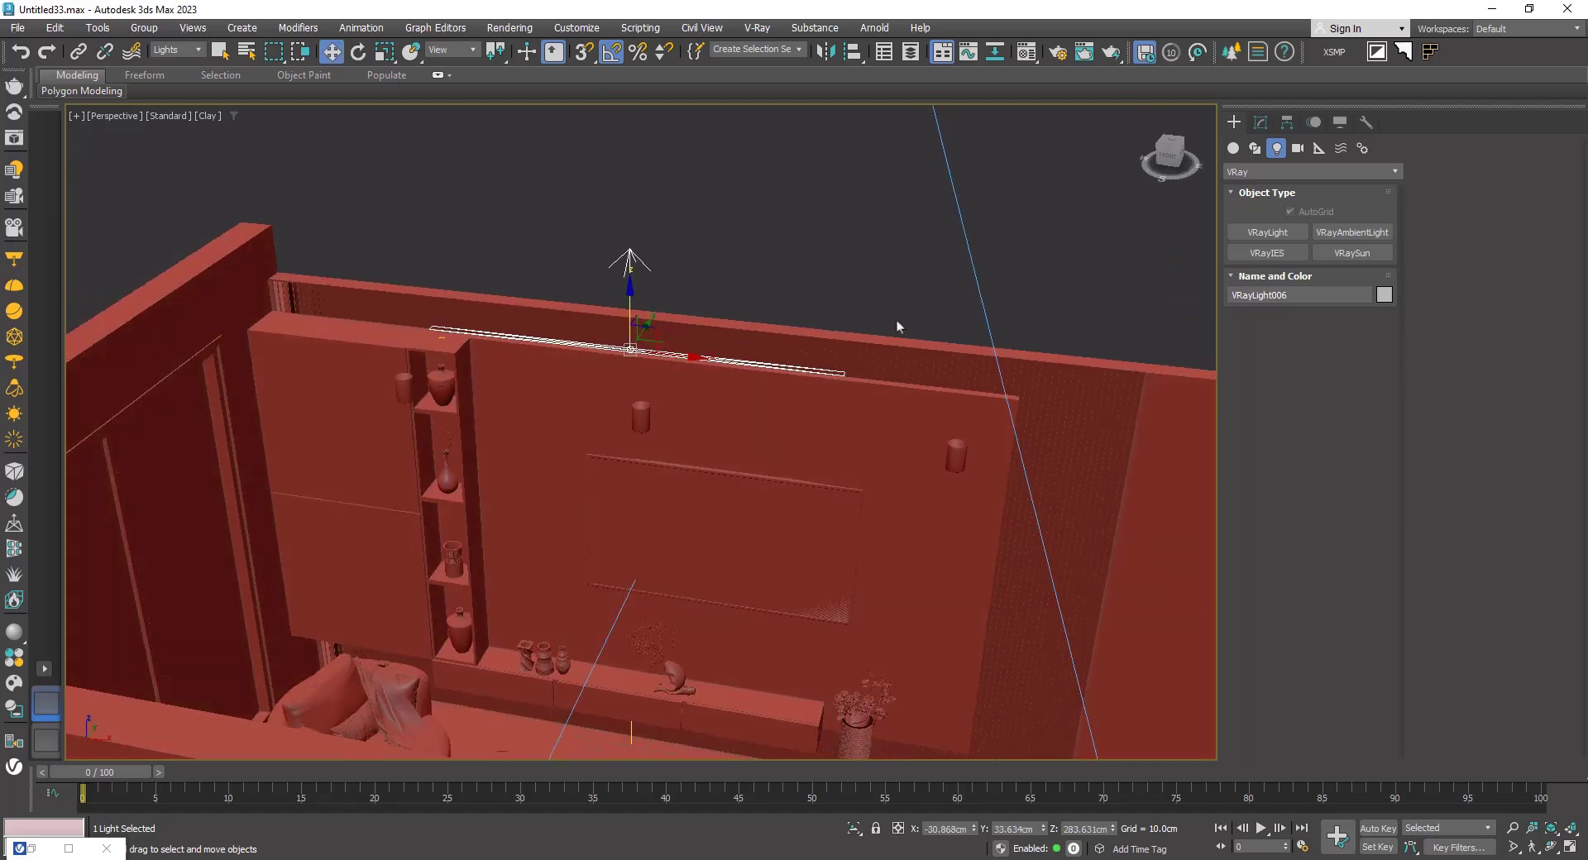
click(1286, 123)
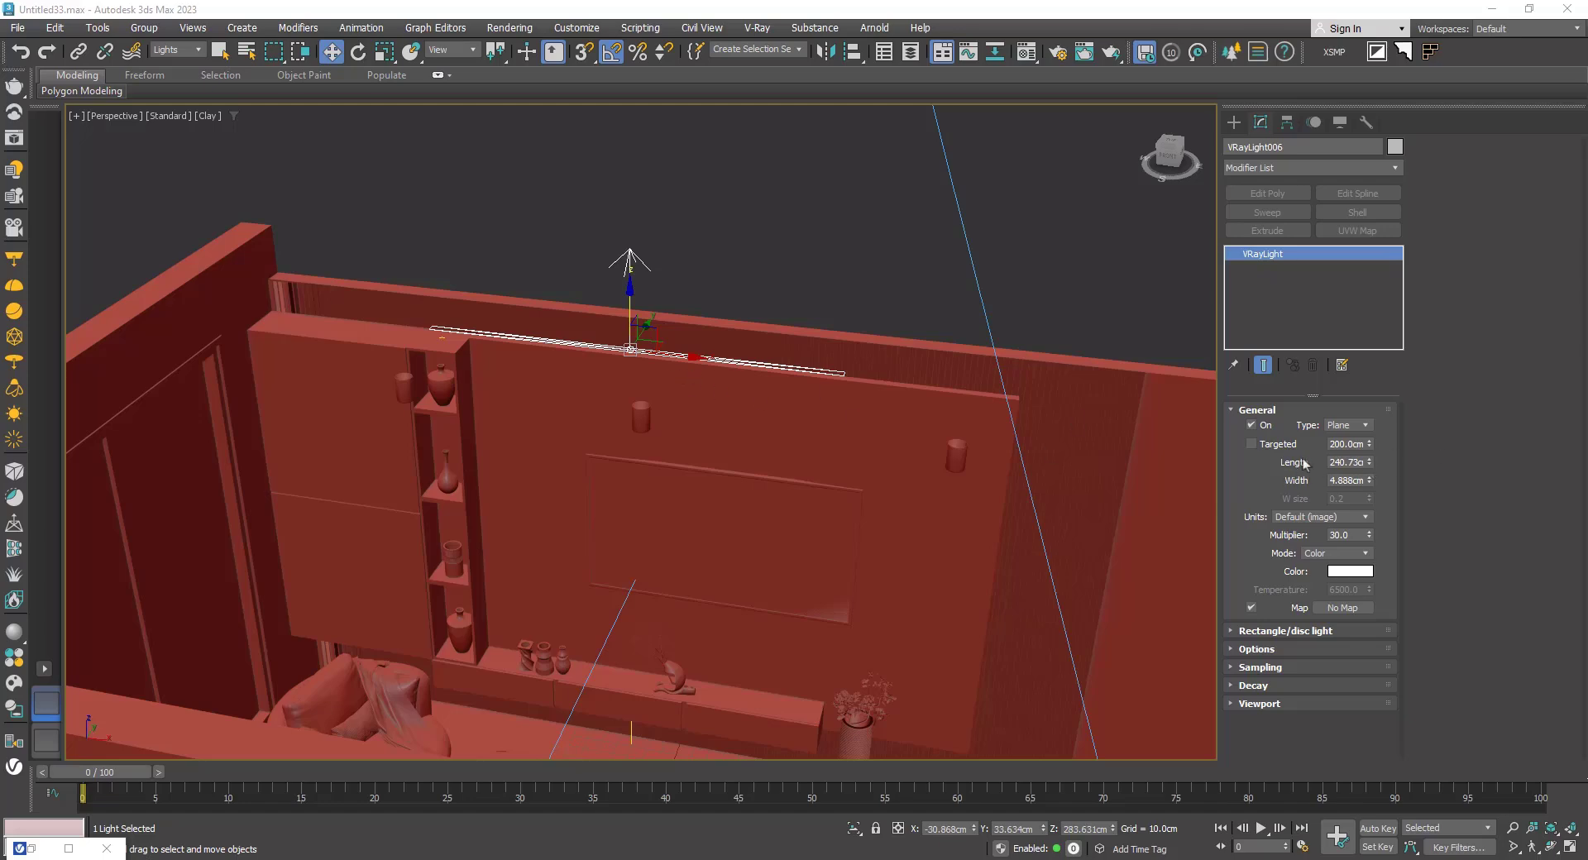
drag(1368, 466, 1383, 348)
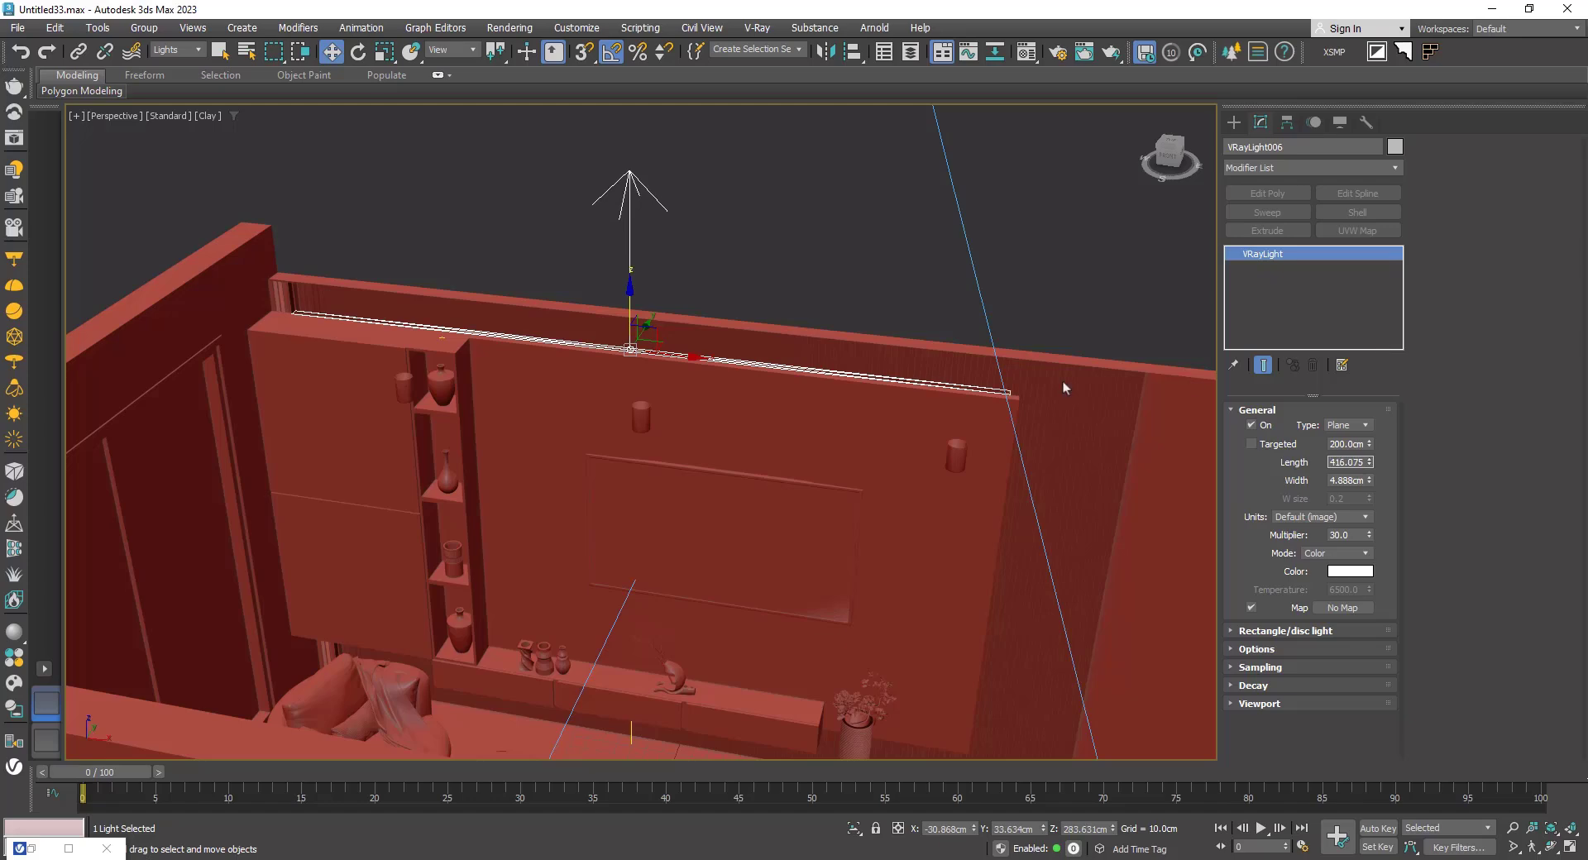
alt+middle_drag(1063, 383, 817, 405)
alt+middle_drag(617, 367, 680, 382)
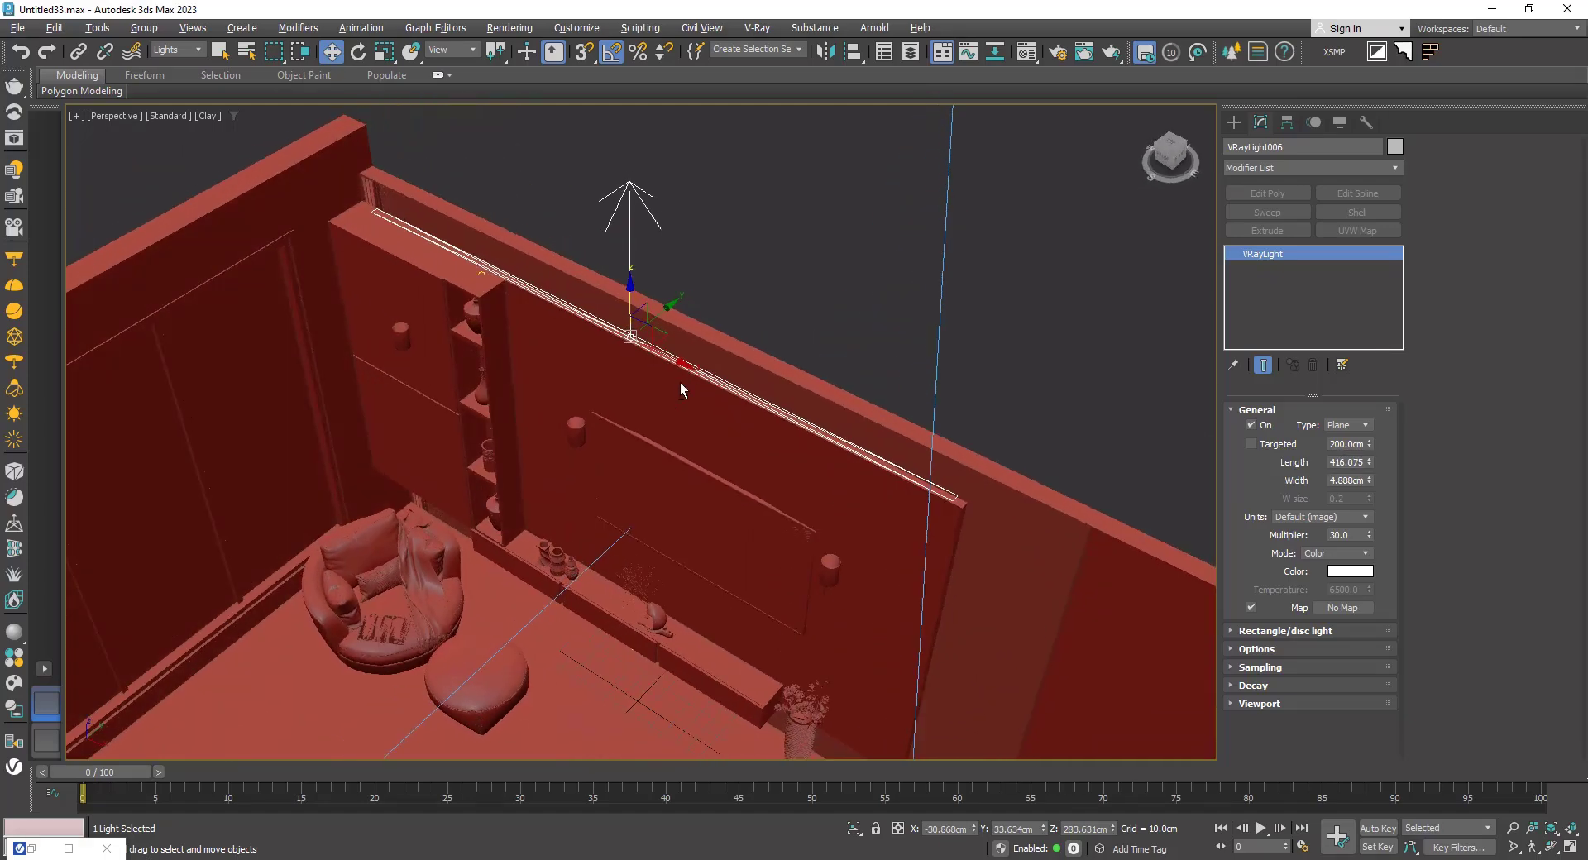
drag(676, 361, 681, 361)
mouse_move(682, 360)
alt+middle_down()
mouse_move(662, 354)
mouse_move(710, 355)
alt+middle_up()
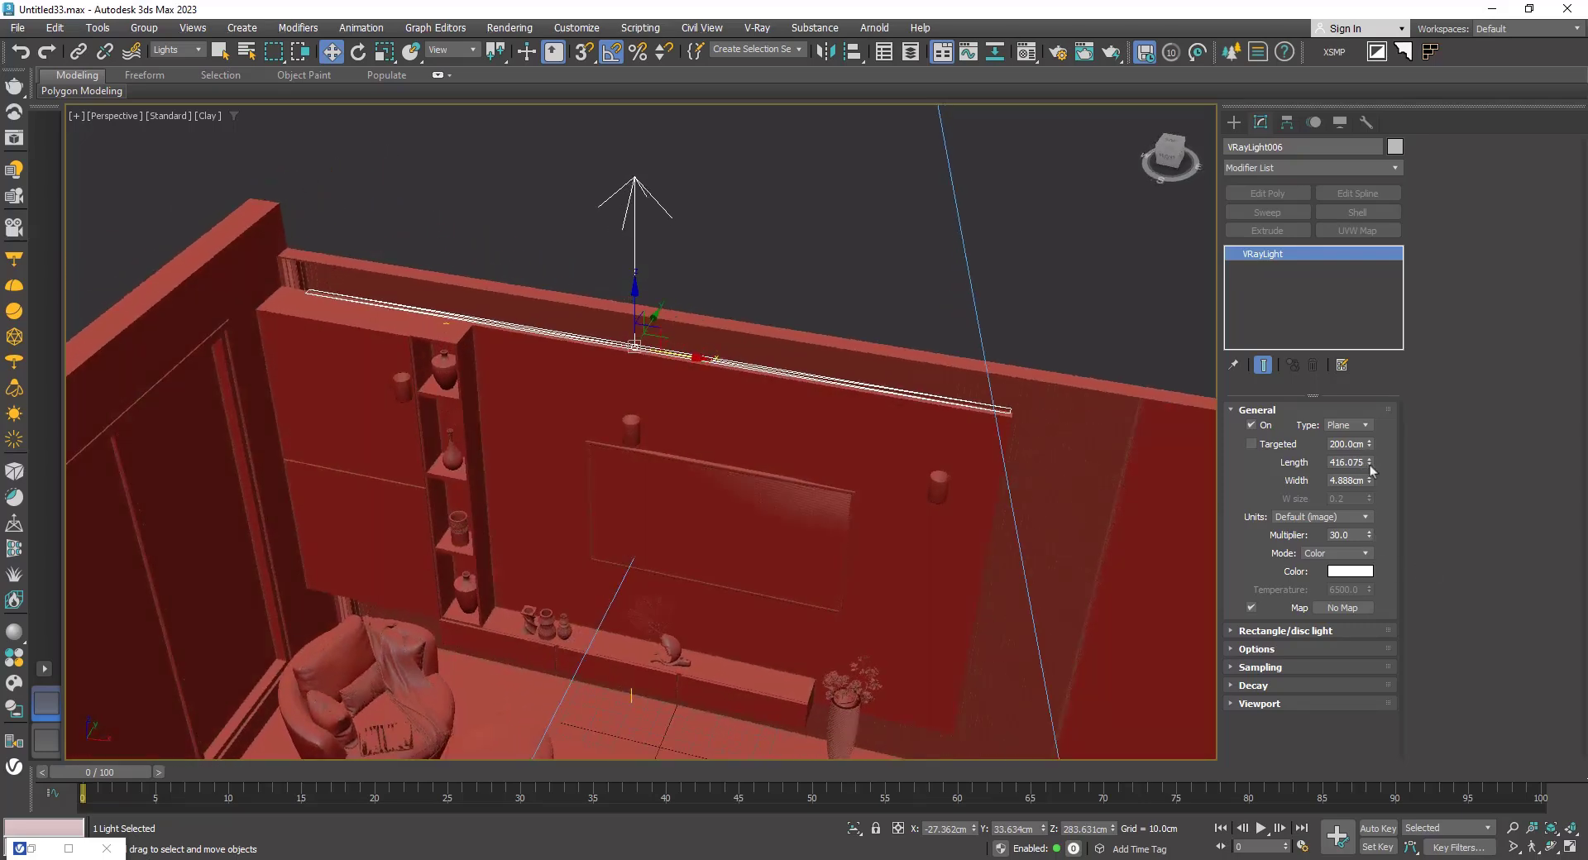
drag(1371, 470, 1369, 465)
drag(684, 360, 669, 355)
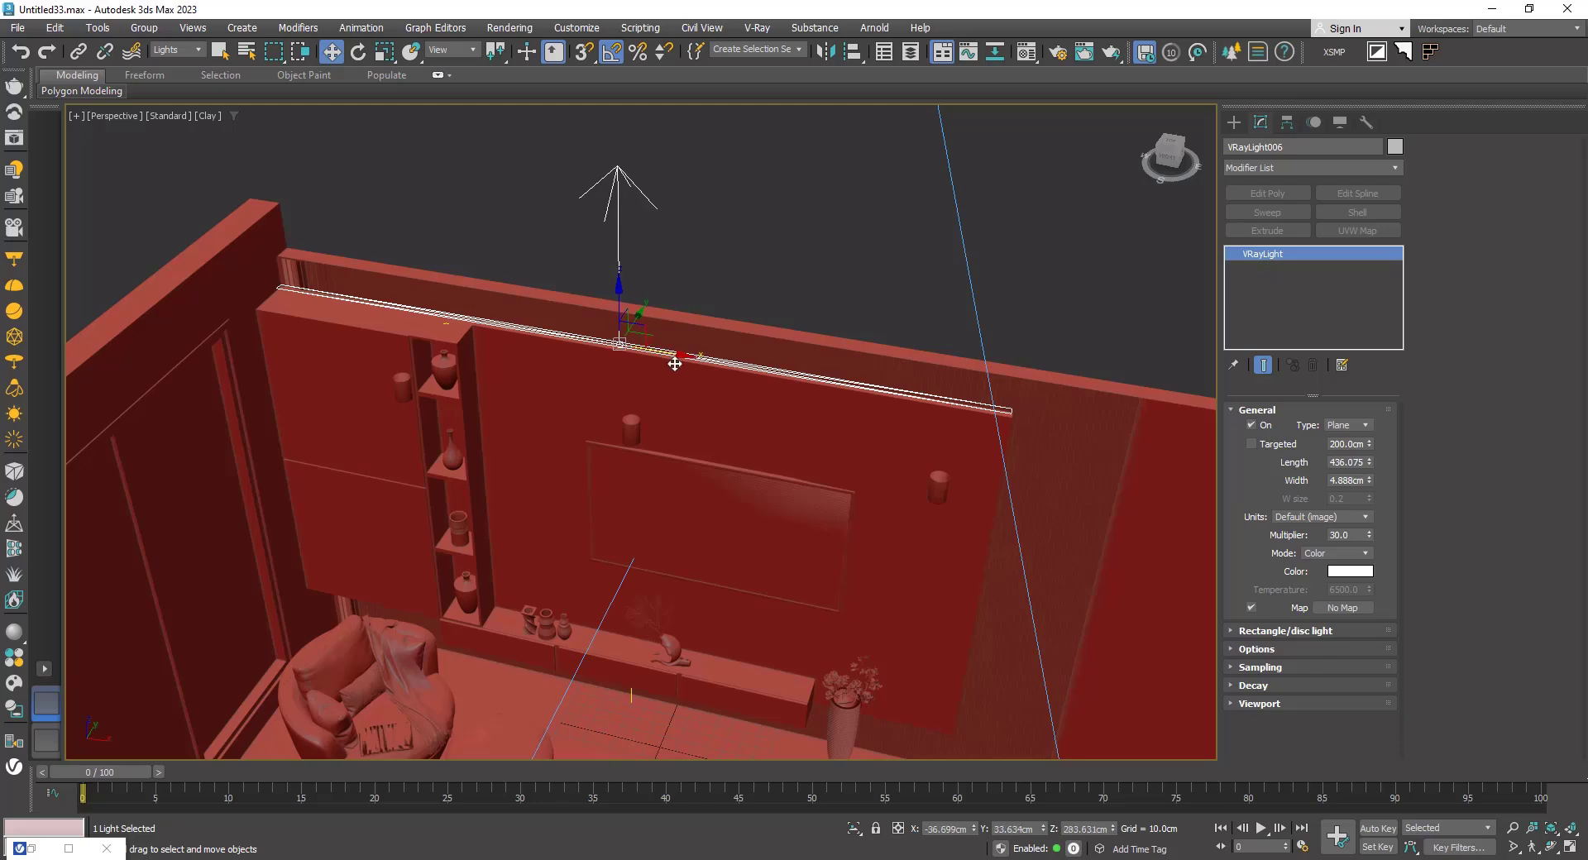
Step: Return to the VRayCam001 view and unhide all objects
alt+middle_drag(731, 265, 583, 331)
key(c)
right_click(655, 318)
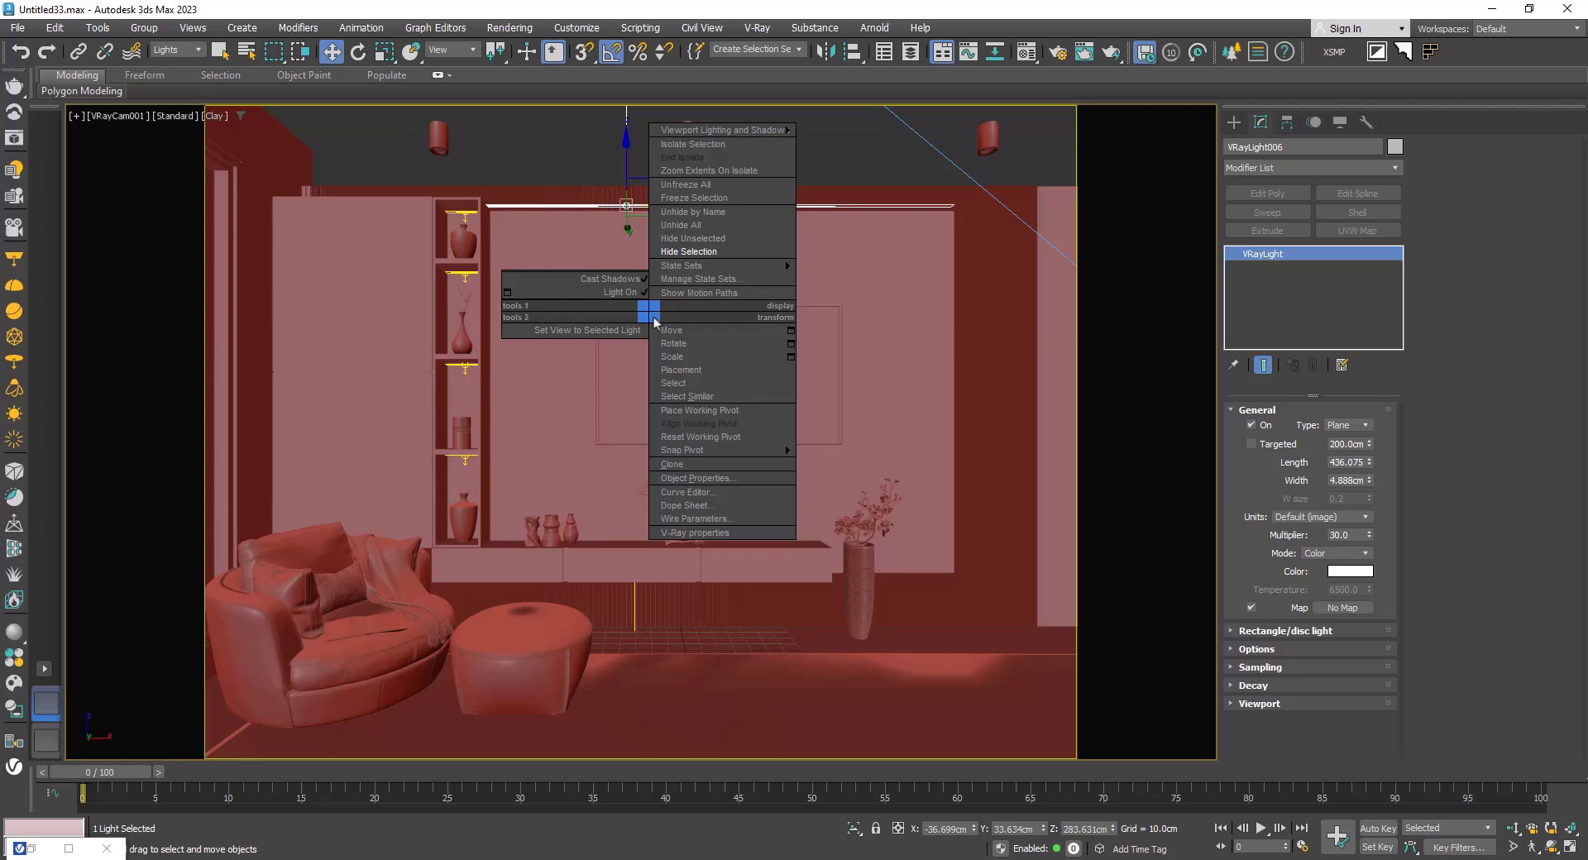
click(693, 238)
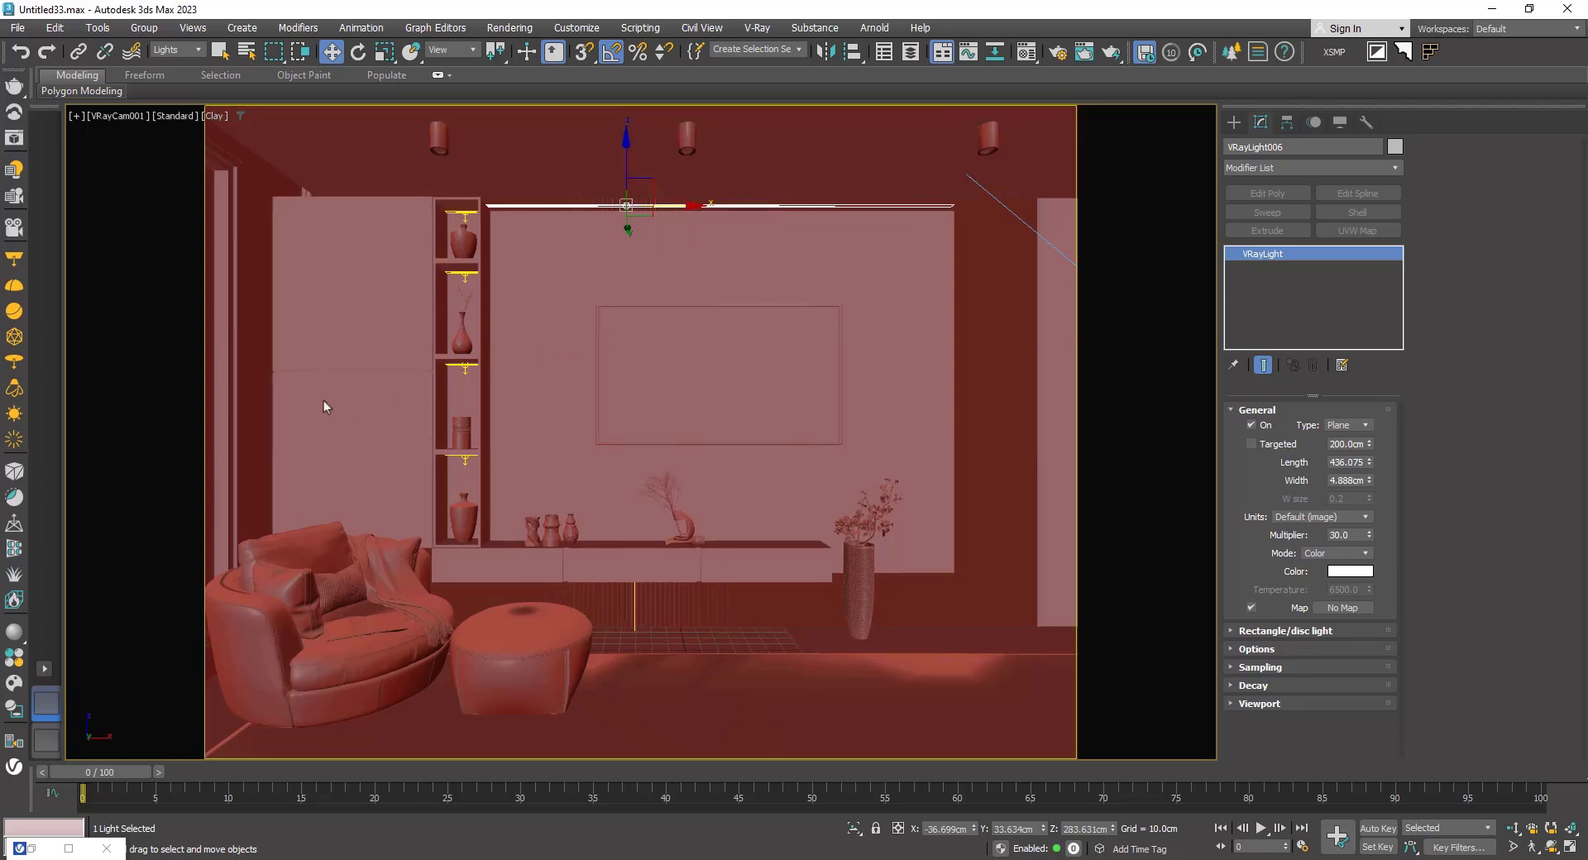
Step: Start an interactive test render in the V-Ray Frame Buffer and move its window clear of the wall light and its parameters
click(30, 849)
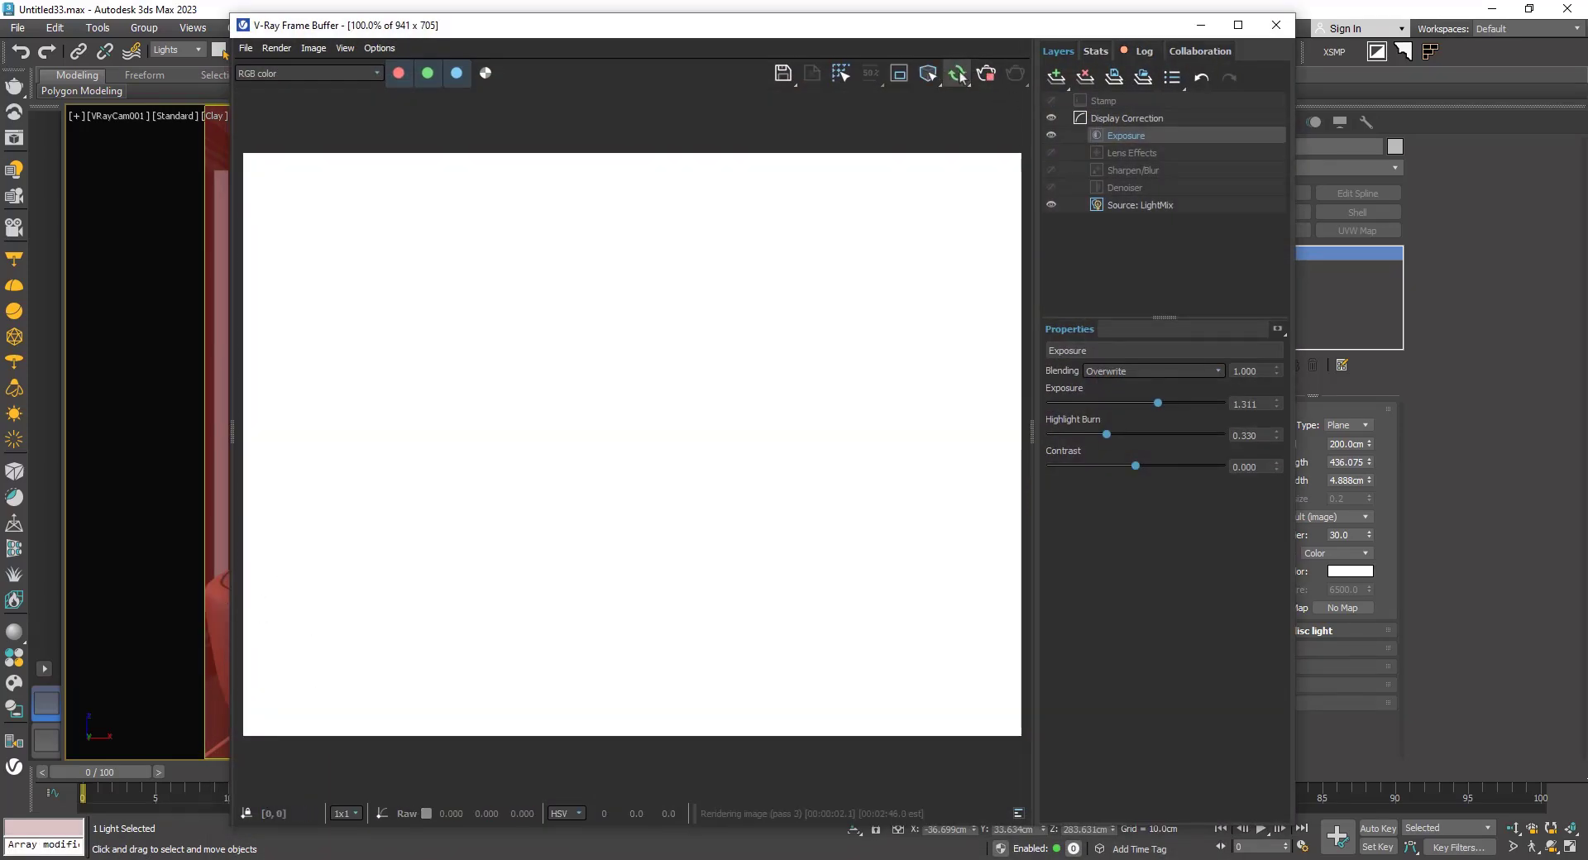
mouse_move(957, 75)
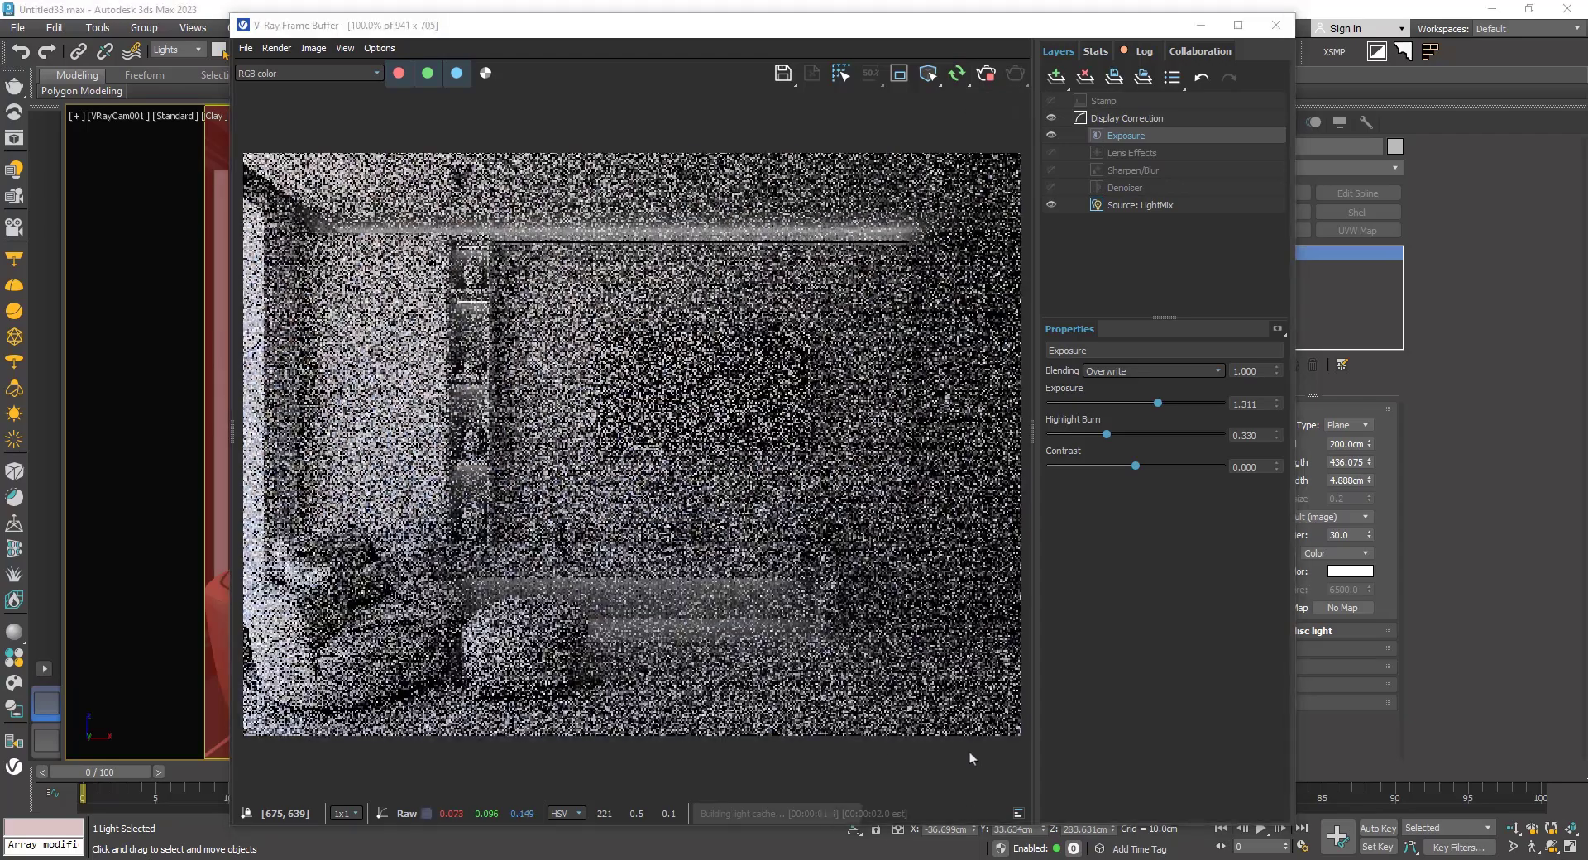
drag(751, 26, 624, 25)
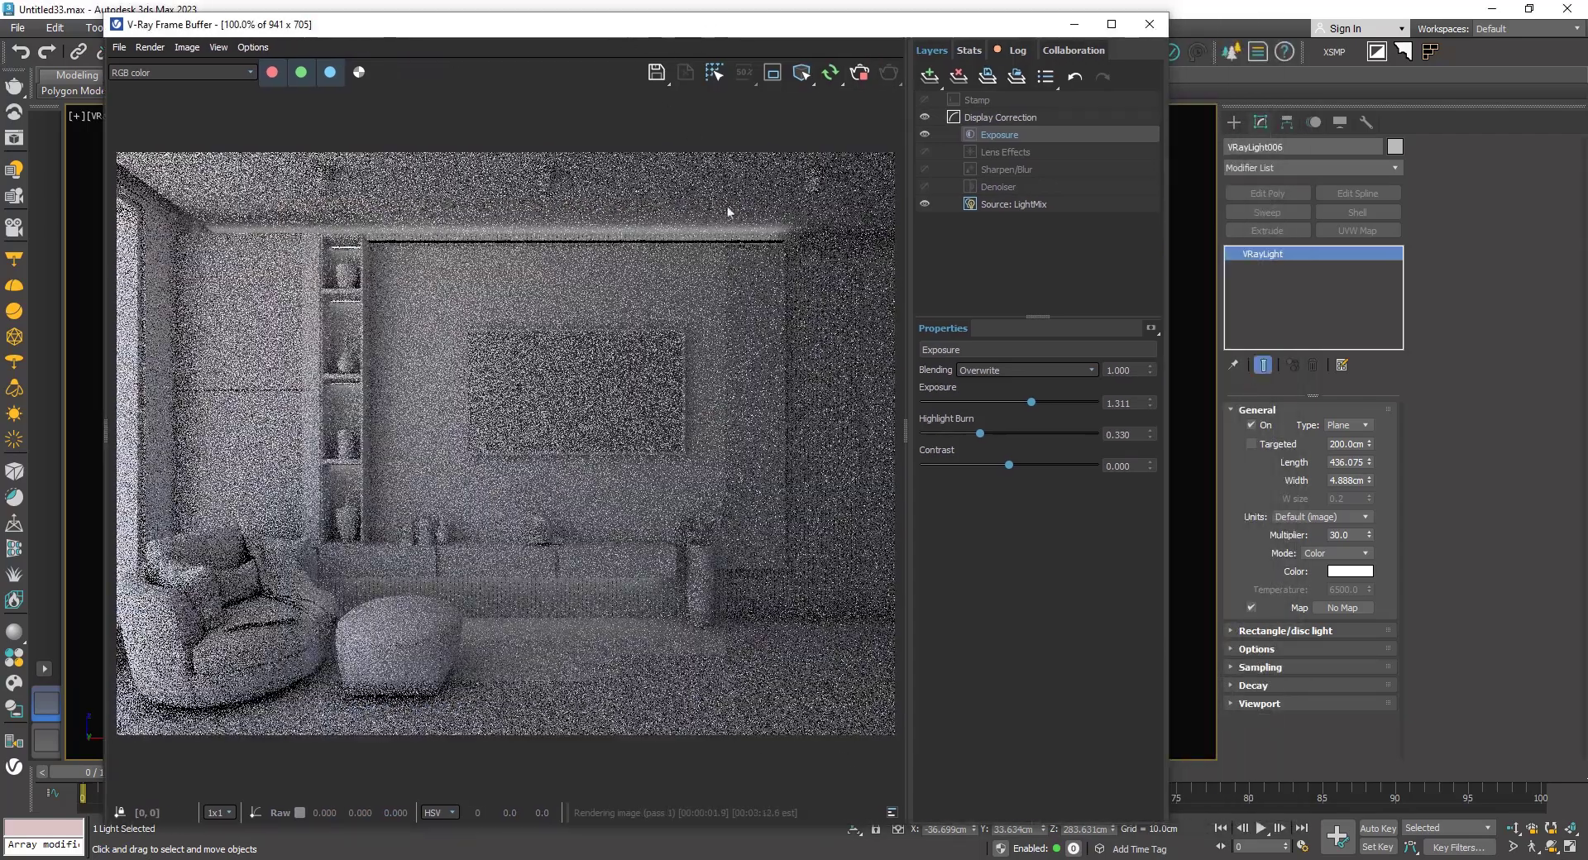
drag(786, 24, 740, 391)
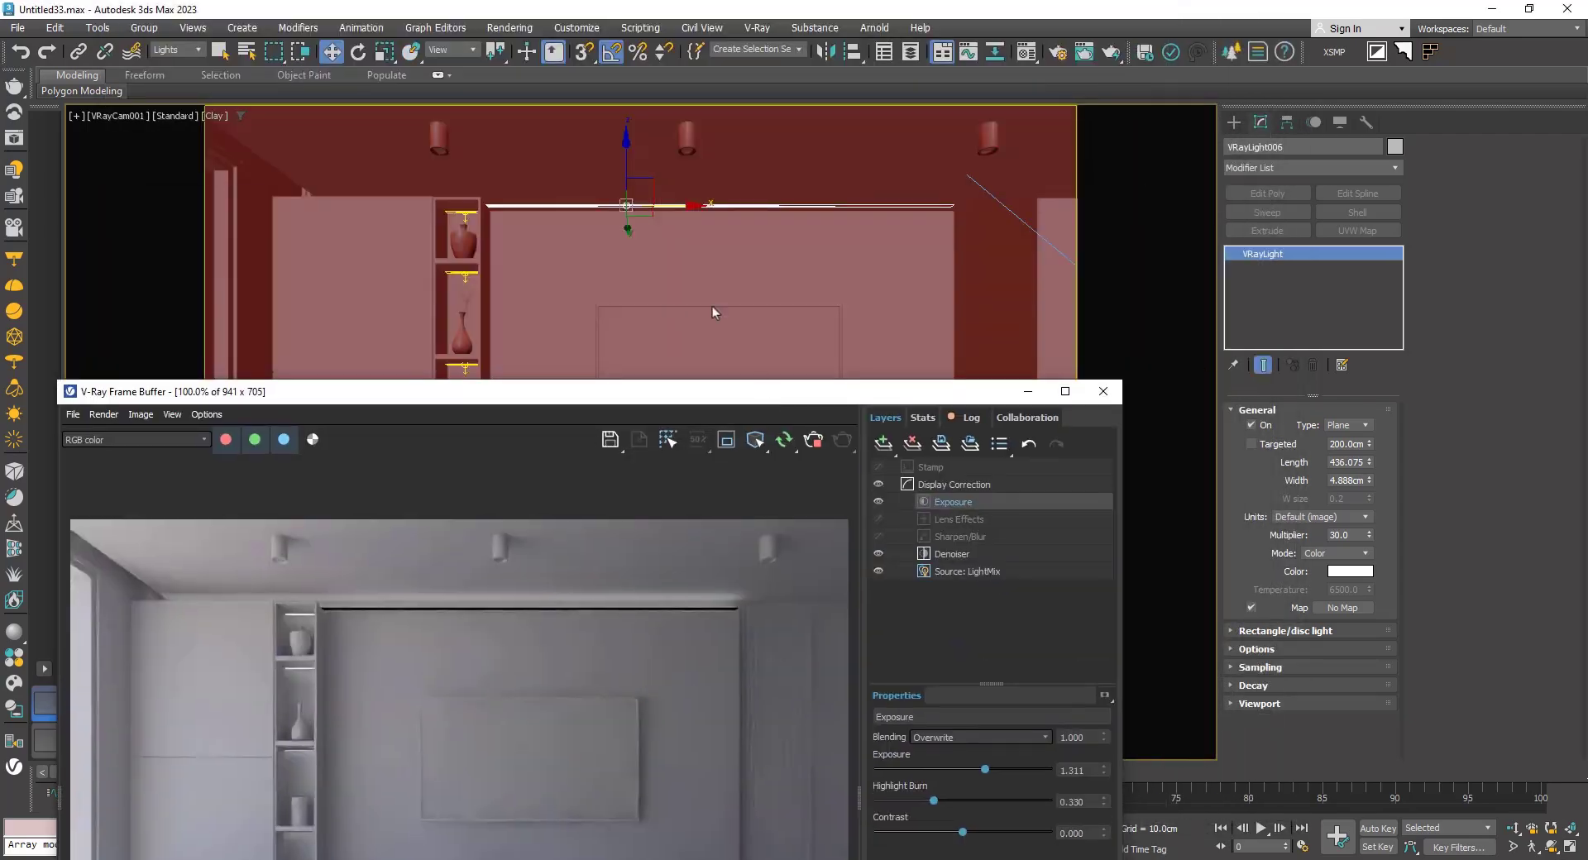
Step: Lower the light above the wall panel slightly and make it invisible in the render
drag(628, 170, 628, 172)
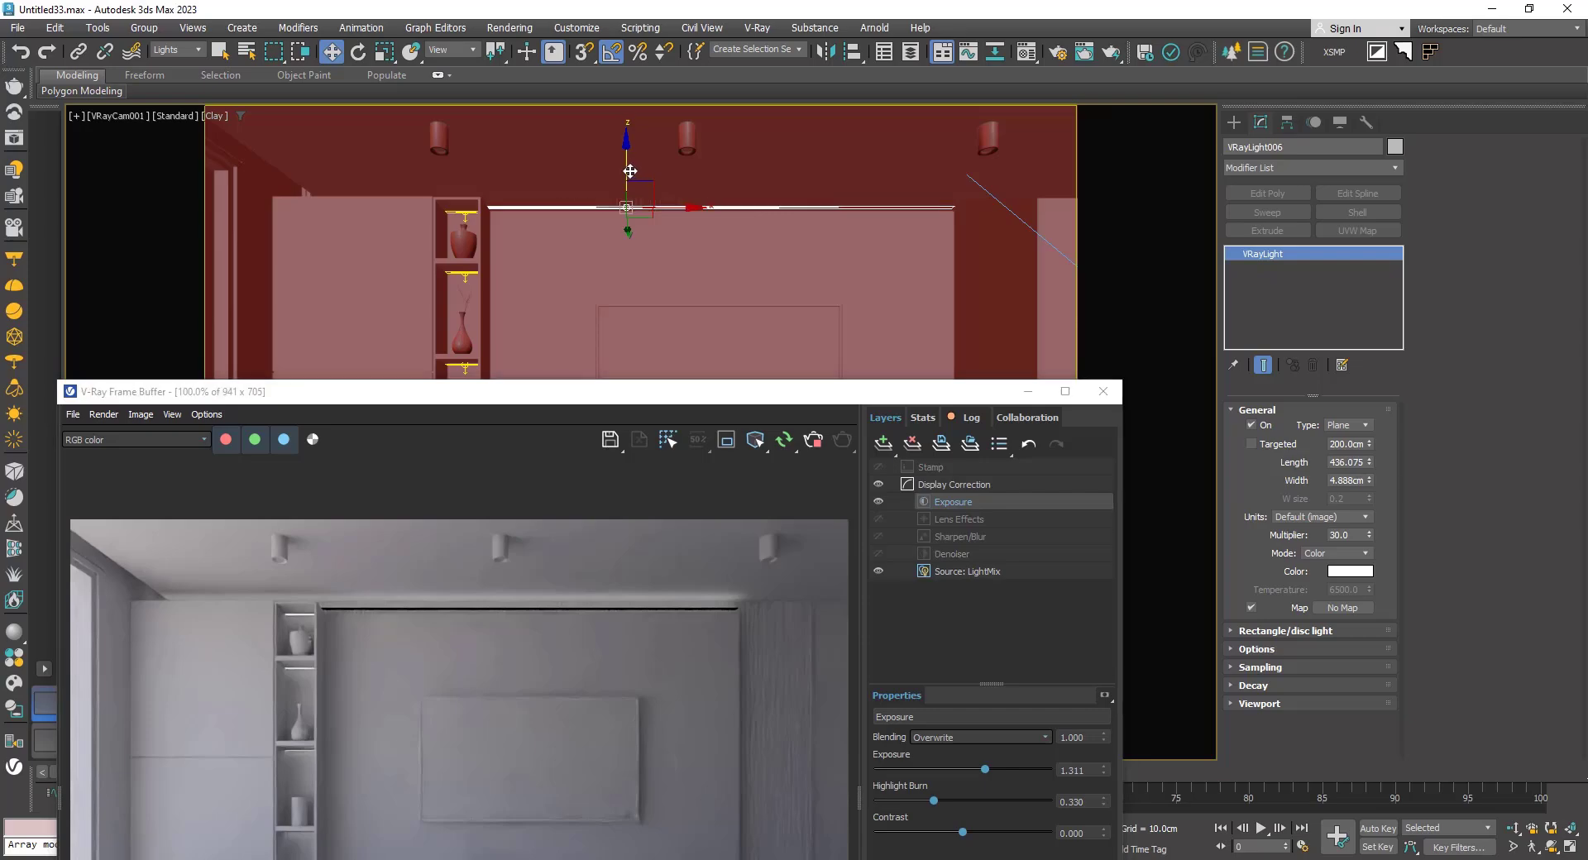
click(1266, 650)
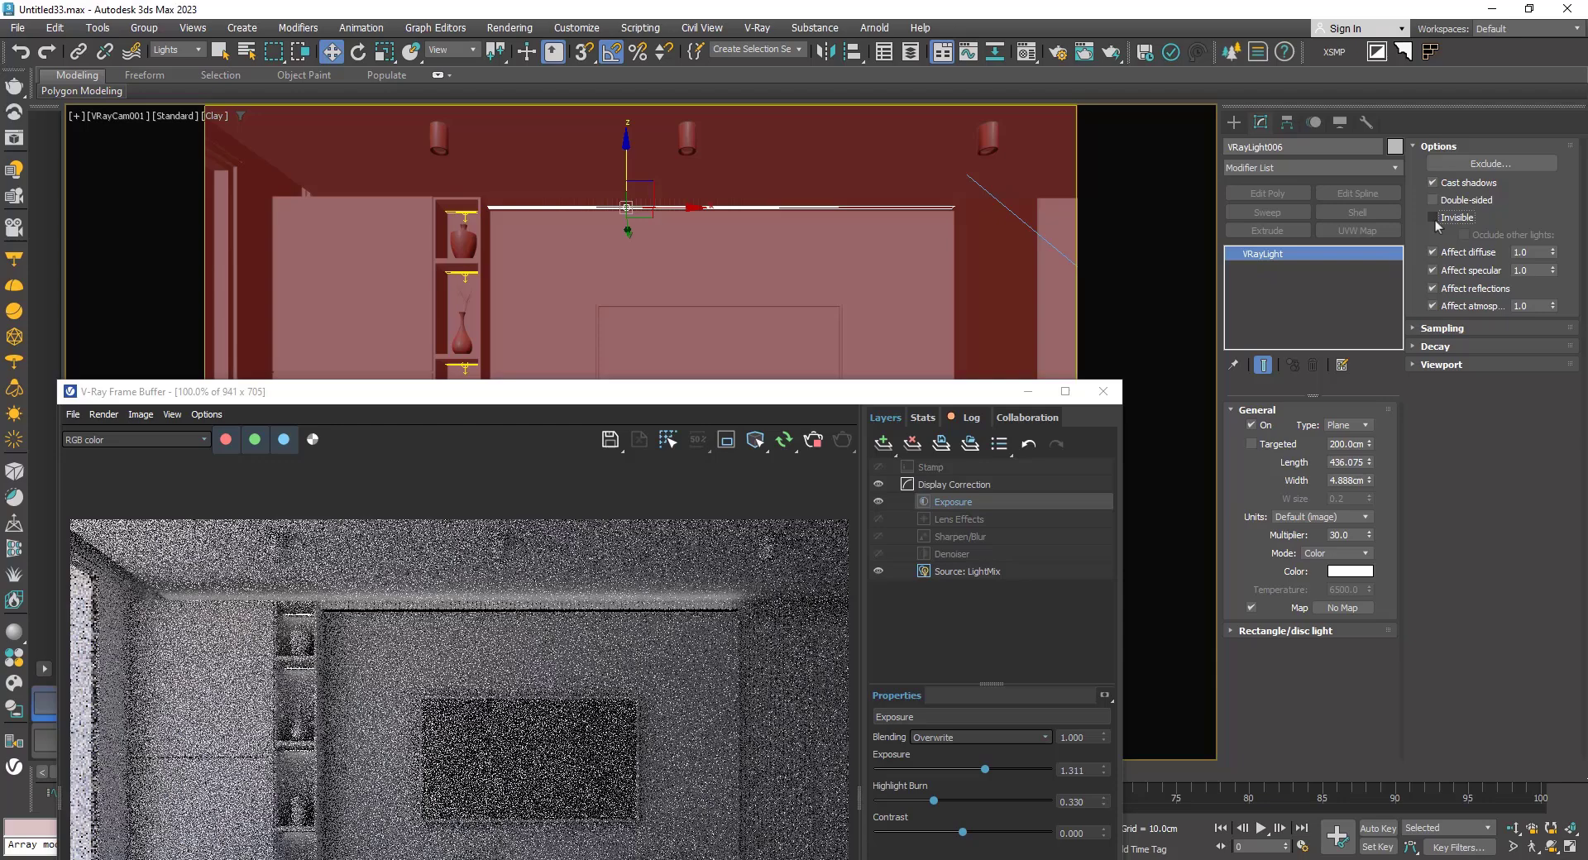
click(1435, 218)
Step: Make the under-cabinet light and the shelf lights invisible in the render
drag(846, 400, 848, 752)
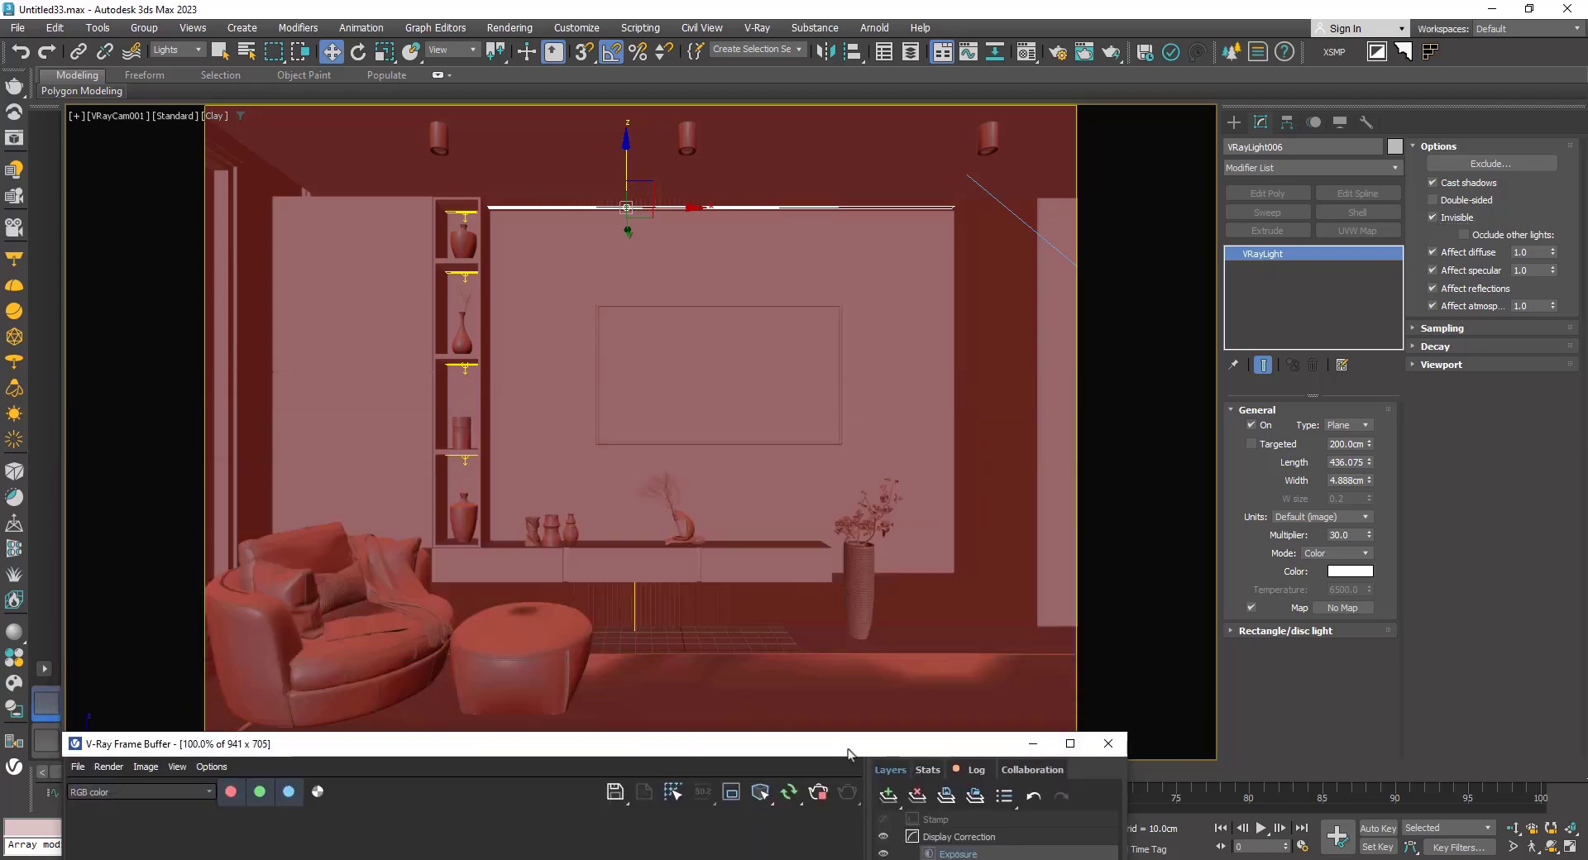
click(635, 592)
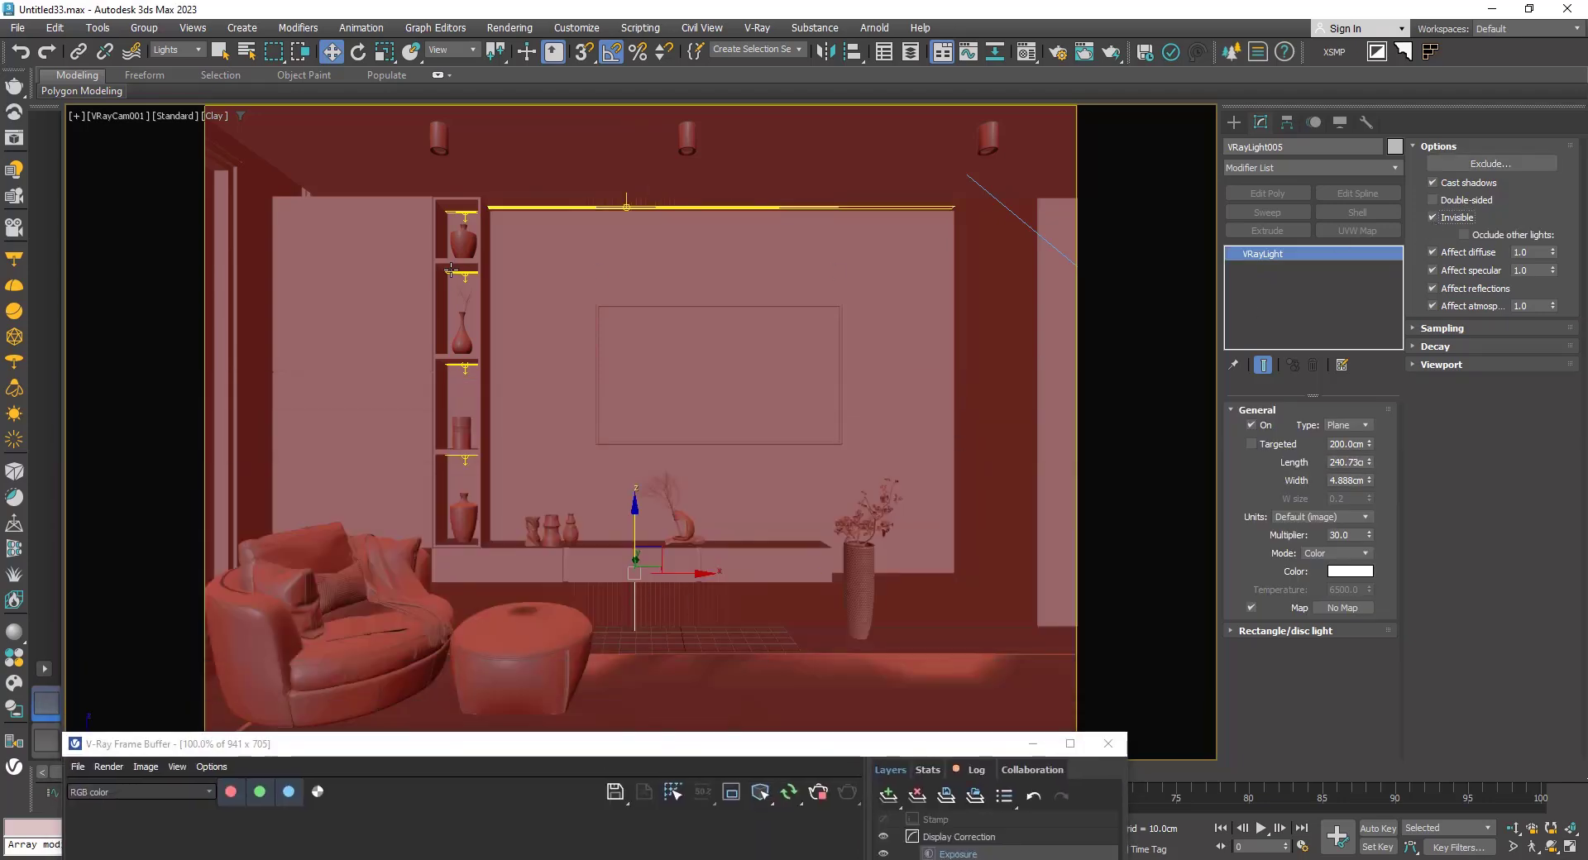
click(464, 458)
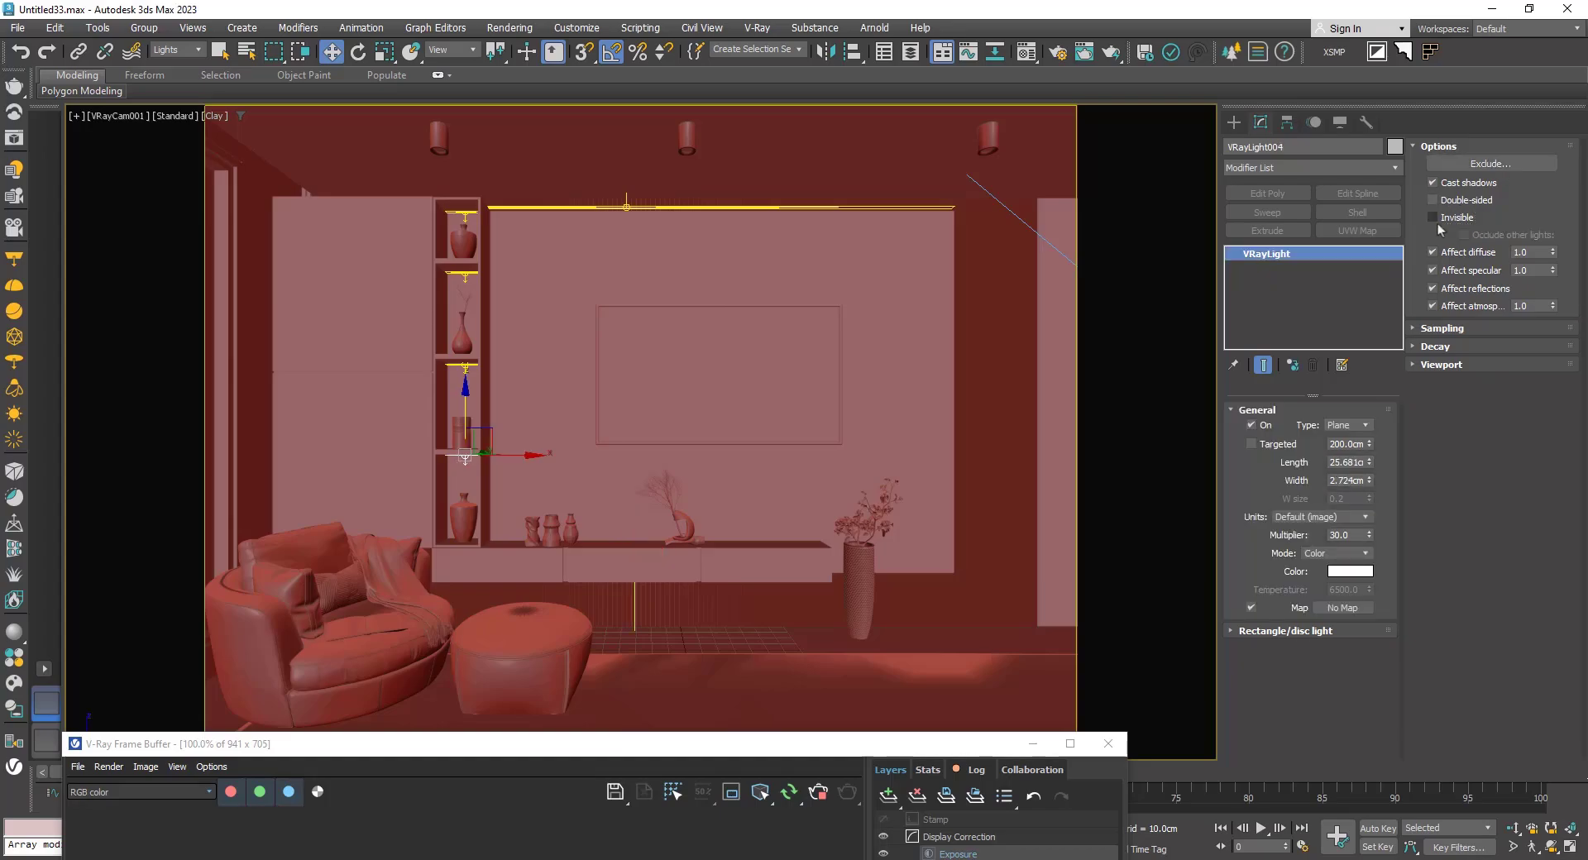
Step: Bring the V-Ray Frame Buffer back into full view and set the VRayLight004 intensity in LightMix to 10
drag(704, 747, 739, 58)
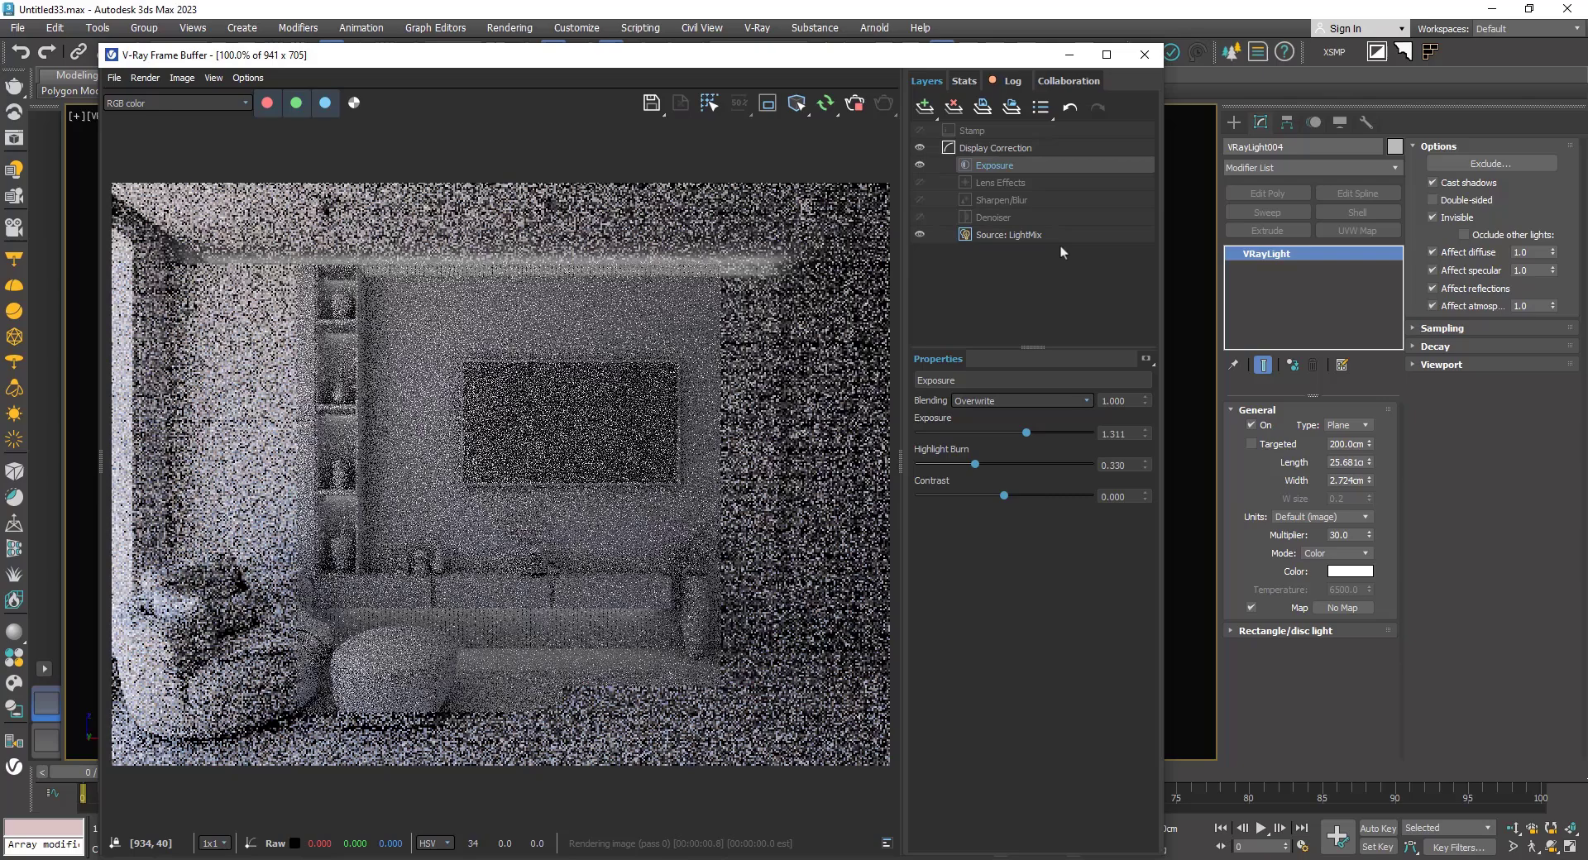
click(1037, 238)
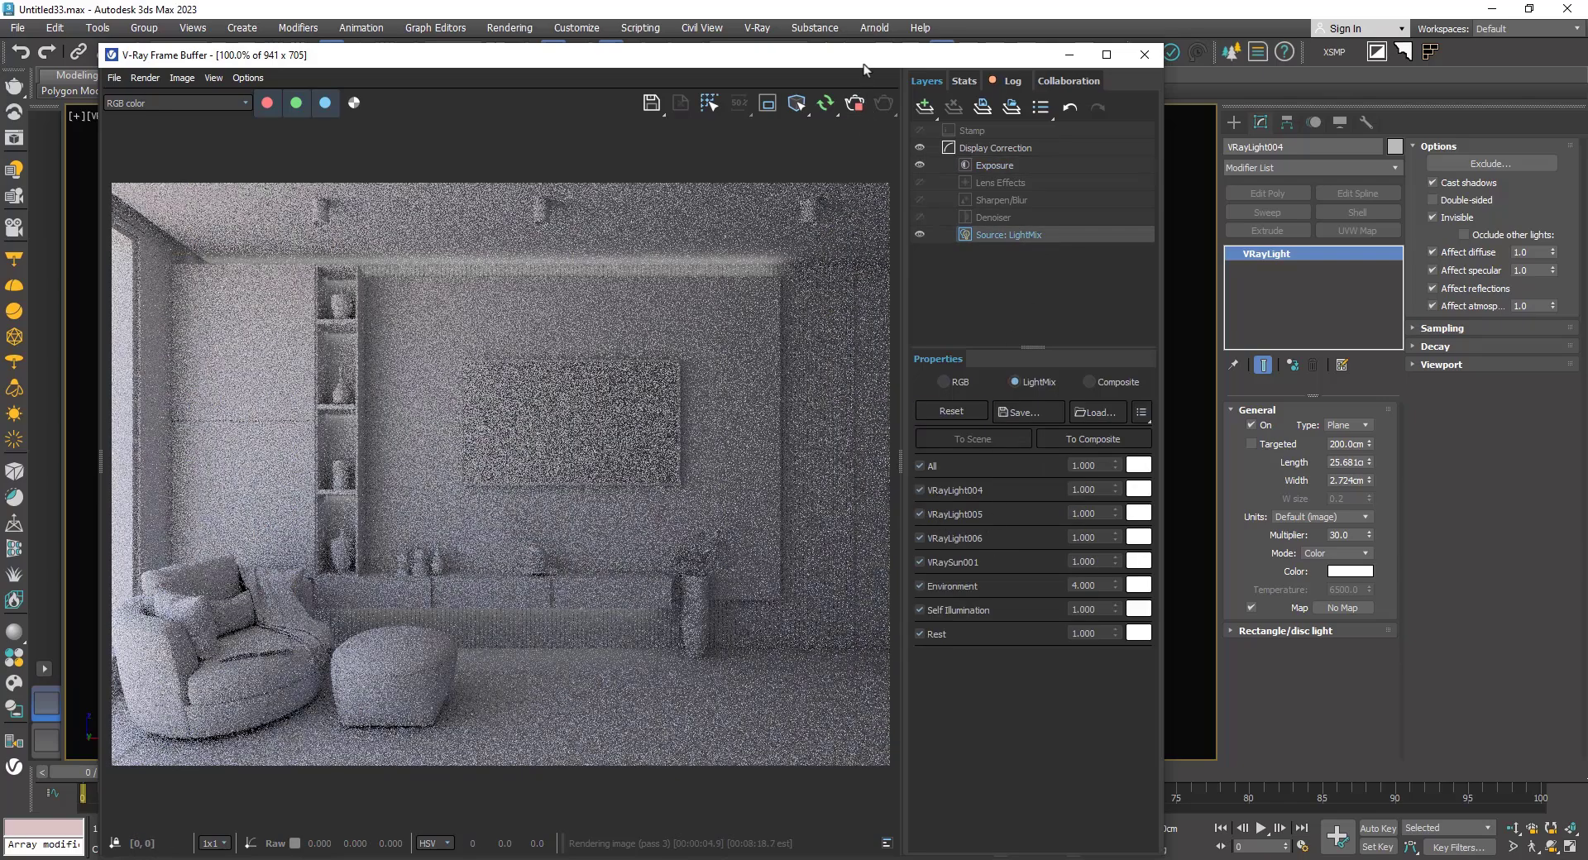
drag(864, 58, 859, 42)
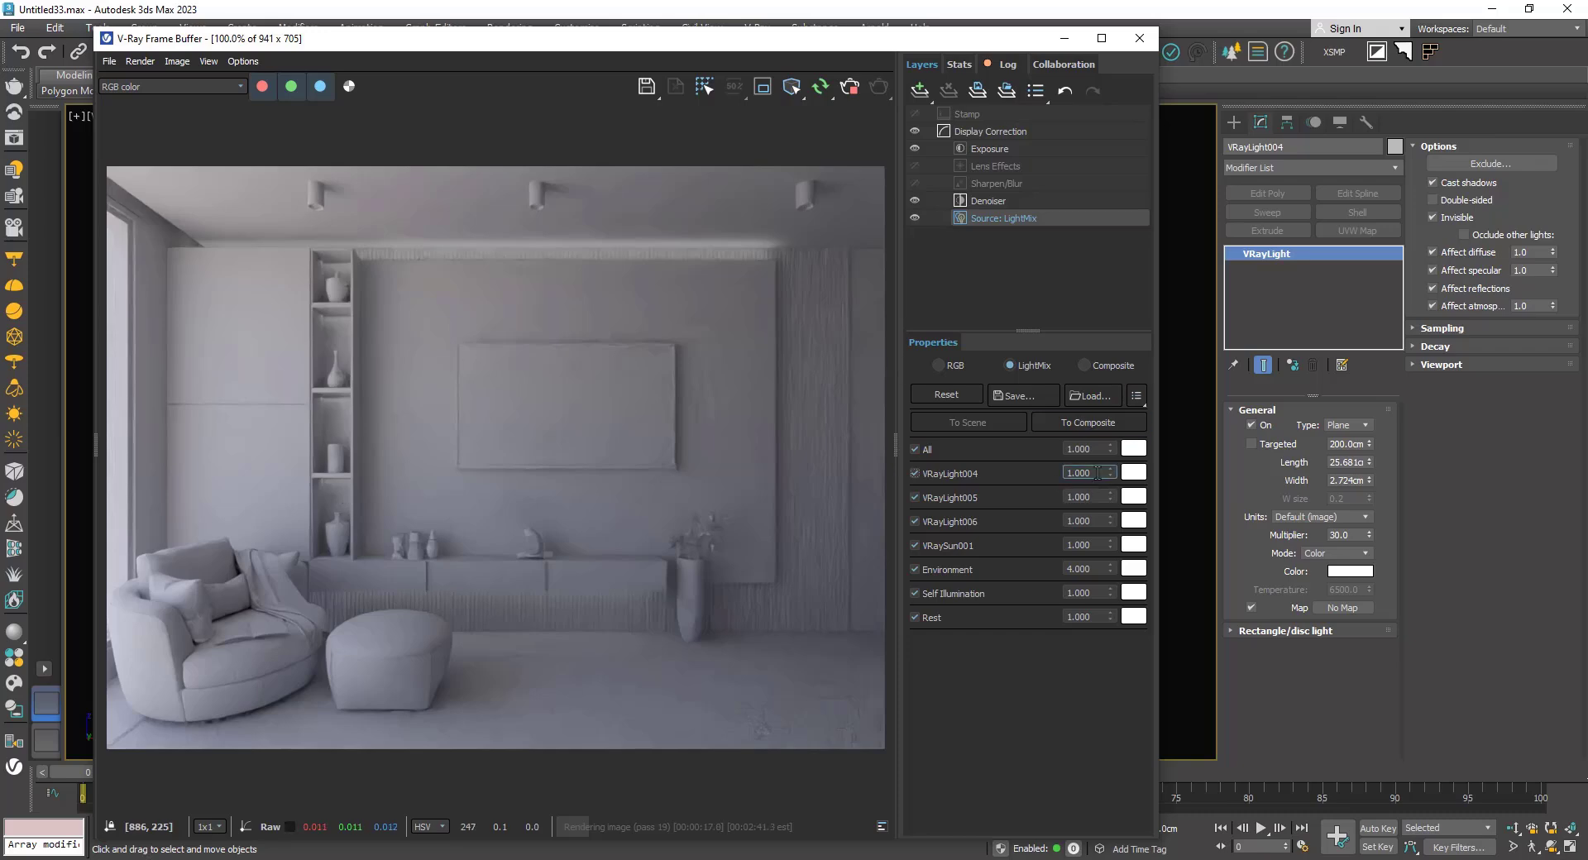
text(5)
key(Return)
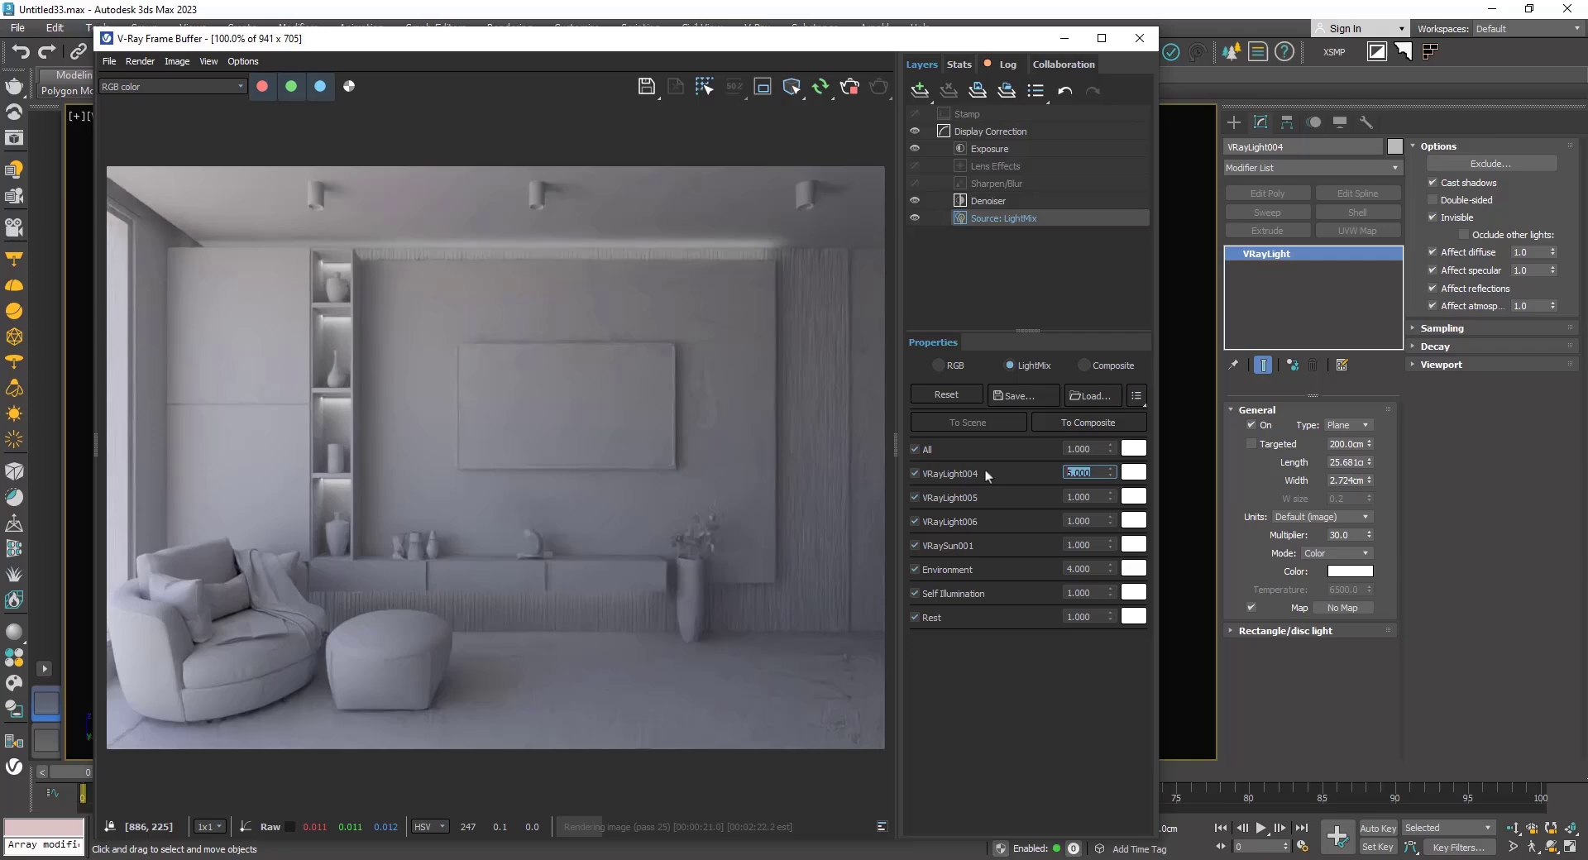
text(10)
key(Return)
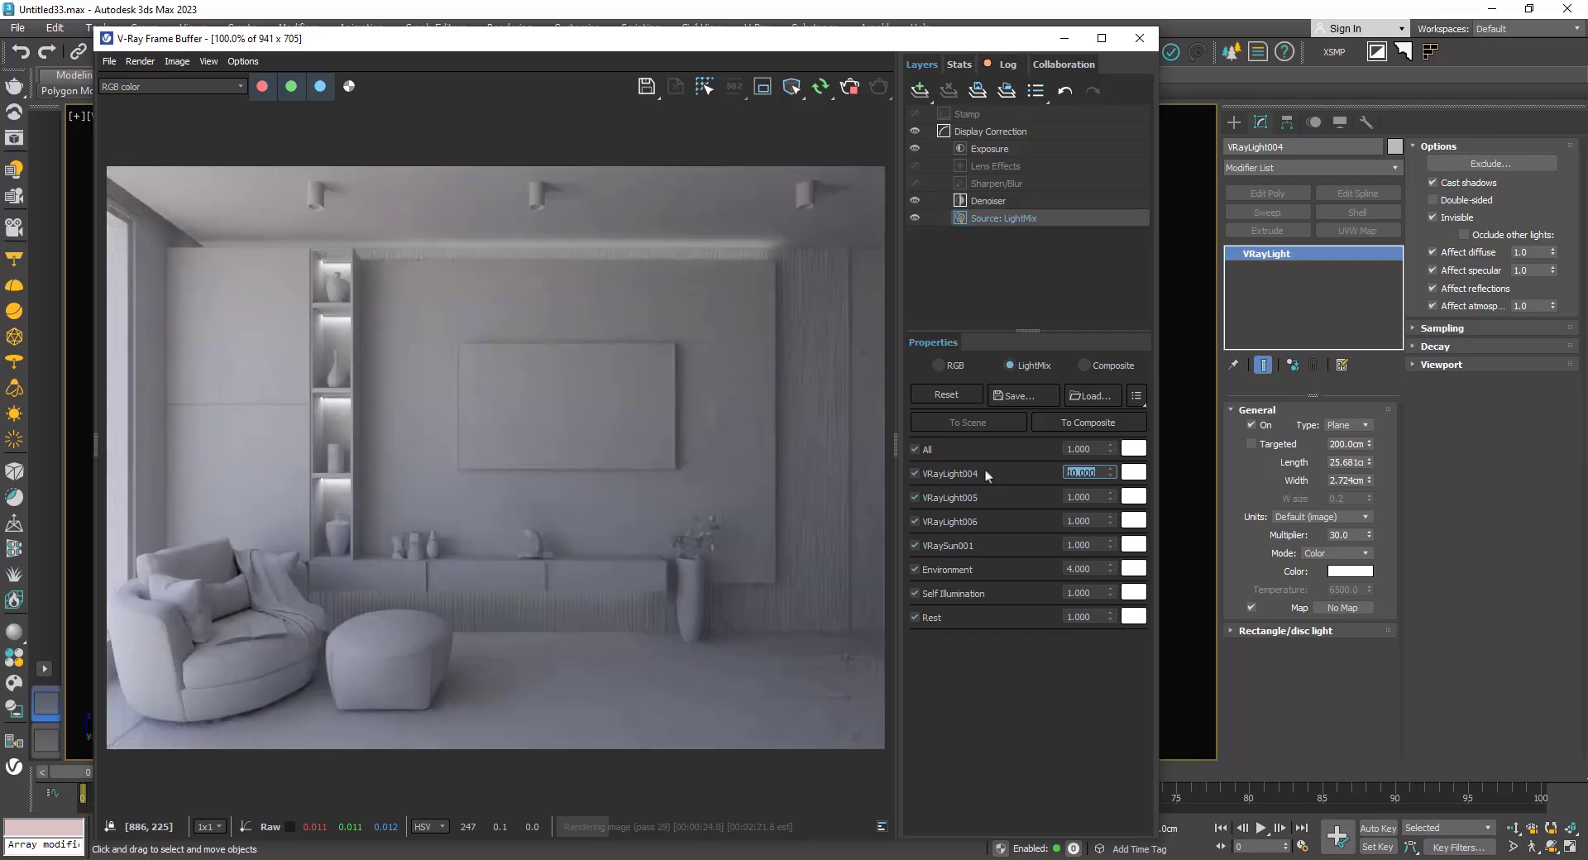
Step: Give VRayLight004 in LightMix a warm colour with a temperature of 3000 K
click(1142, 475)
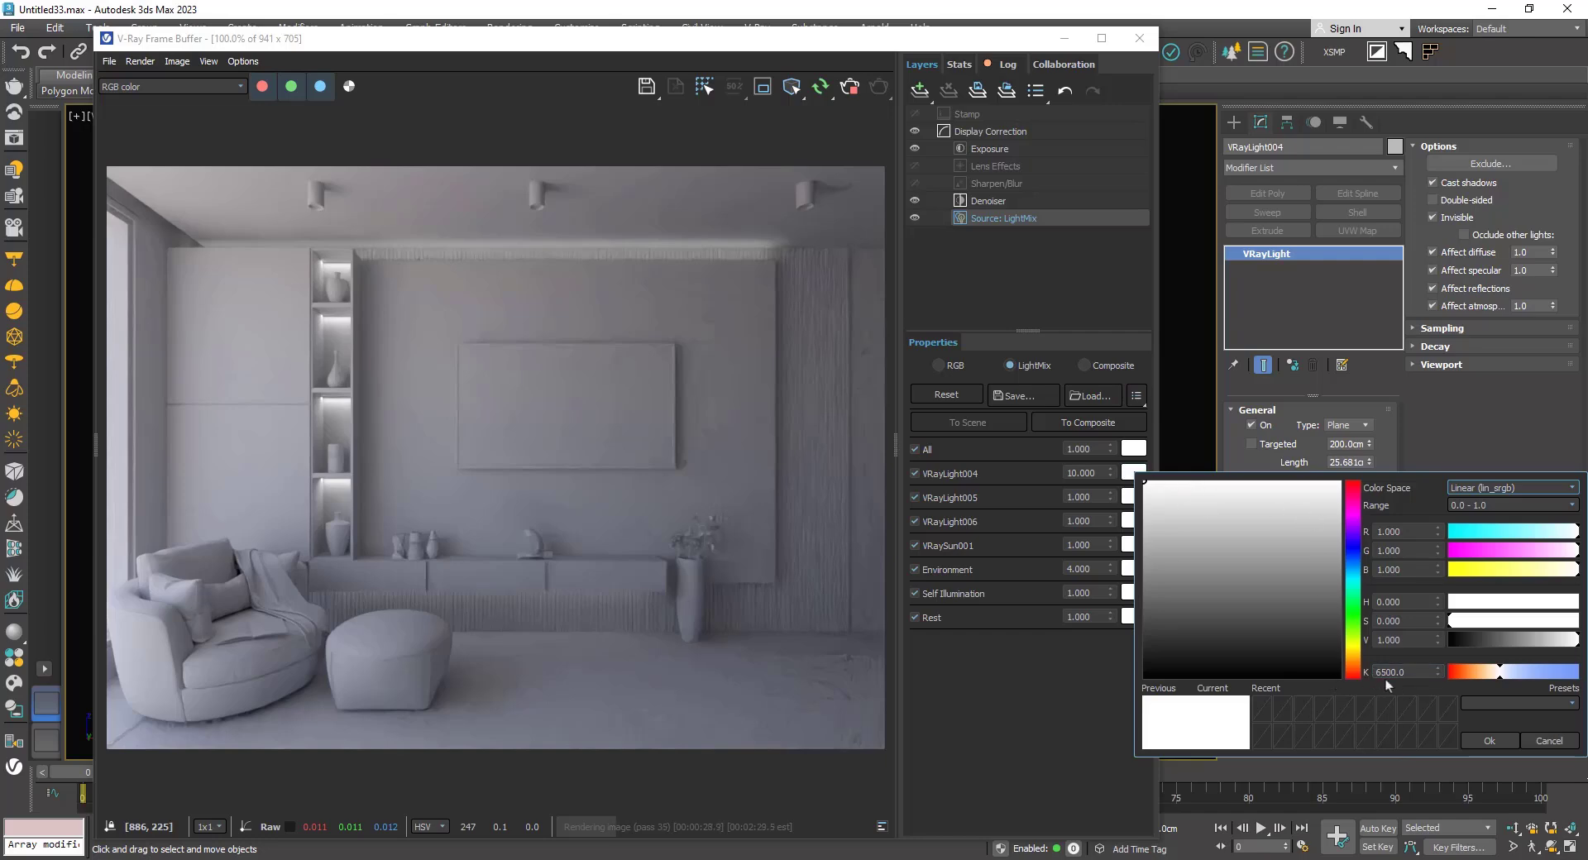
drag(1405, 677, 1352, 672)
text(3000)
key(Return)
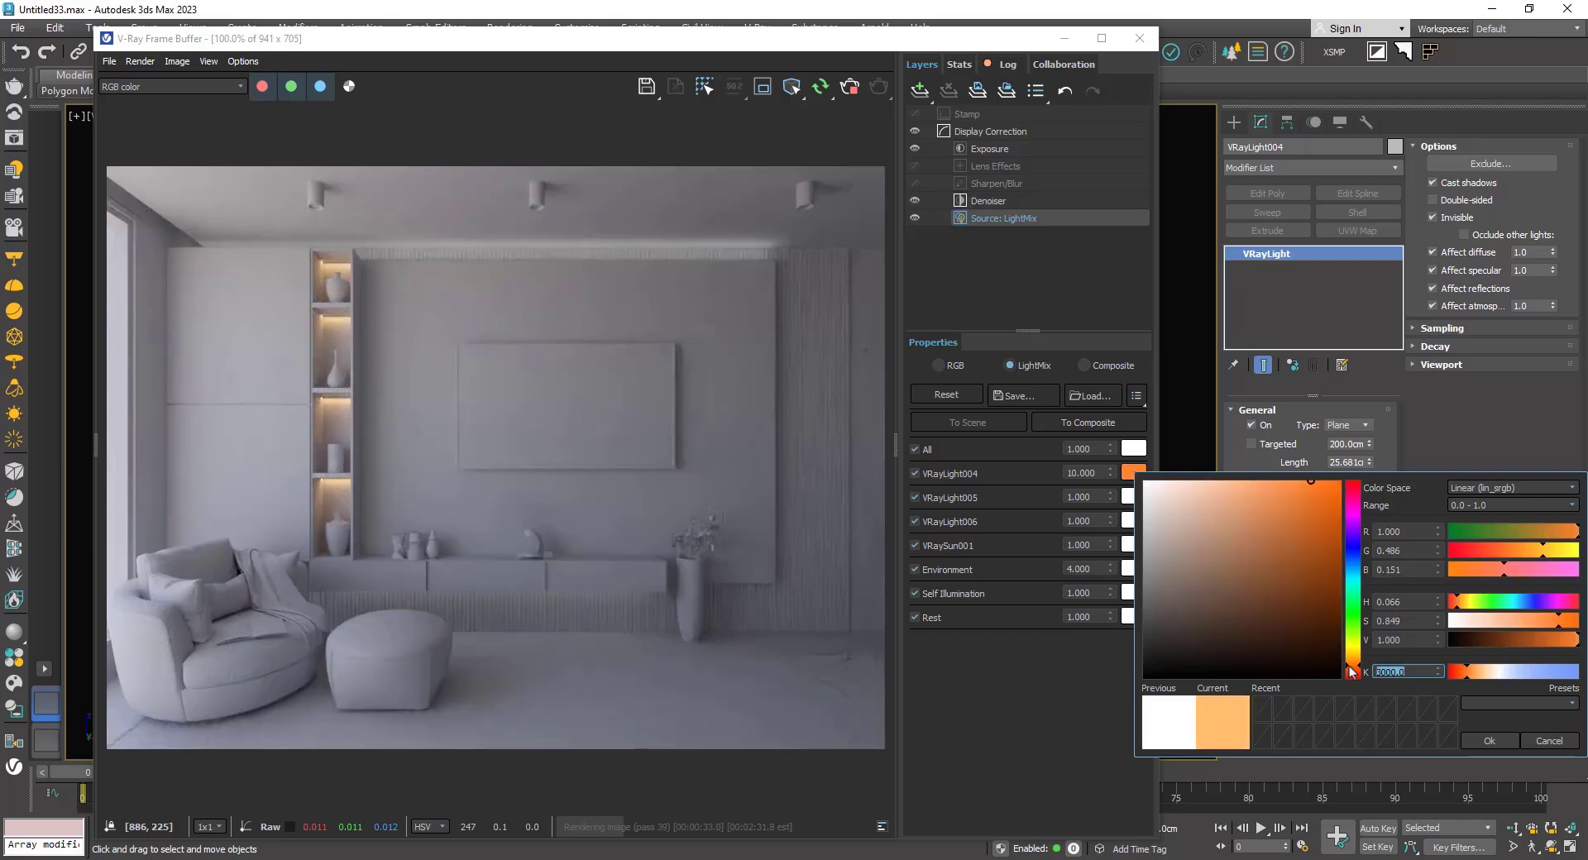
click(1505, 738)
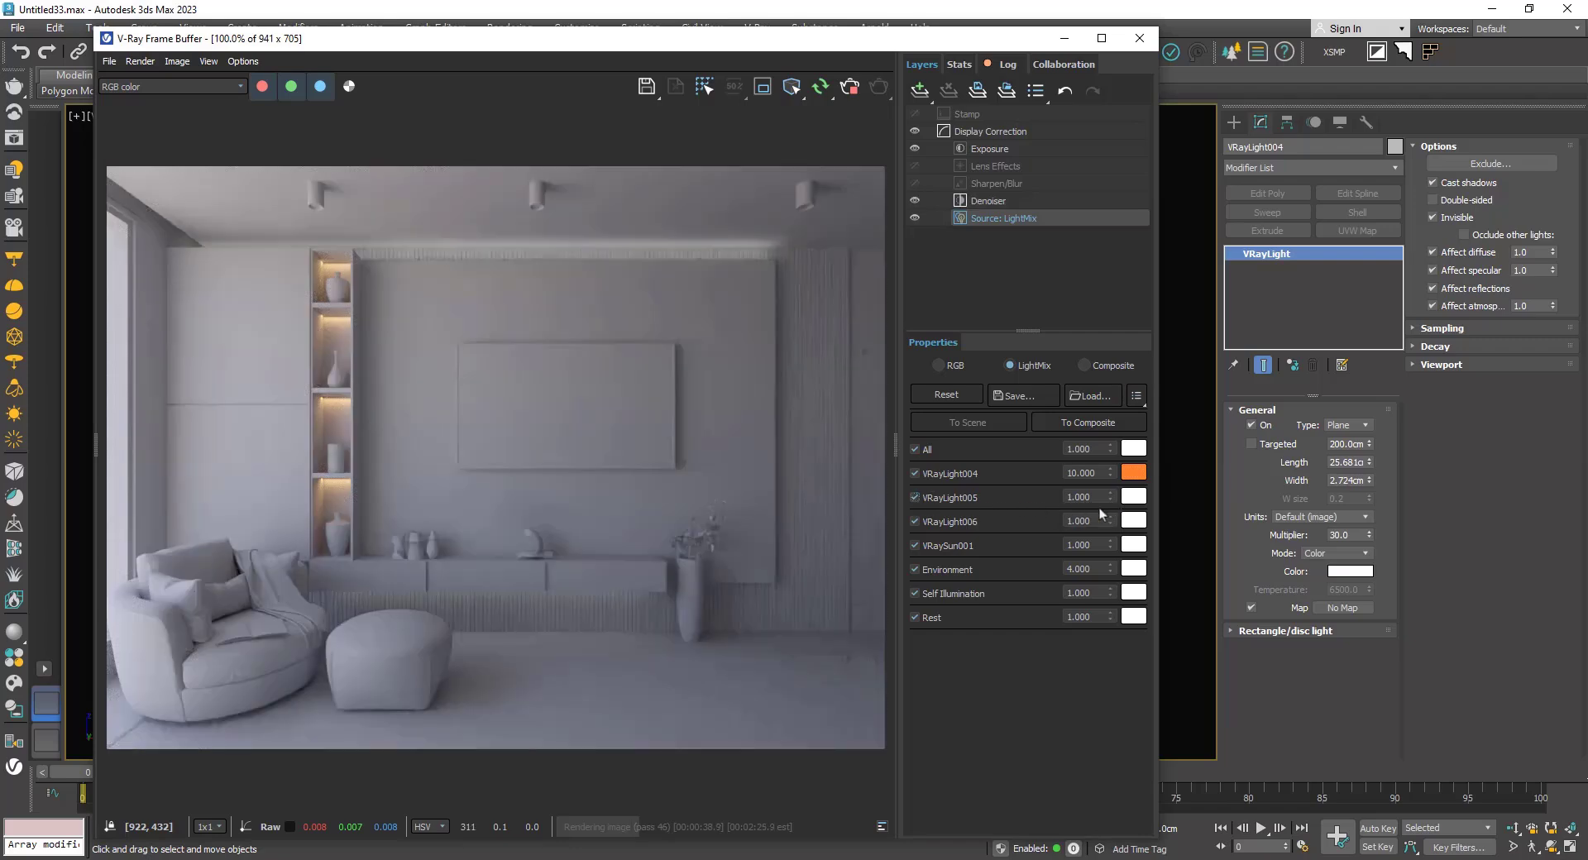
Step: Set VRayLight005 in LightMix to a 3000 K colour and an intensity of 10
click(1137, 502)
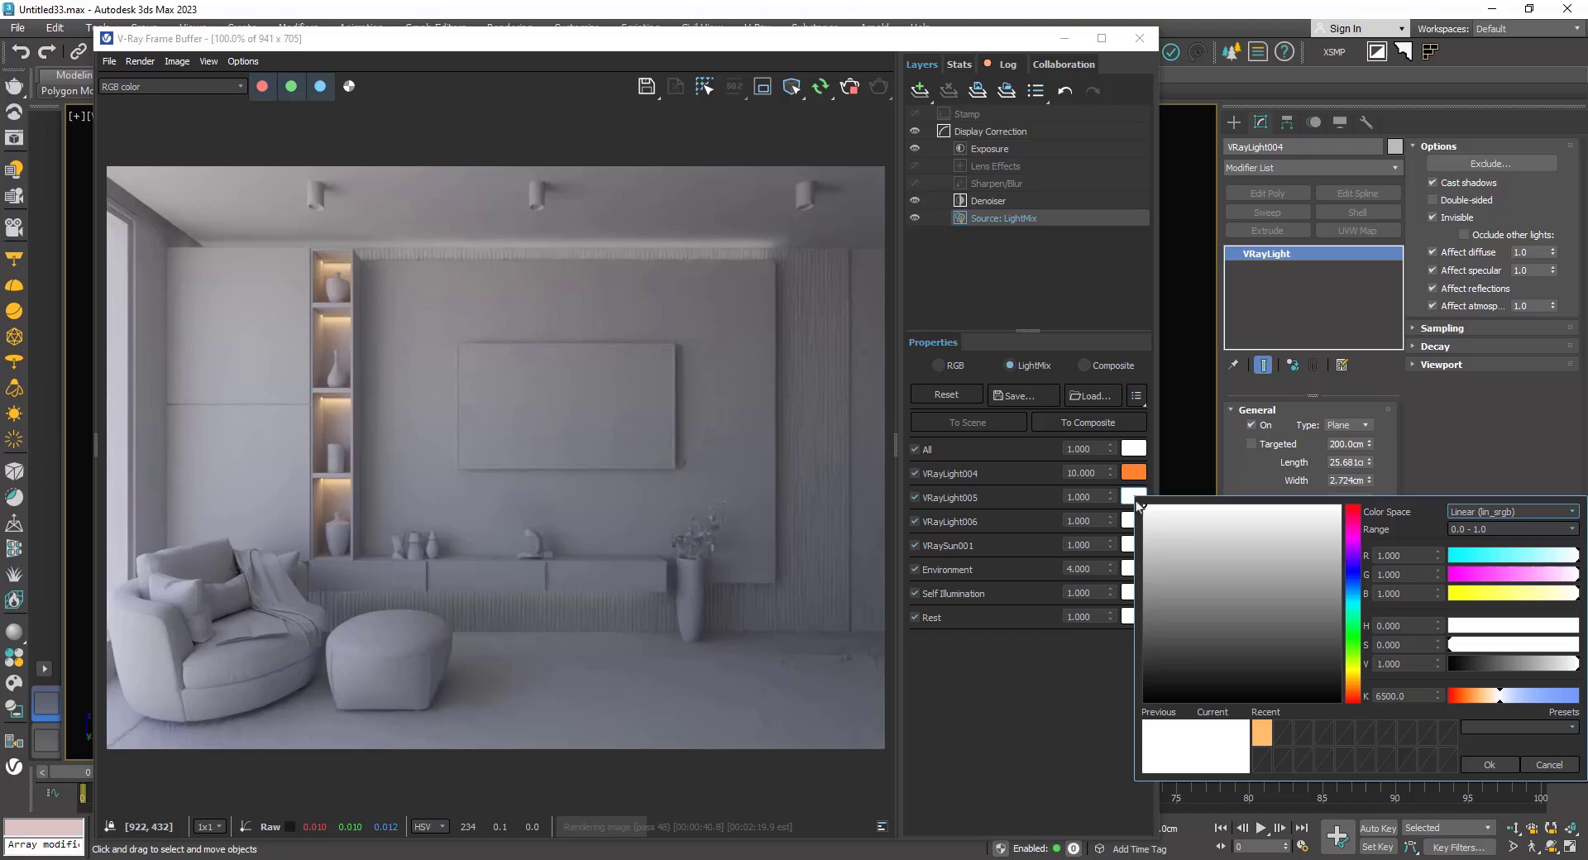
text(3000)
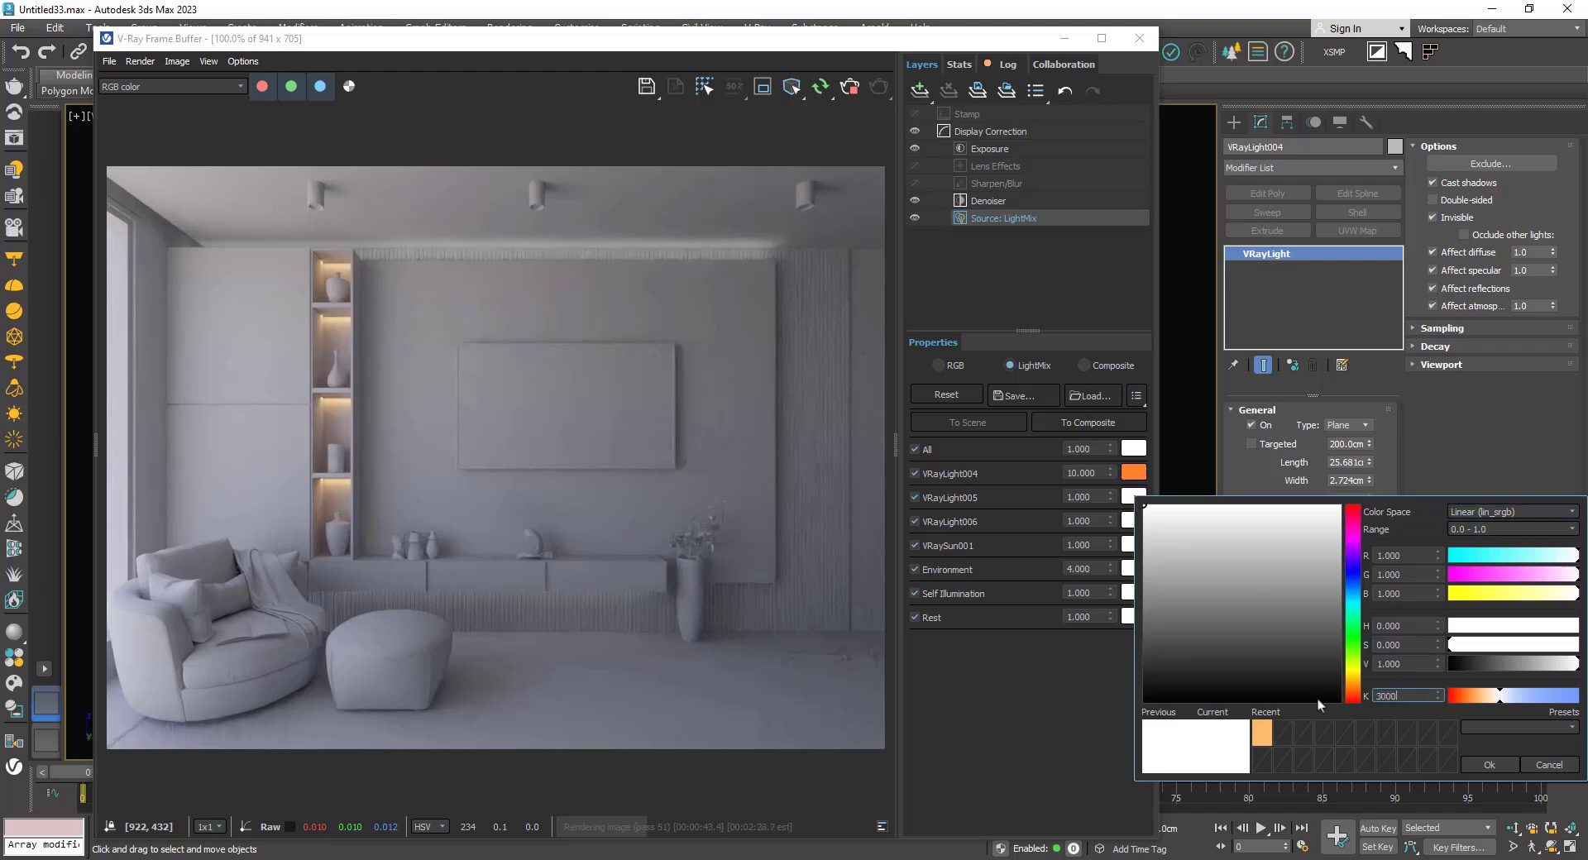
key(Return)
click(1491, 765)
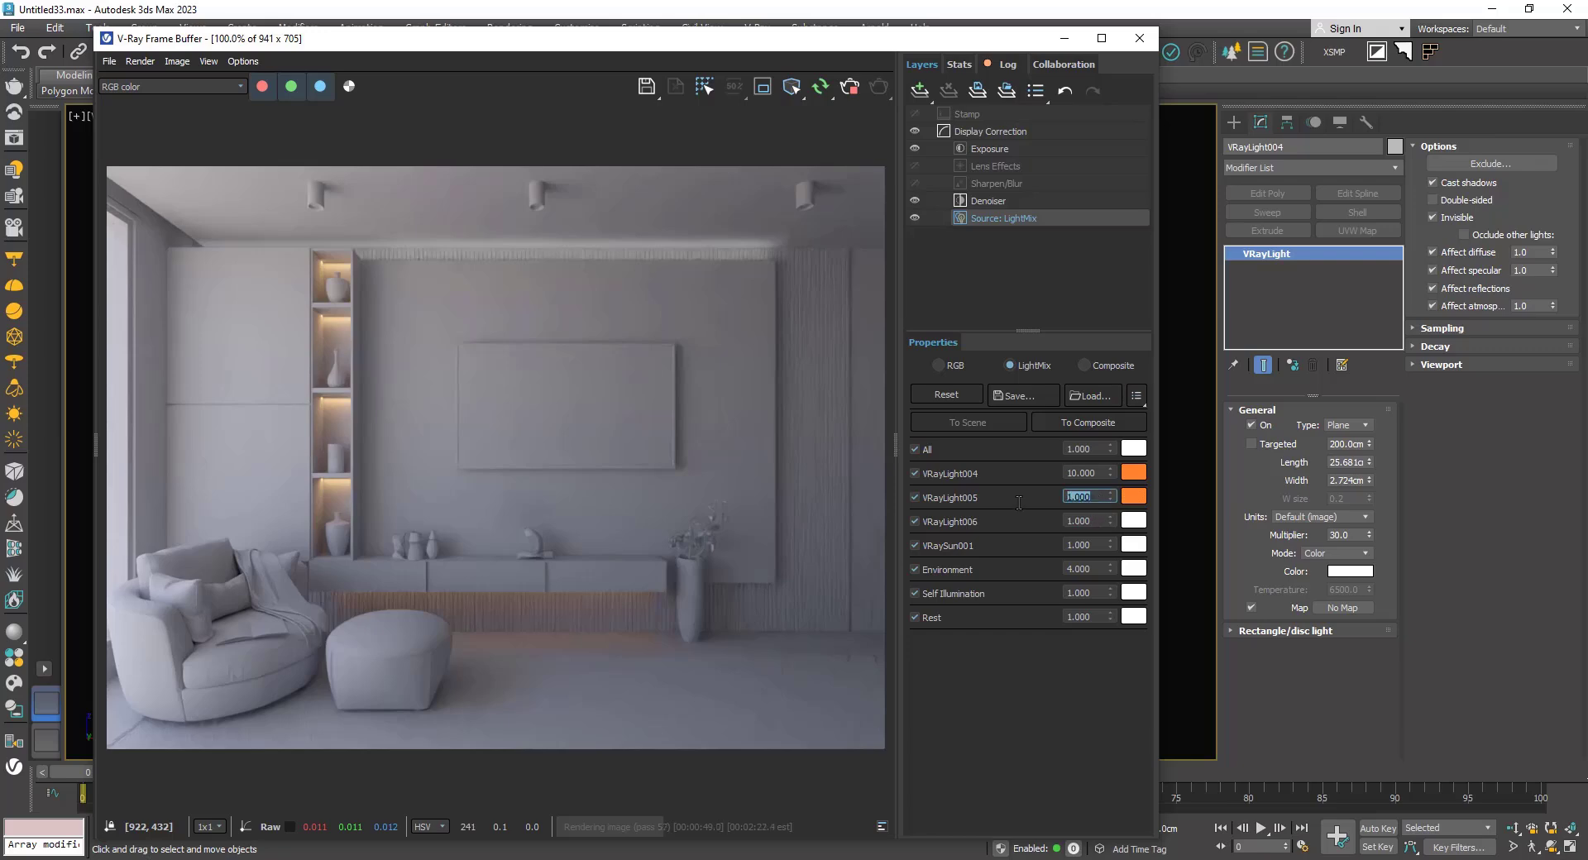
text(10)
key(Return)
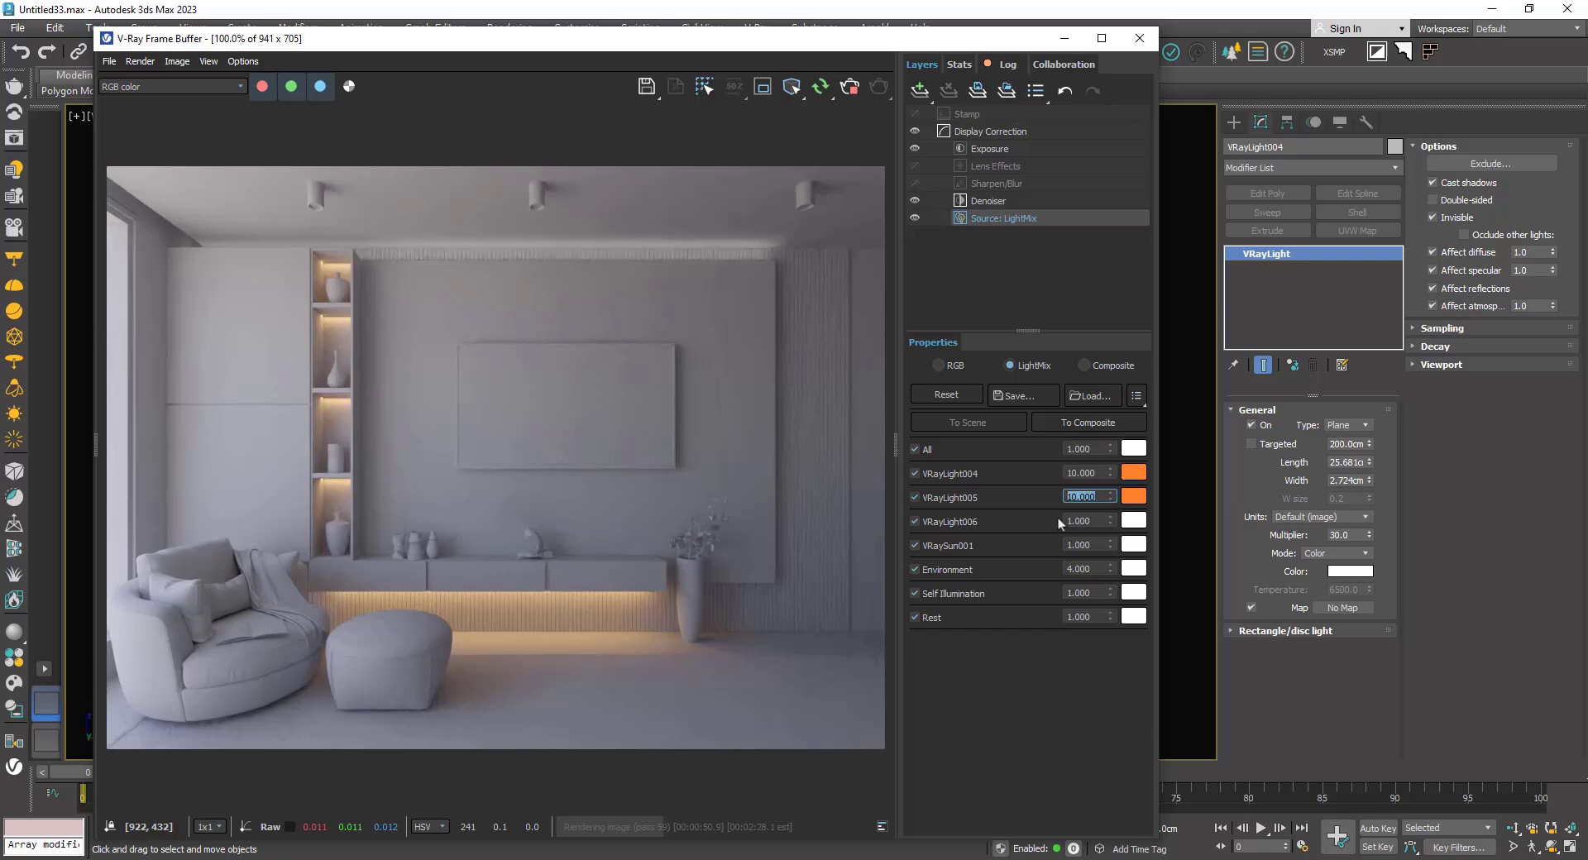
Step: Set VRayLight006 in LightMix to a 3000 K colour and an intensity of 7.55
double_click(1091, 521)
text(10)
key(Return)
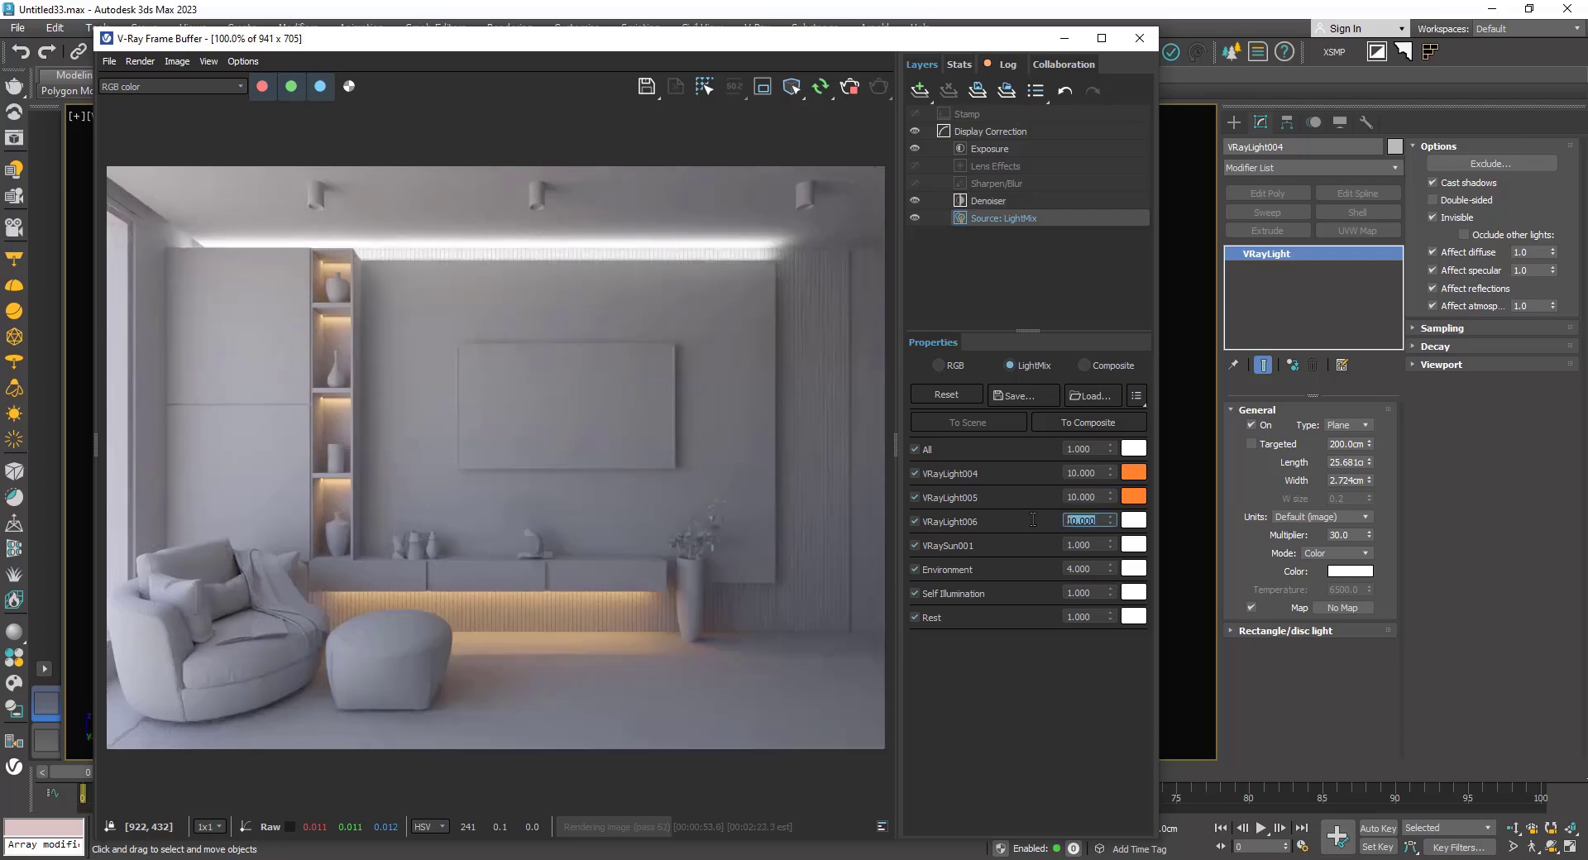
click(1126, 523)
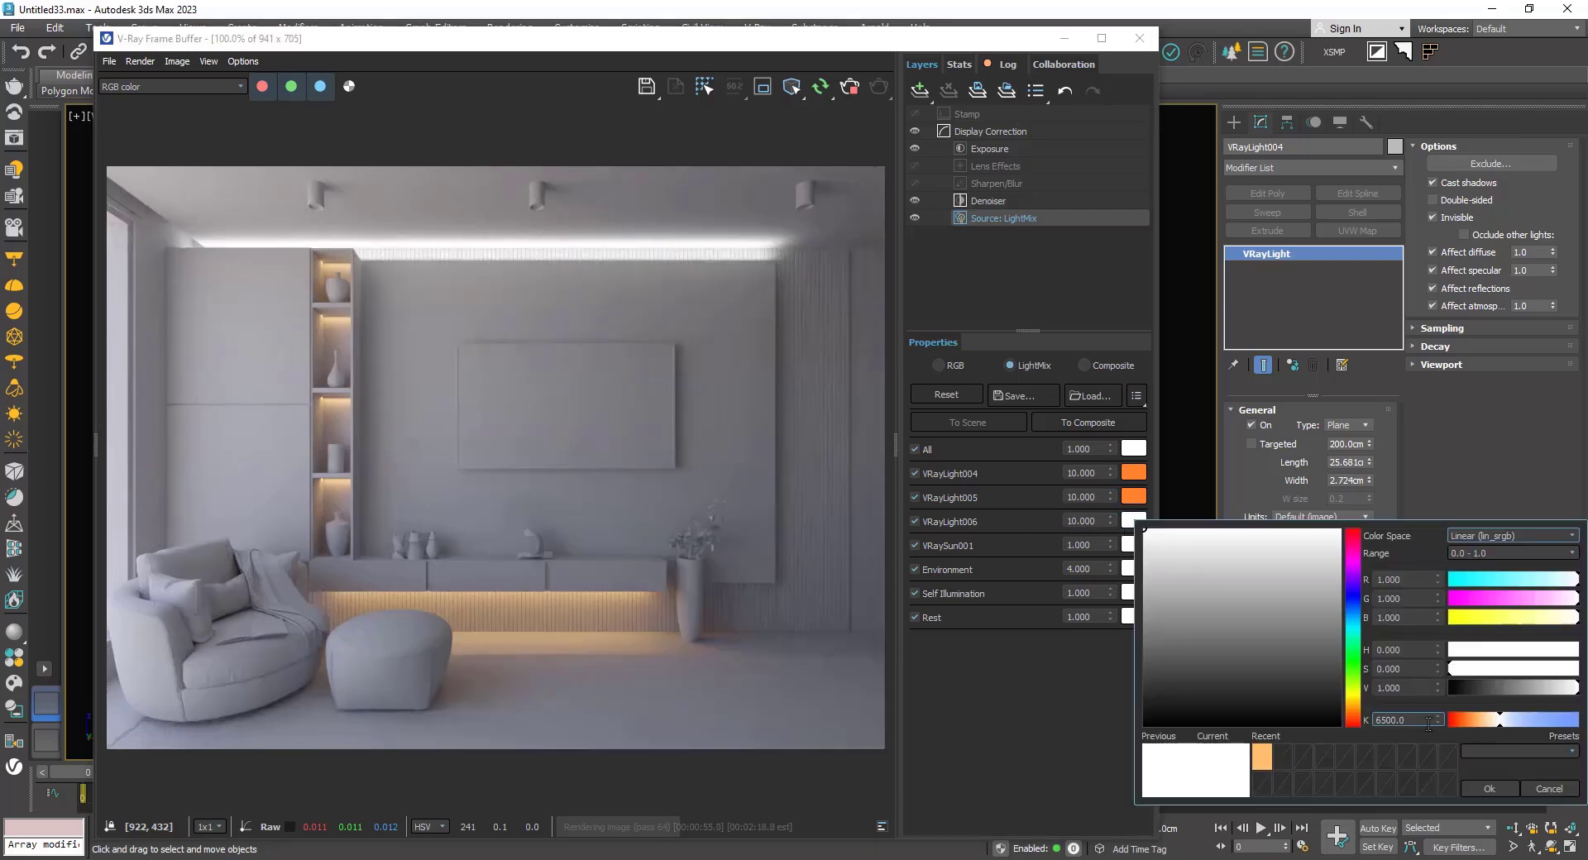
text(3000)
key(Return)
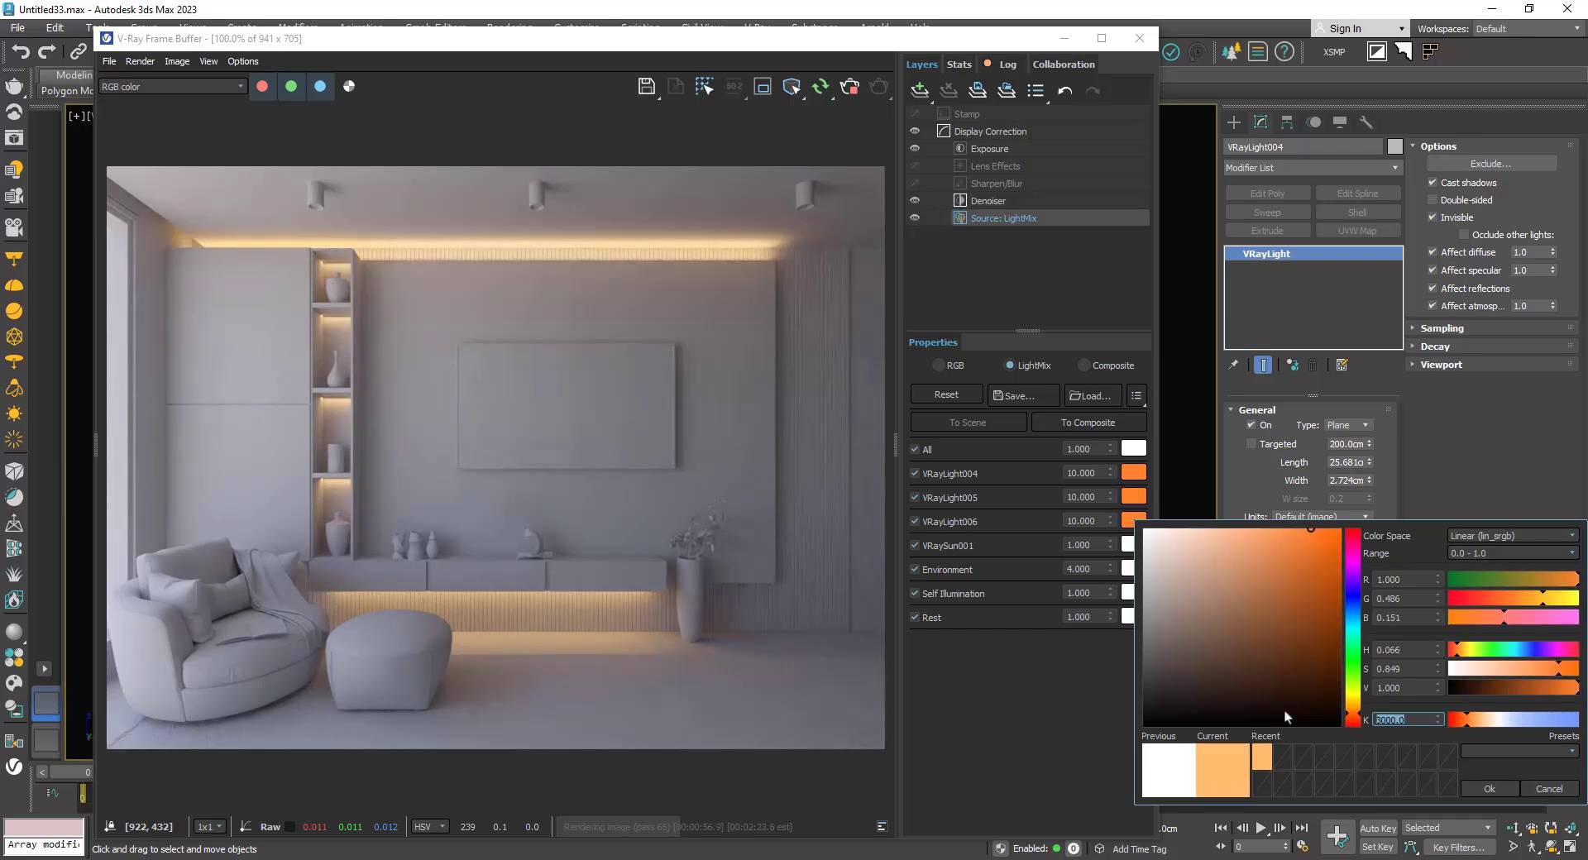
click(1473, 793)
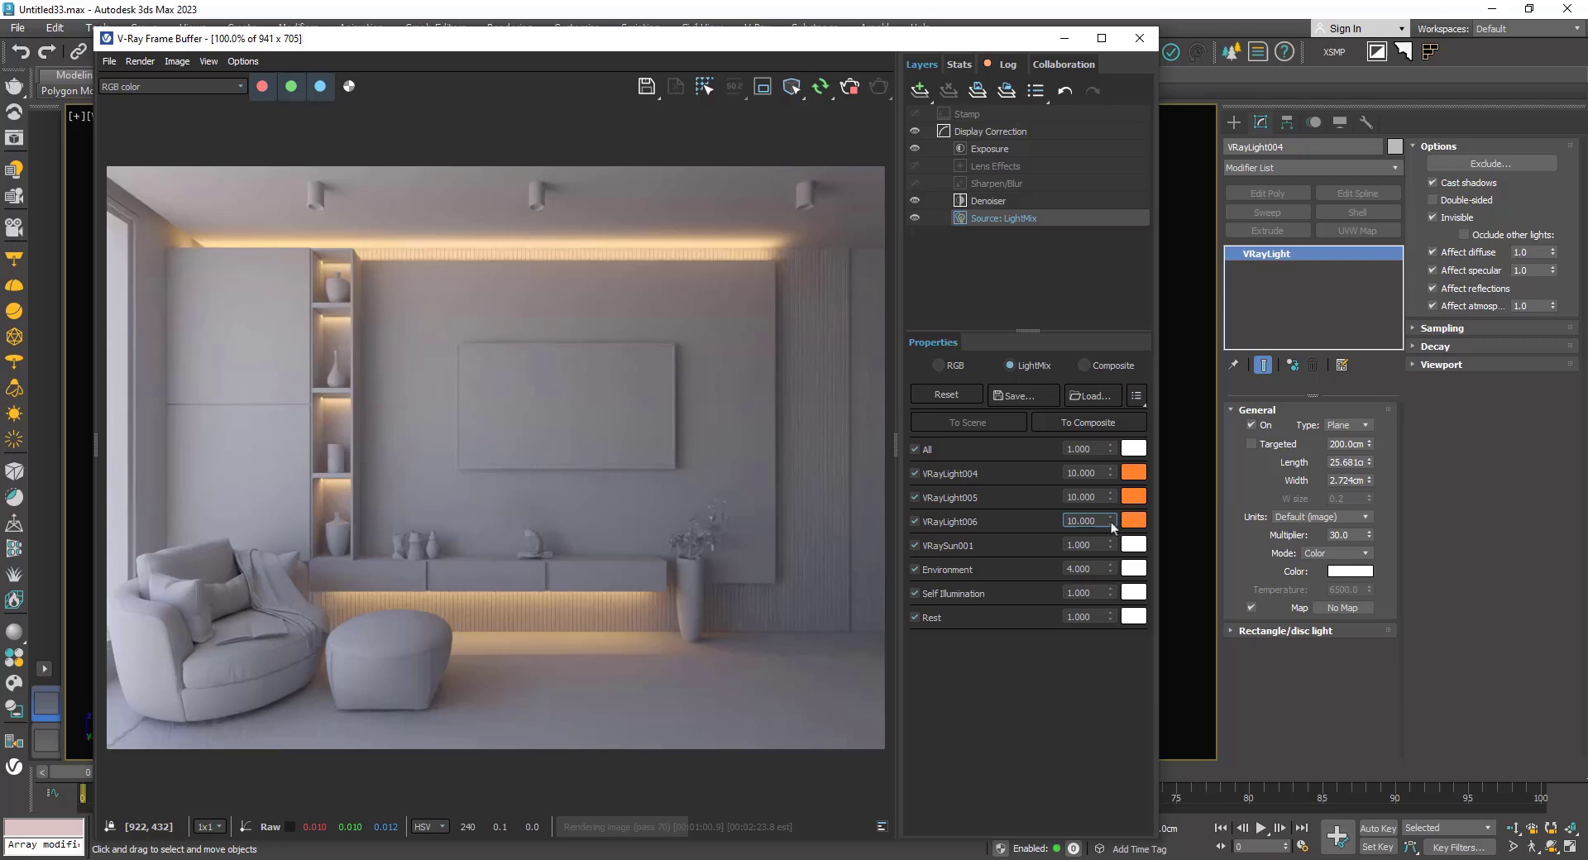
drag(1112, 524, 1111, 565)
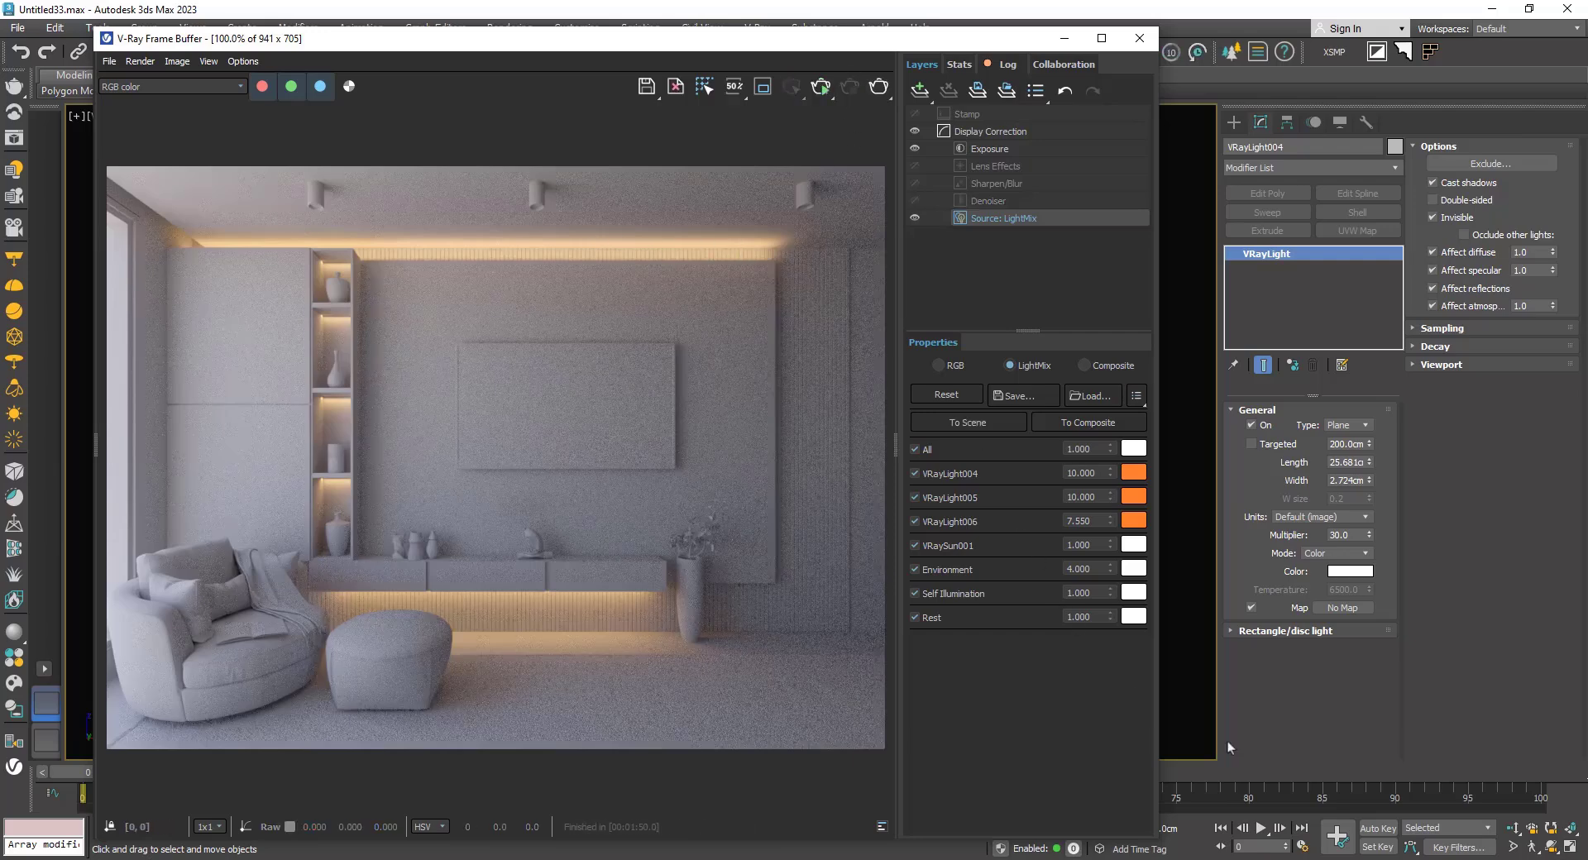
Step: Minimize the stopped render window, set the selection filter to All and pick the ceiling spotlight nearest the window-less side wall
click(1065, 44)
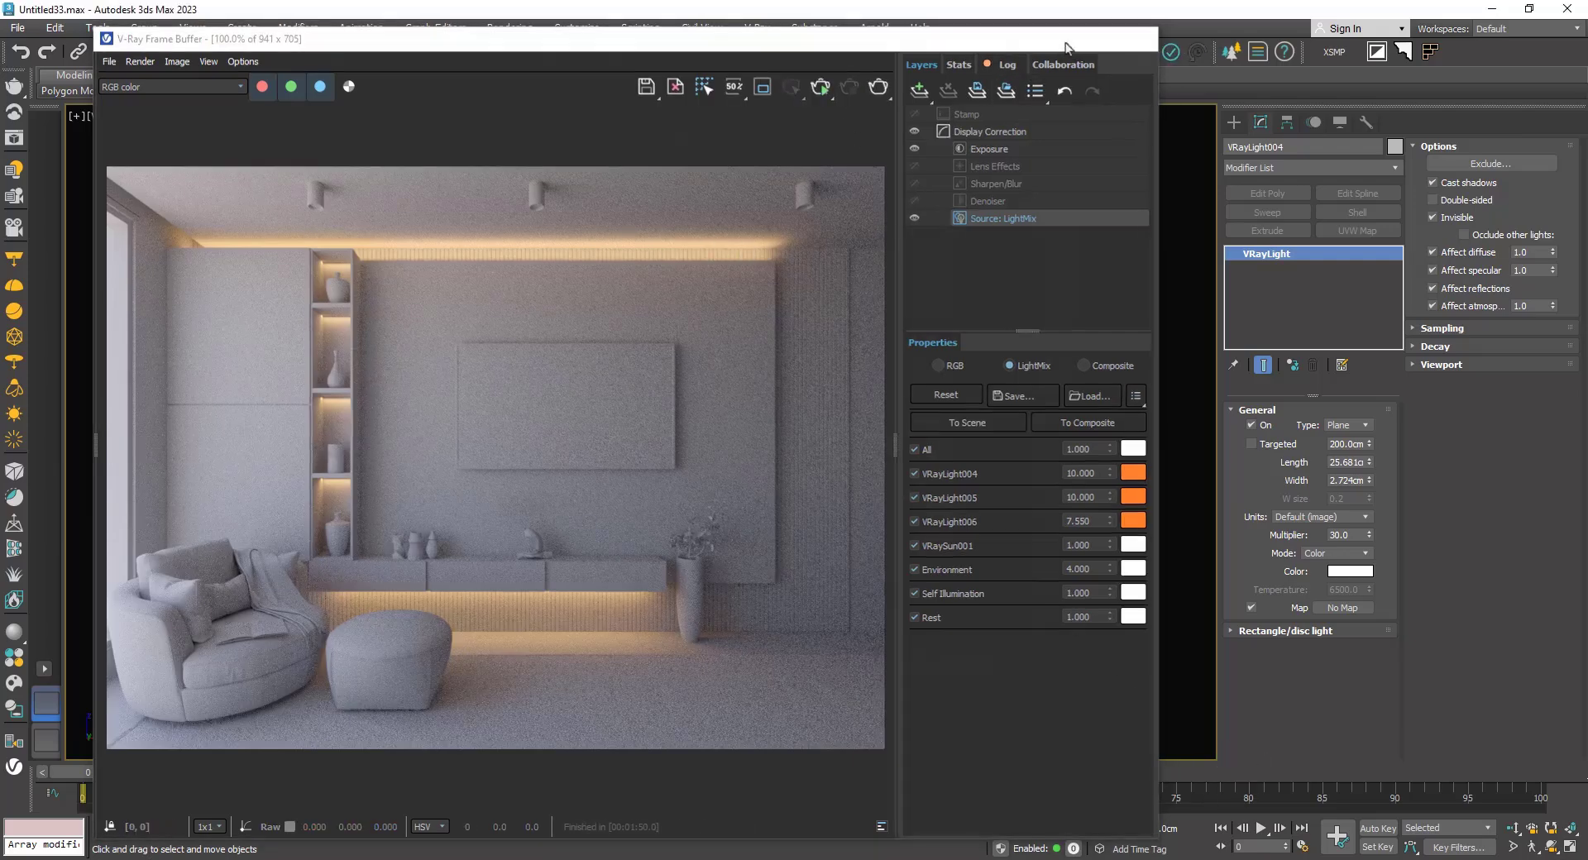
click(1065, 43)
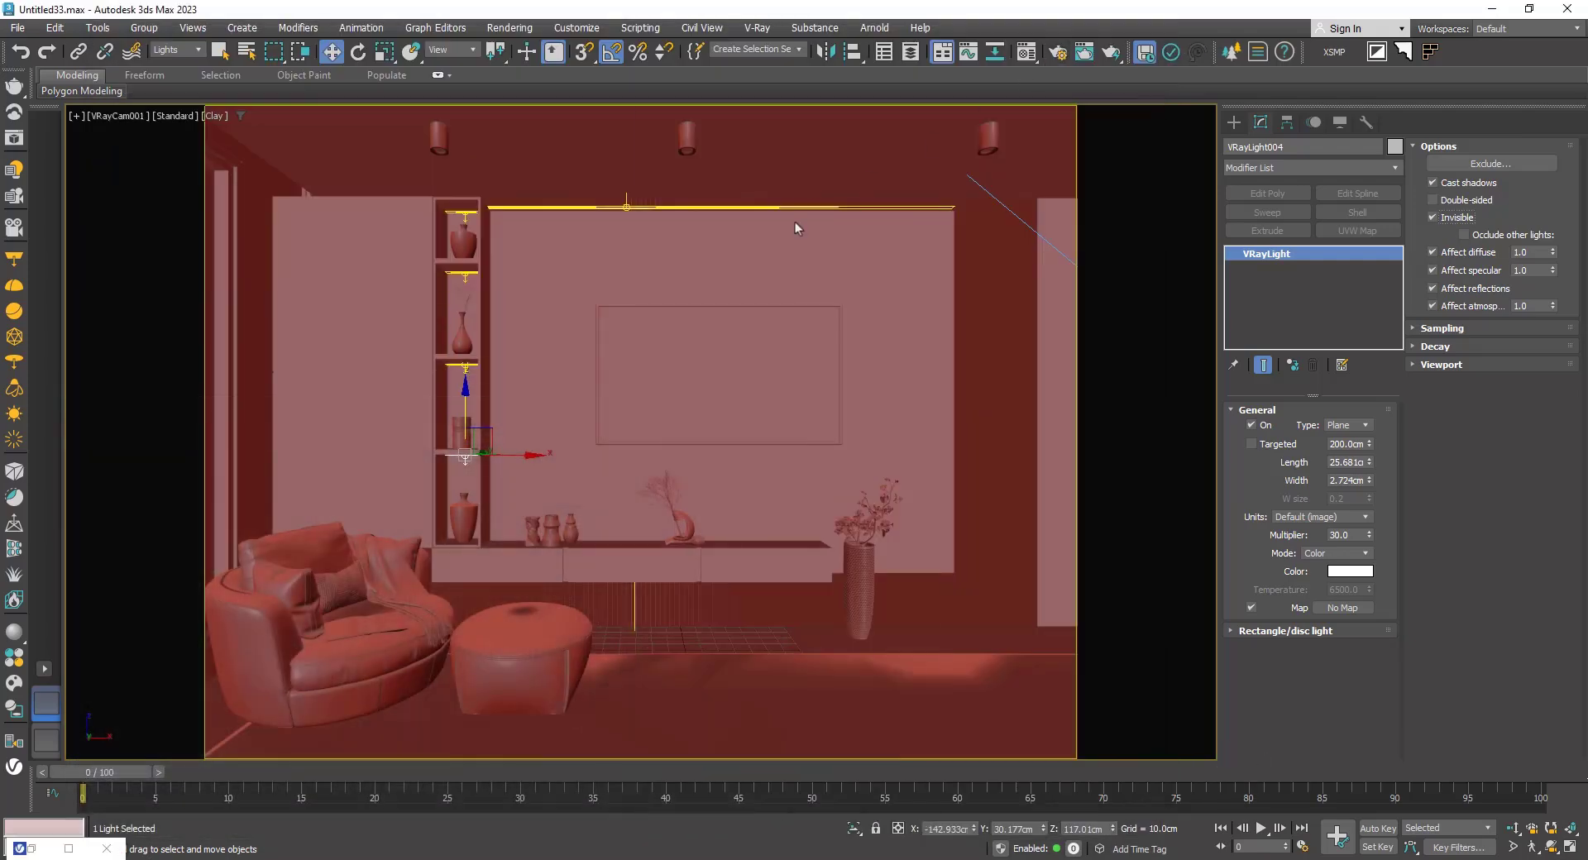
click(991, 146)
click(175, 49)
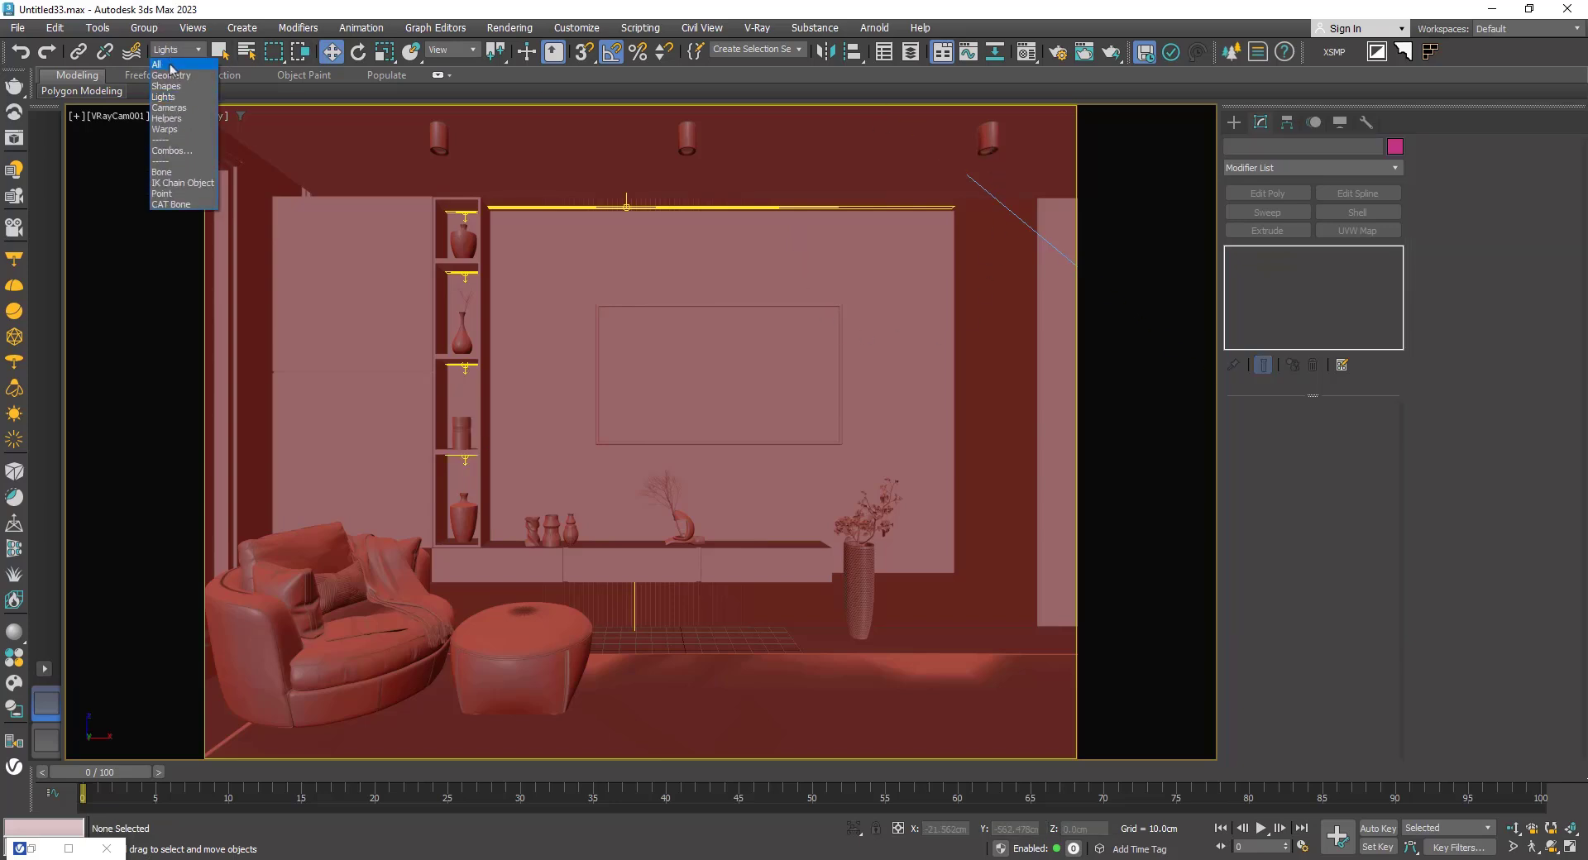
click(169, 65)
click(993, 139)
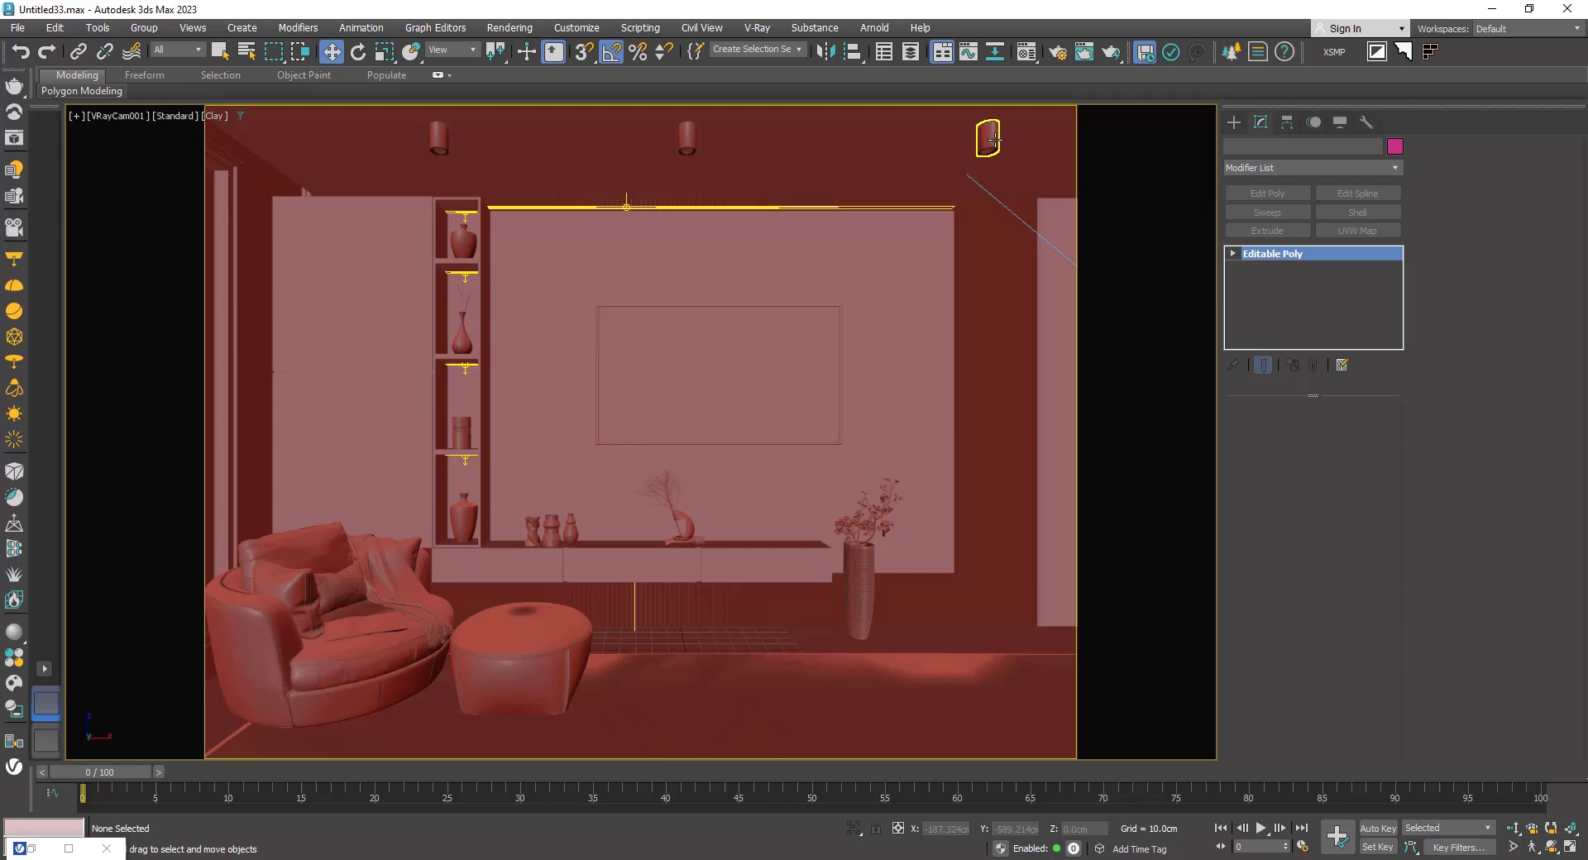
Step: Create a targeted VRayIES light on the room's roof in the Perspective view
key(p)
alt+middle_drag(876, 281, 911, 307)
scroll(890, 284, down, 4)
click(1035, 246)
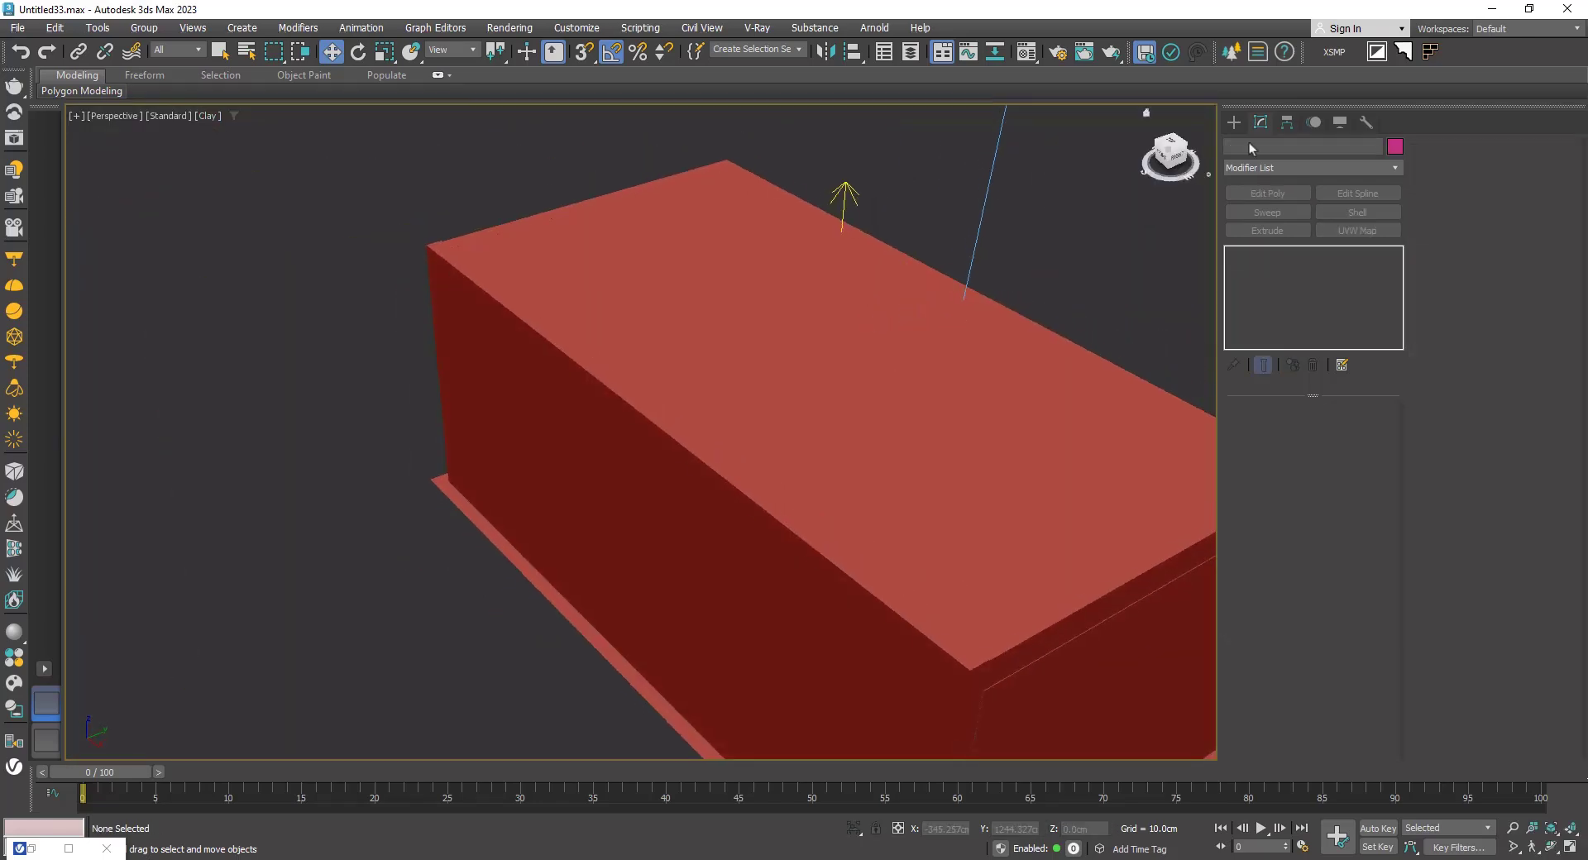
click(1234, 122)
click(1267, 253)
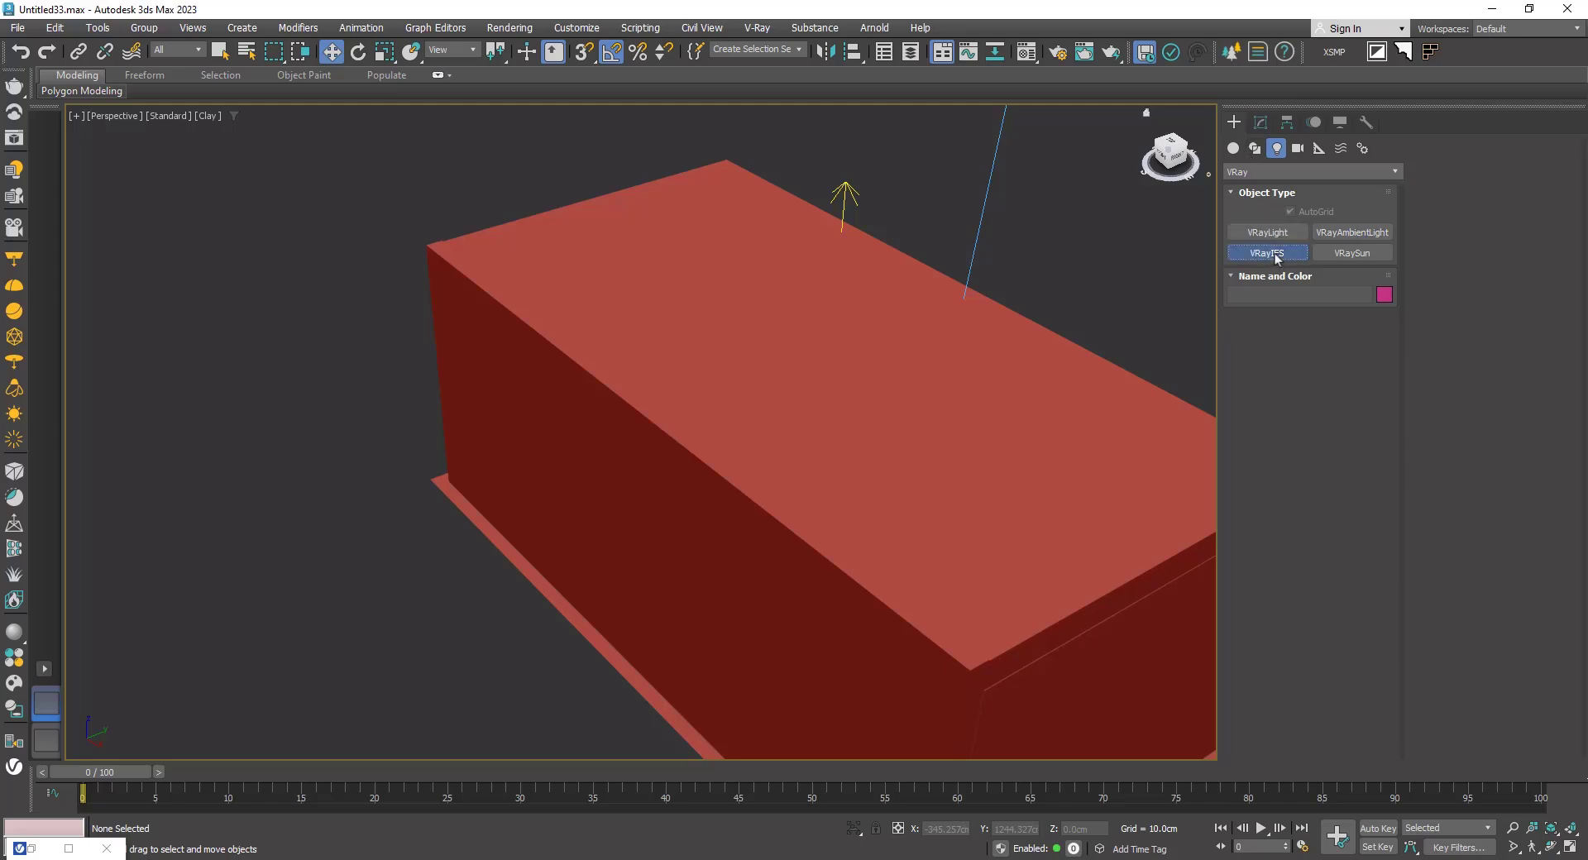
middle_drag(974, 362, 831, 412)
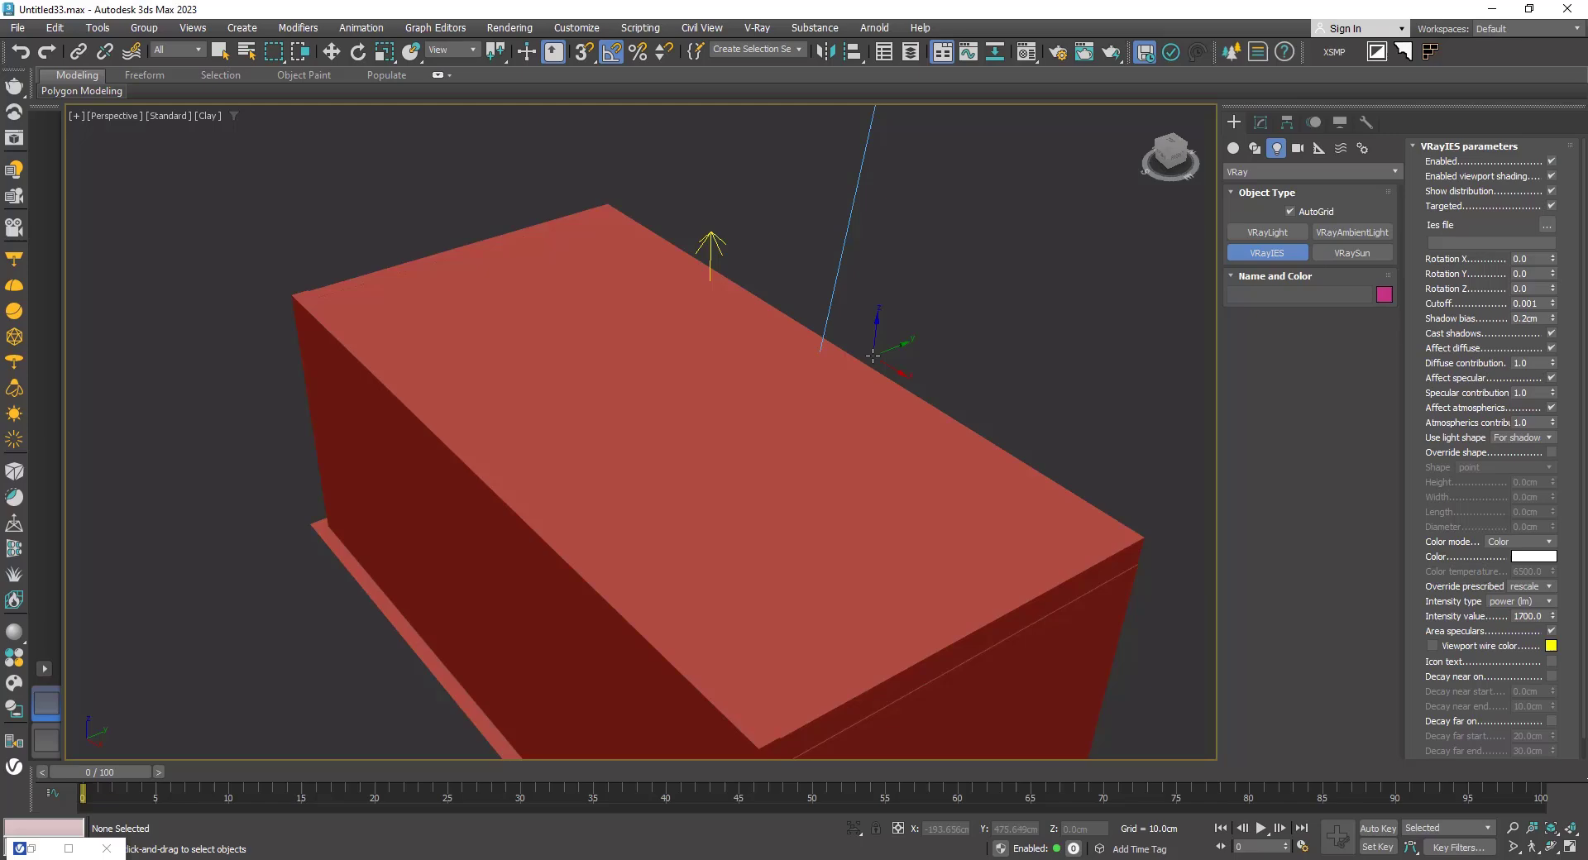
drag(773, 369, 773, 474)
alt+middle_drag(772, 475, 819, 393)
right_click(859, 423)
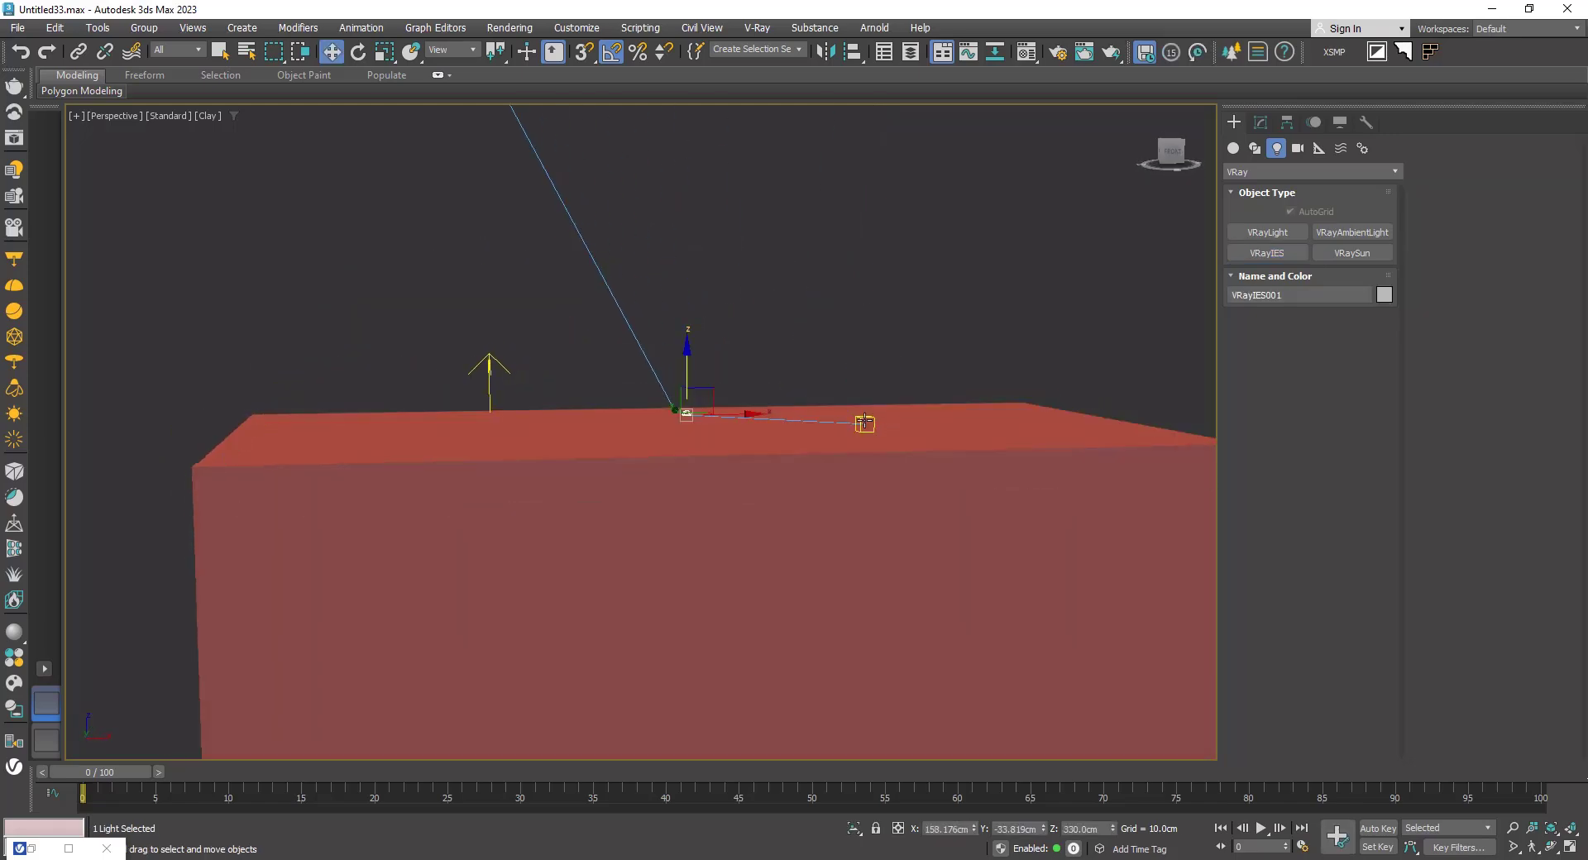
Step: In the wireframe Top view, move the VRayIES target onto the centre of the ceiling spotlight nearest the dining table
key(t)
key(F3)
key(z)
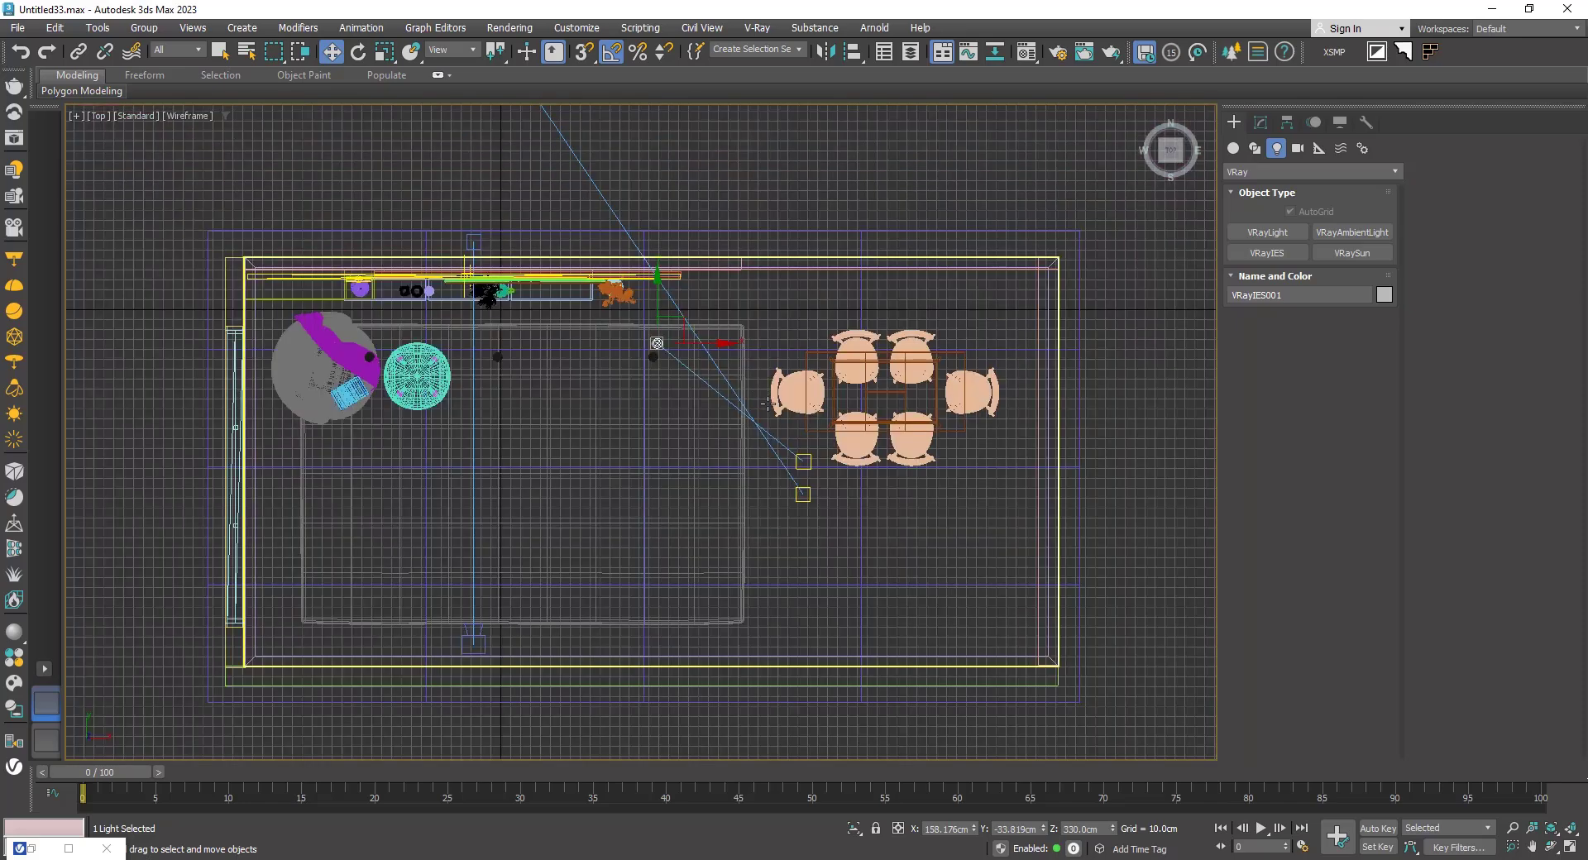
click(803, 462)
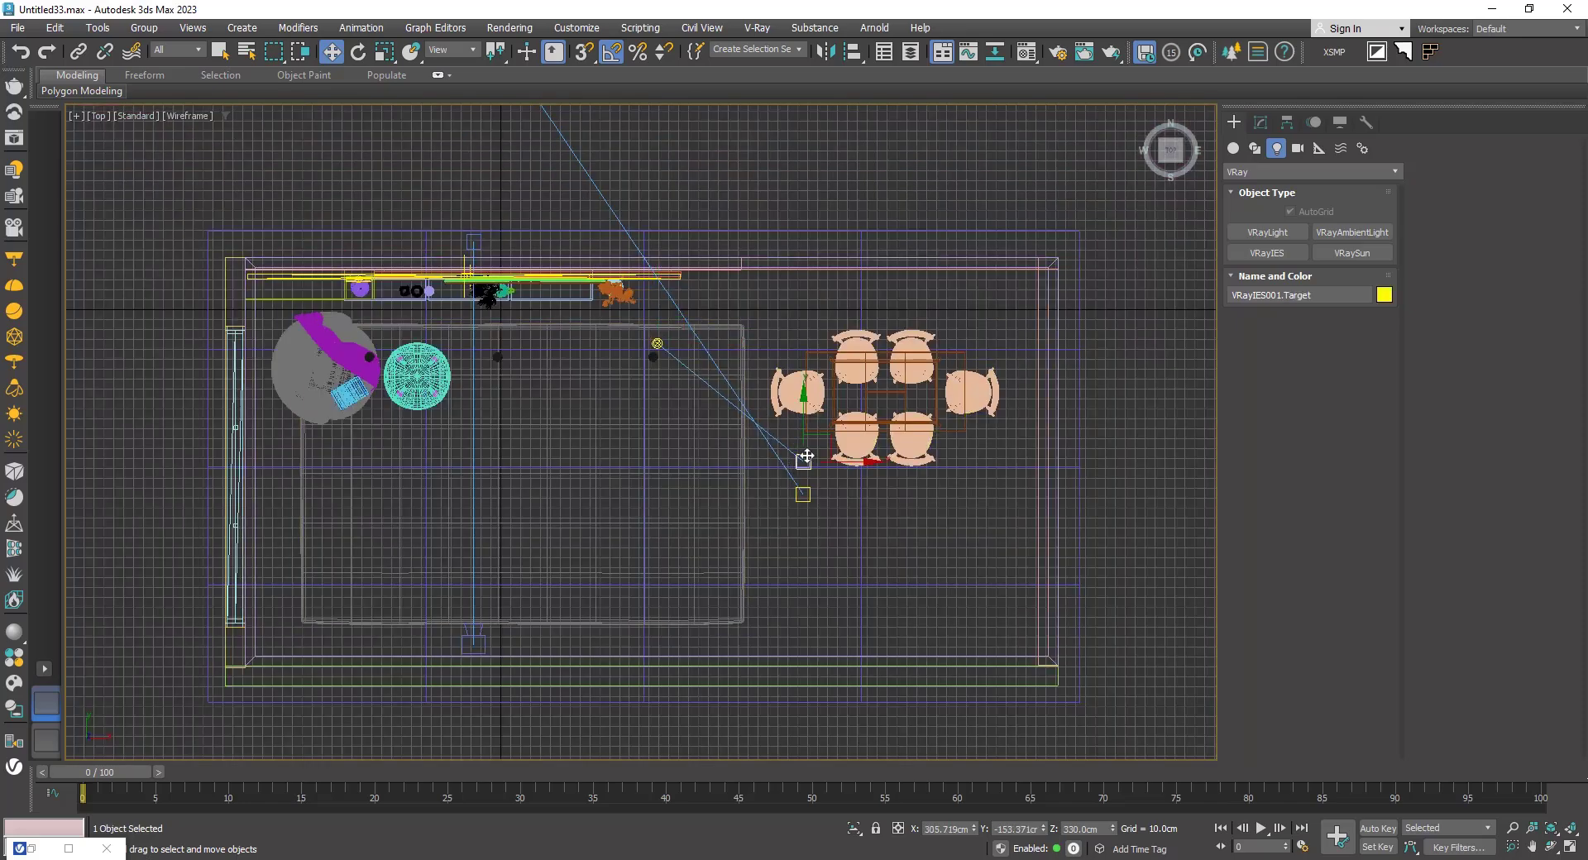
drag(804, 463, 654, 361)
scroll(660, 364, up, 10)
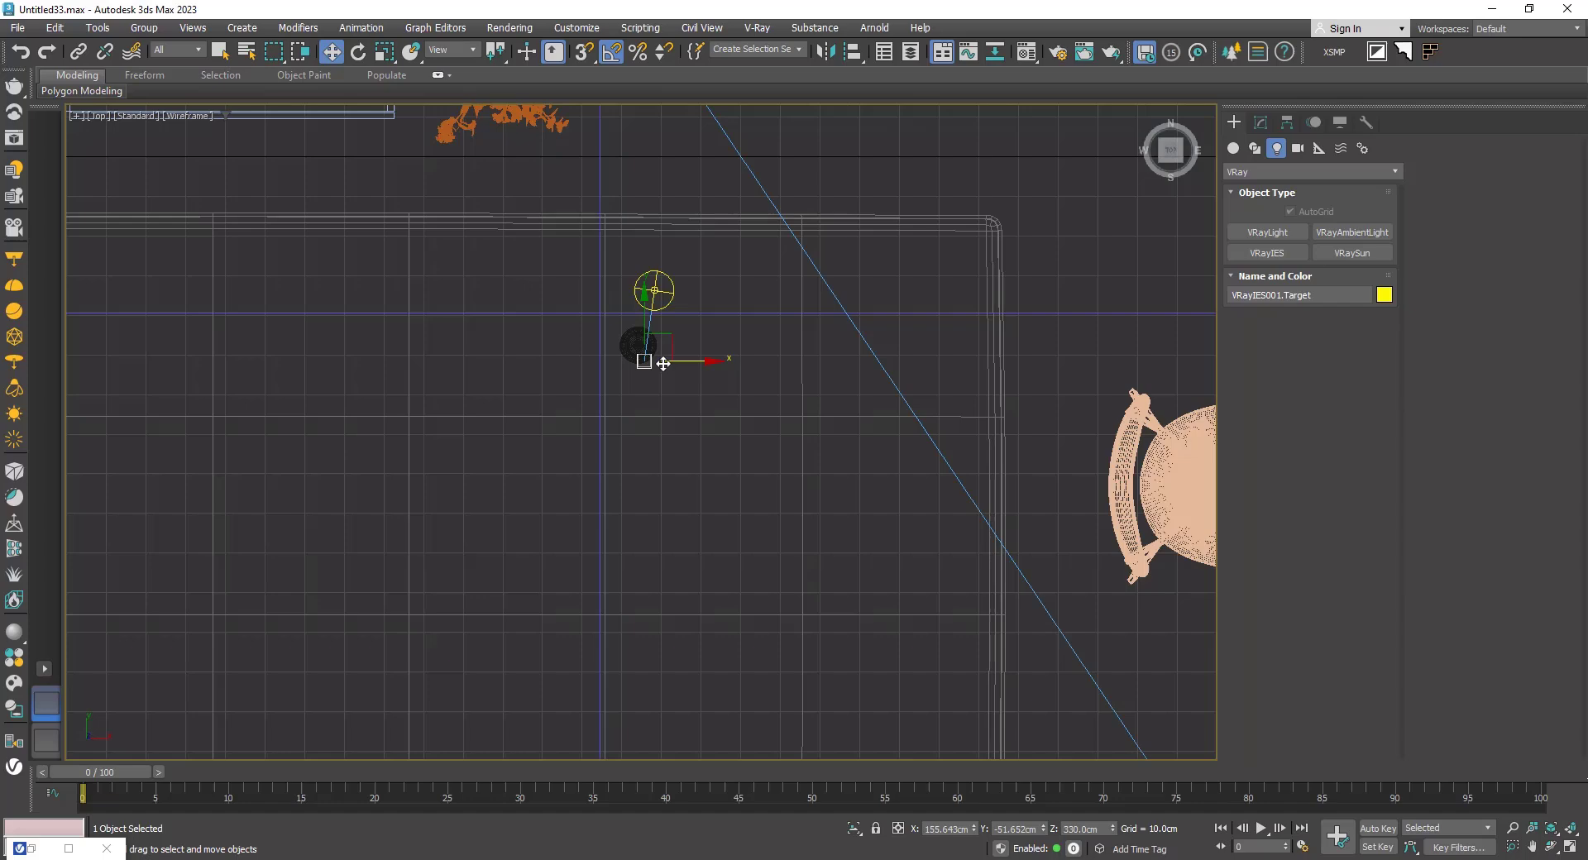
middle_drag(663, 365, 718, 504)
drag(670, 496, 655, 460)
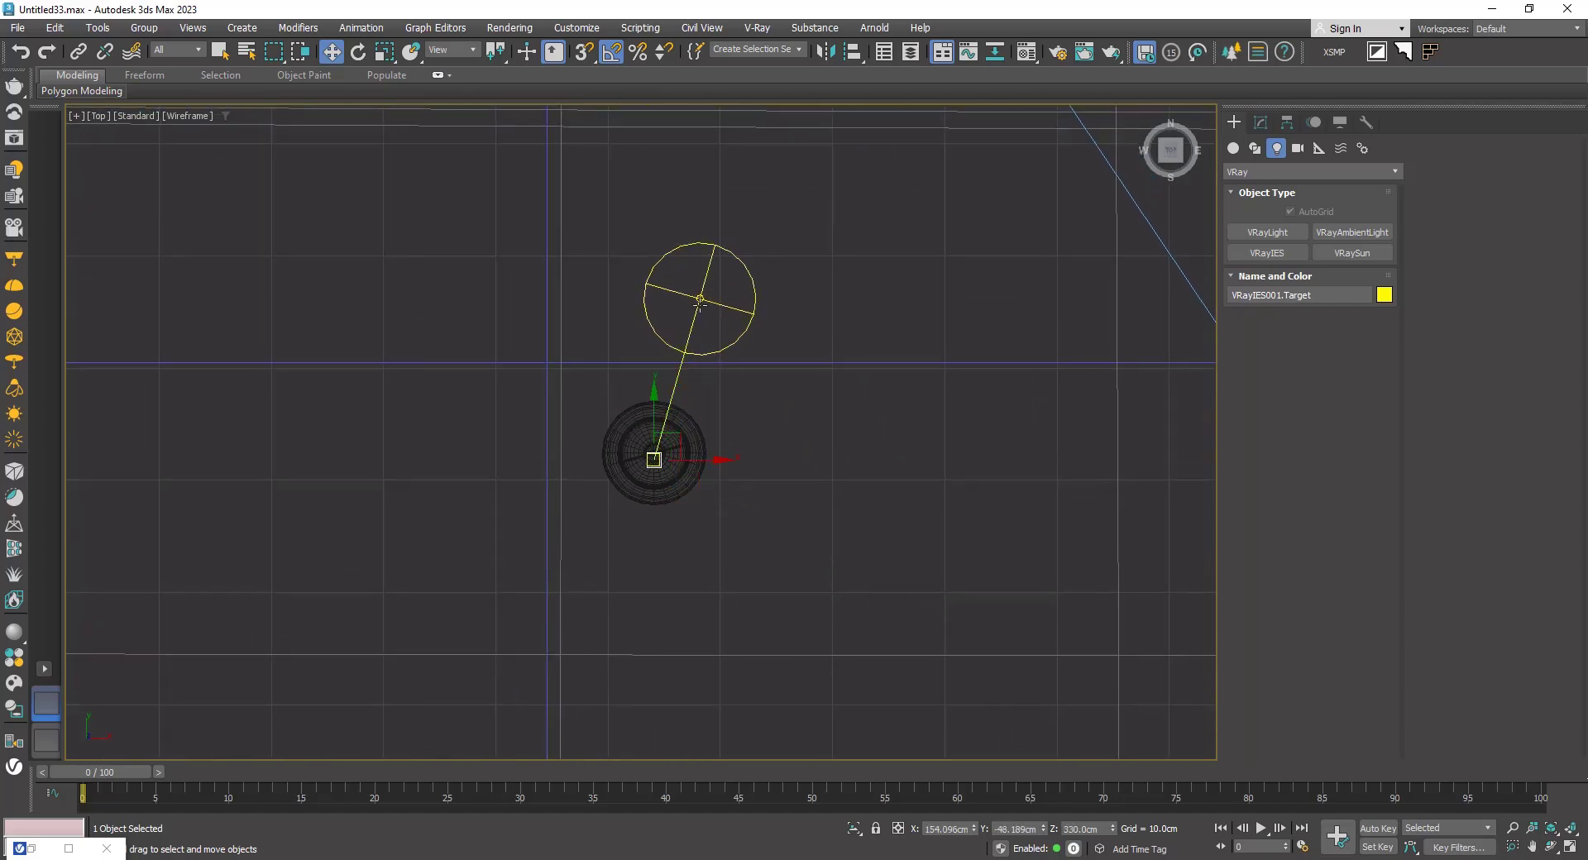
Step: Move the VRayIES light onto the same spotlight's centre, over its target, and return to the VRayCam001 view
click(699, 303)
drag(700, 303, 653, 457)
alt+middle_drag(653, 458, 695, 347)
scroll(693, 351, down, 3)
key(c)
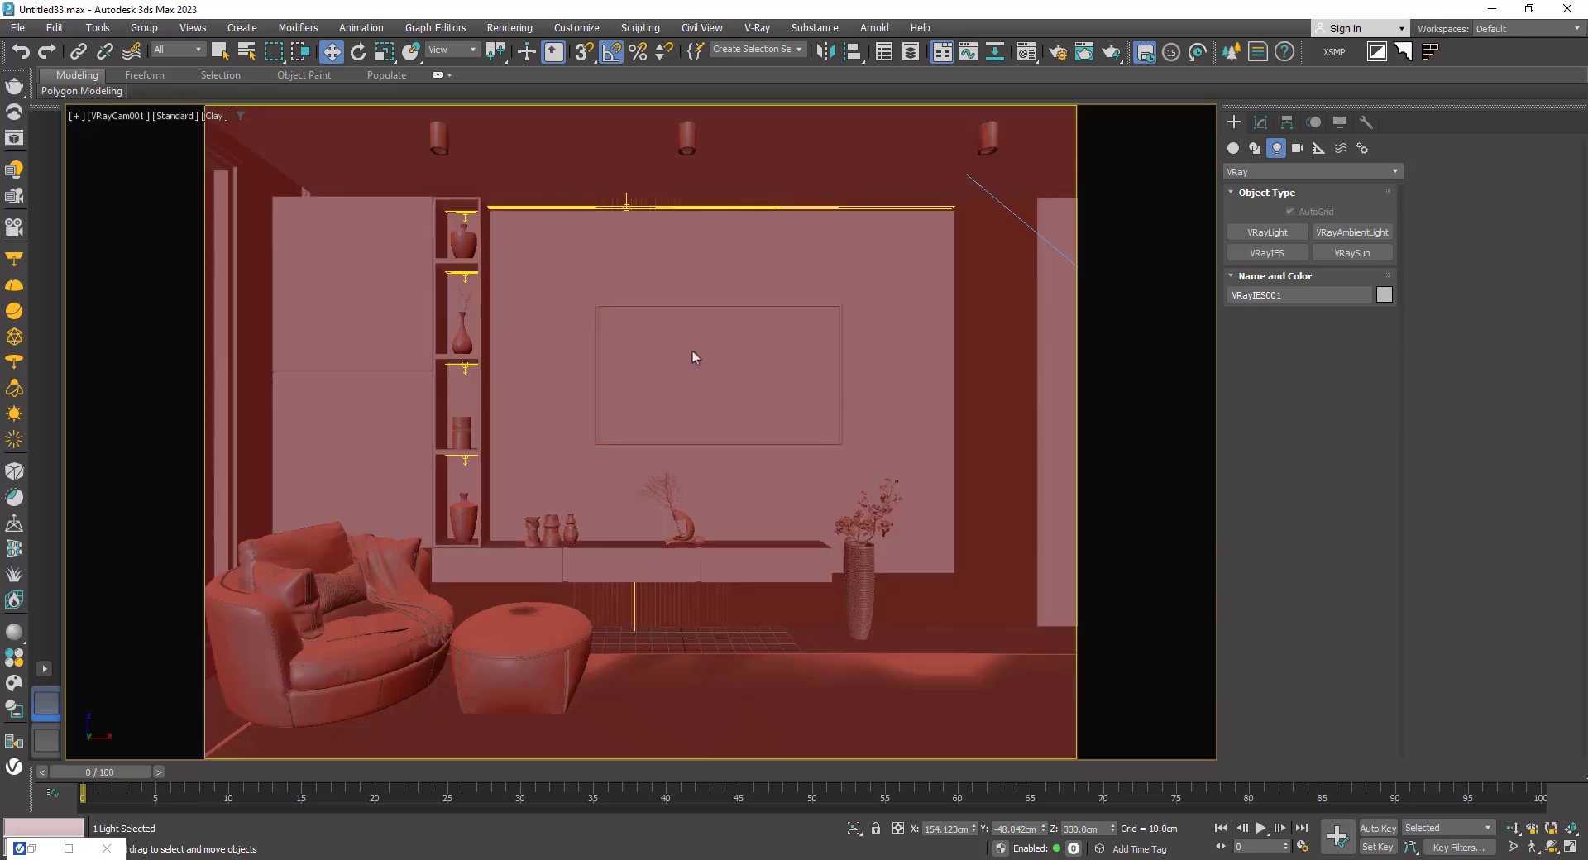
Step: Lower the VRayIES light and its target to just below the ceiling spotlight in the Perspective view and return to VRayCam001
key(p)
scroll(808, 344, up, 10)
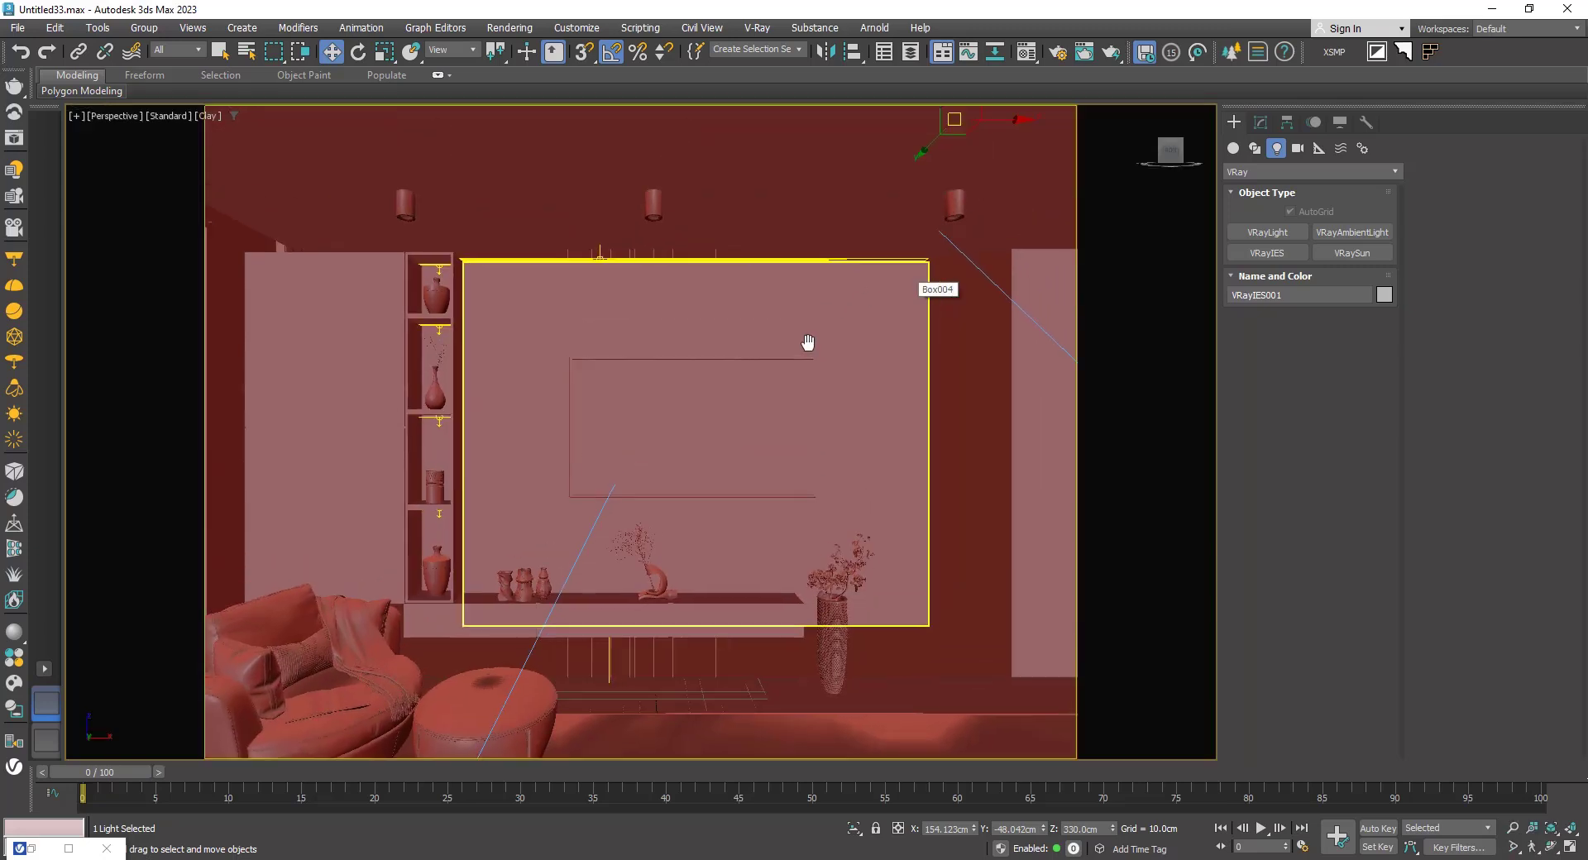
scroll(828, 296, down, 6)
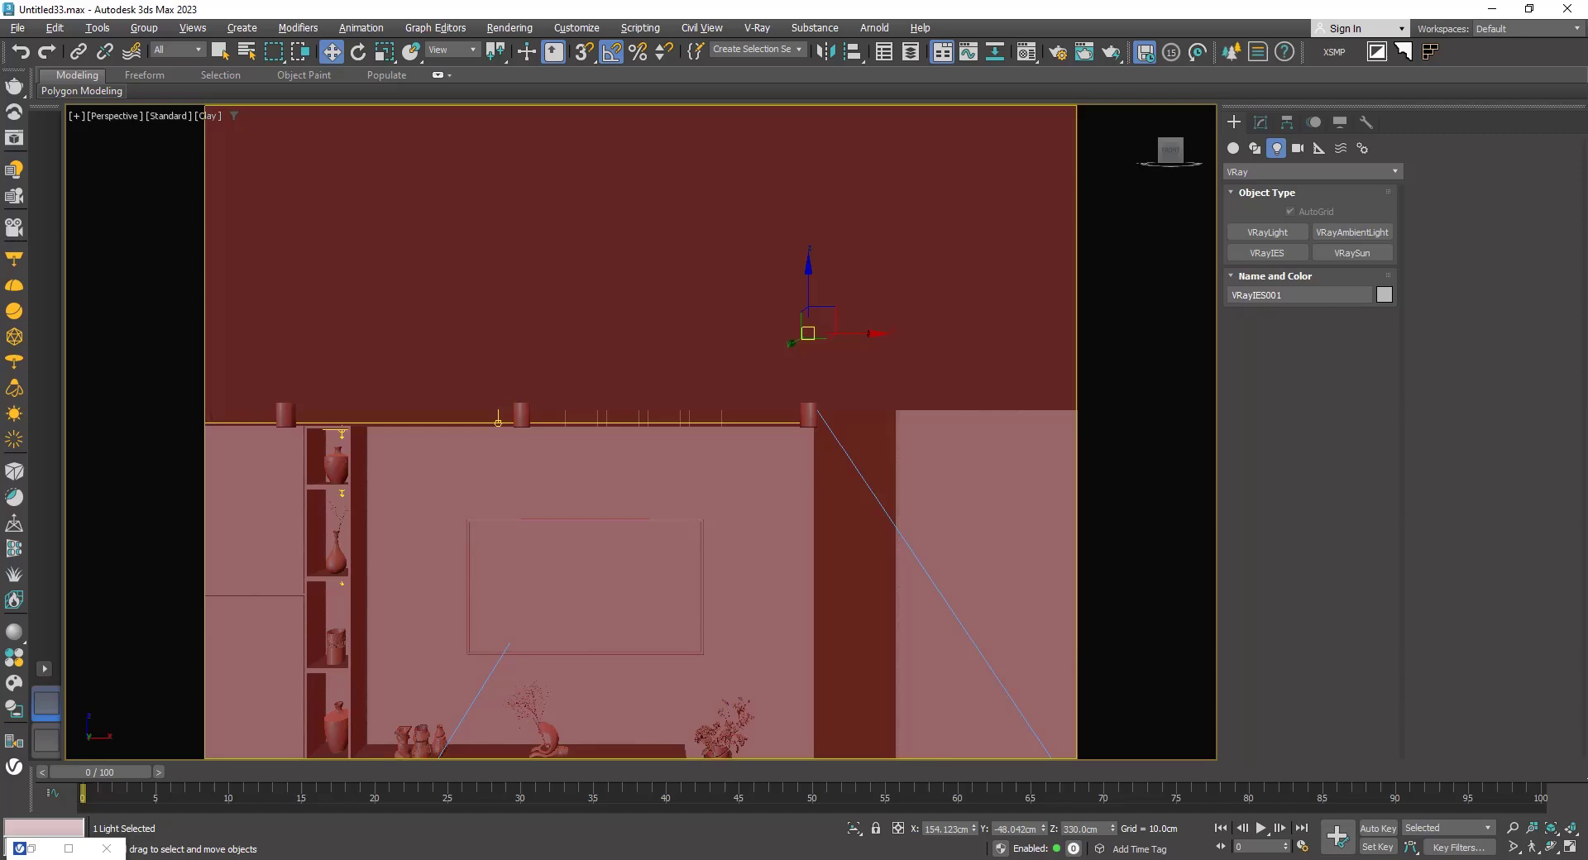
key(F3)
drag(802, 304, 805, 439)
middle_drag(805, 439, 833, 324)
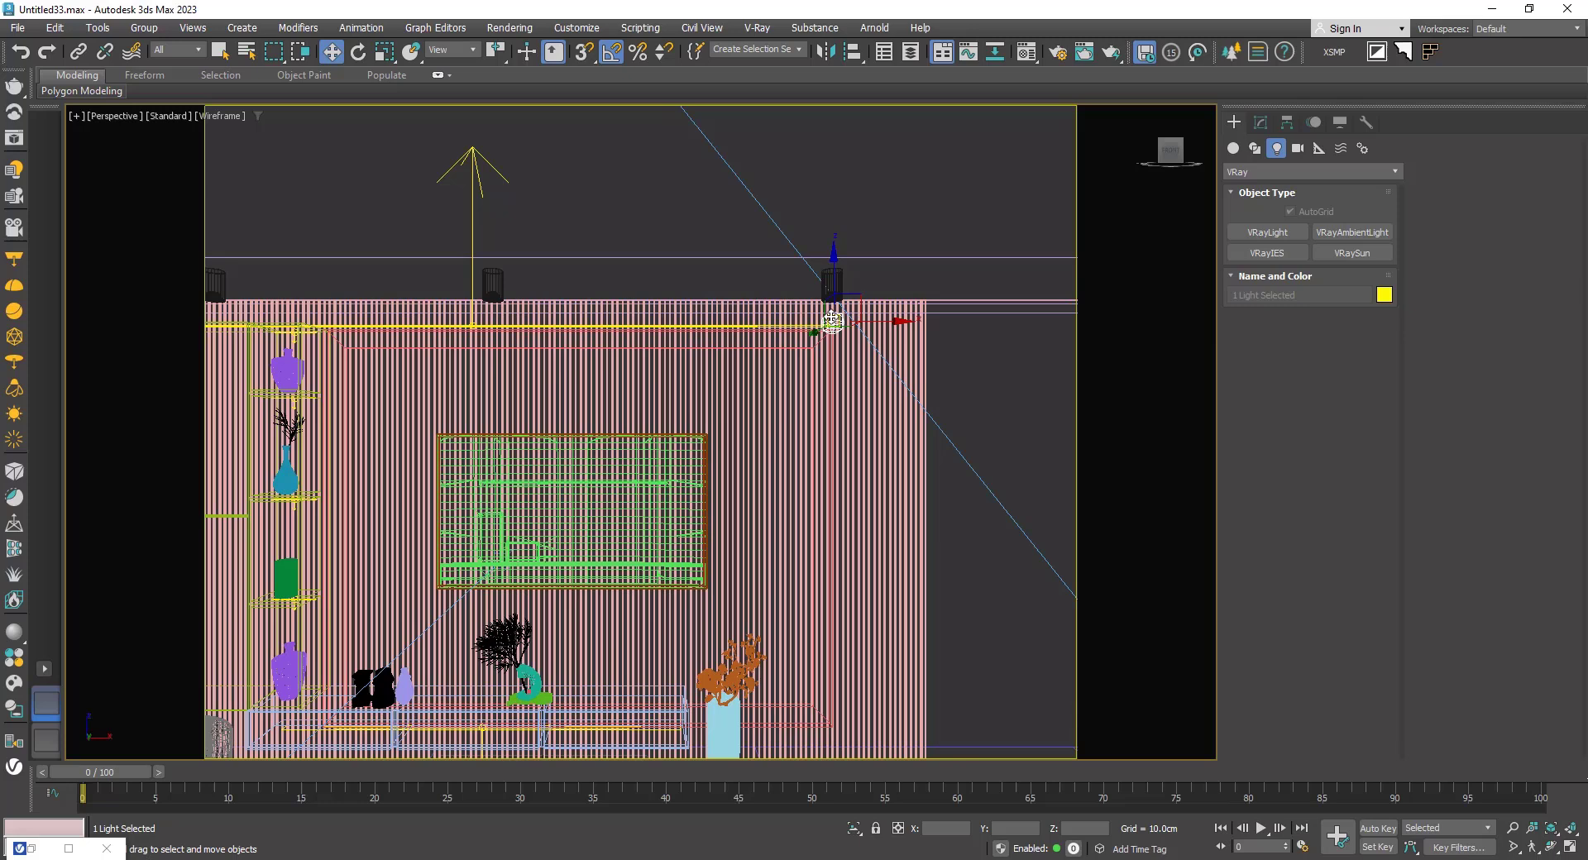
key(F3)
key(c)
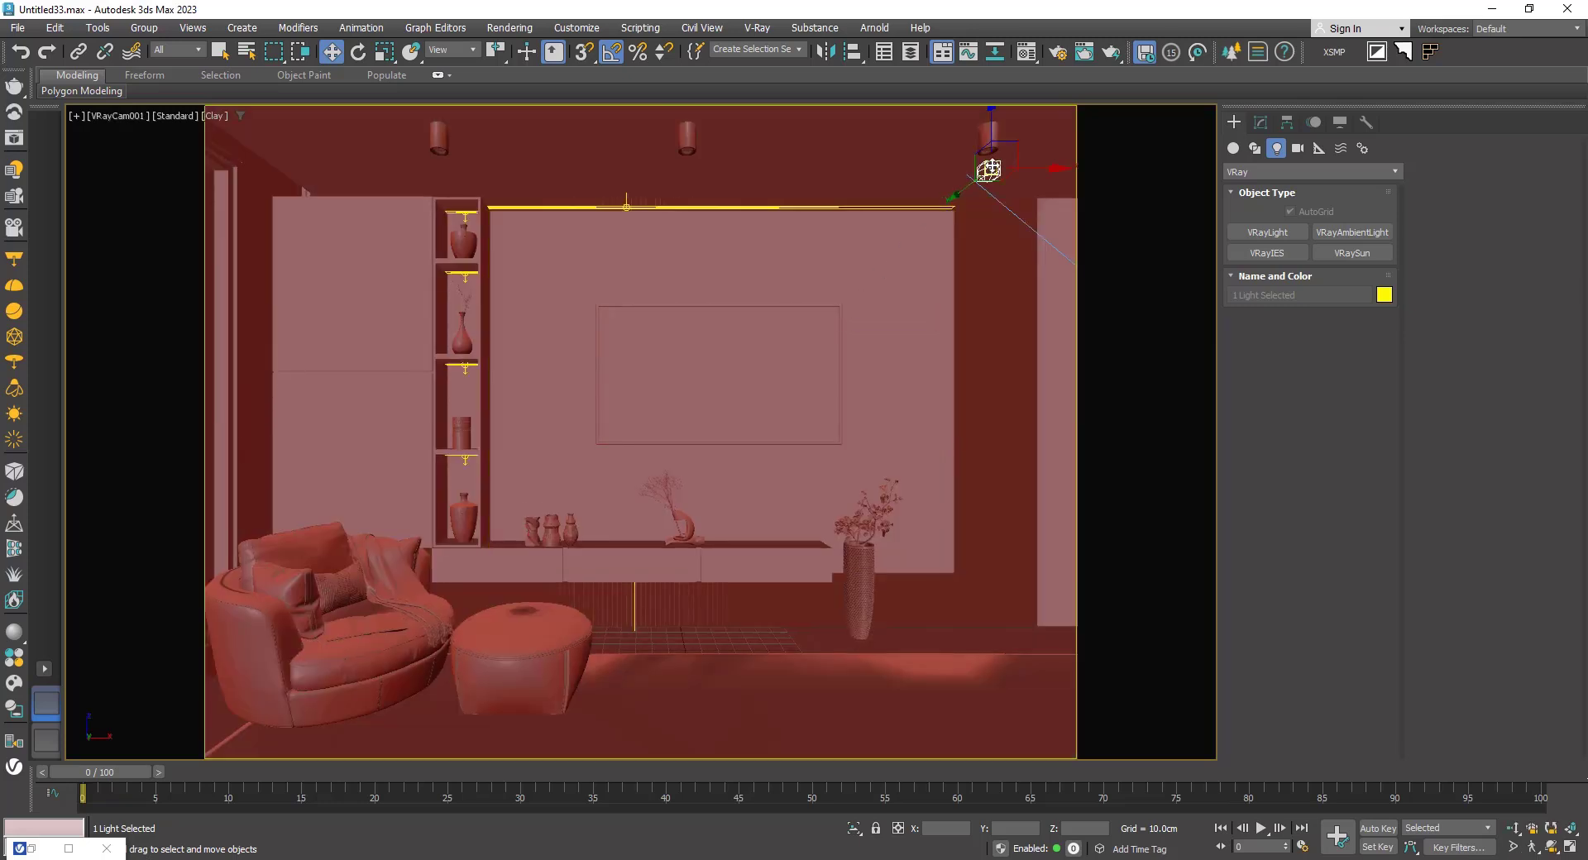
Step: Select the VRayIES light's target and move it straight down close to the floor, to a height of about 22 cm
right_click(984, 195)
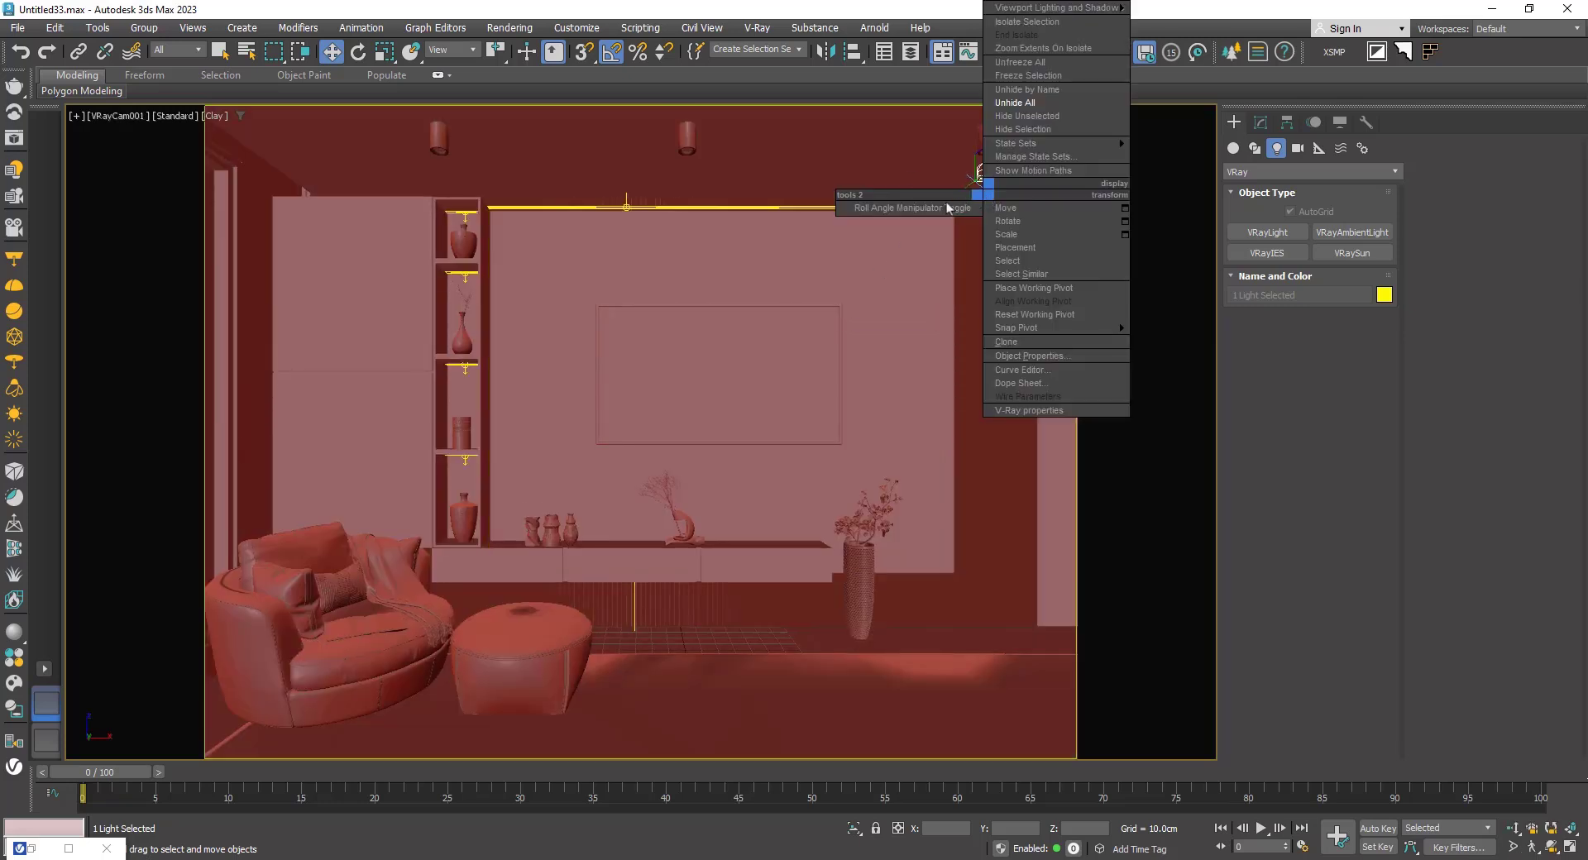
click(892, 15)
click(868, 453)
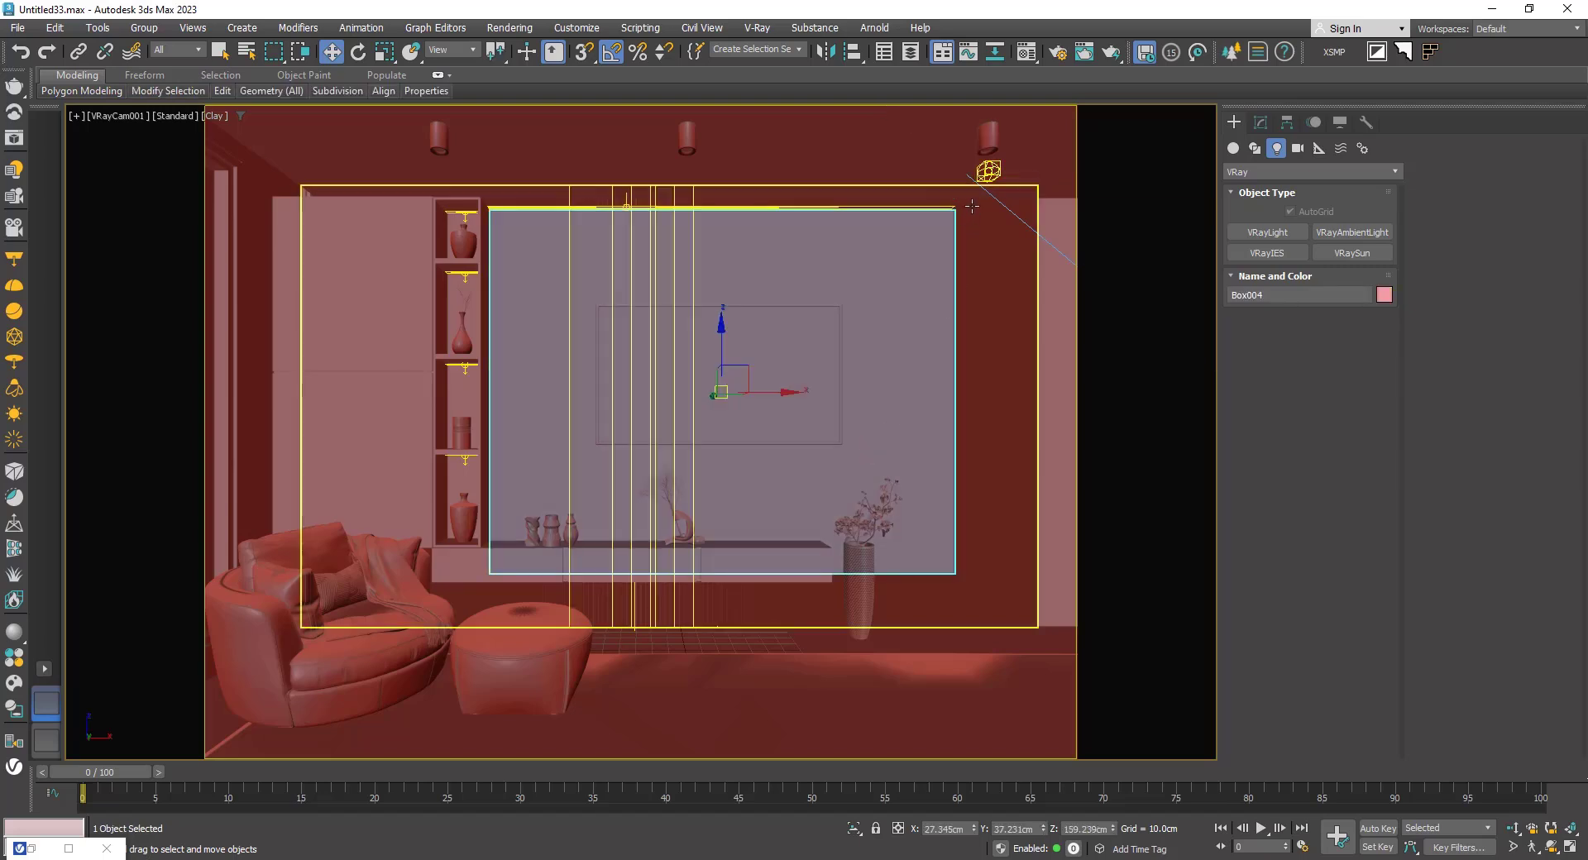
click(986, 181)
right_click(986, 178)
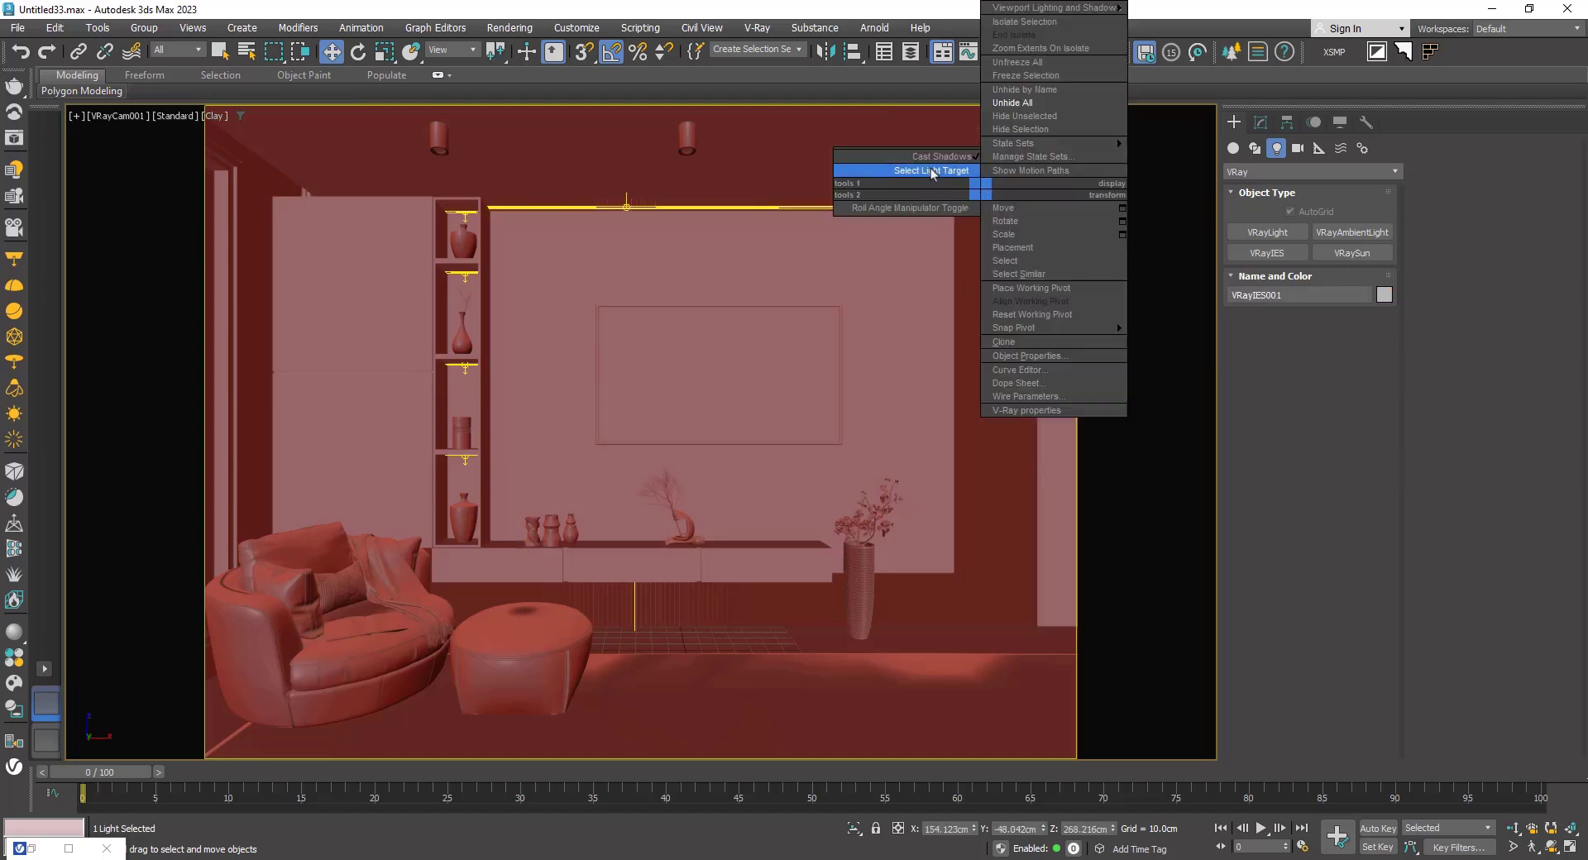
click(930, 172)
drag(985, 175, 981, 610)
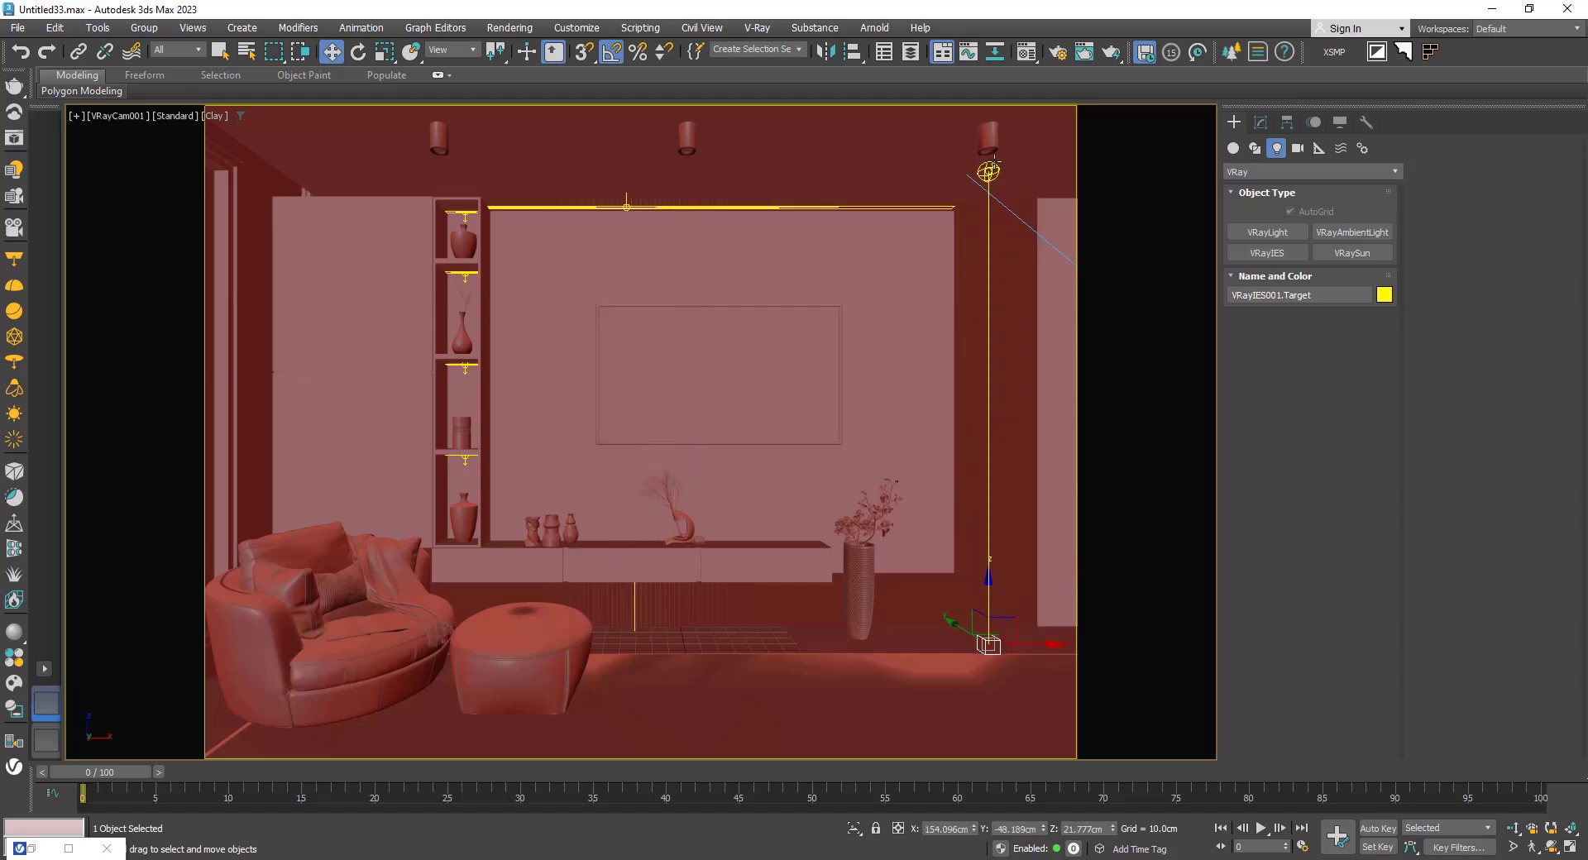
Step: Copy the VRayIES light with its target as instances beneath the other two ceiling spotlights
click(990, 170)
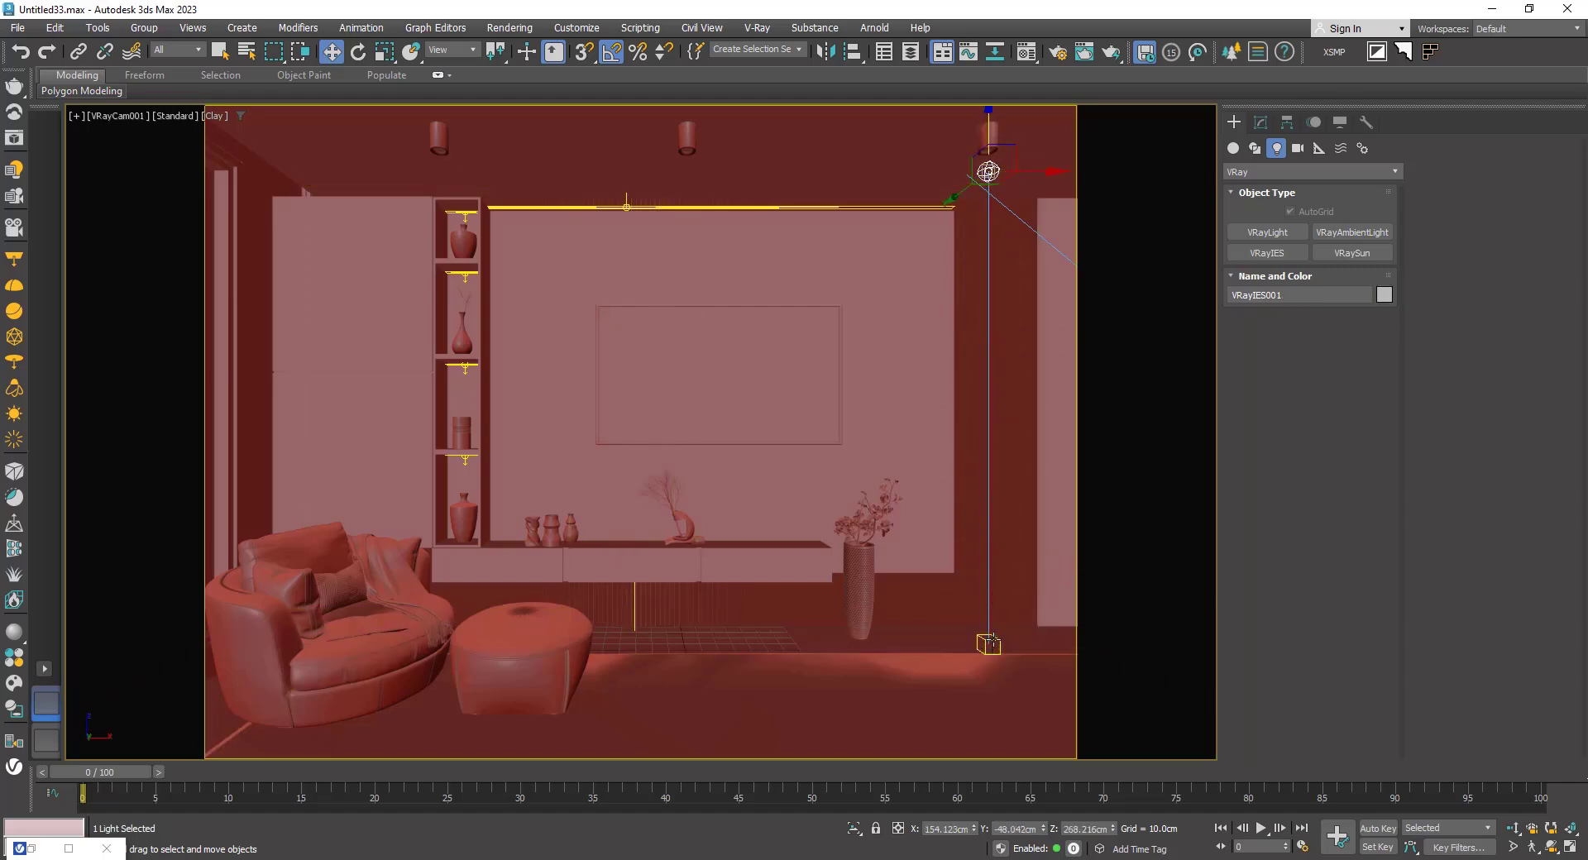
shift+drag(1049, 407, 746, 393)
click(736, 404)
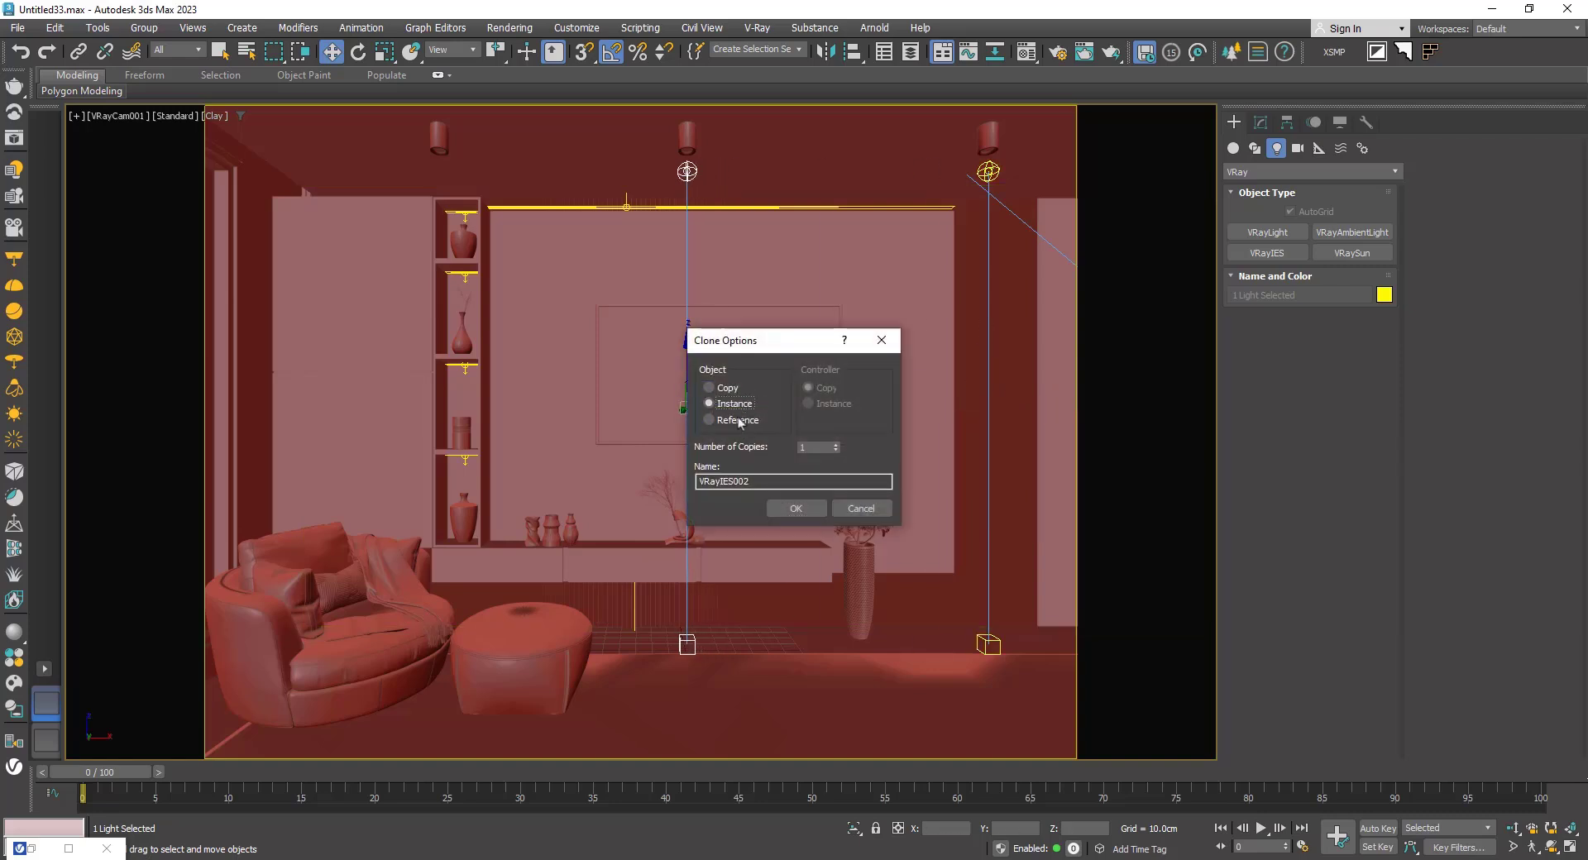
click(796, 508)
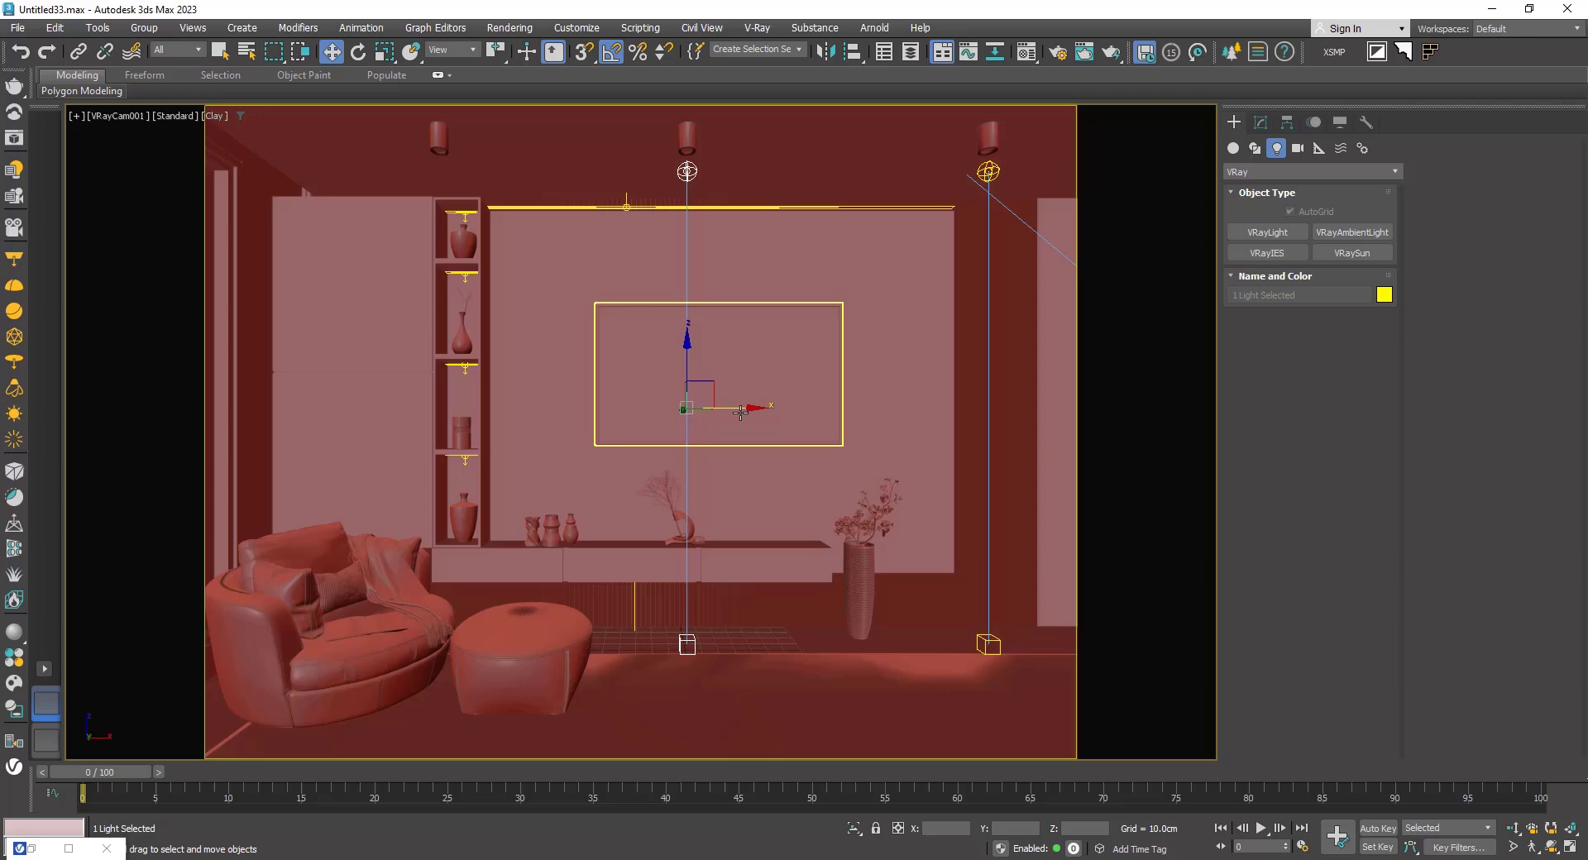
shift+drag(736, 411, 485, 411)
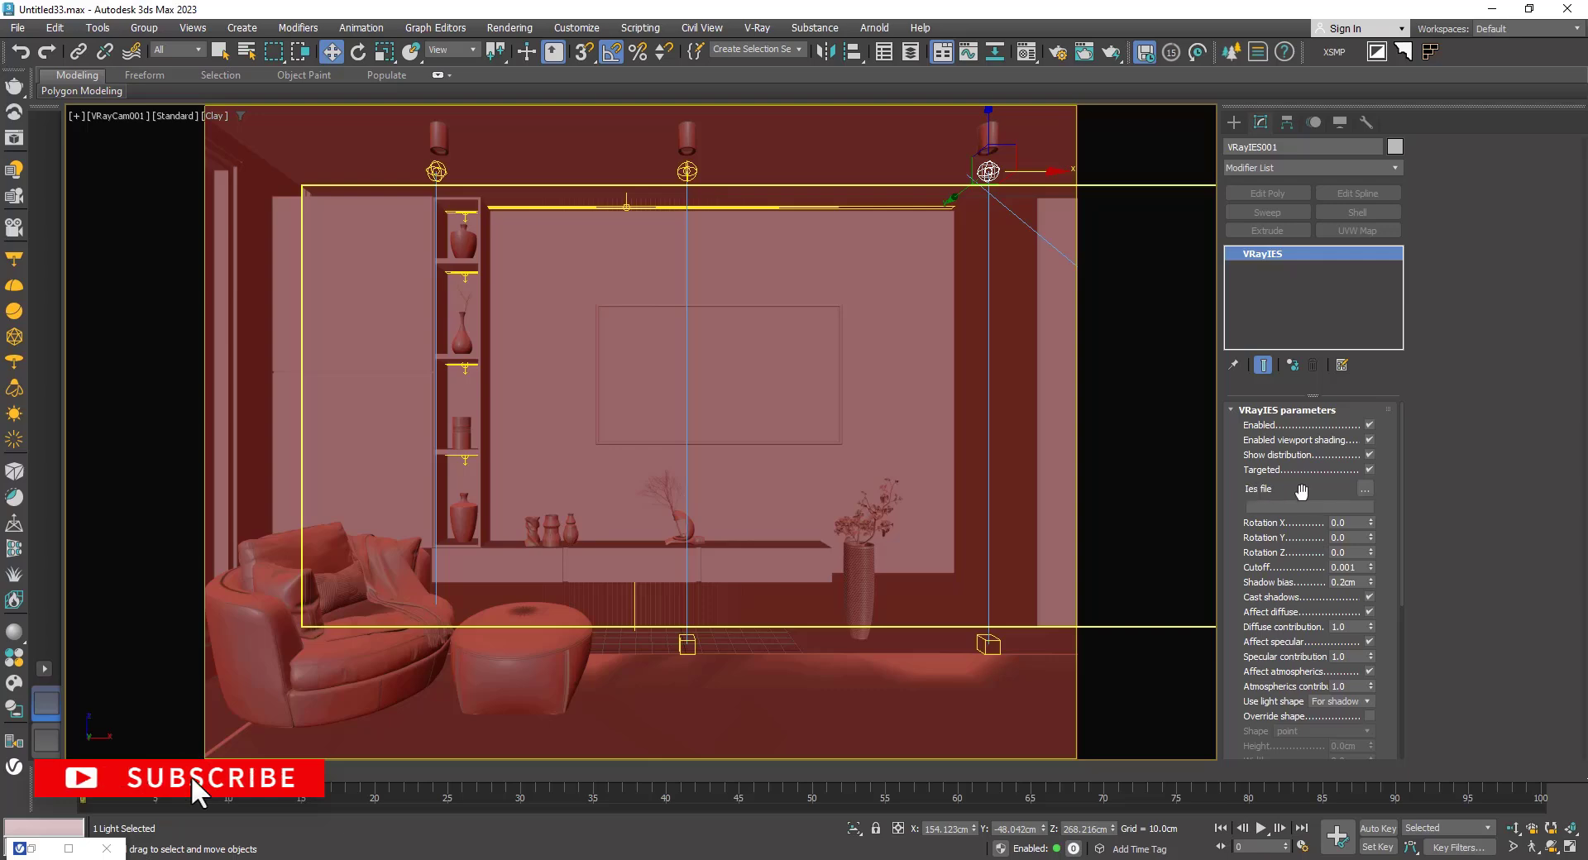
Step: Load the photometric file AM COINLIGHT PL-930-24D.ies from the AM152_IES folder into the VRayIES light
click(1366, 491)
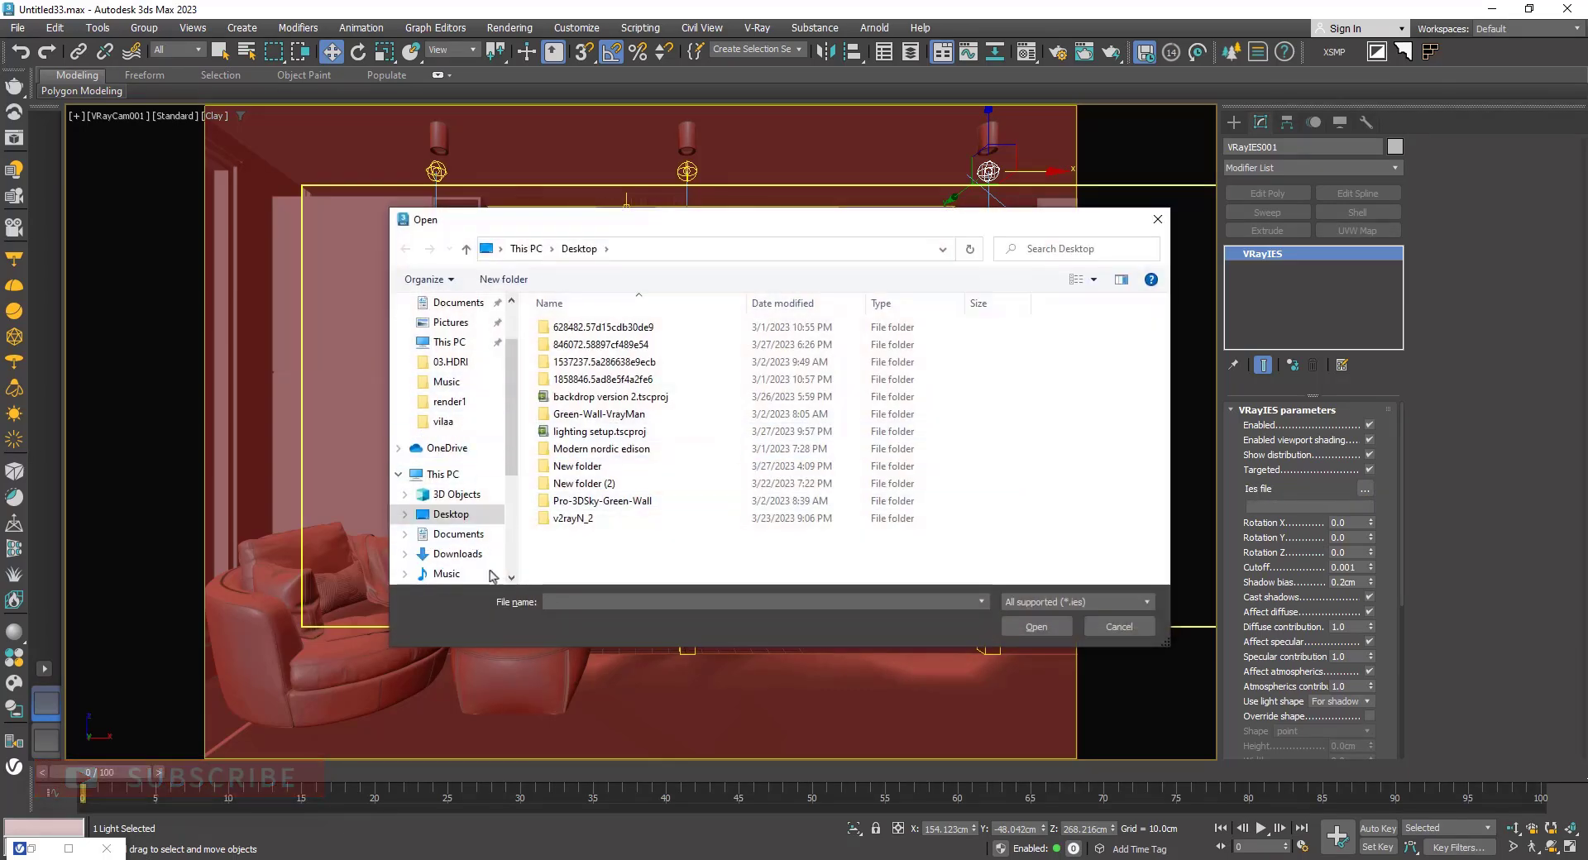
click(463, 547)
double_click(584, 398)
double_click(585, 349)
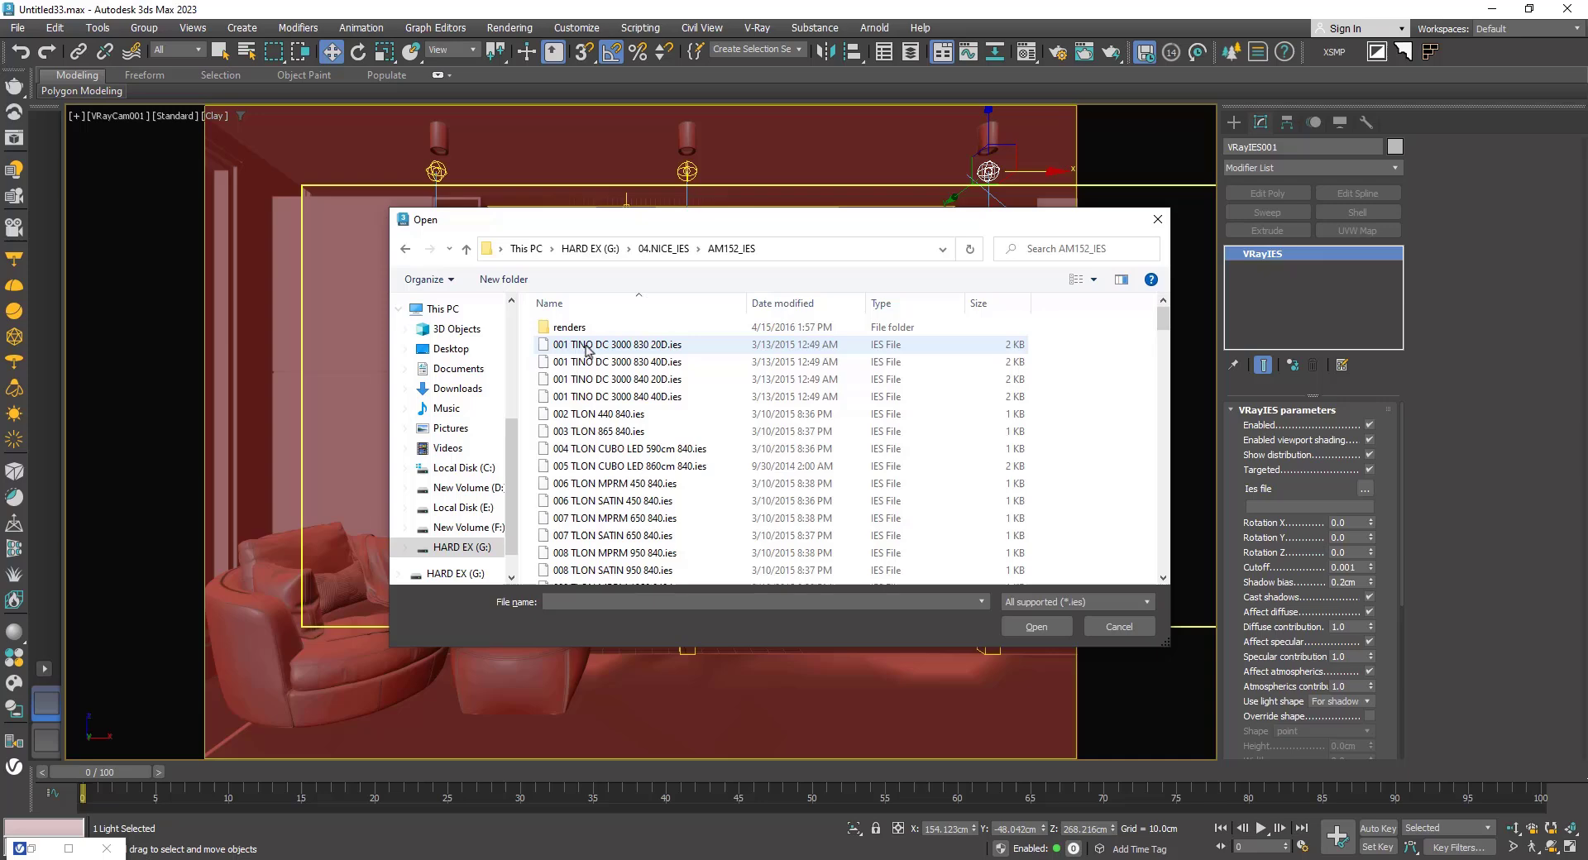
scroll(600, 414, down, 7)
click(617, 505)
click(1028, 626)
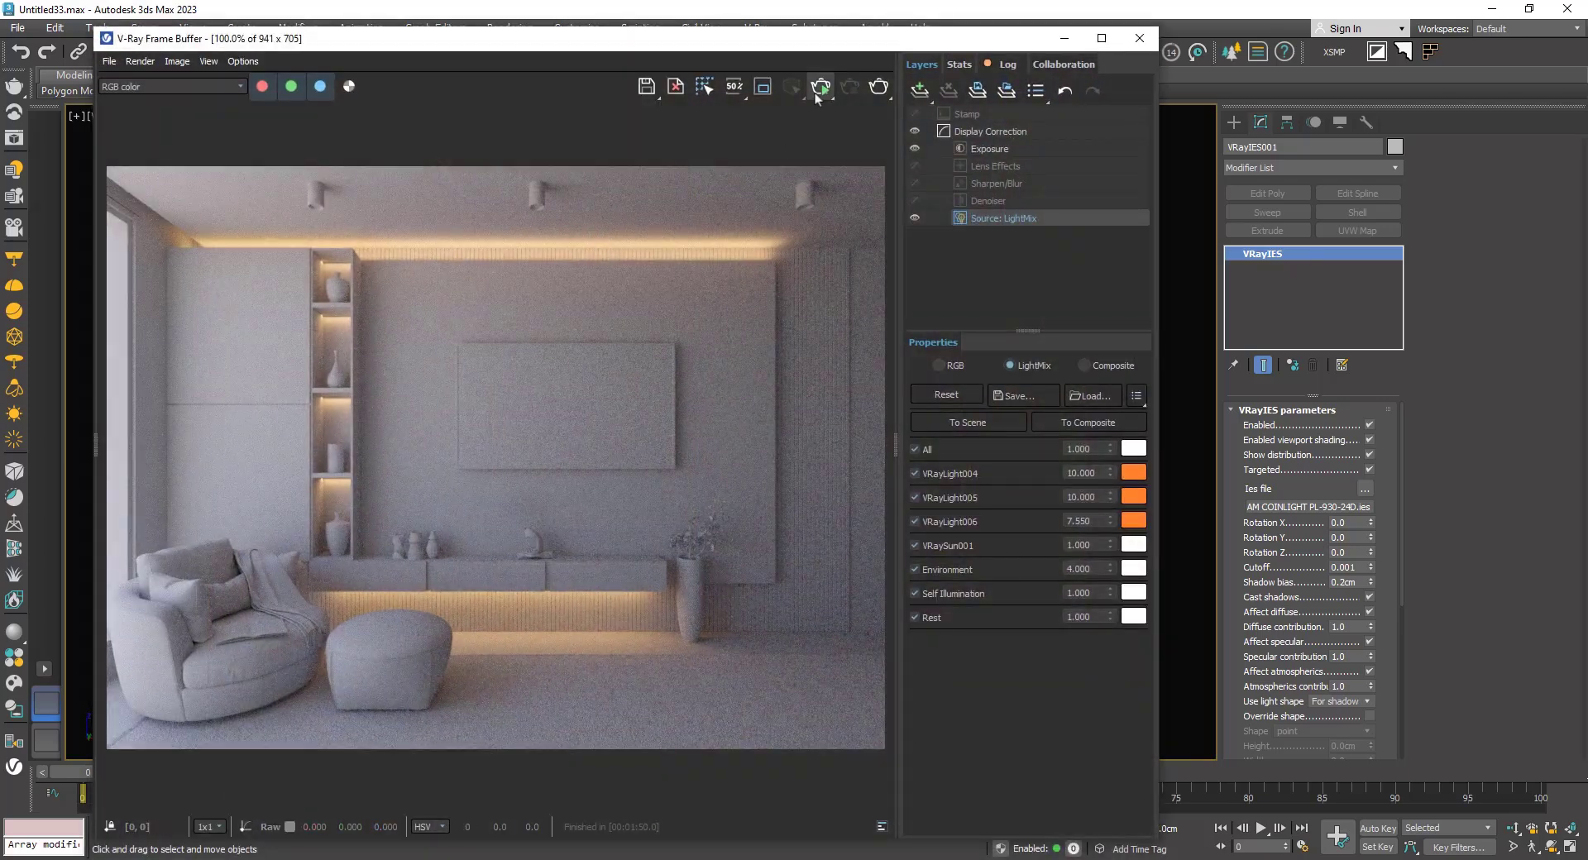
Step: Start an interactive render and set the VRayIES003 intensity to 10 in LightMix
click(819, 90)
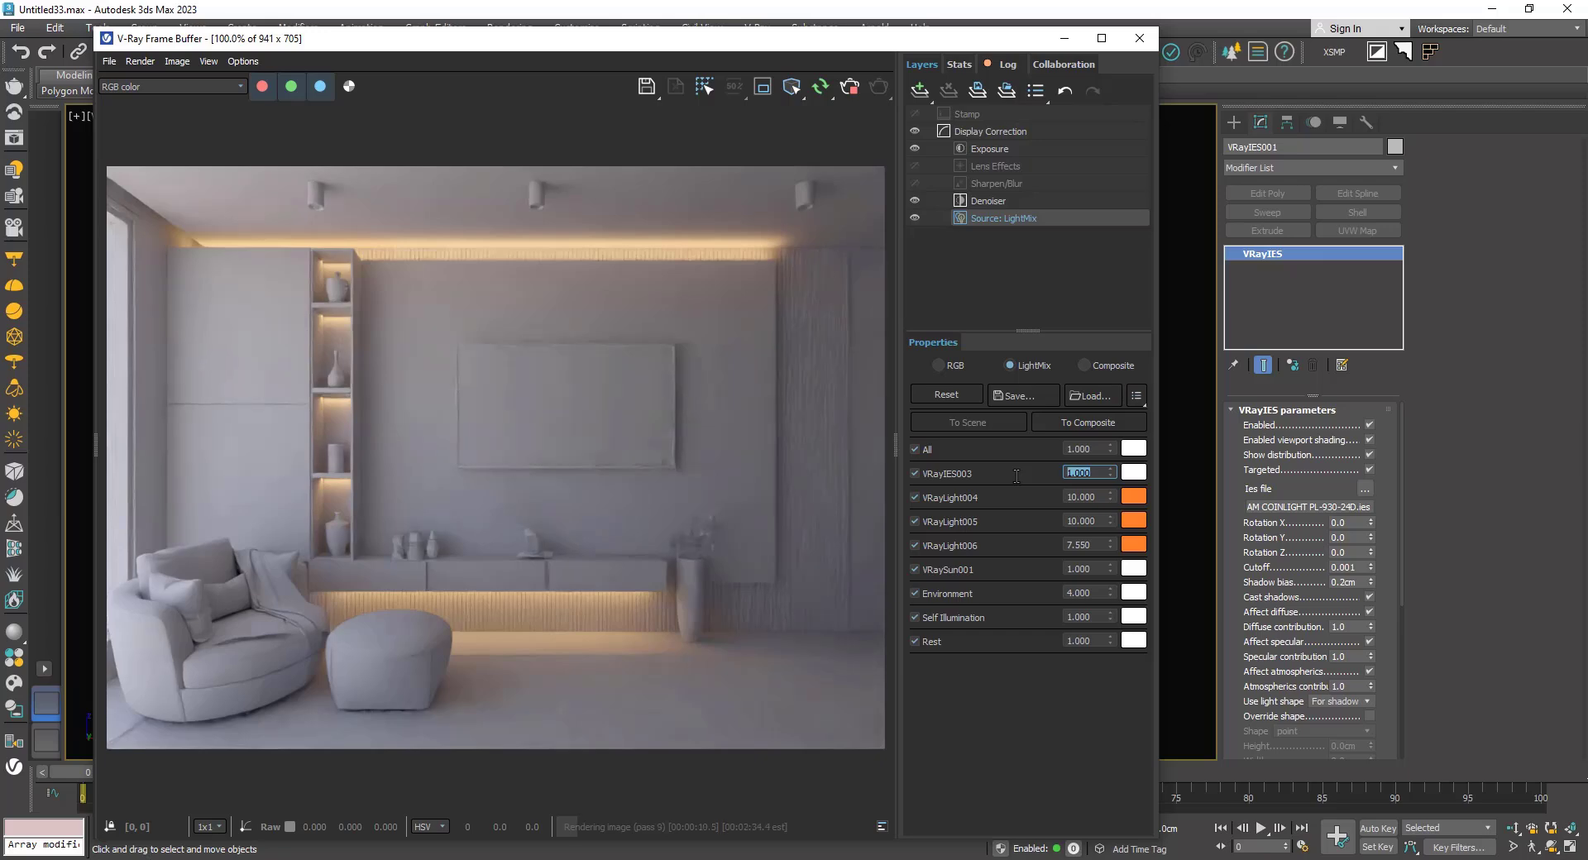
text(10)
key(Return)
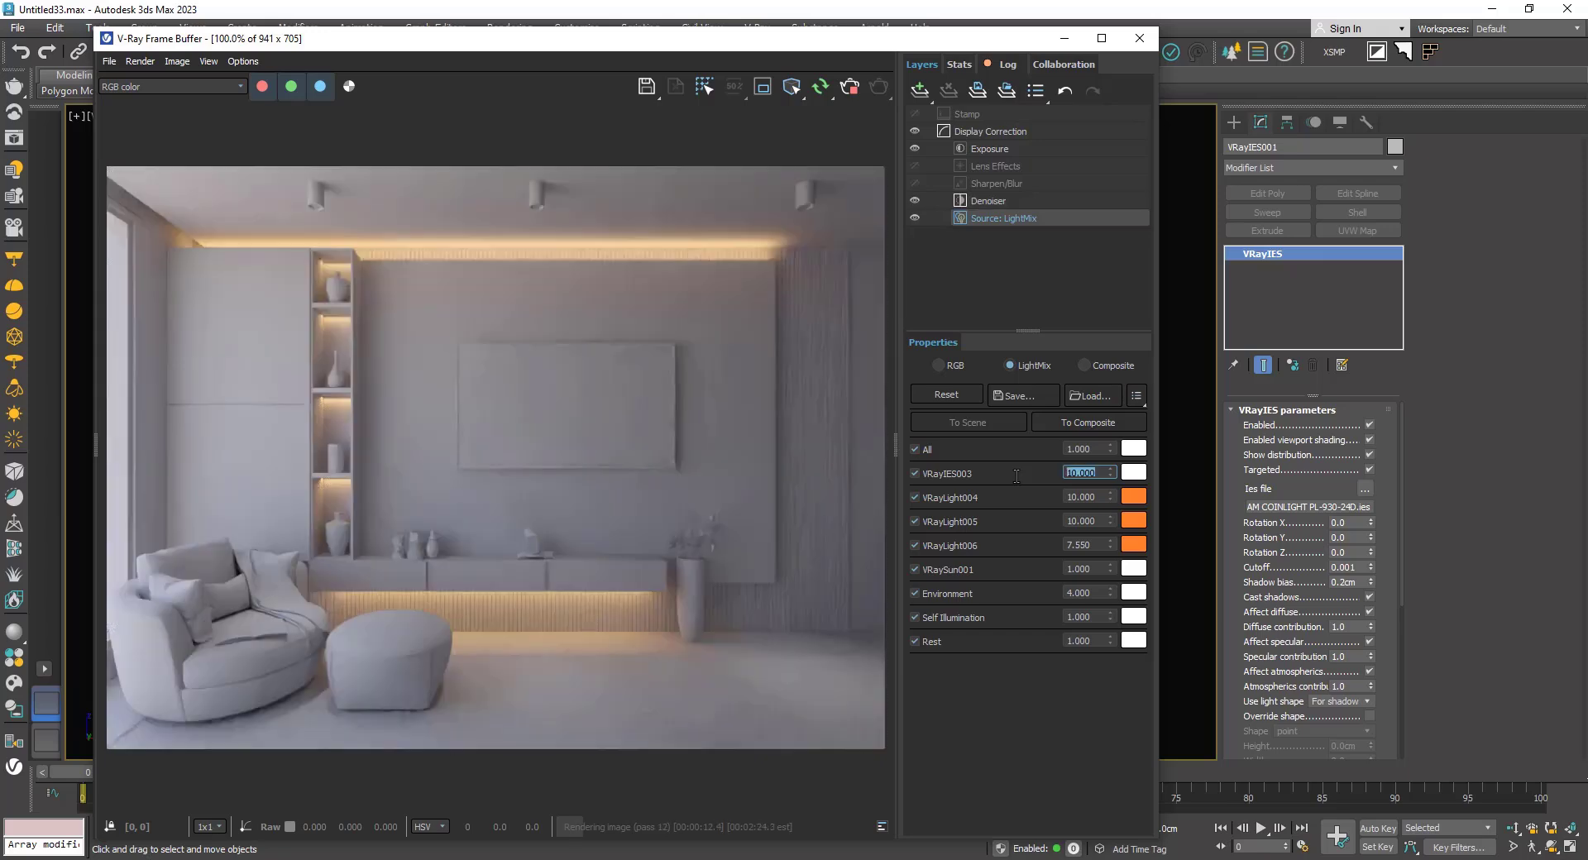
Step: Give VRayIES003 a warm 3000 K colour in LightMix and switch it off and on to compare its effect
click(1134, 473)
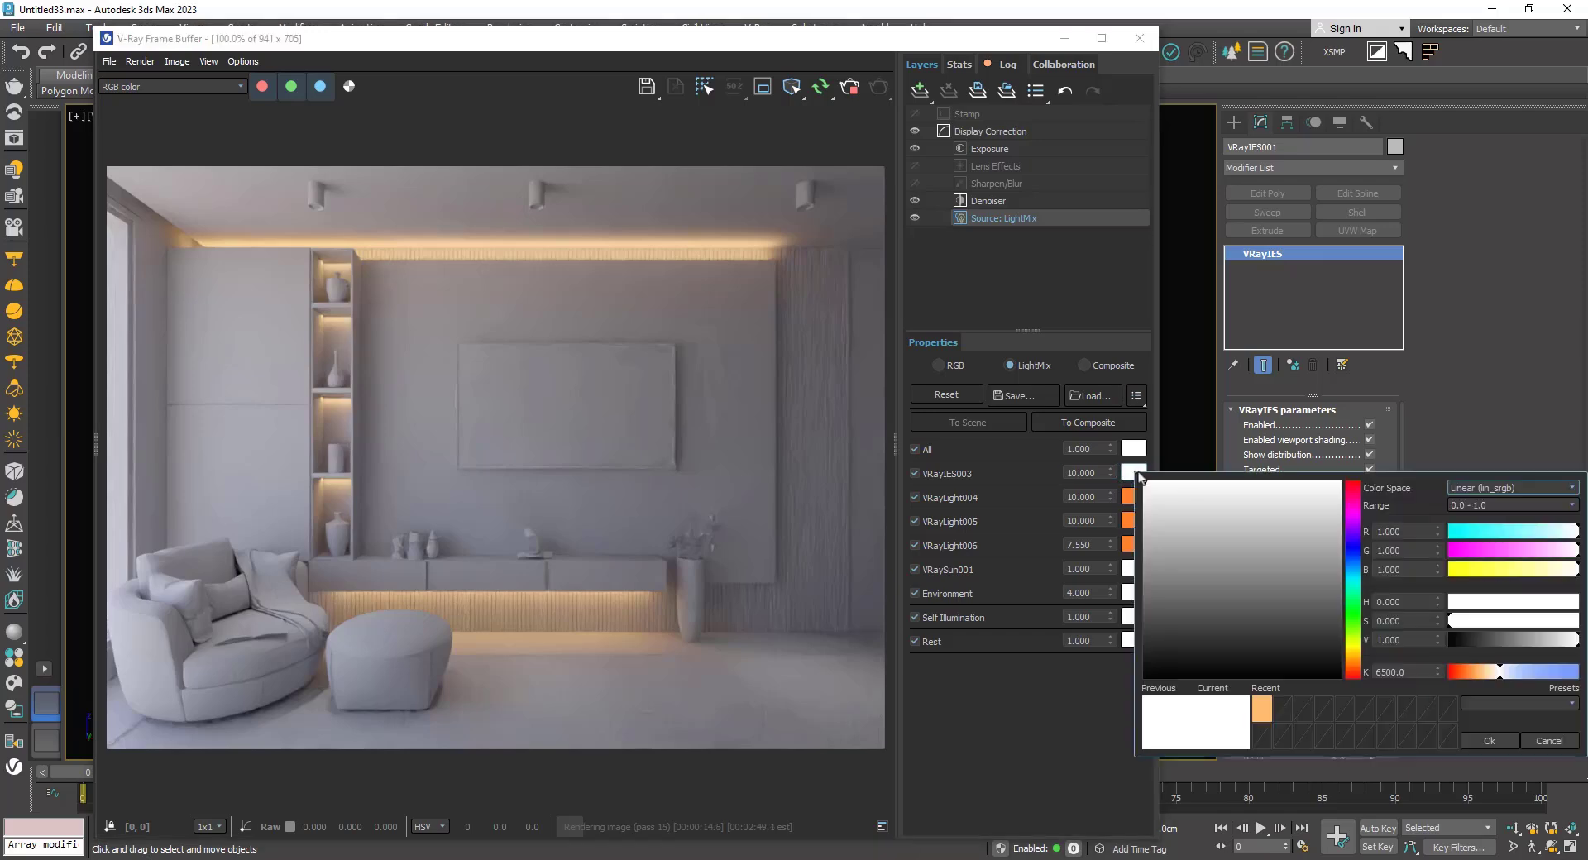
drag(1415, 675, 1353, 671)
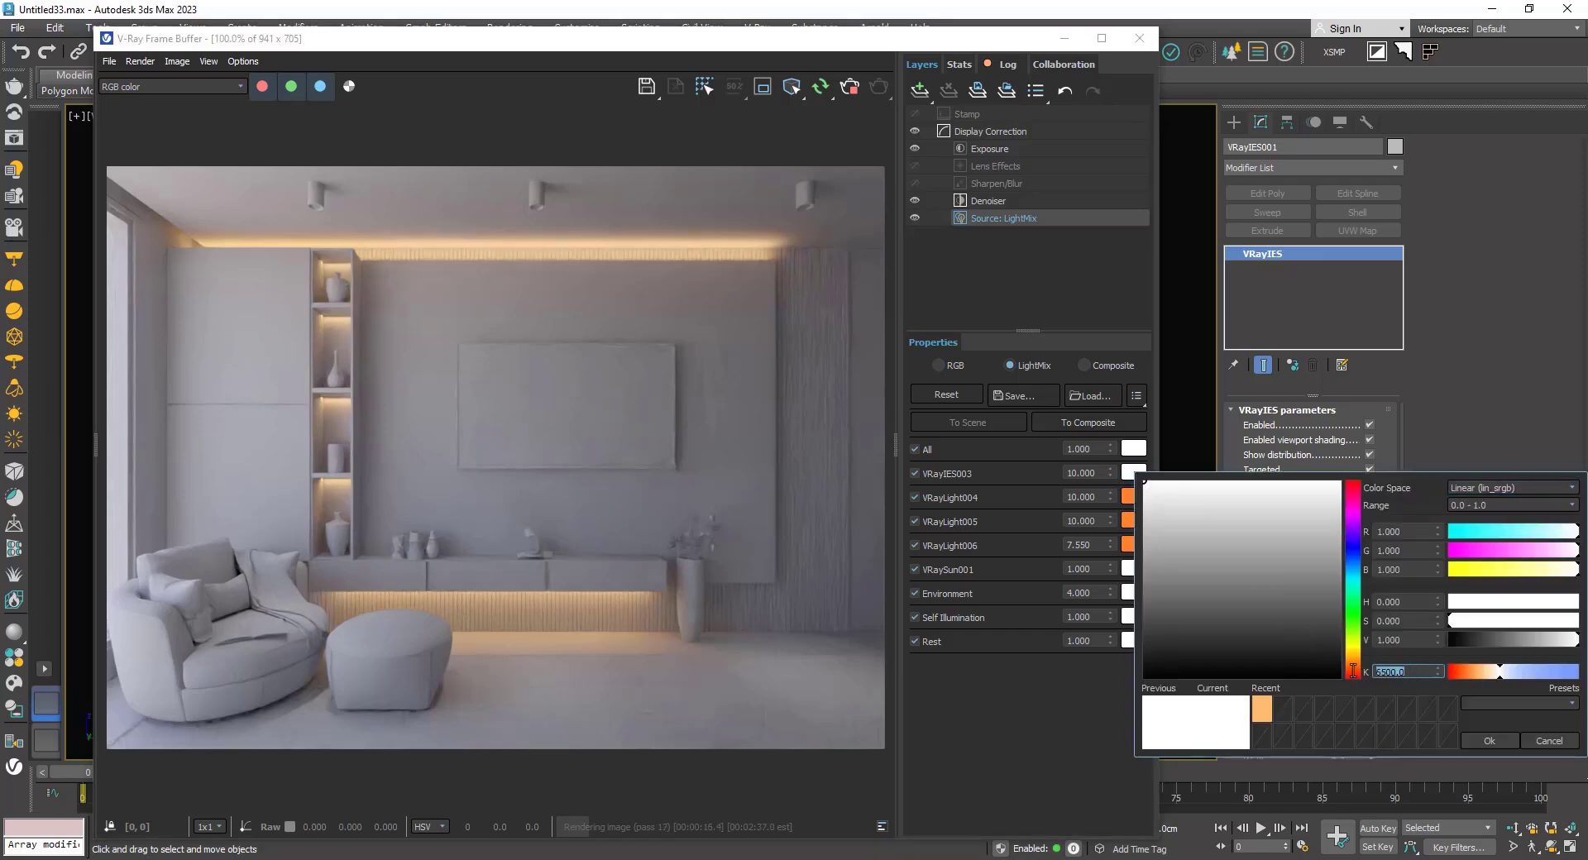
text(3)
key(Return)
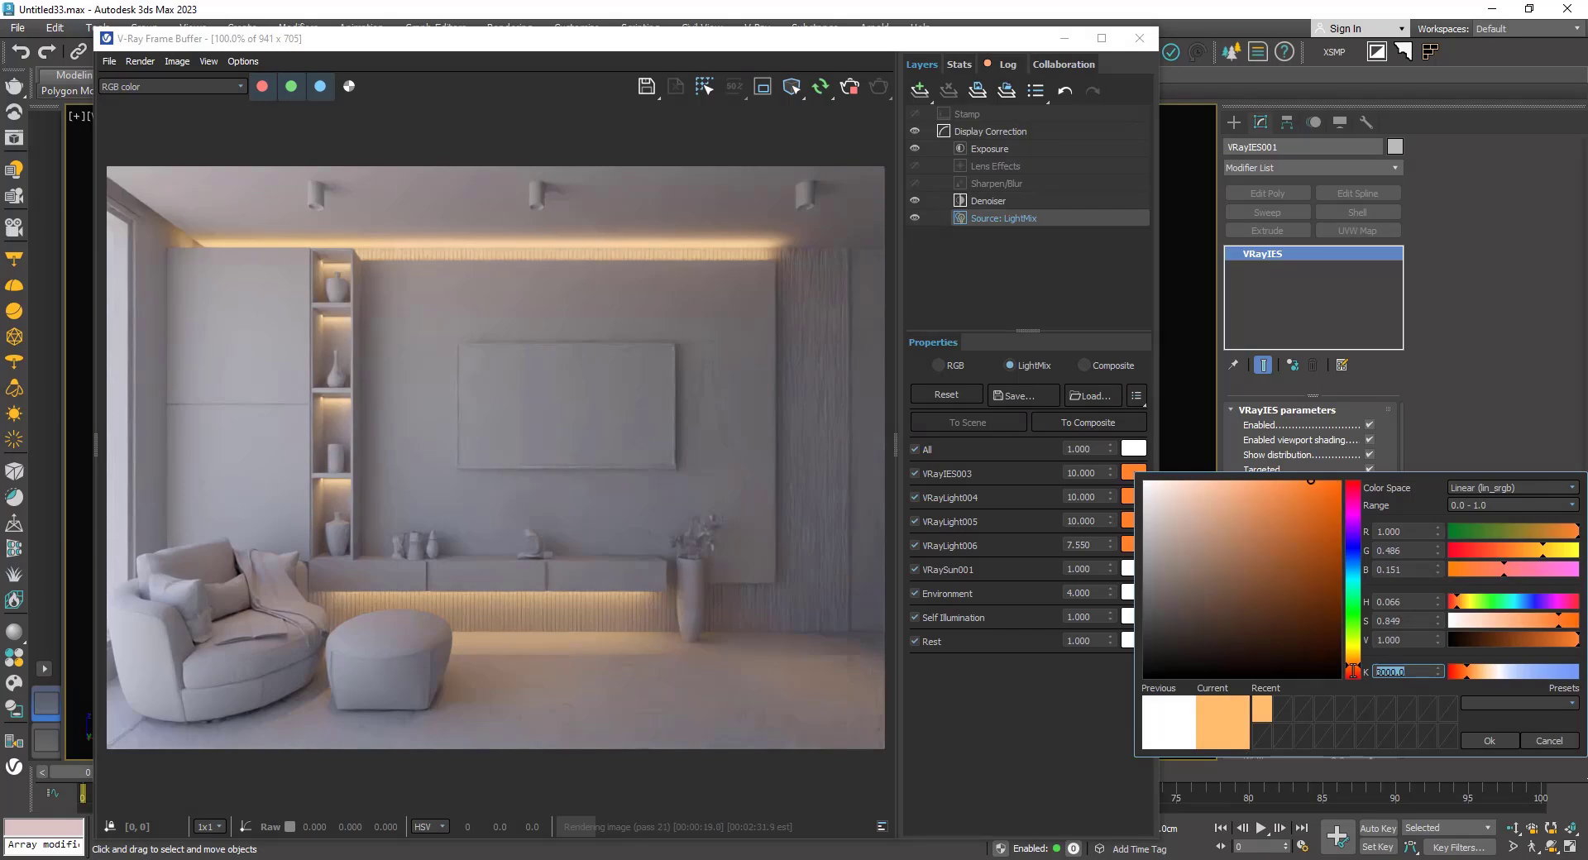
click(1488, 741)
click(915, 473)
click(915, 473)
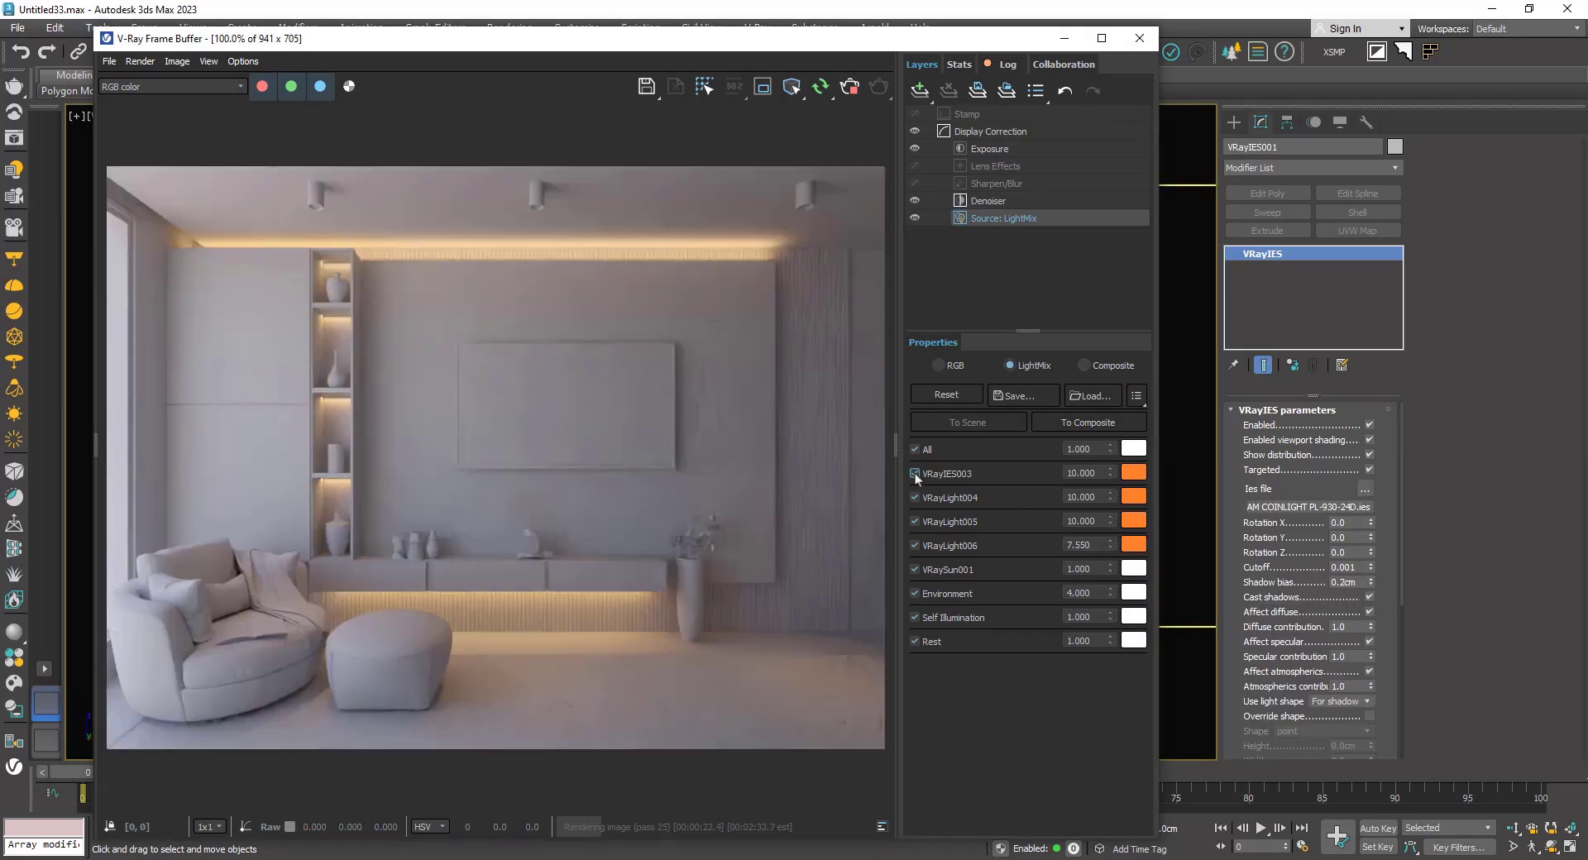
Step: Compare the render with and without the Environment light and set its LightMix intensity to 5
click(917, 593)
click(916, 594)
drag(1097, 593, 1024, 590)
text(5)
key(Return)
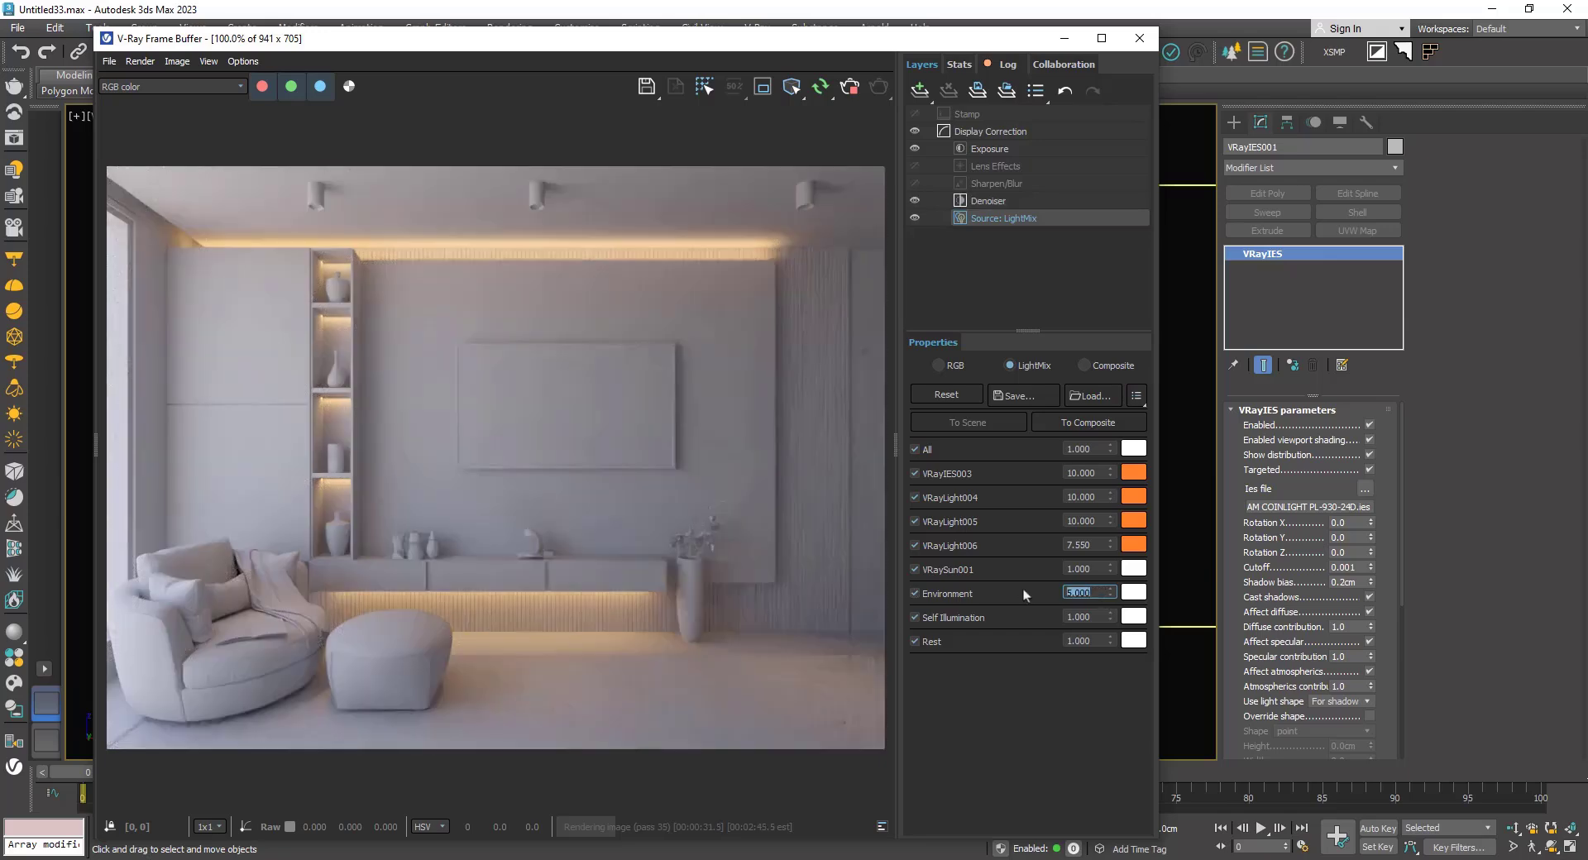
click(762, 578)
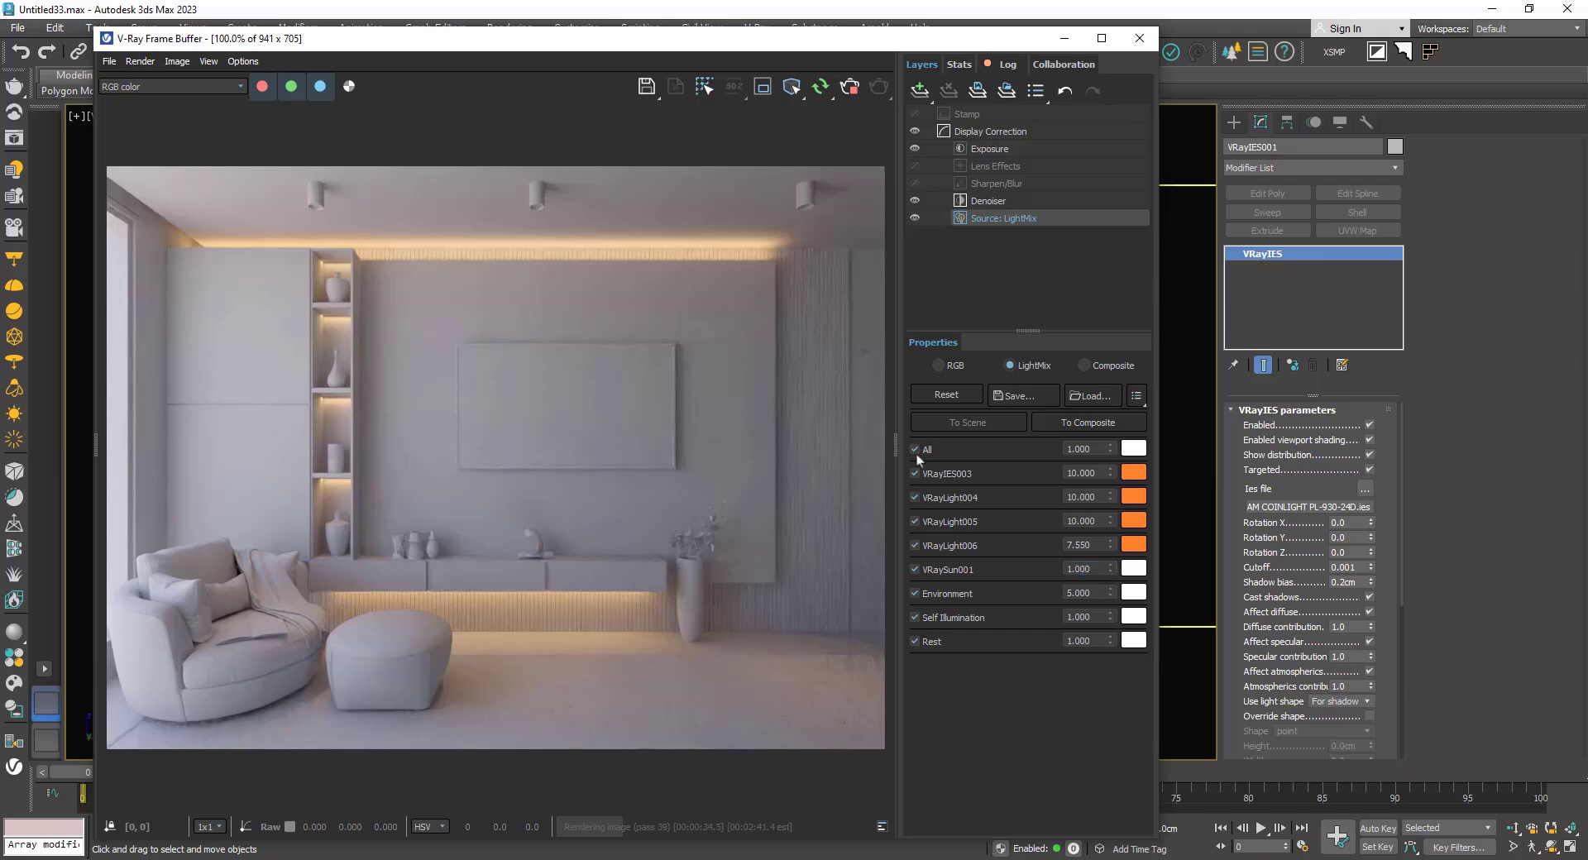
Step: Compare the render with and without VRayLight004 and set its LightMix intensity to 15
drag(772, 42, 850, 38)
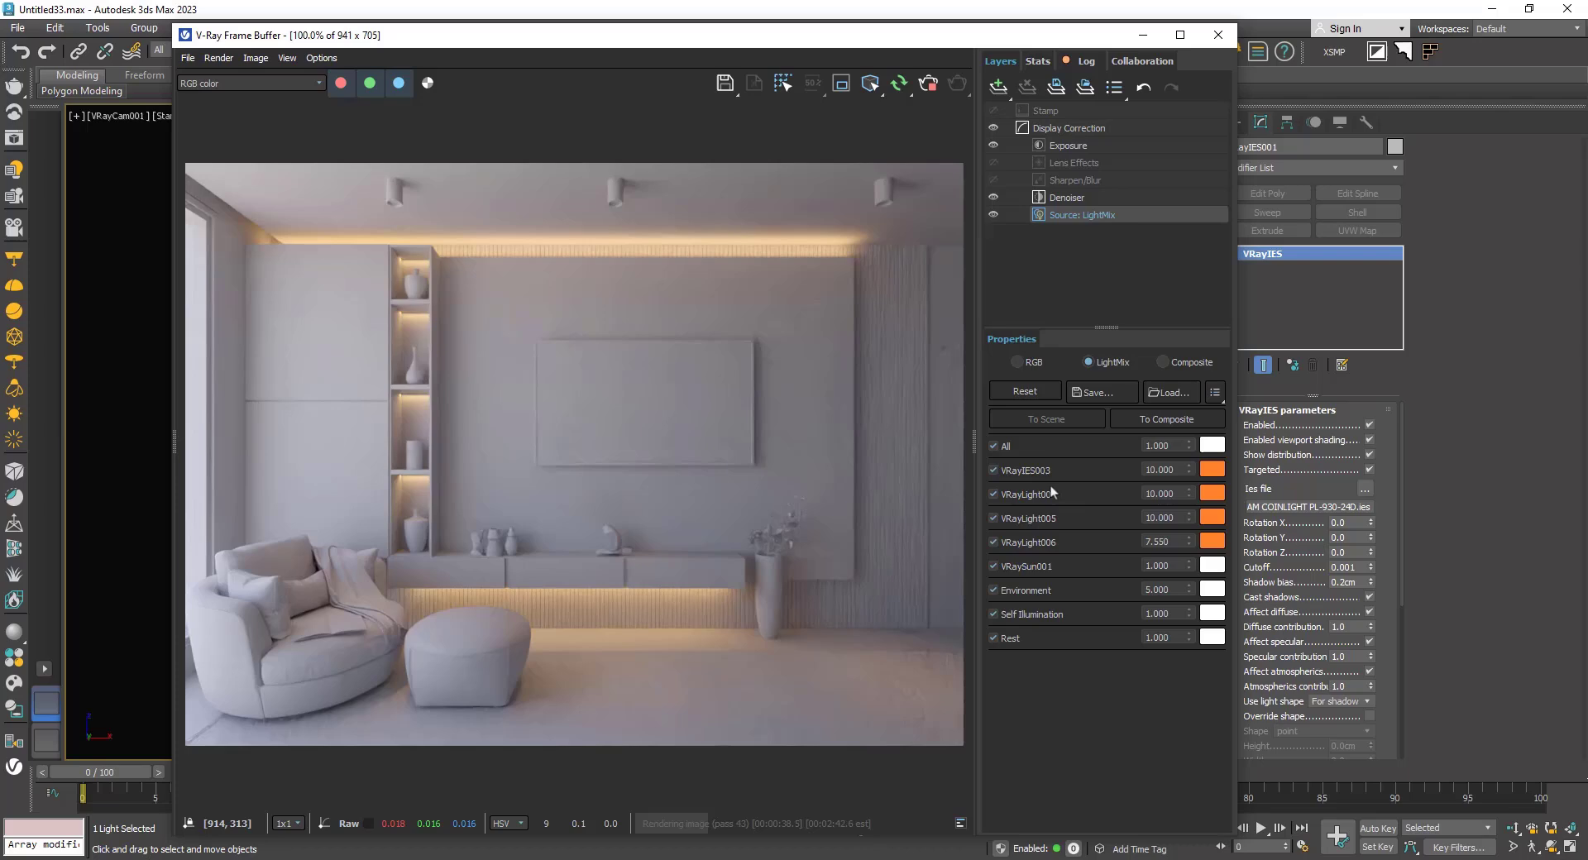
click(994, 496)
click(995, 495)
drag(1177, 494, 1097, 494)
text(15)
key(Return)
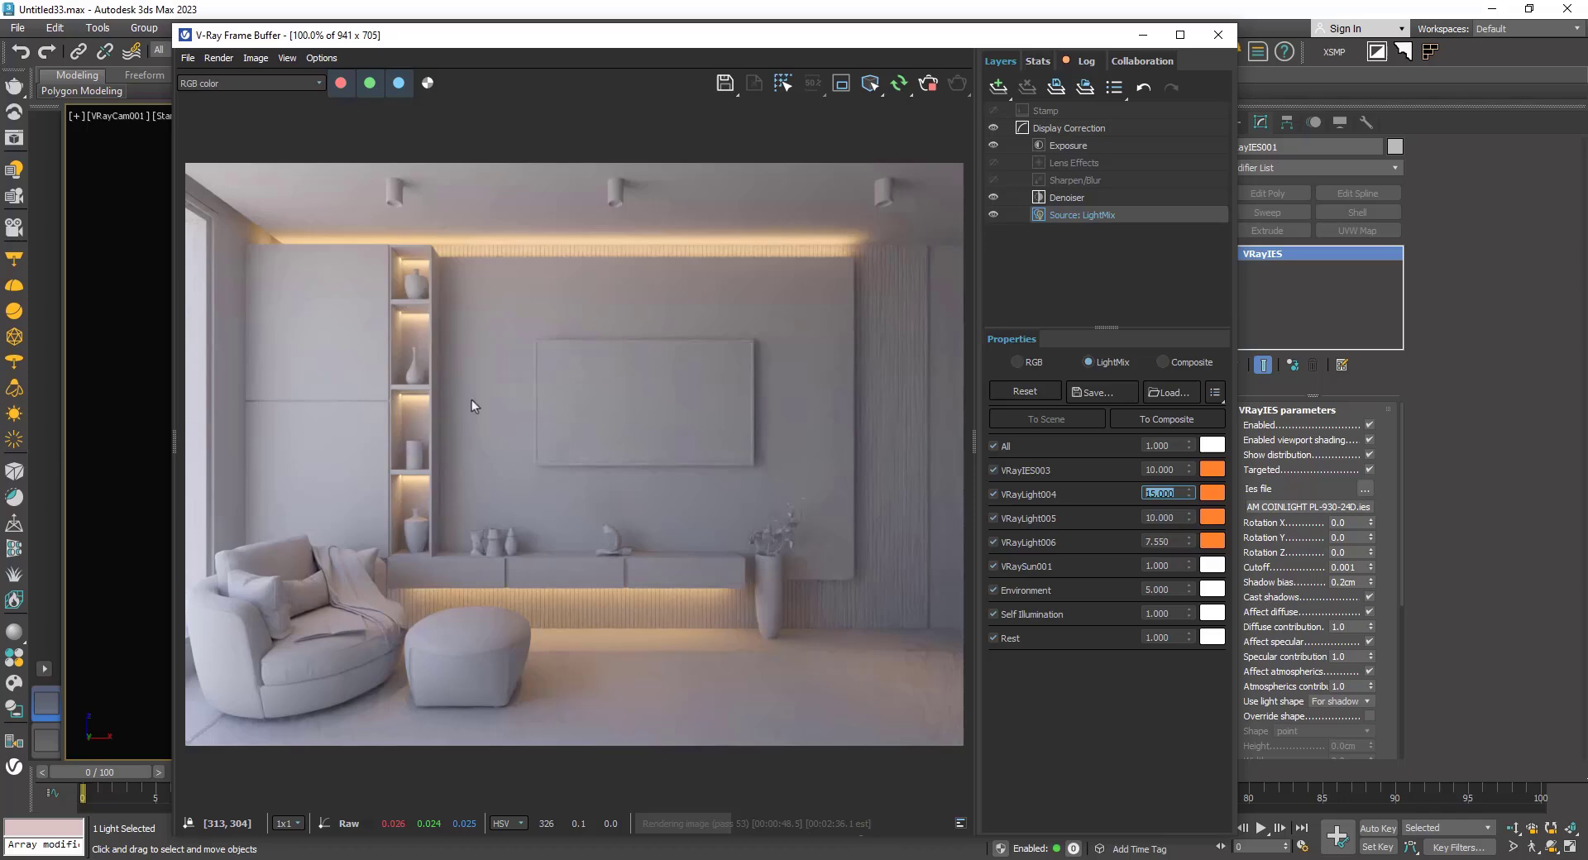
Step: Minimize the render window and set the Directional value of the top shelf's VRayLight to 0.5
click(1143, 35)
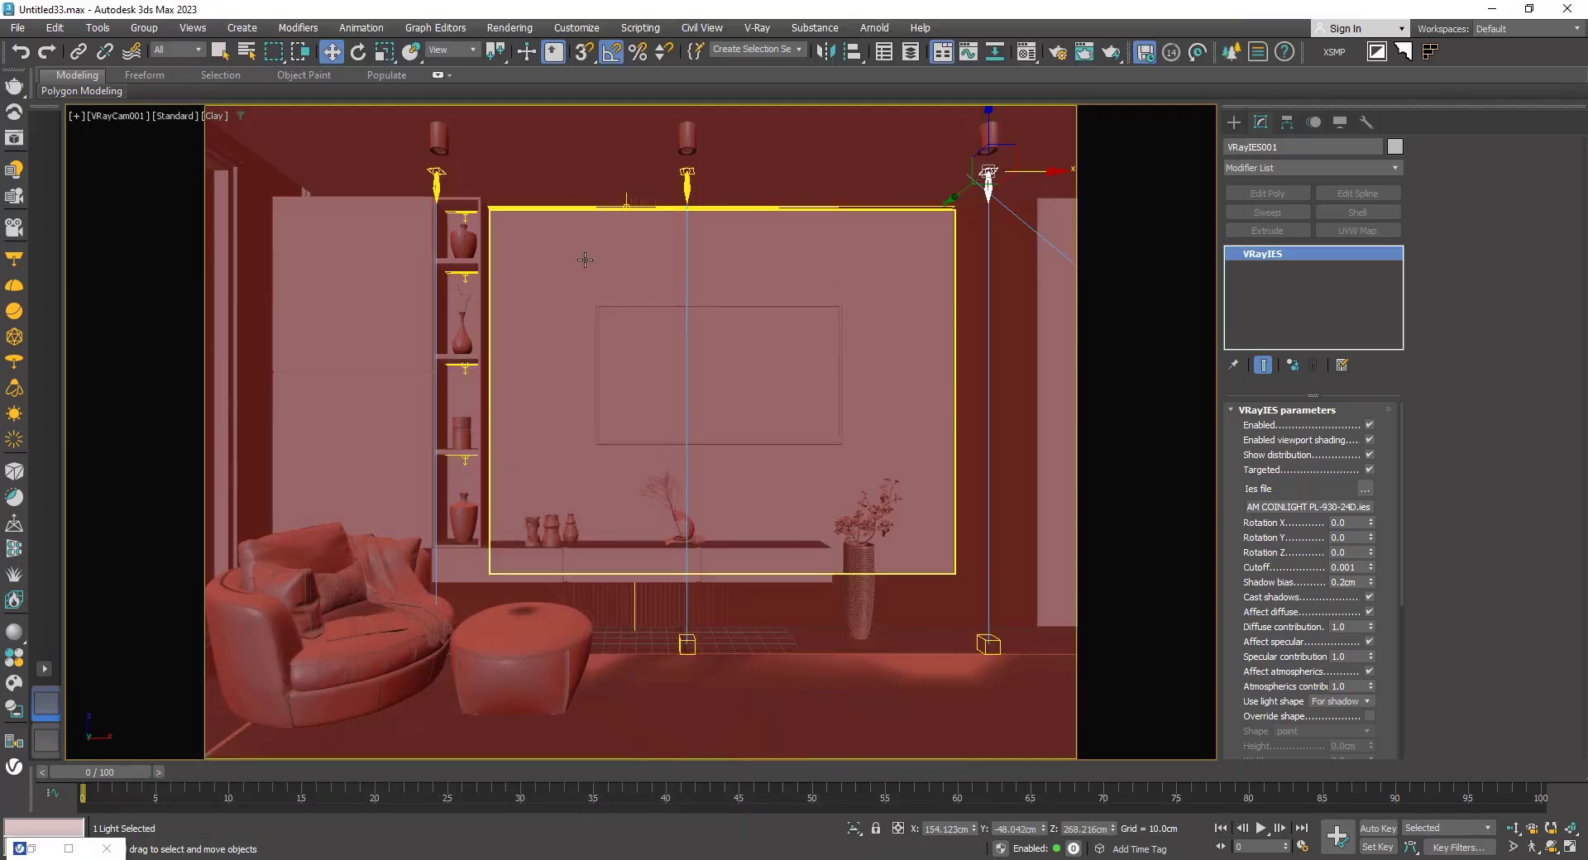
click(467, 214)
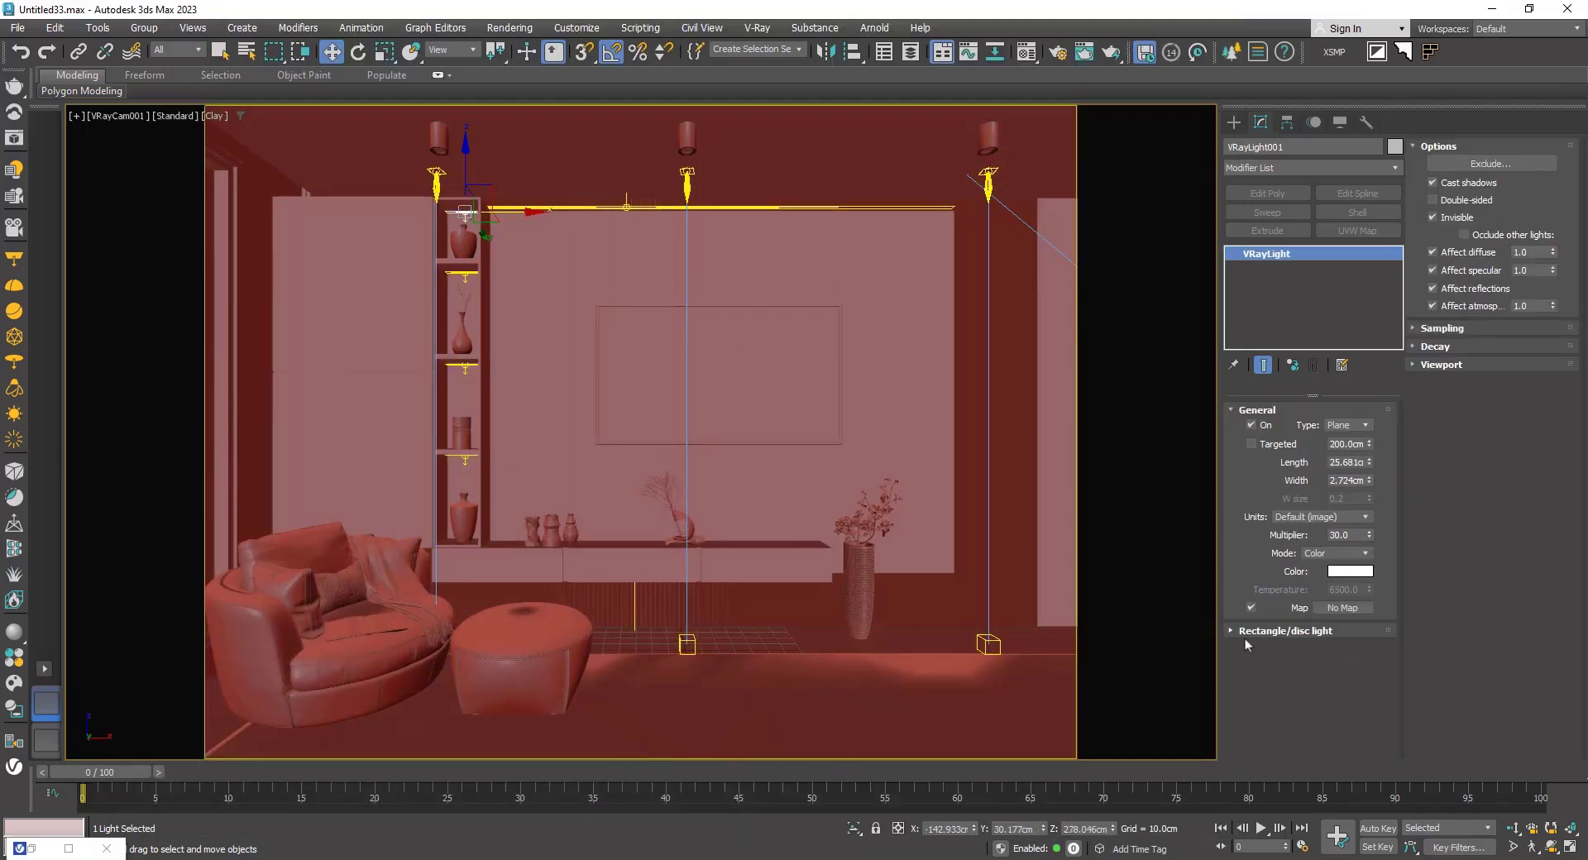
click(1299, 631)
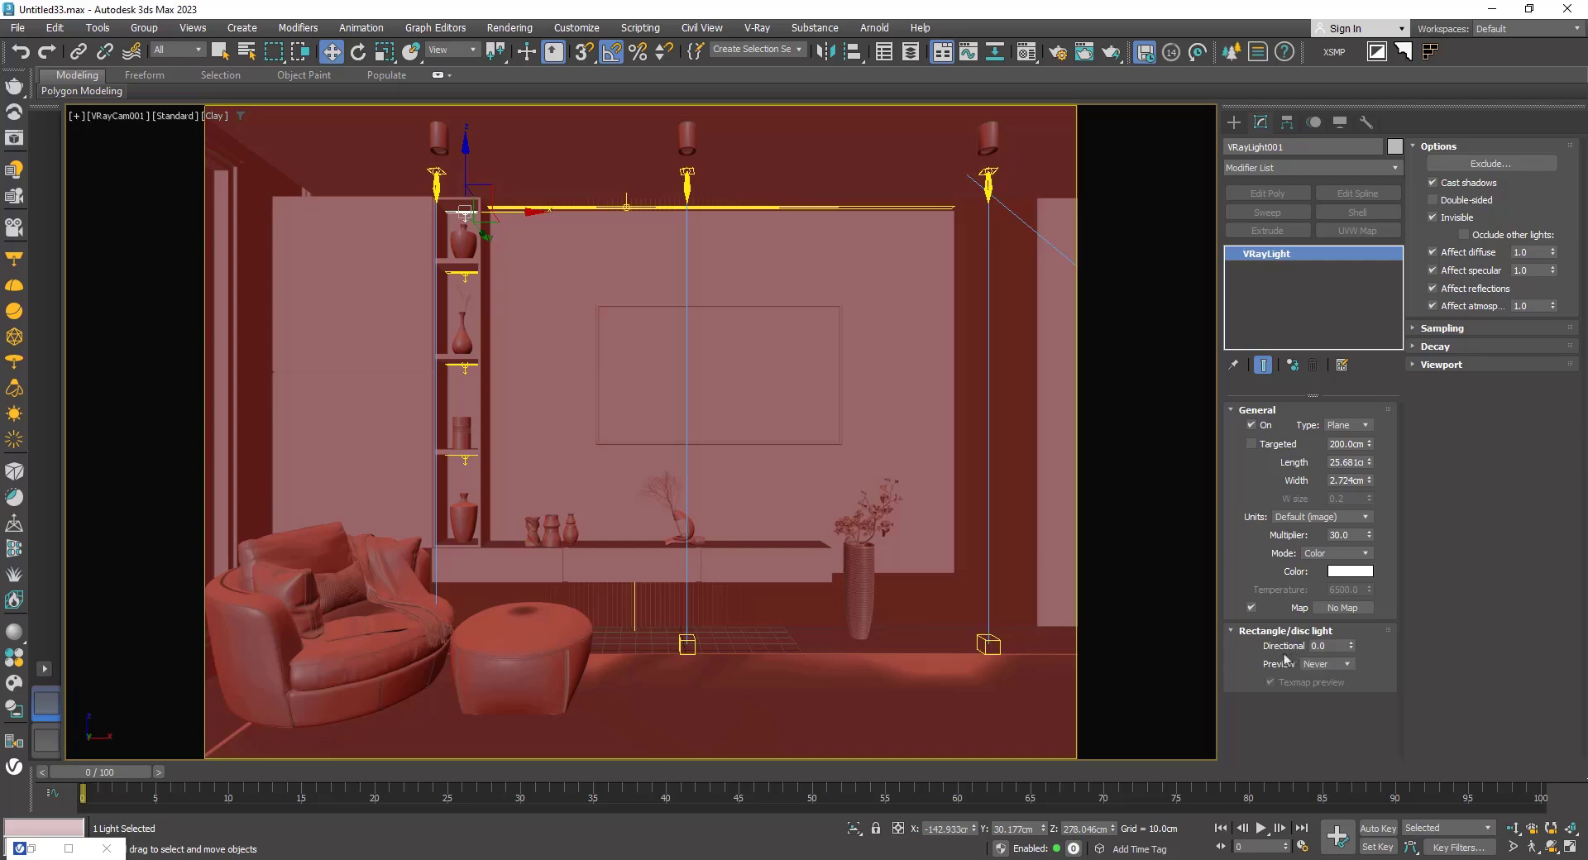
double_click(1336, 649)
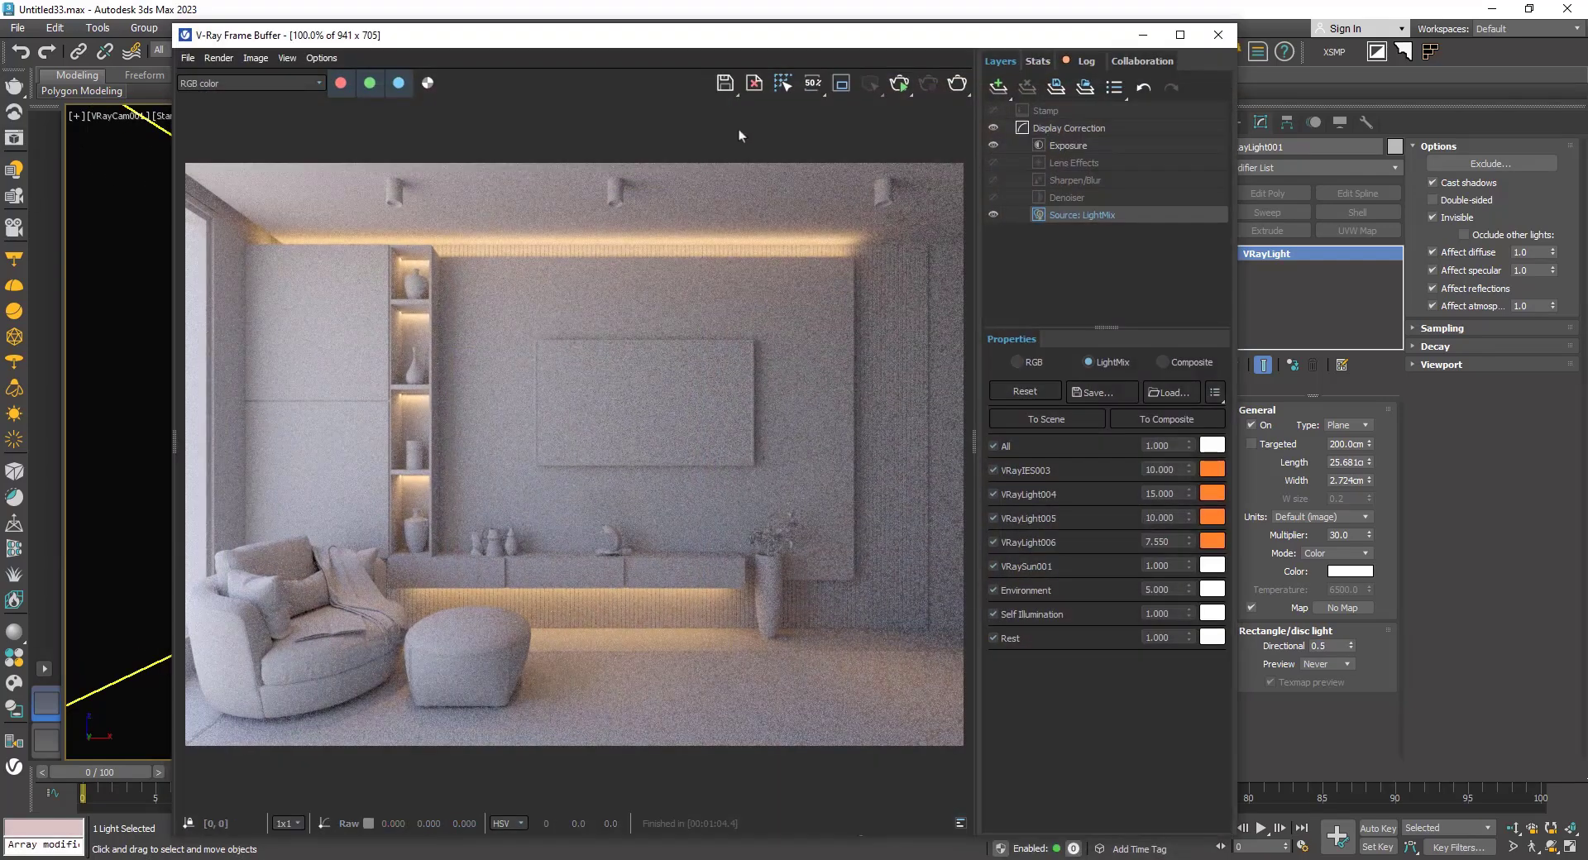
Step: Render only a region around the illuminated shelf niche to check its lights, then turn region rendering off
click(841, 83)
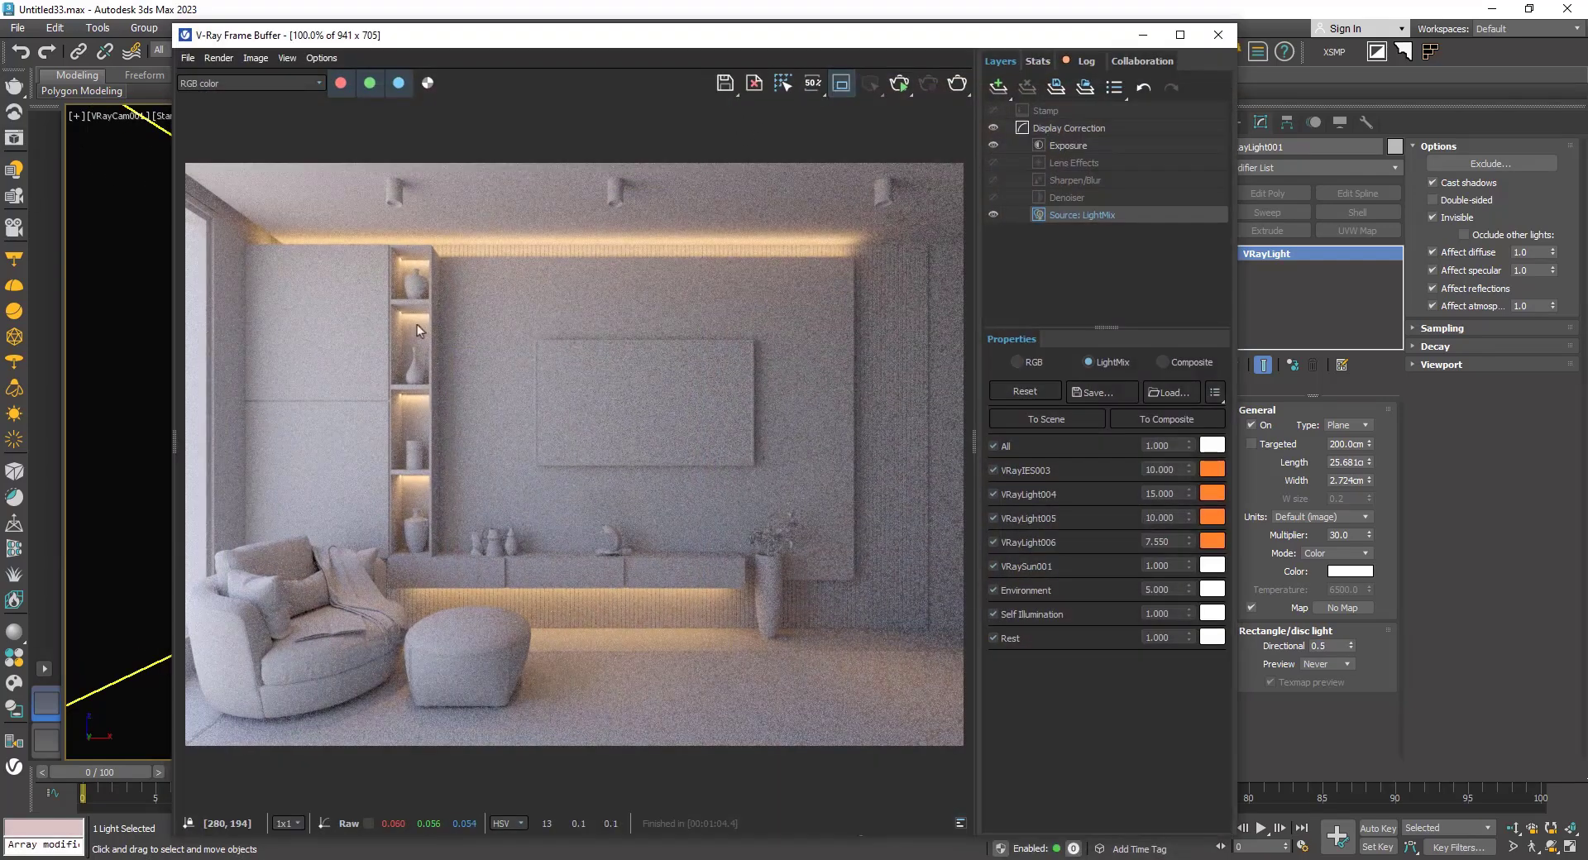
drag(470, 233, 369, 585)
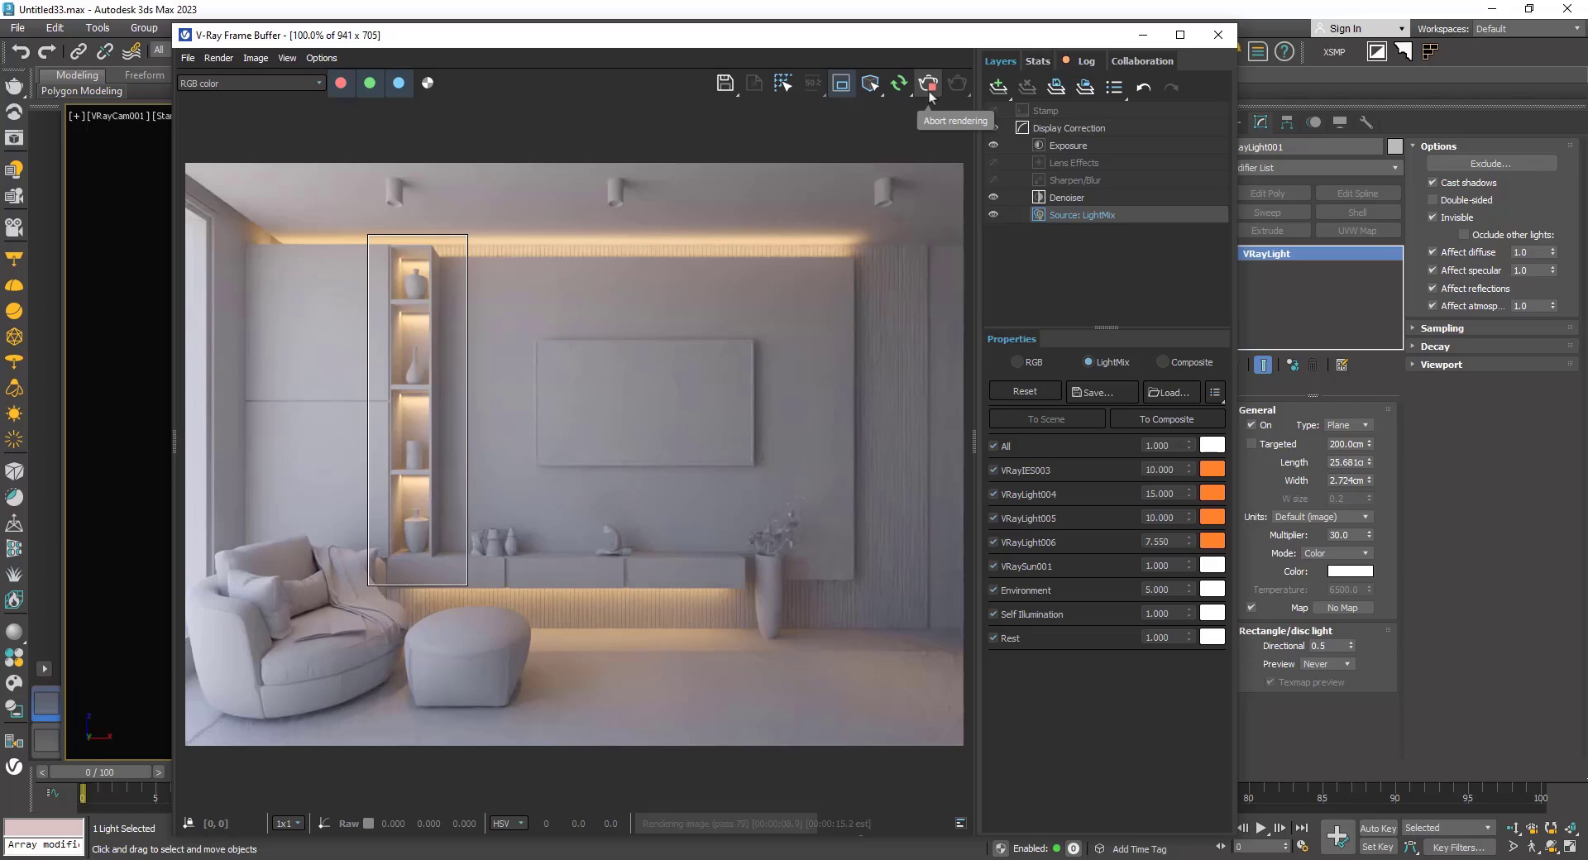
click(843, 85)
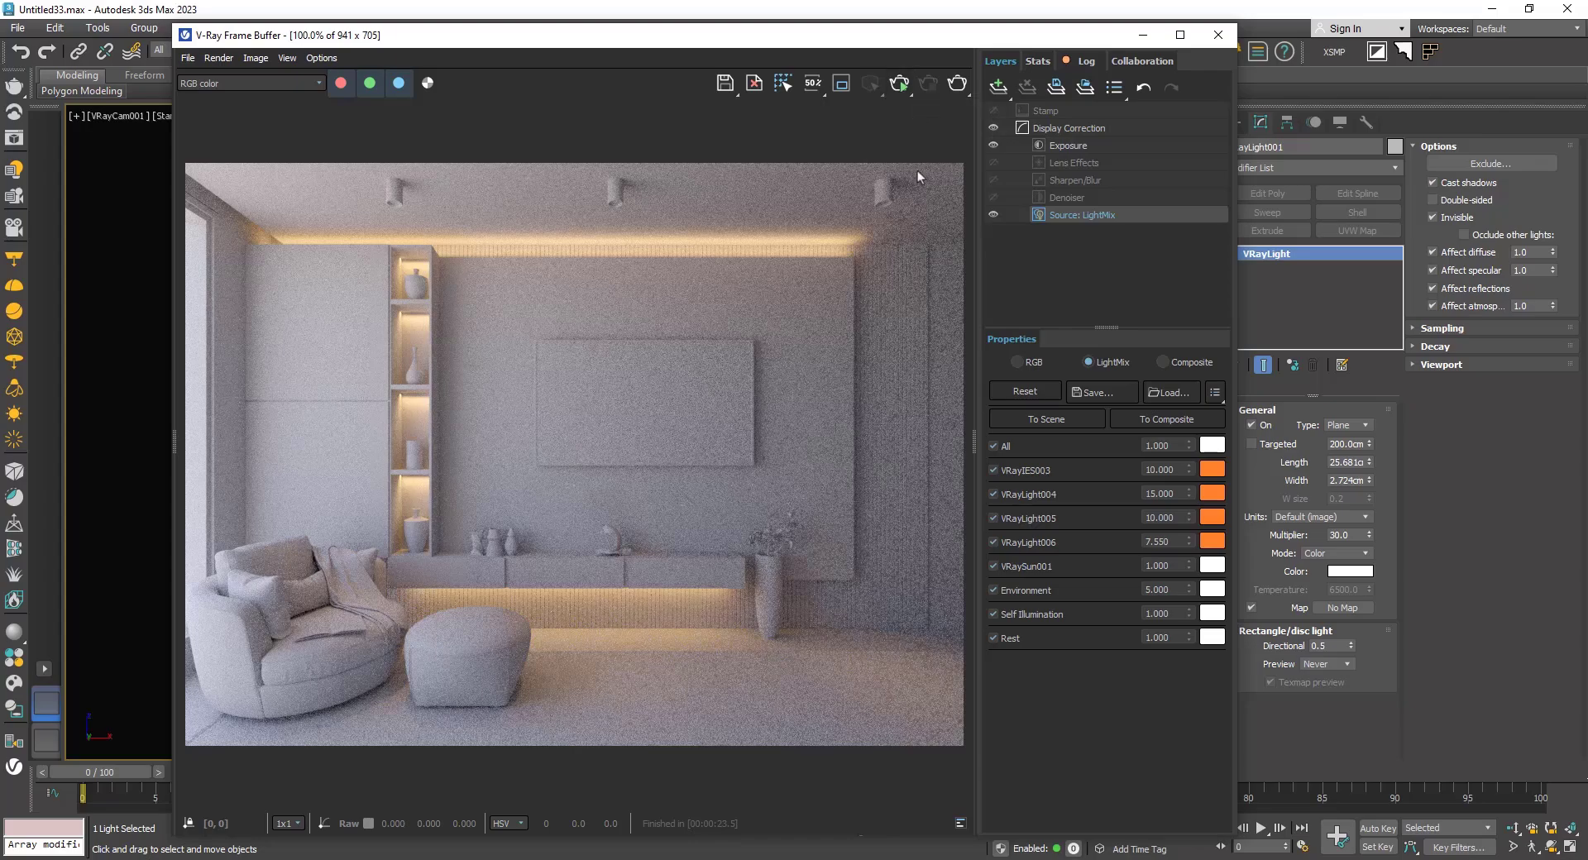
Step: Render the full camera view to check the lighting, stop the render and put the render window away
key(shift+q)
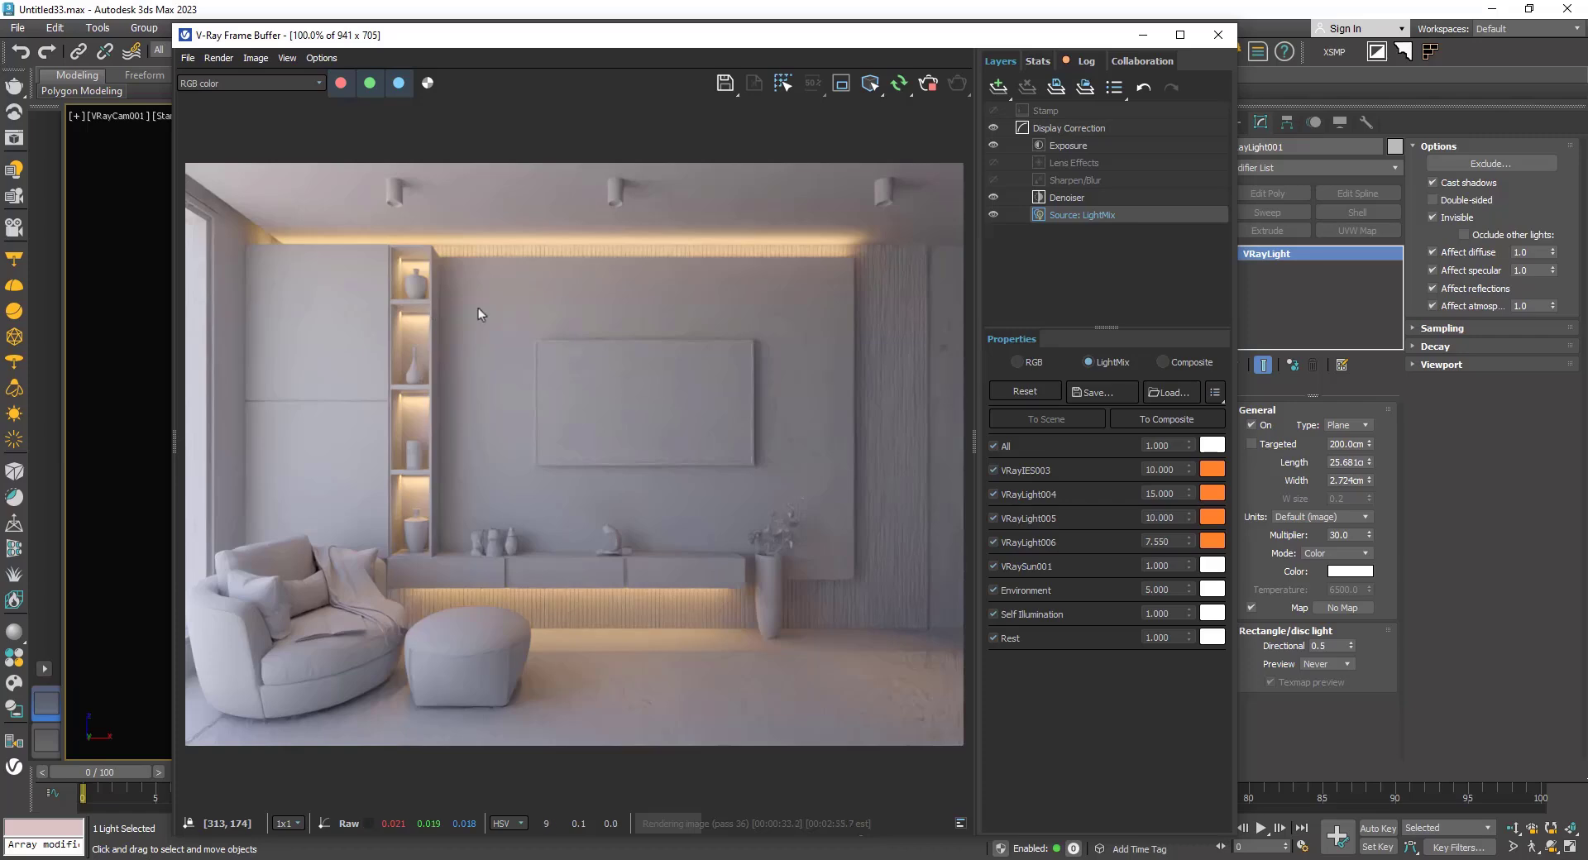
click(935, 86)
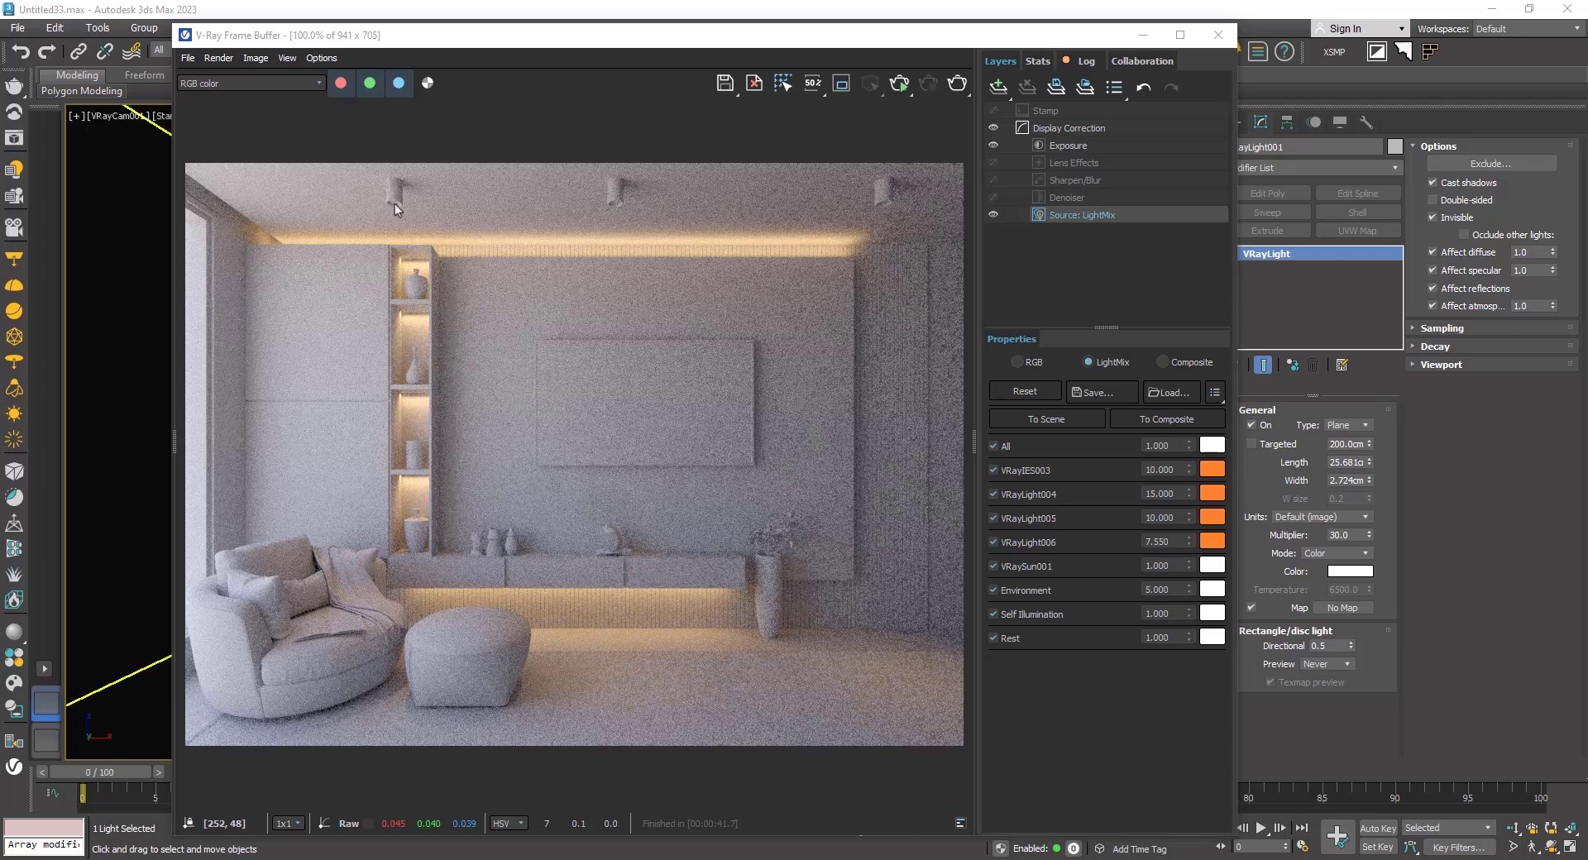
click(1233, 57)
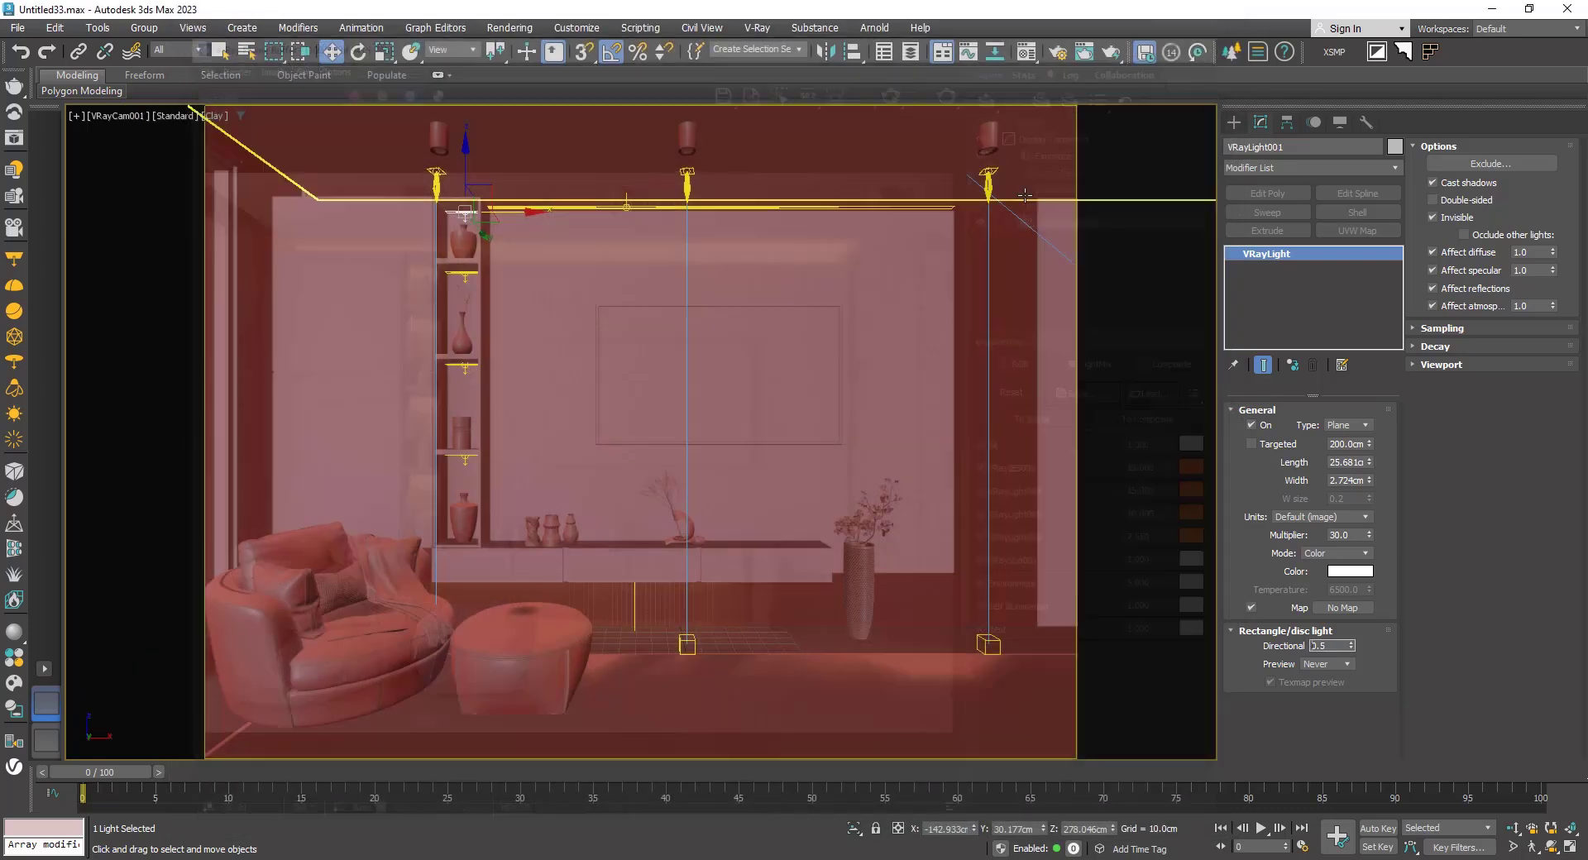
Step: Isolate the three cylindrical ceiling spotlight fixtures and view them from below in perspective
click(990, 146)
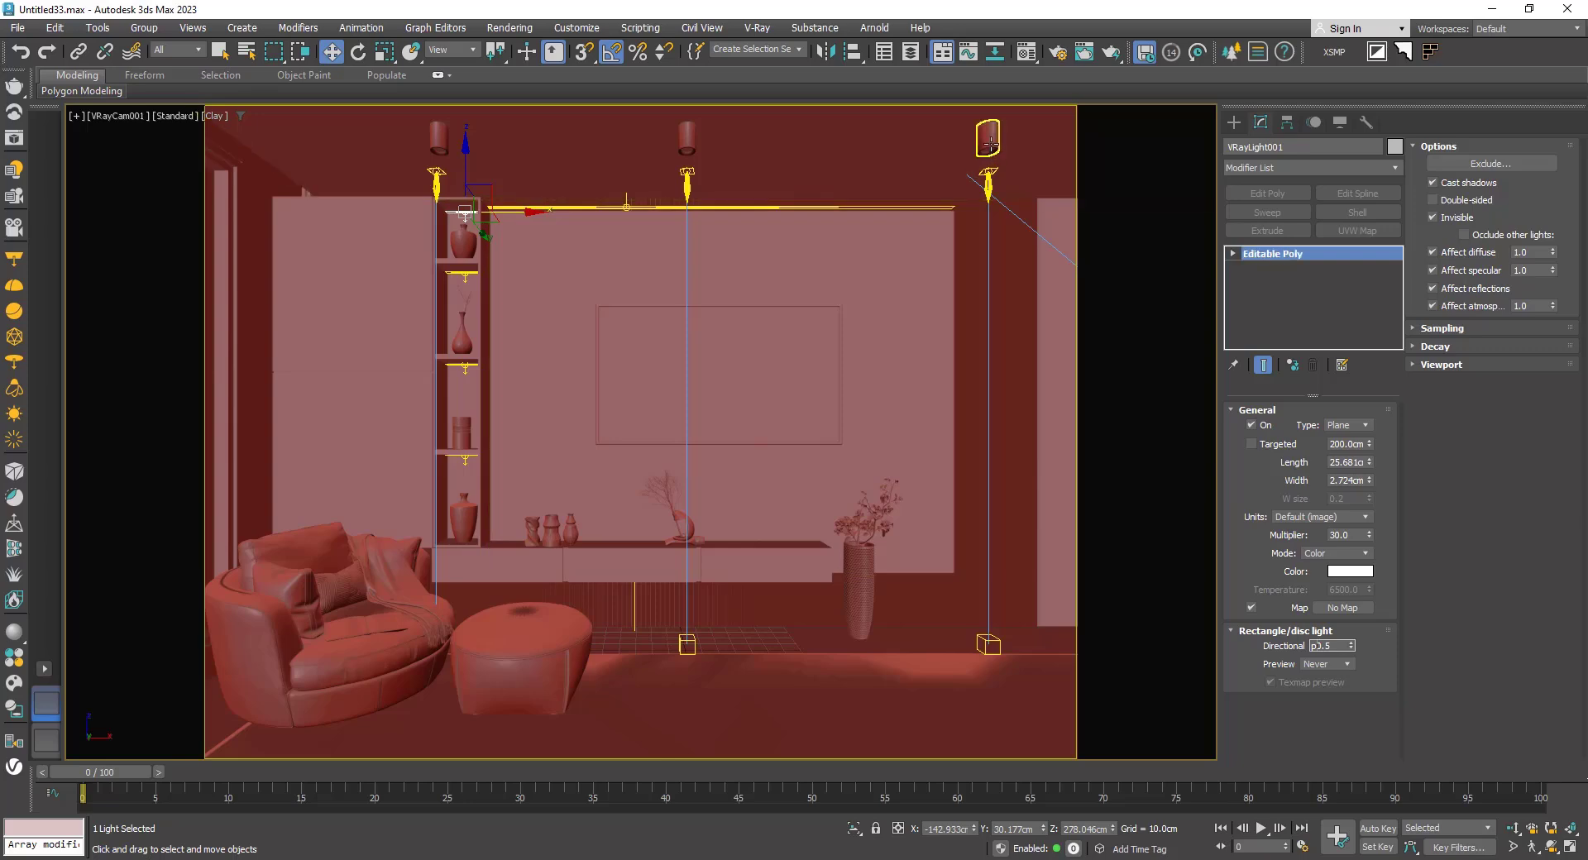
ctrl+click(687, 139)
ctrl+click(447, 142)
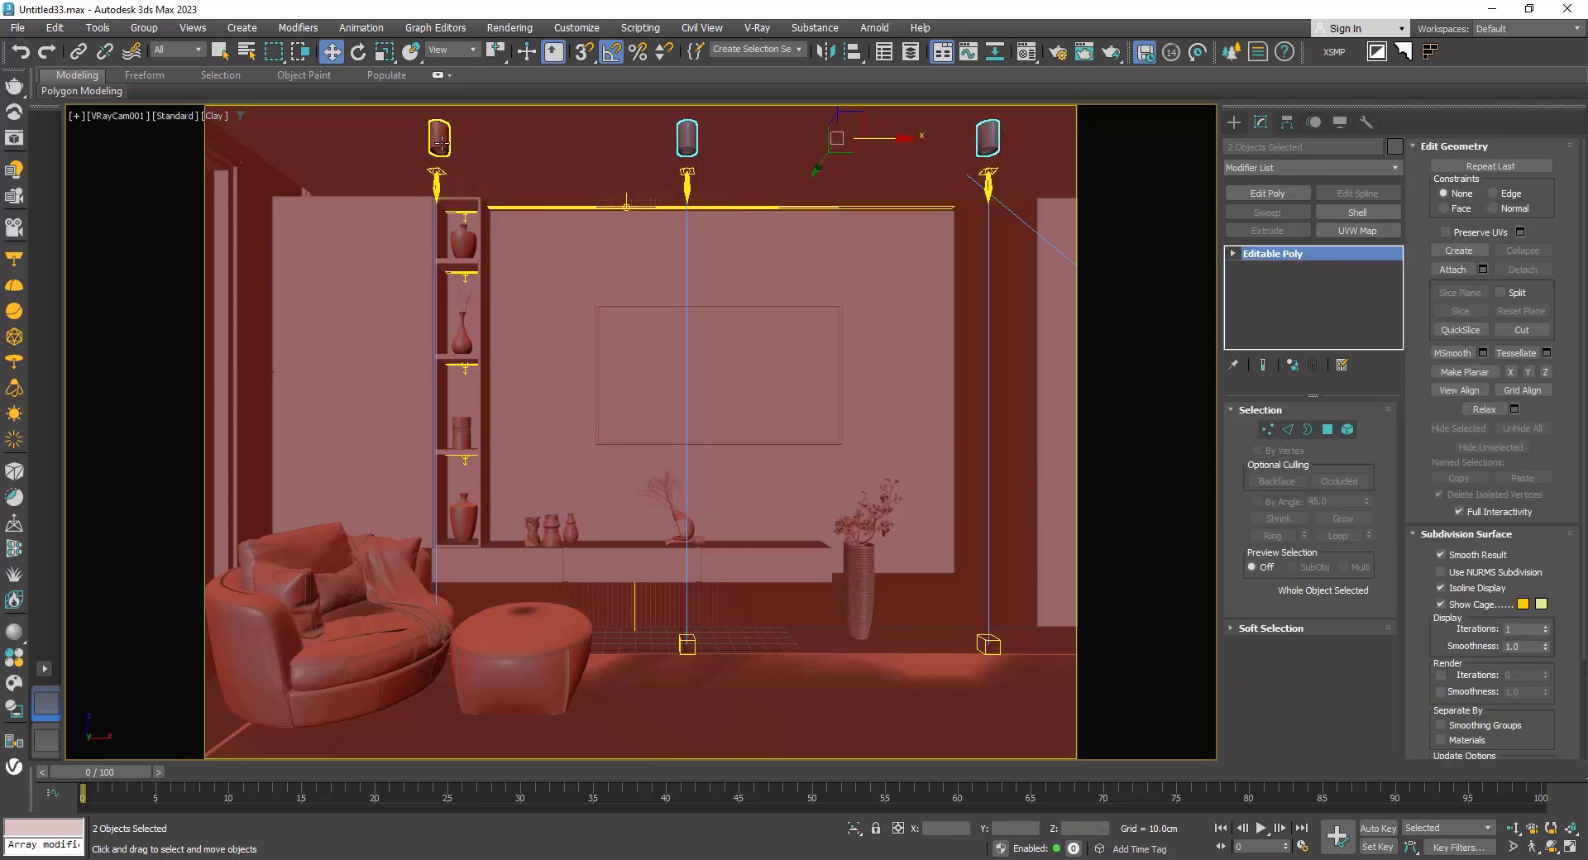
key(alt+q)
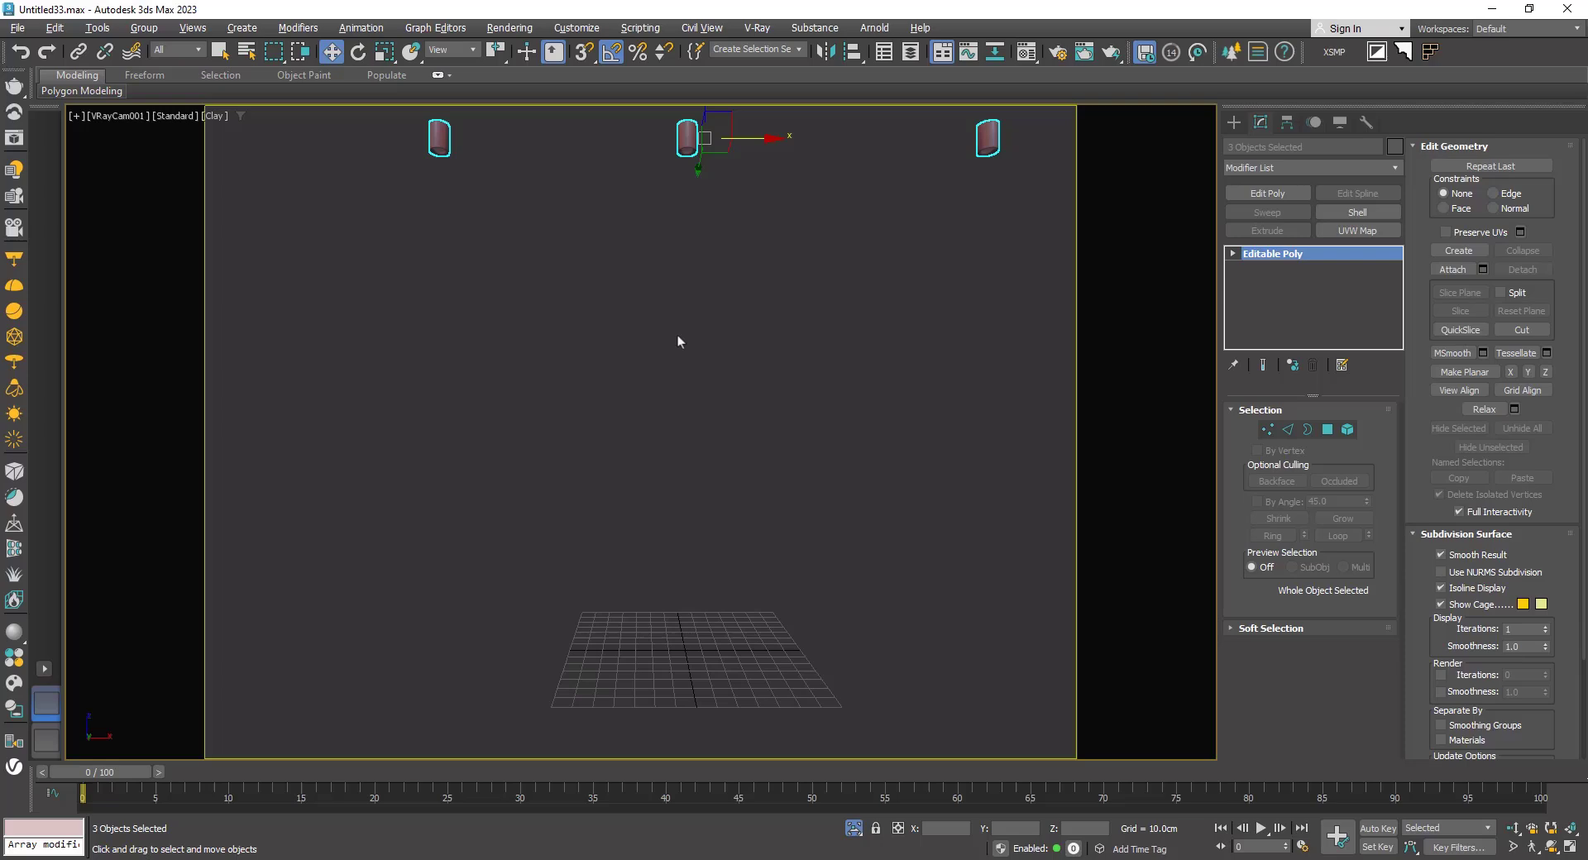
key(p)
alt+middle_drag(579, 351, 707, 546)
scroll(550, 314, up, 5)
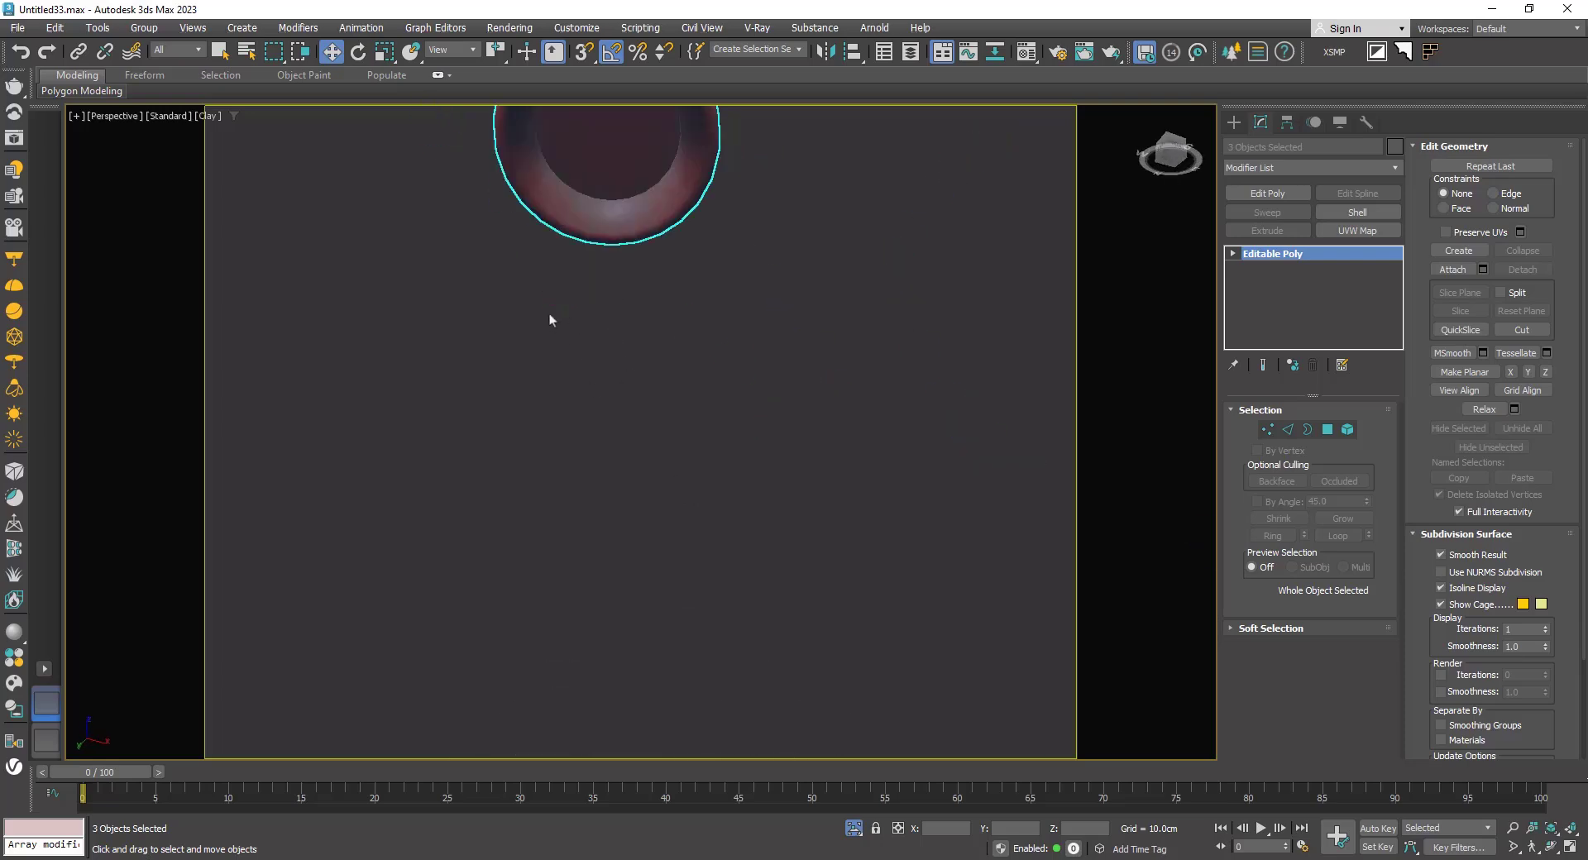
Step: Inspect the inner lamp disc of one fixture at element level and return to object level
click(550, 321)
click(603, 177)
scroll(614, 282, down, 3)
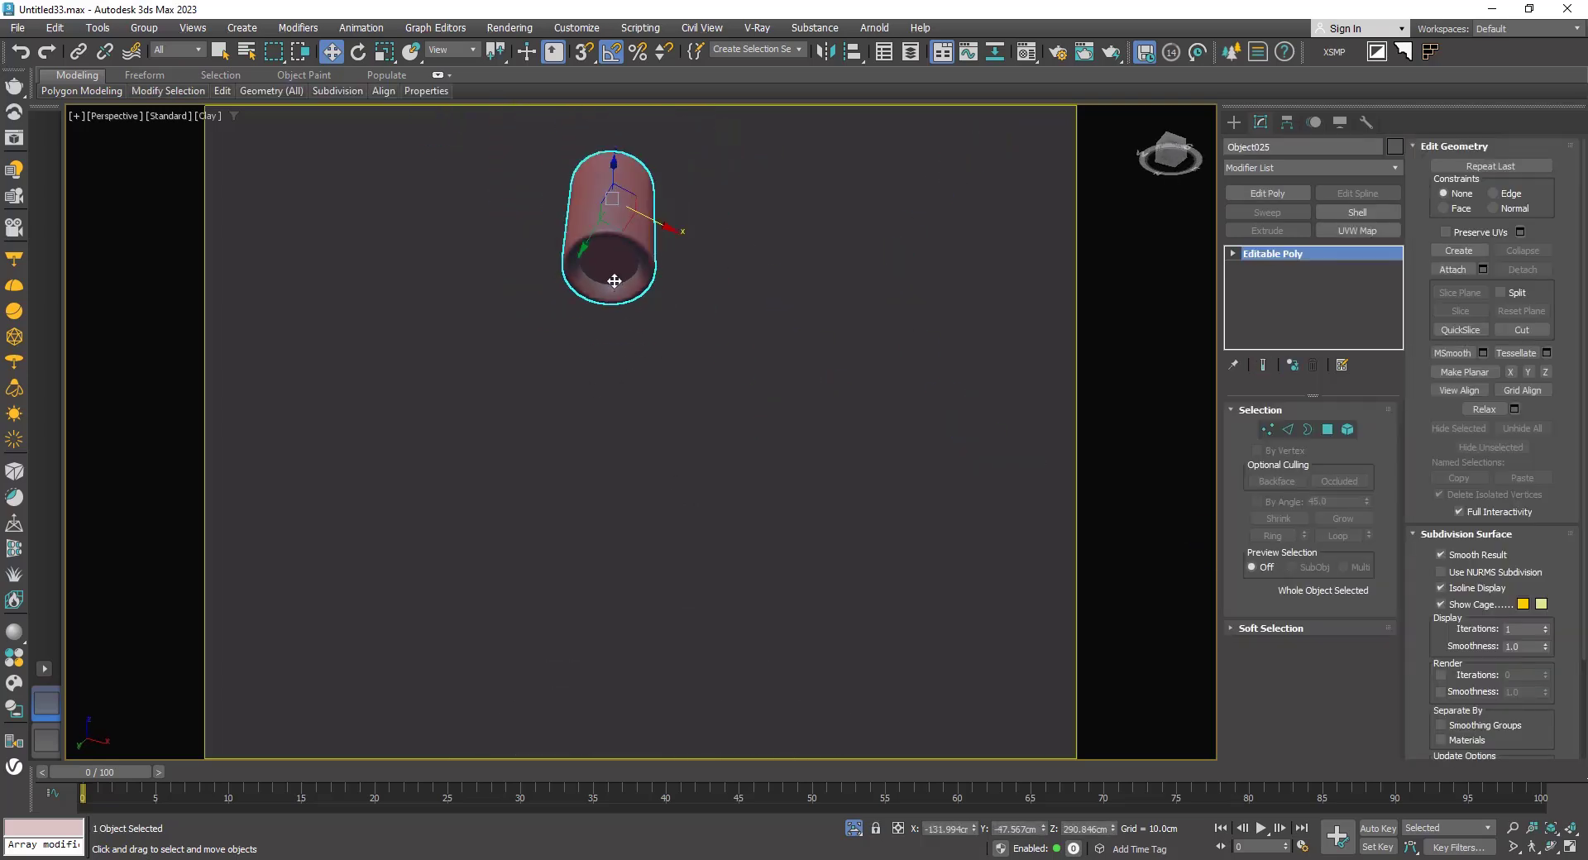
key(5)
click(614, 281)
alt+middle_drag(614, 281, 626, 314)
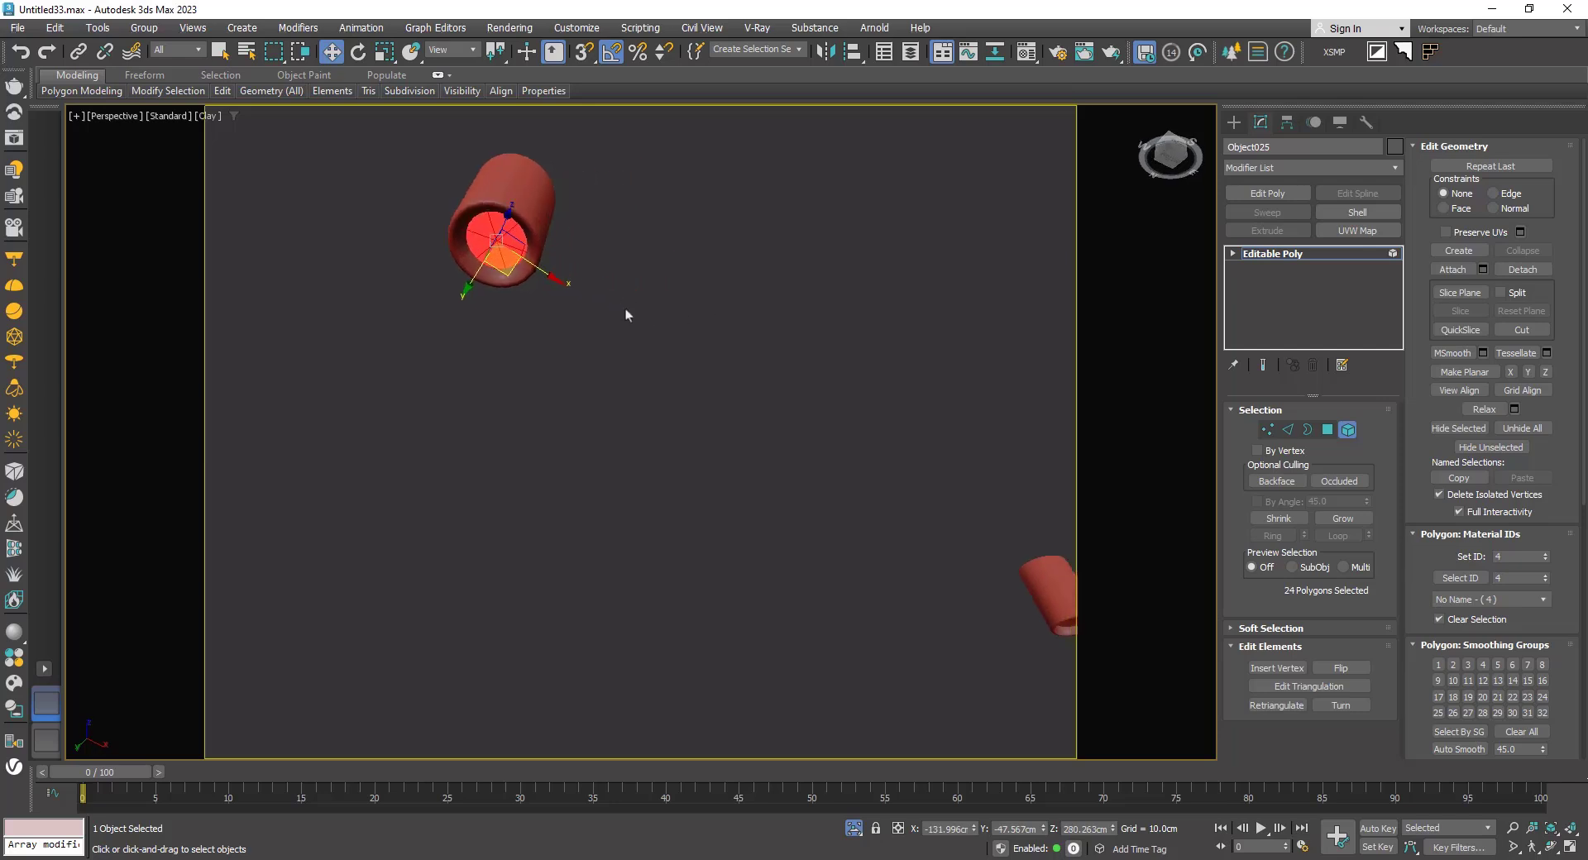
scroll(626, 314, down, 3)
key(5)
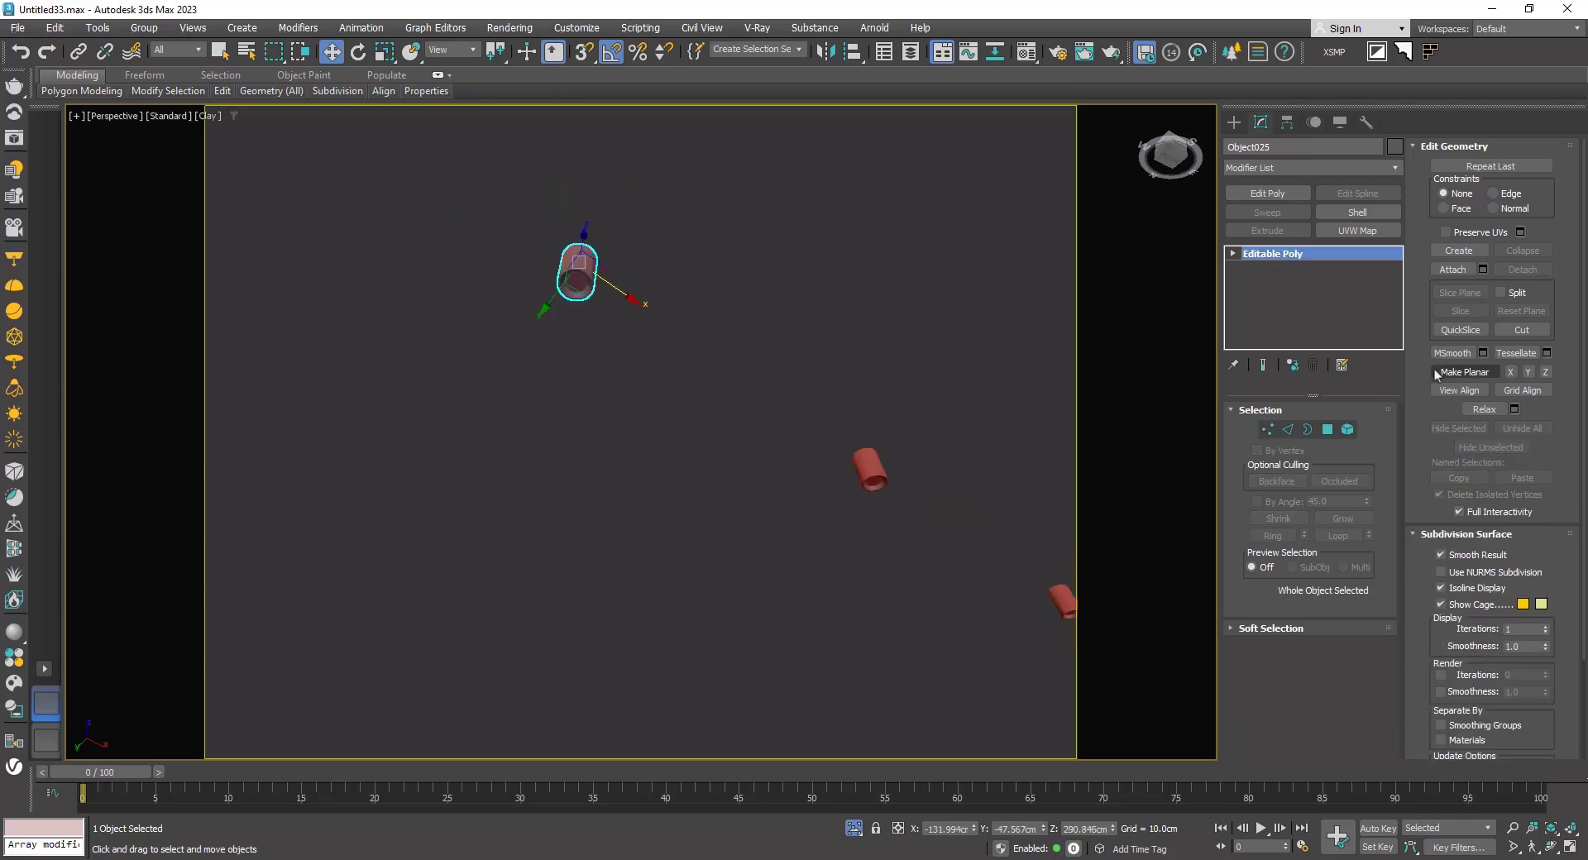
Step: Make the middle spotlight fixture unique and check the far fixture's modifier stack for remaining instancing
click(1453, 270)
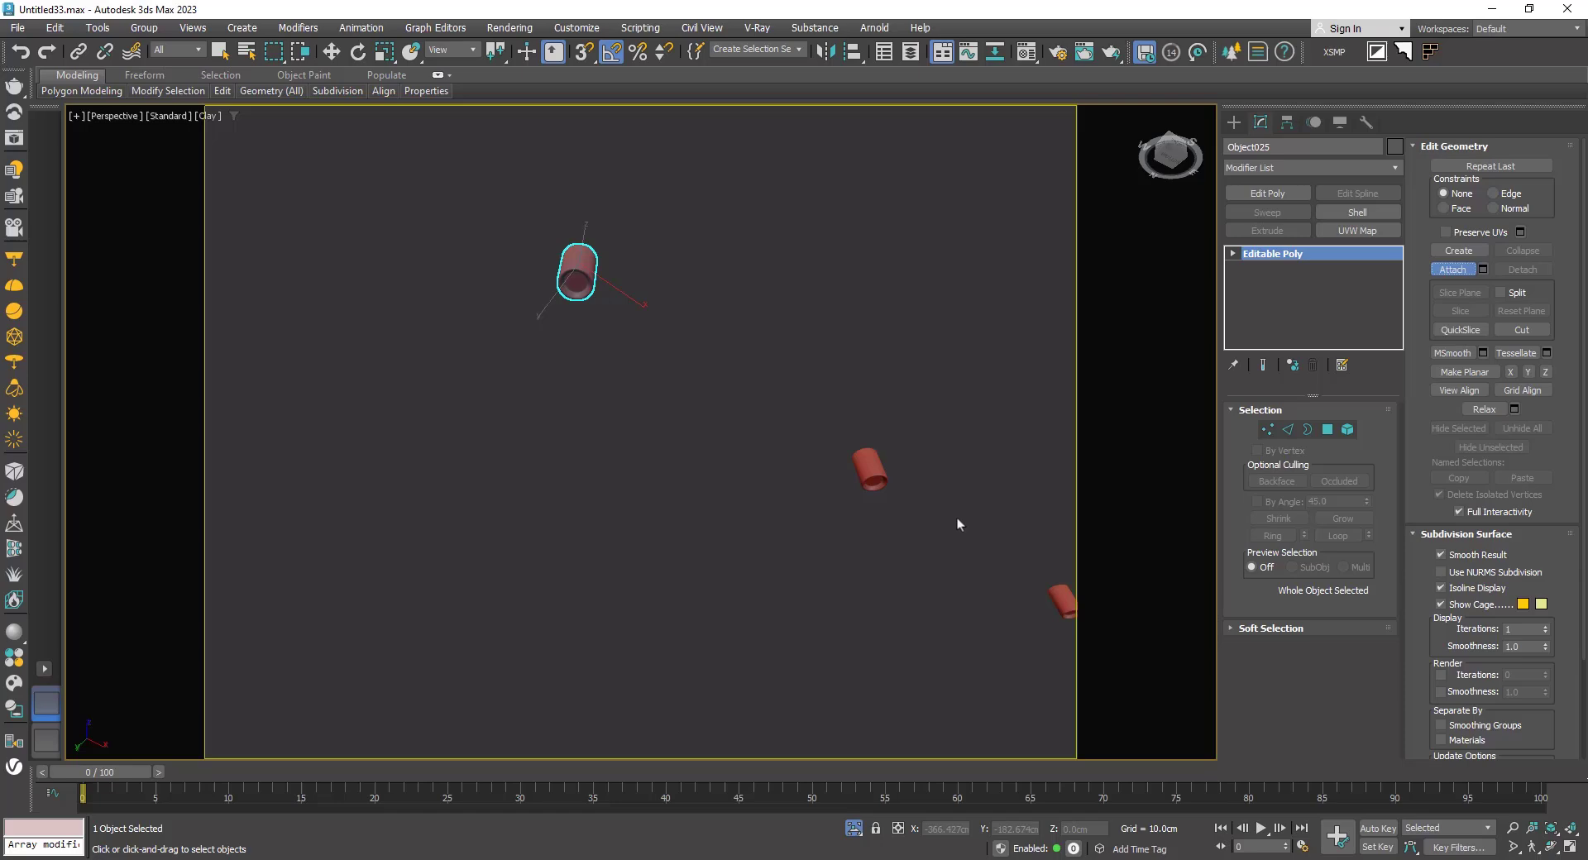
click(1453, 273)
middle_drag(811, 537, 759, 523)
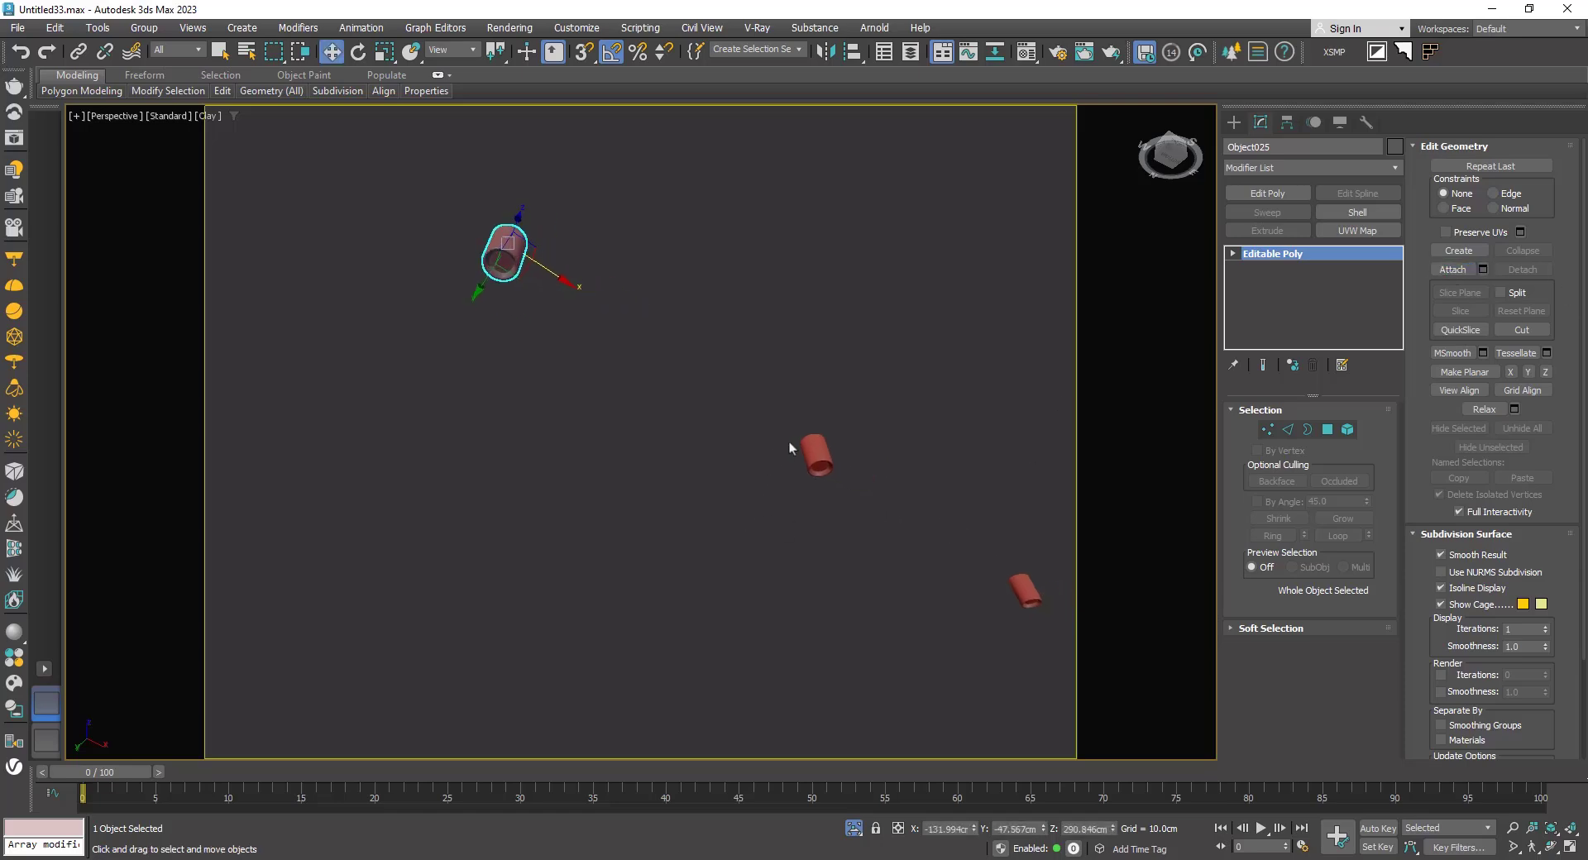
click(804, 447)
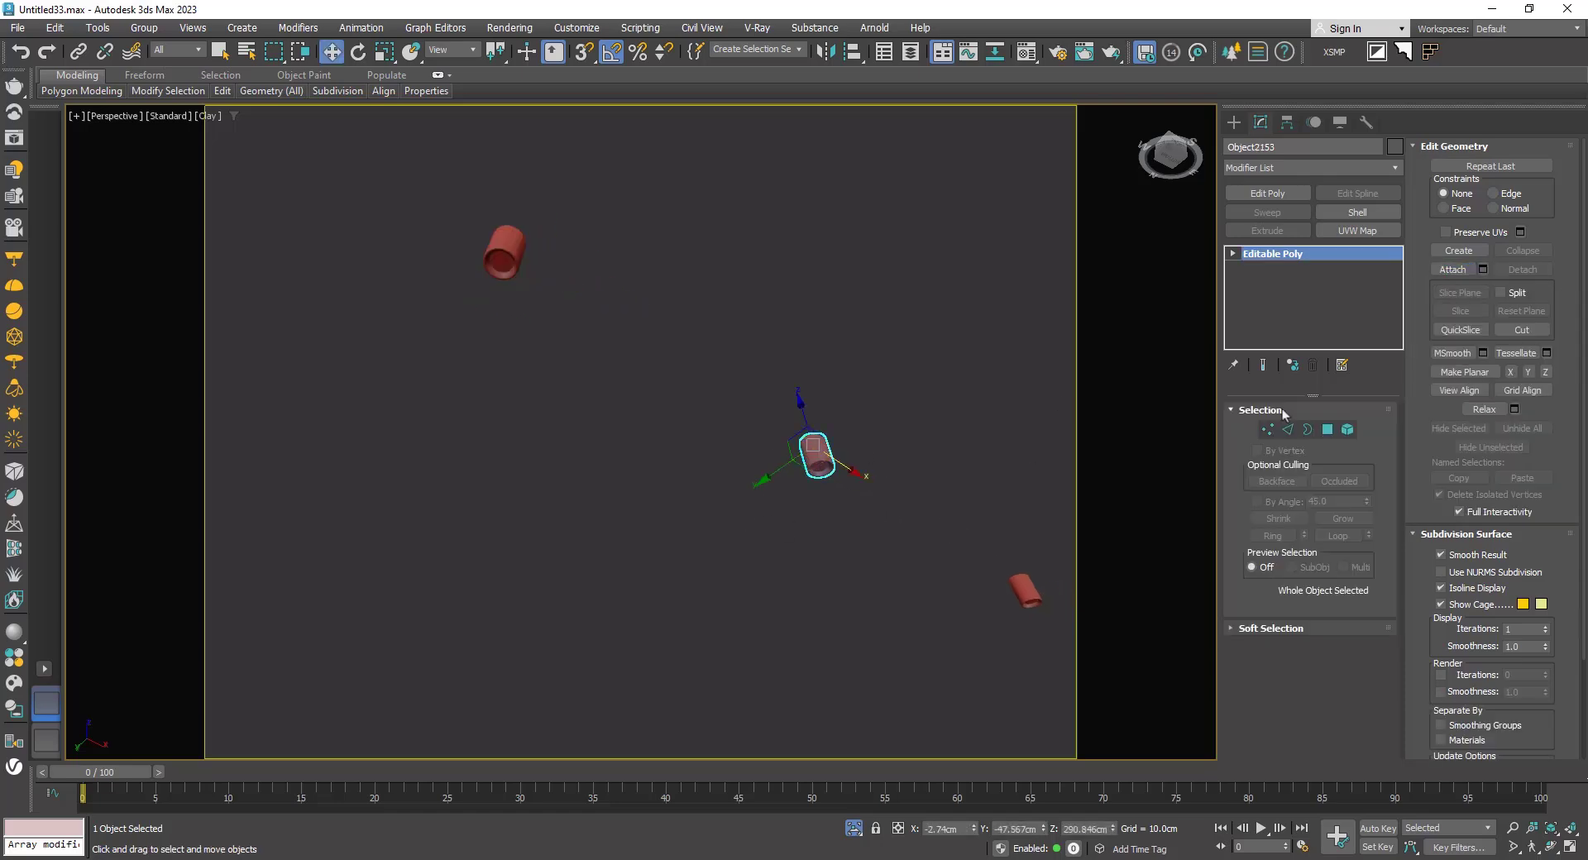
click(1293, 366)
middle_drag(921, 513, 831, 487)
click(933, 556)
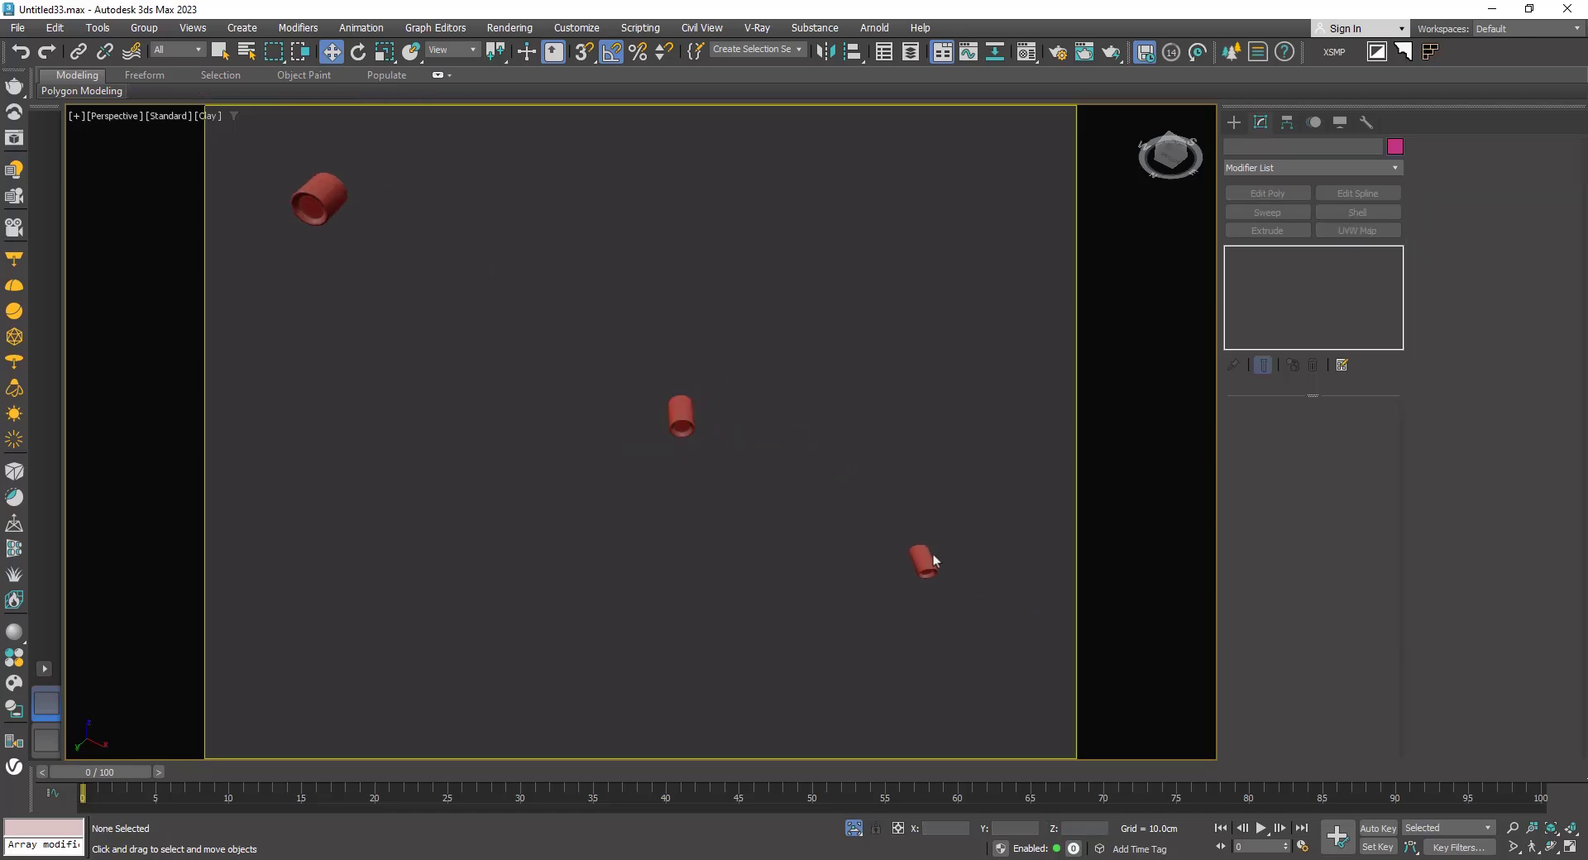
click(932, 560)
alt+middle_drag(564, 399, 485, 334)
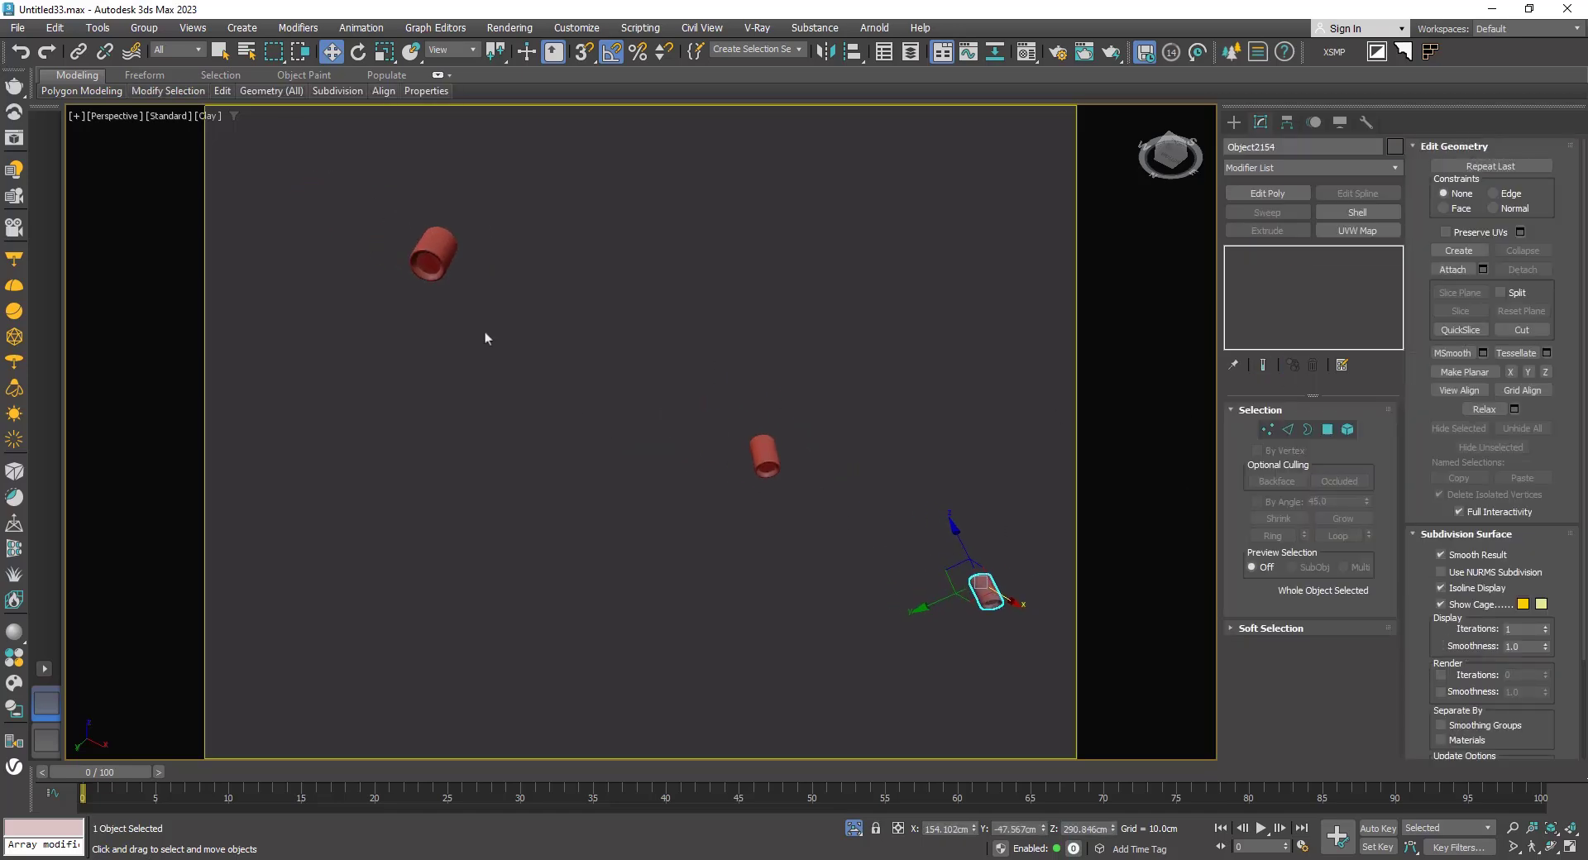
Step: Attach the middle and far spotlight fixtures to the nearest one as a single editable poly
click(432, 256)
click(1452, 269)
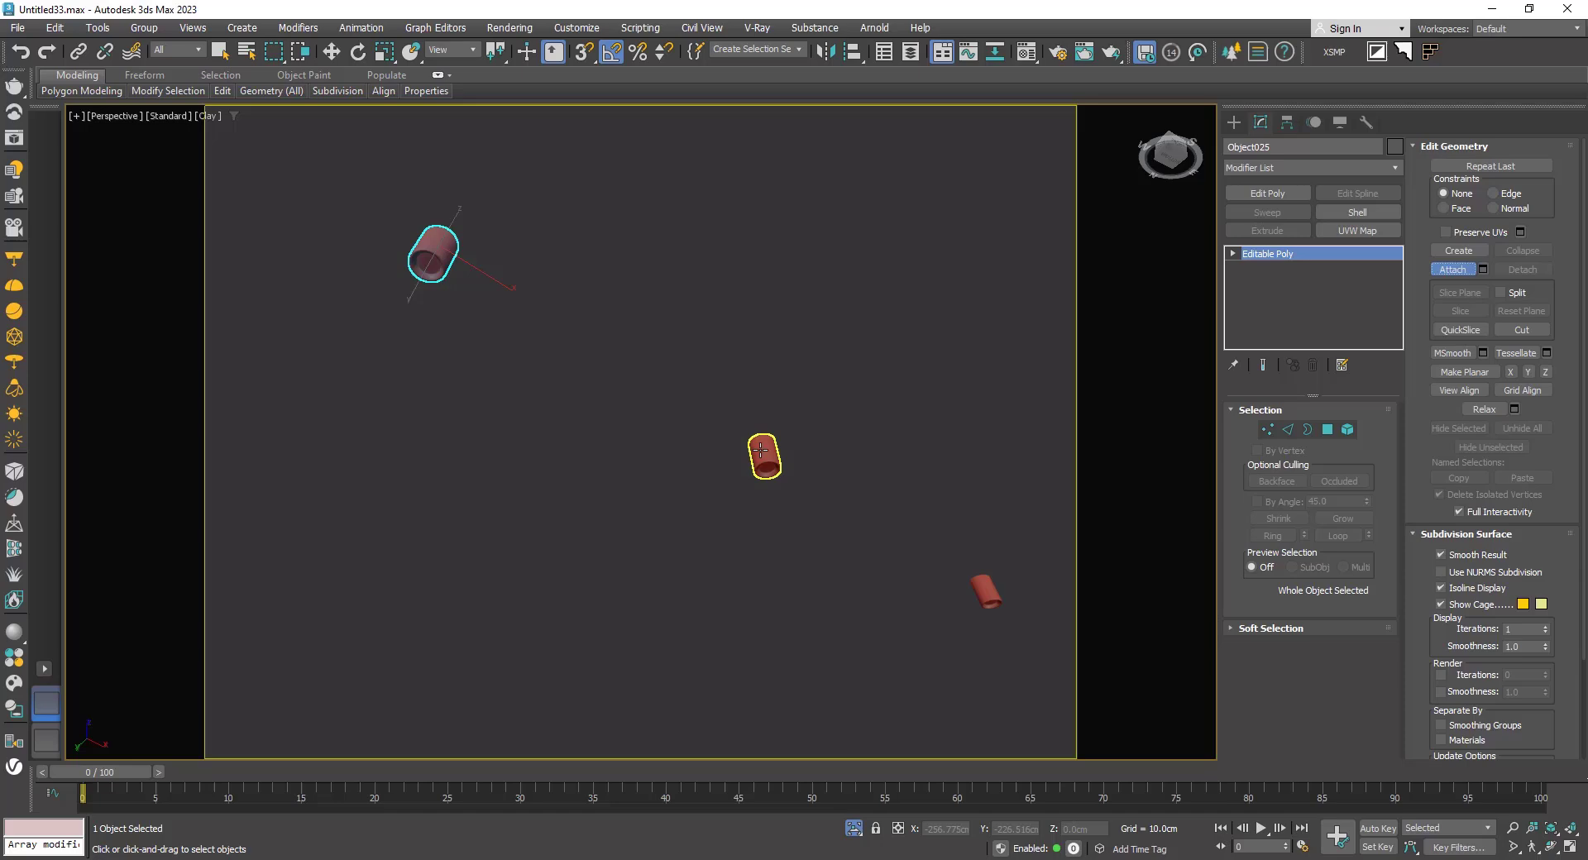
click(979, 593)
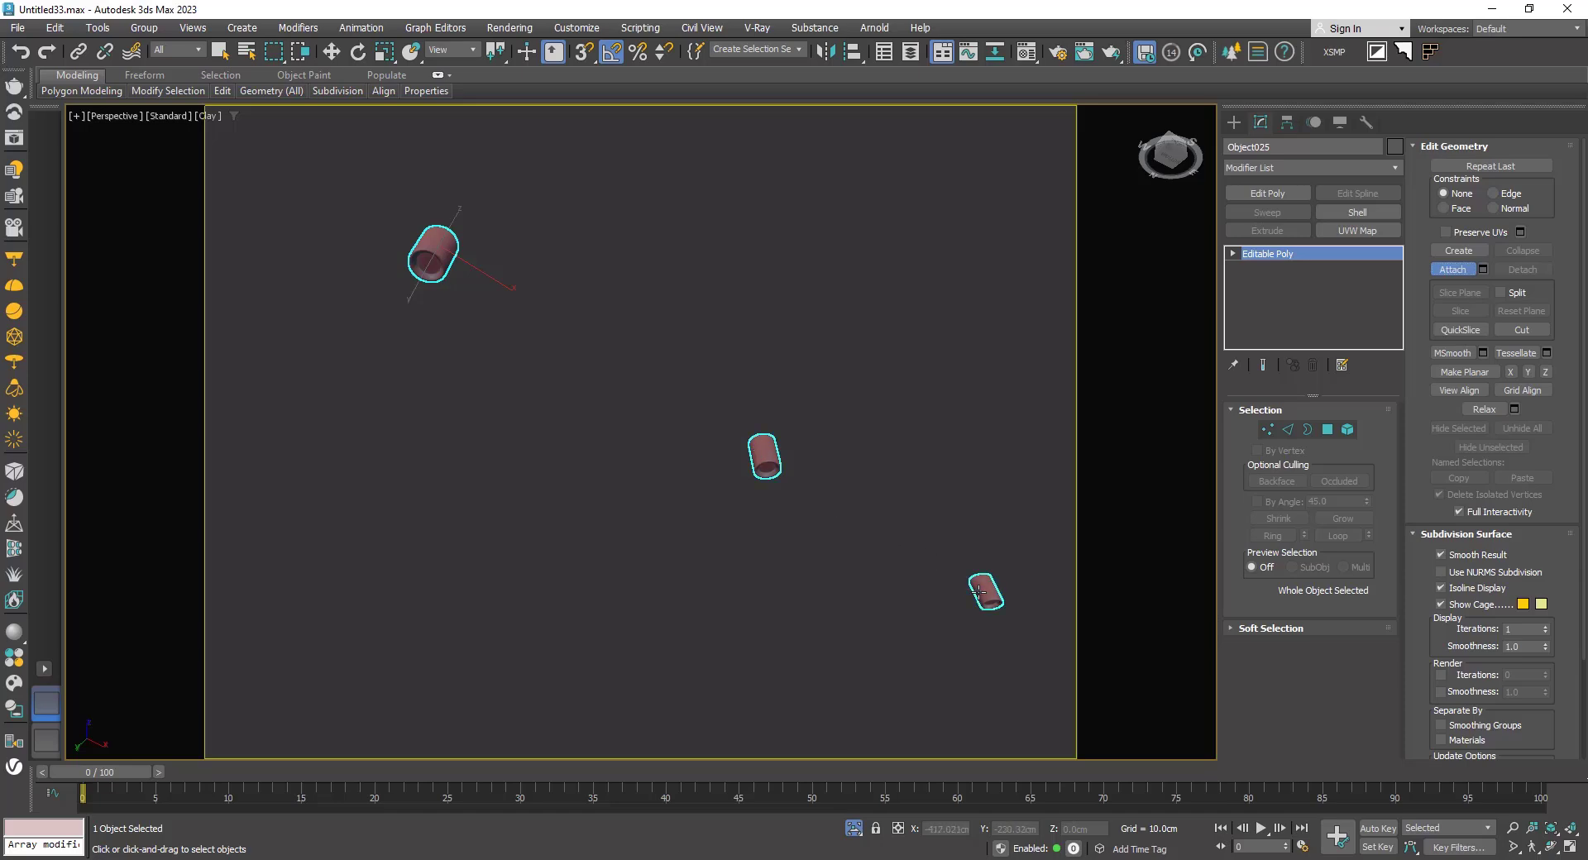
click(1463, 268)
Step: Detach the inner lamp discs of all three fixtures as one separate object and clear the selection
key(5)
scroll(425, 273, up, 3)
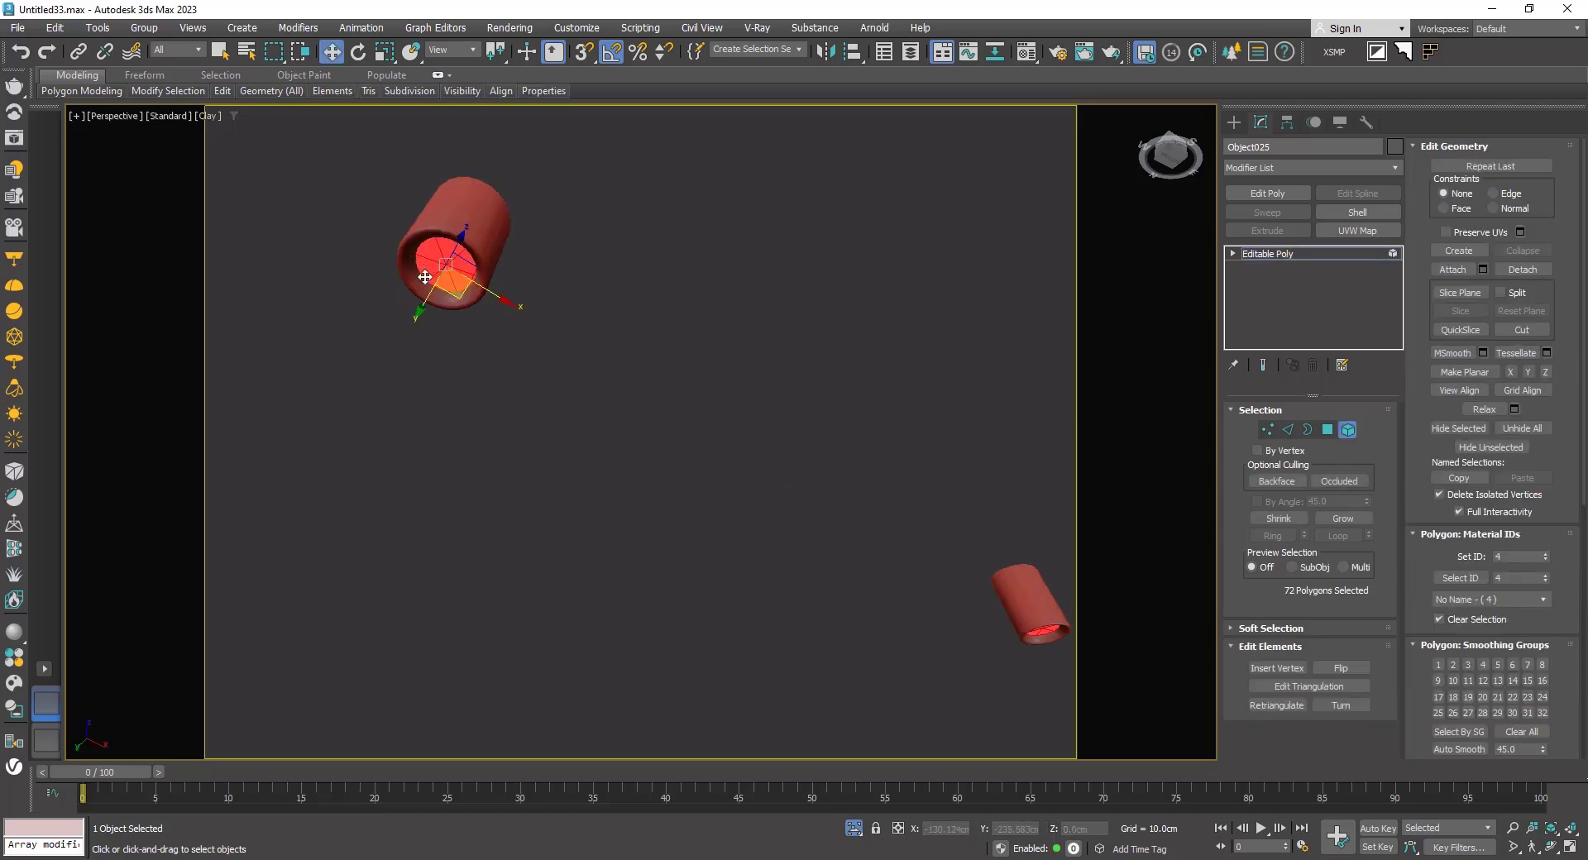
scroll(488, 302, down, 5)
alt+middle_drag(564, 351, 559, 326)
scroll(629, 386, up, 5)
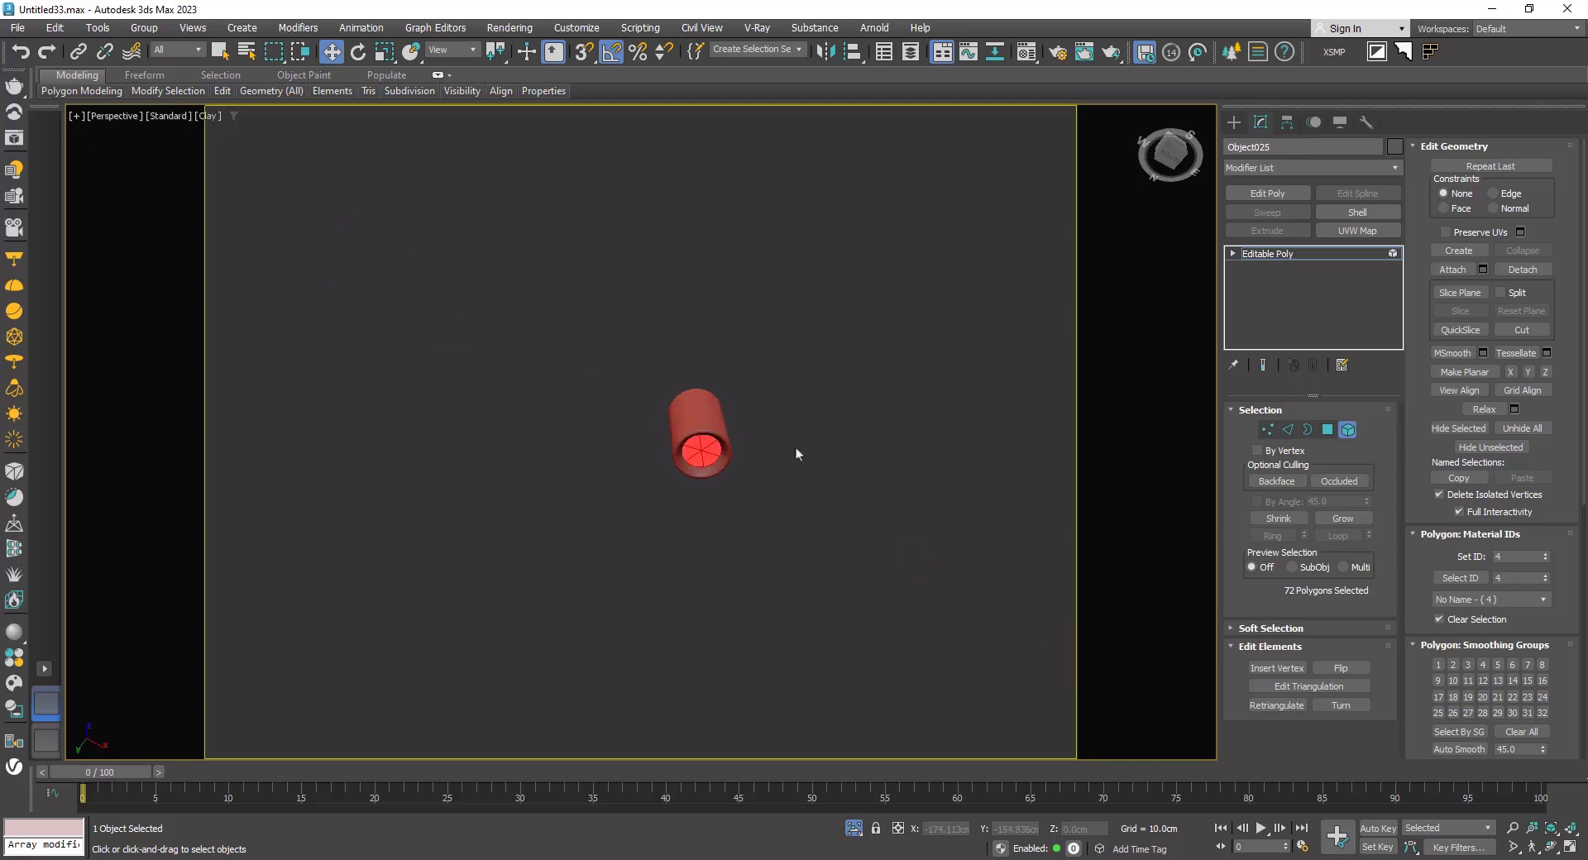
click(1523, 270)
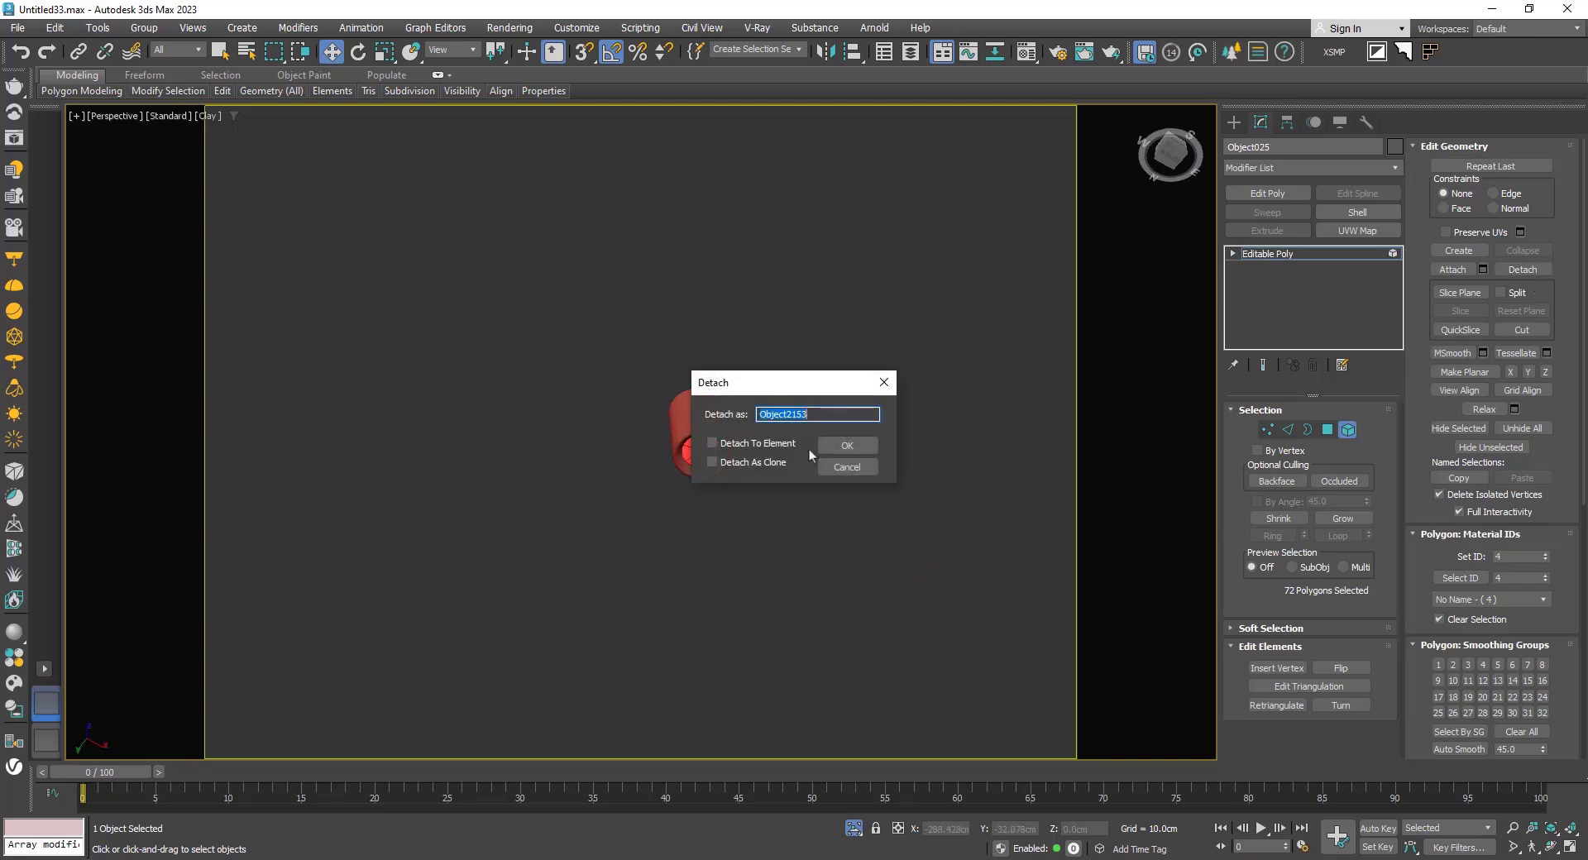
click(847, 446)
click(667, 312)
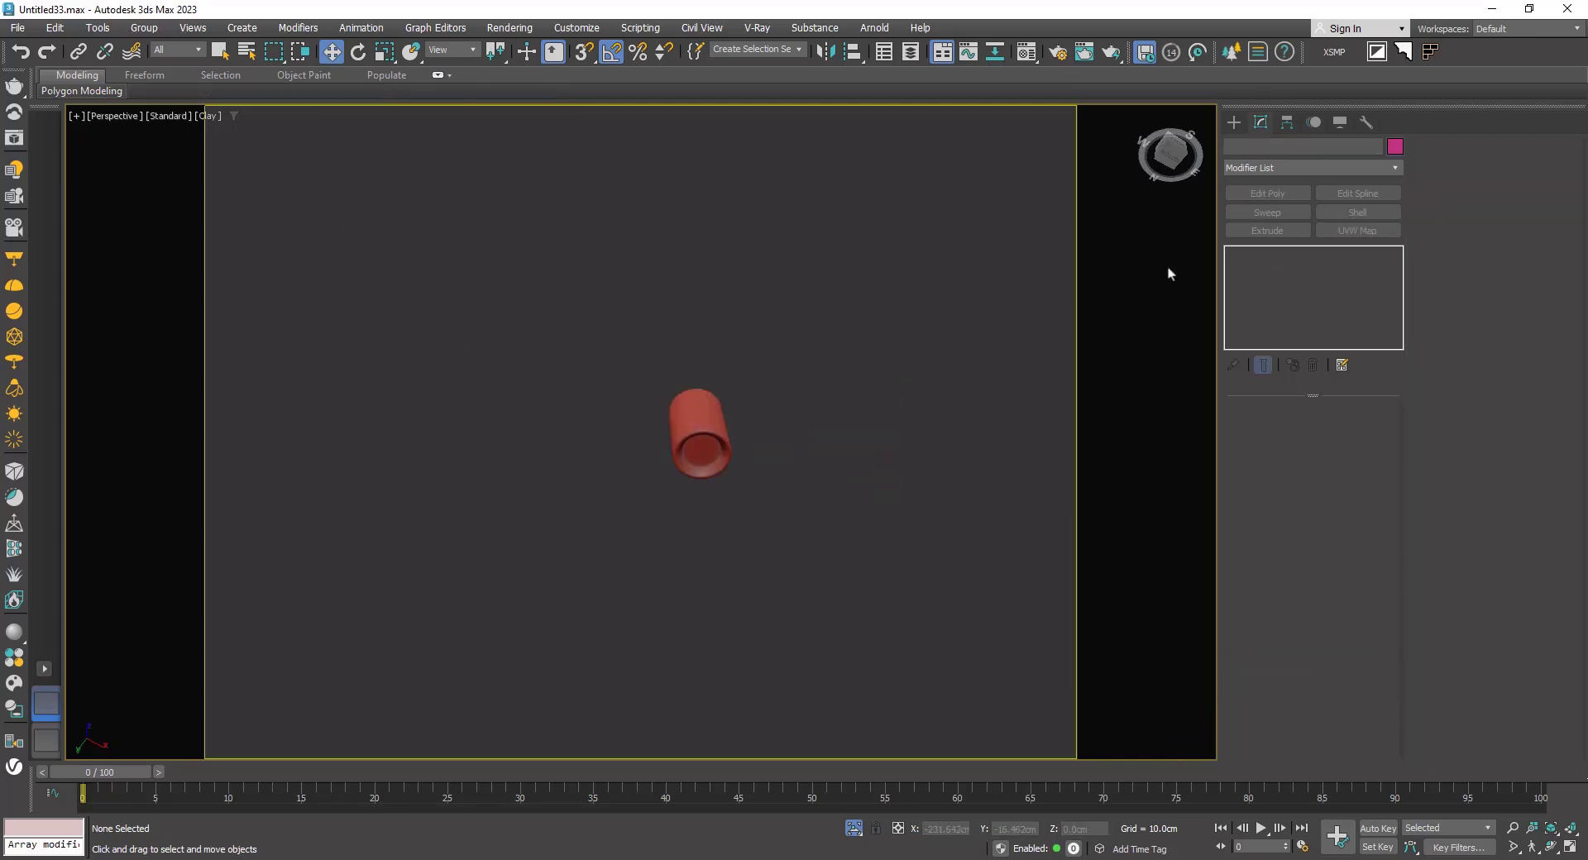
Step: Create a VRayLight of type Mesh in the empty space near the fixtures
click(1235, 122)
click(1269, 233)
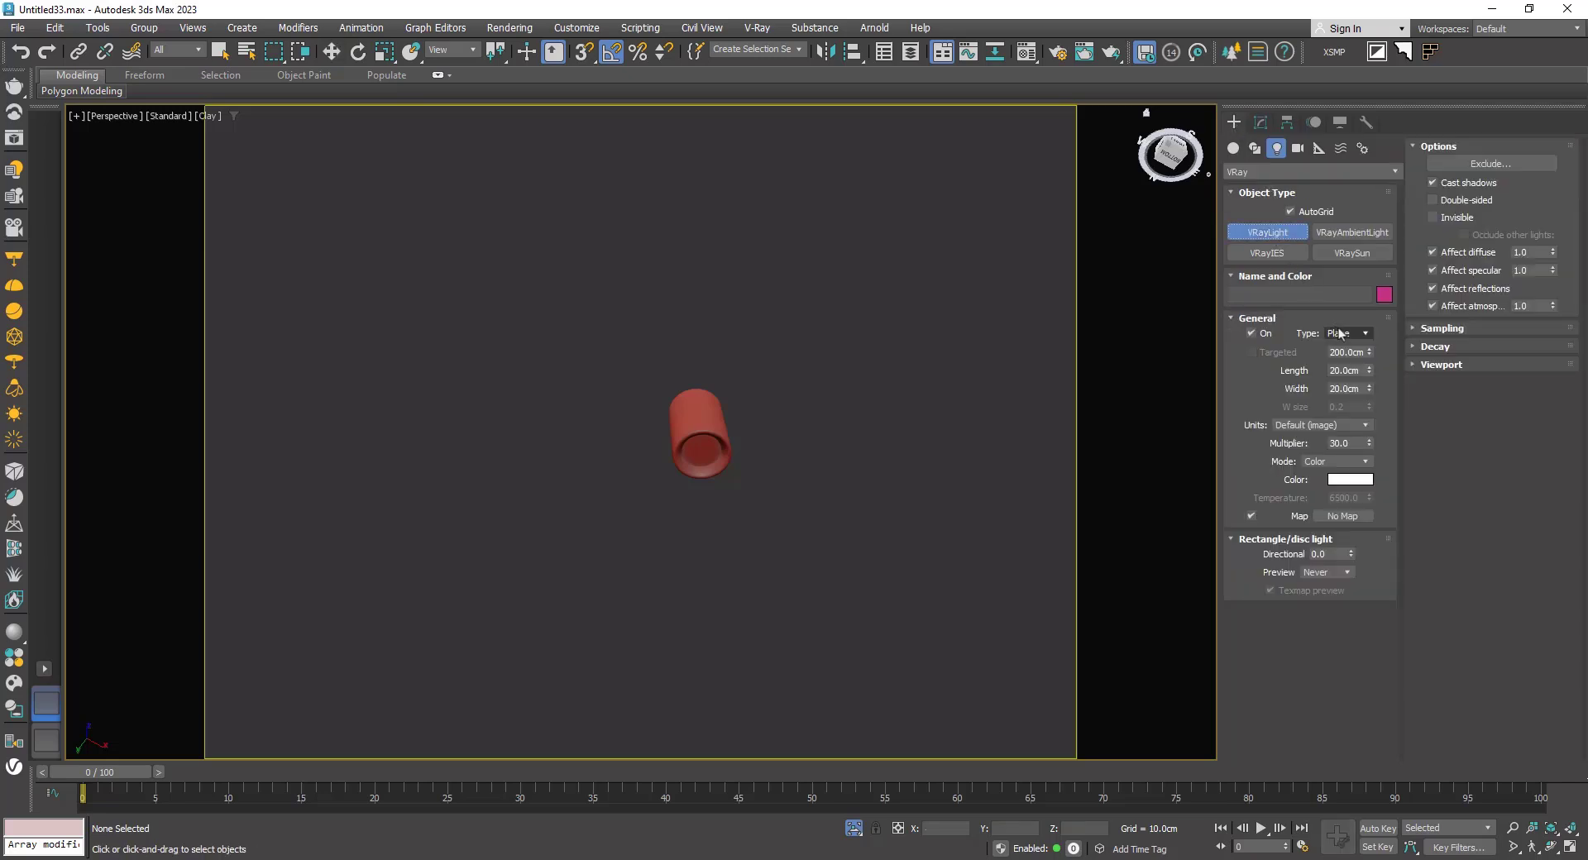
click(1346, 333)
click(1340, 393)
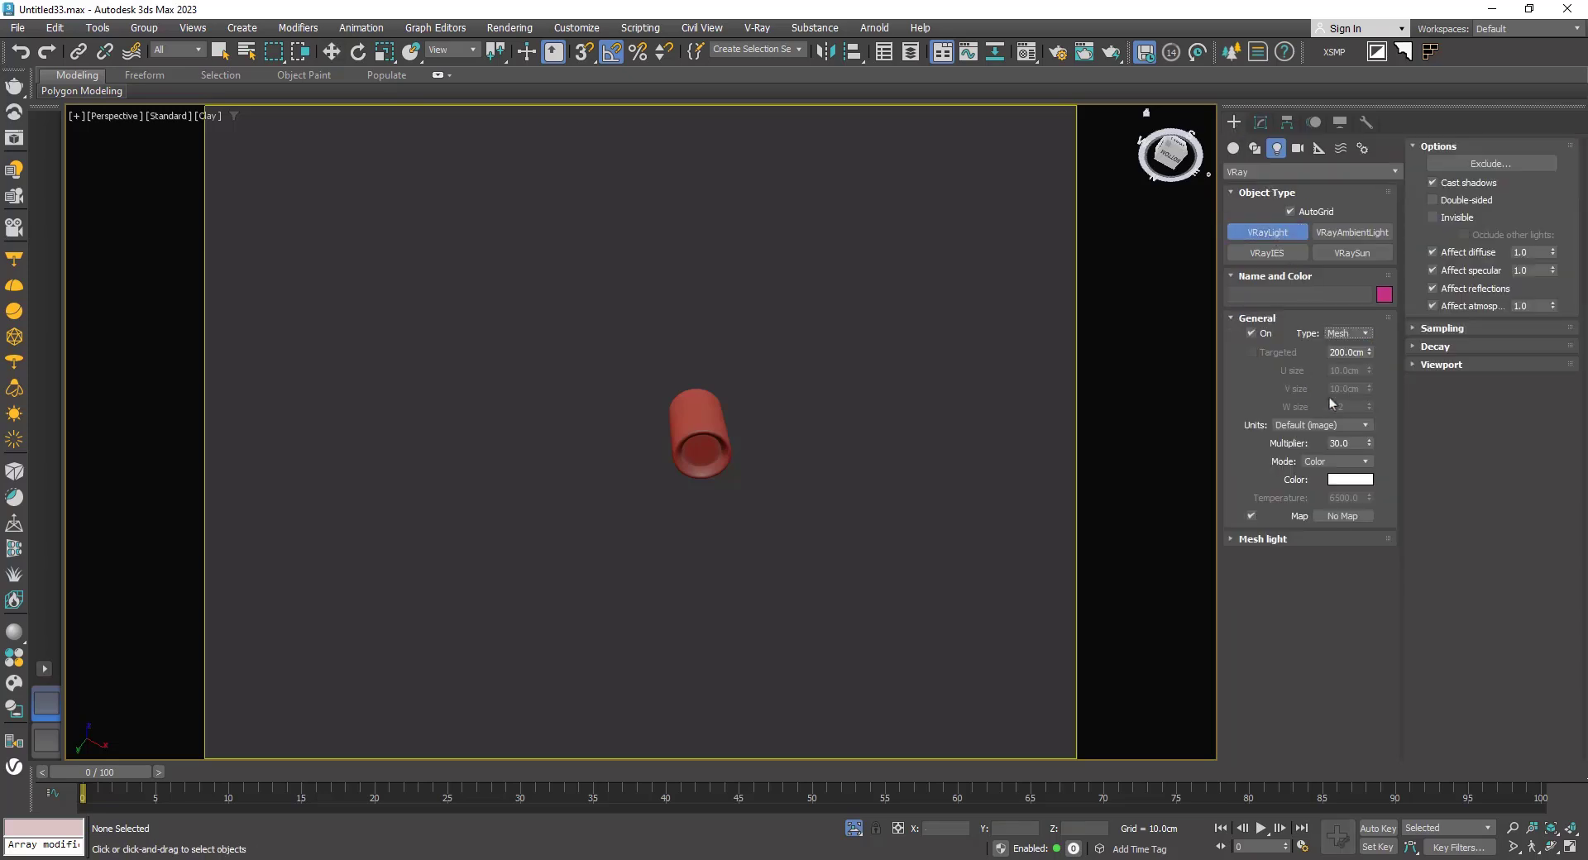
click(775, 557)
Step: Assign the detached lamp discs as the mesh of the new VRayLight
scroll(867, 476, down, 5)
alt+middle_drag(867, 476, 882, 404)
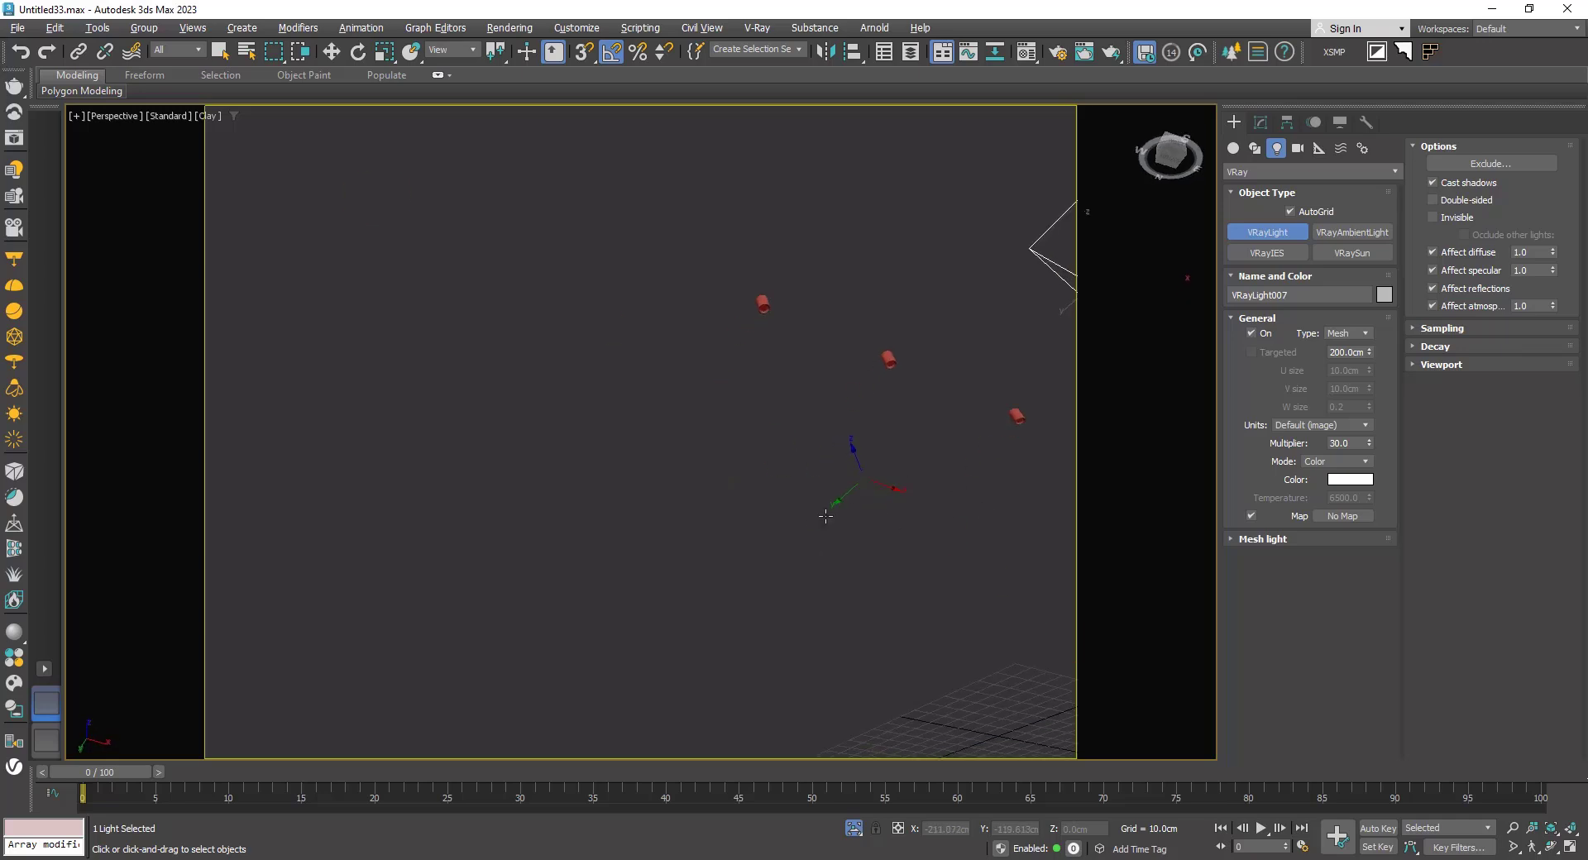
scroll(880, 384, up, 3)
scroll(617, 258, up, 4)
mouse_move(617, 258)
middle_down()
mouse_move(599, 347)
mouse_move(617, 252)
middle_up()
click(1260, 123)
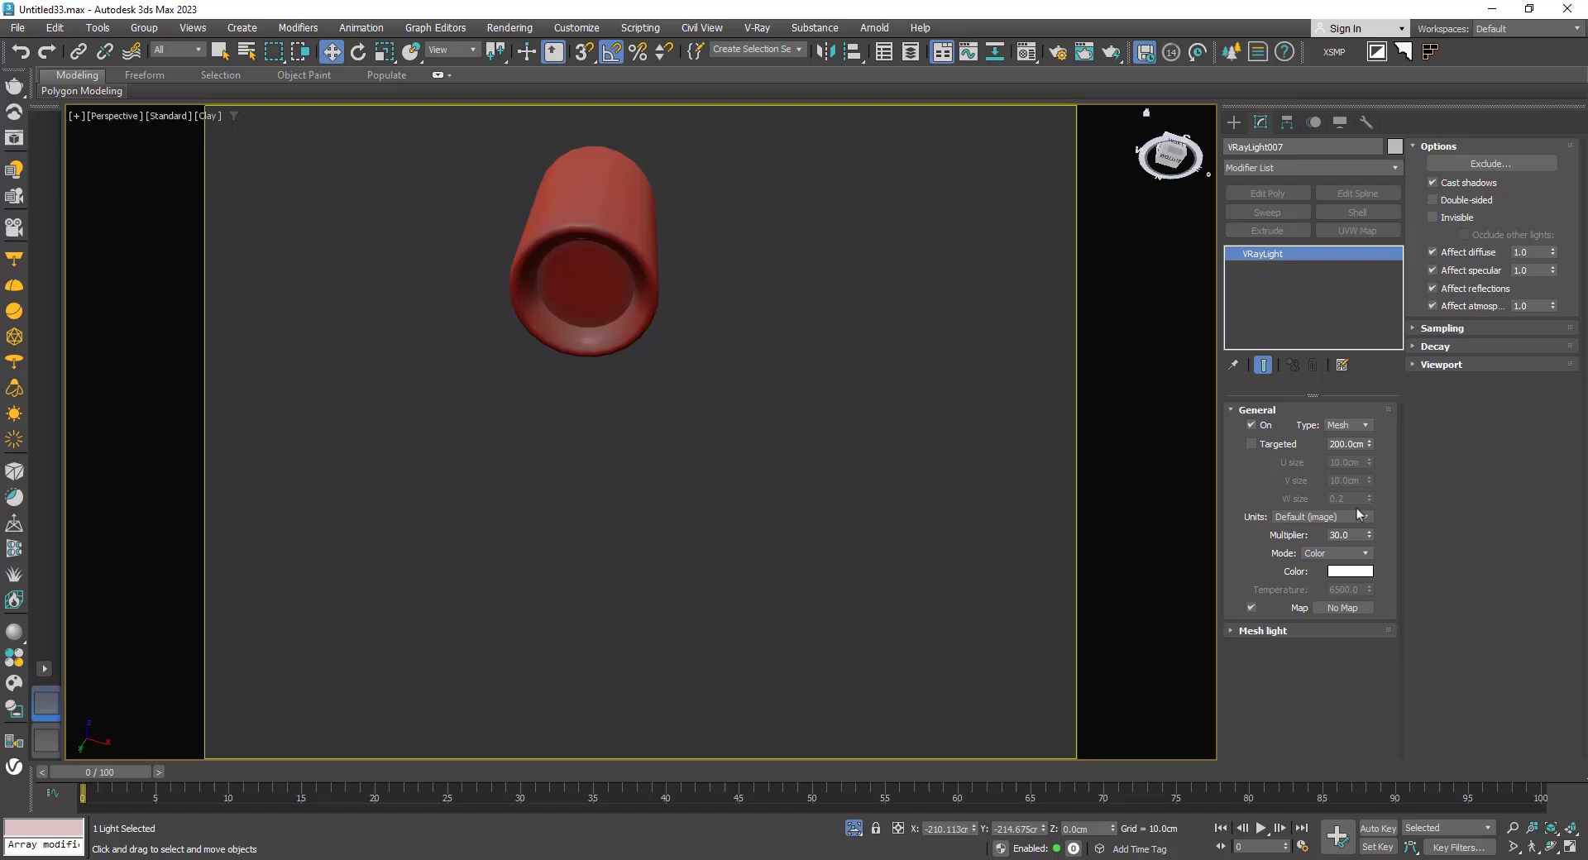
click(1283, 631)
click(1492, 181)
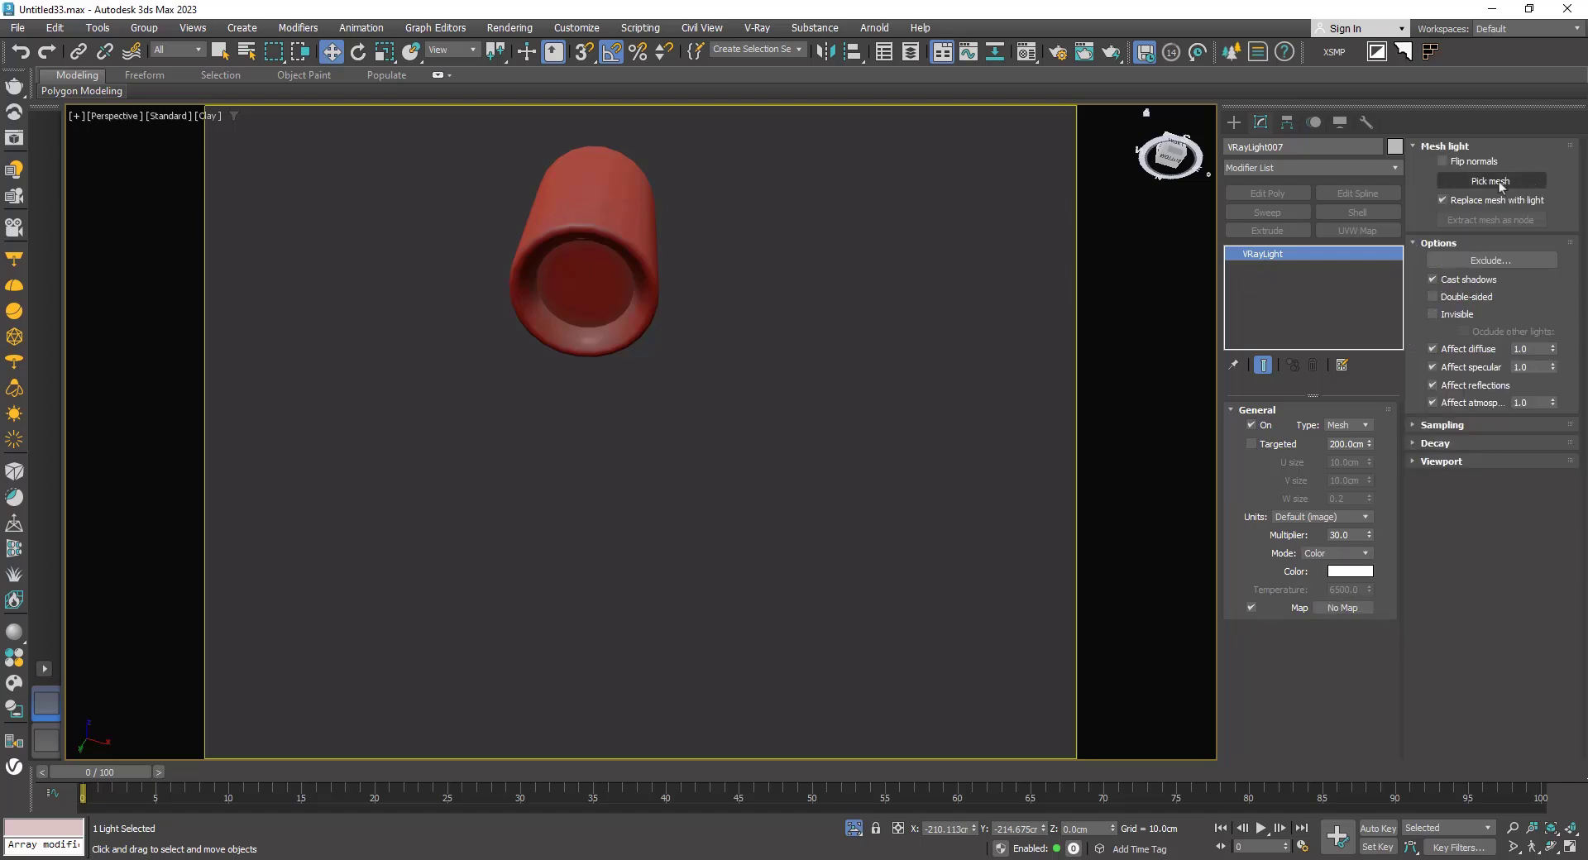
click(624, 331)
Step: Check the mesh light inside the fixtures, return to the camera view and end the isolation
middle_drag(632, 326, 579, 276)
scroll(609, 288, down, 5)
scroll(615, 301, up, 4)
scroll(621, 299, up, 2)
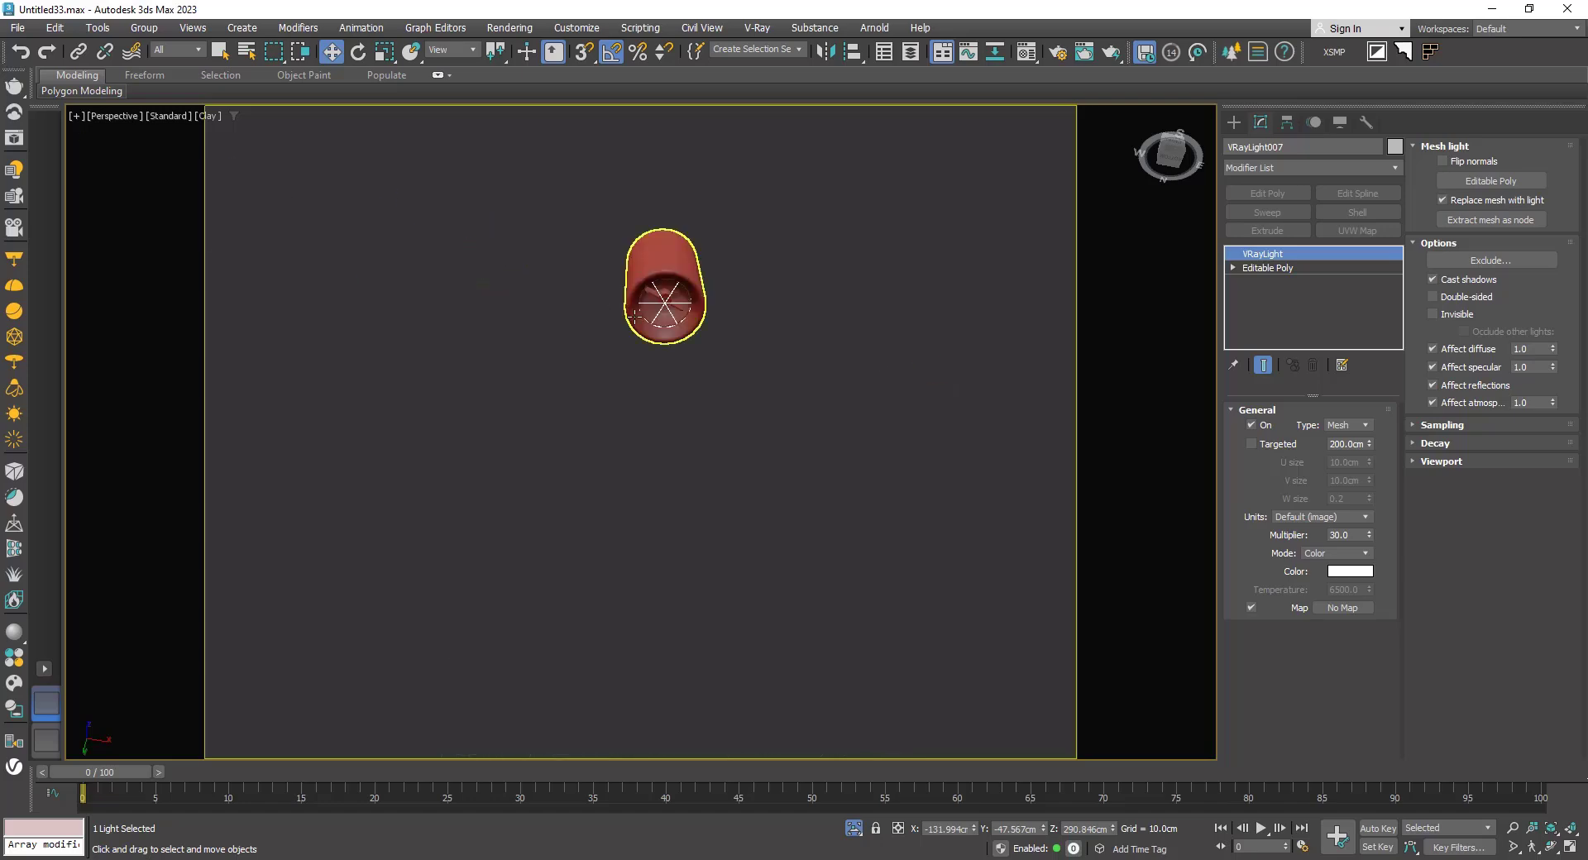
scroll(645, 304, down, 5)
key(c)
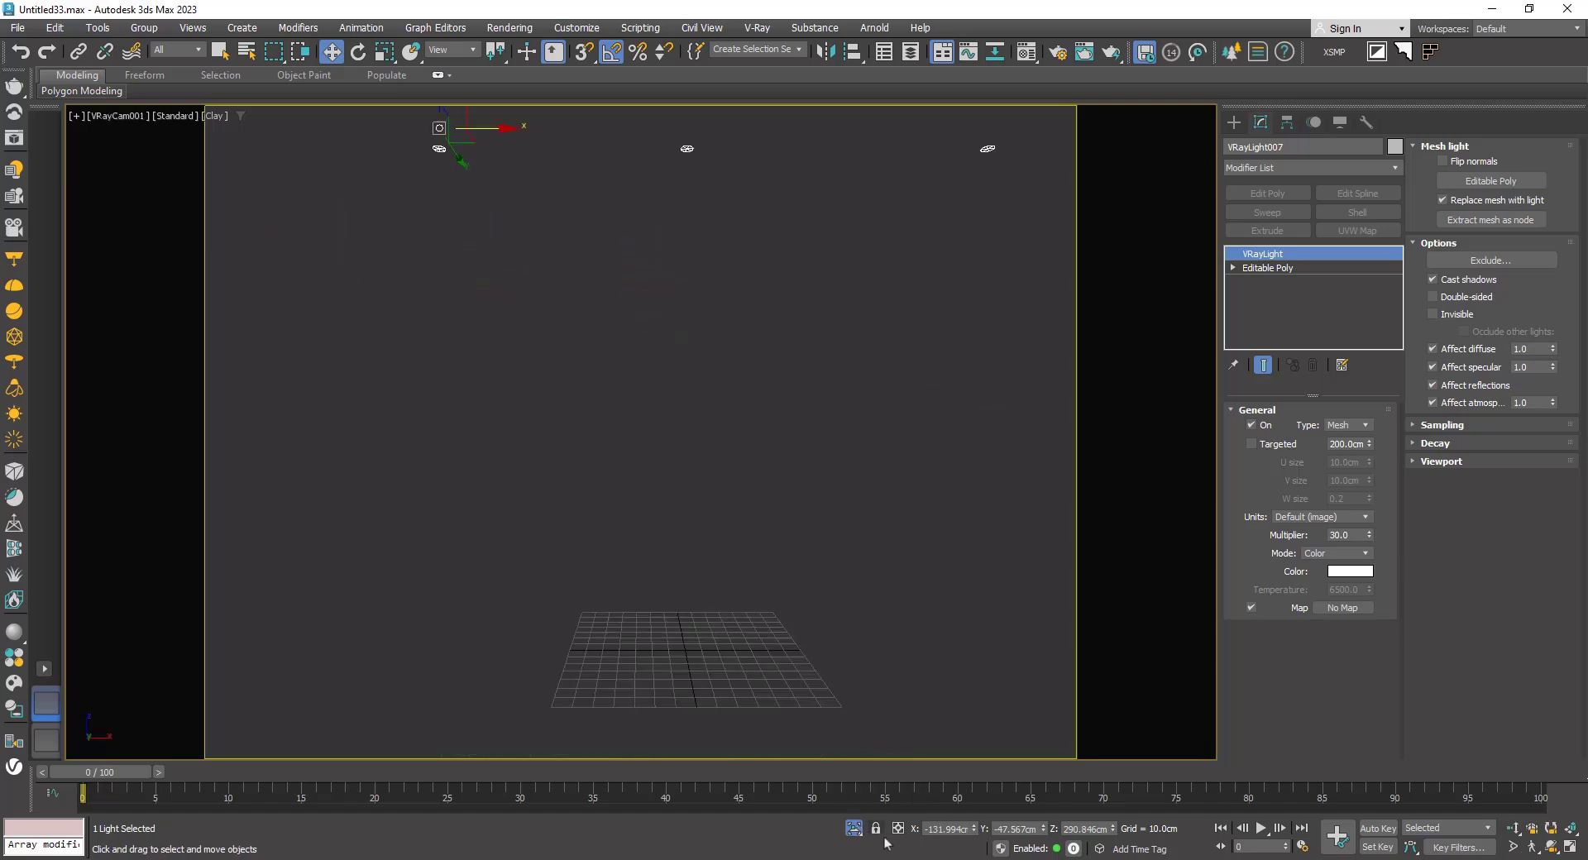
click(854, 830)
Step: Start an interactive render limited to a region around the three ceiling spotlights
key(shift+q)
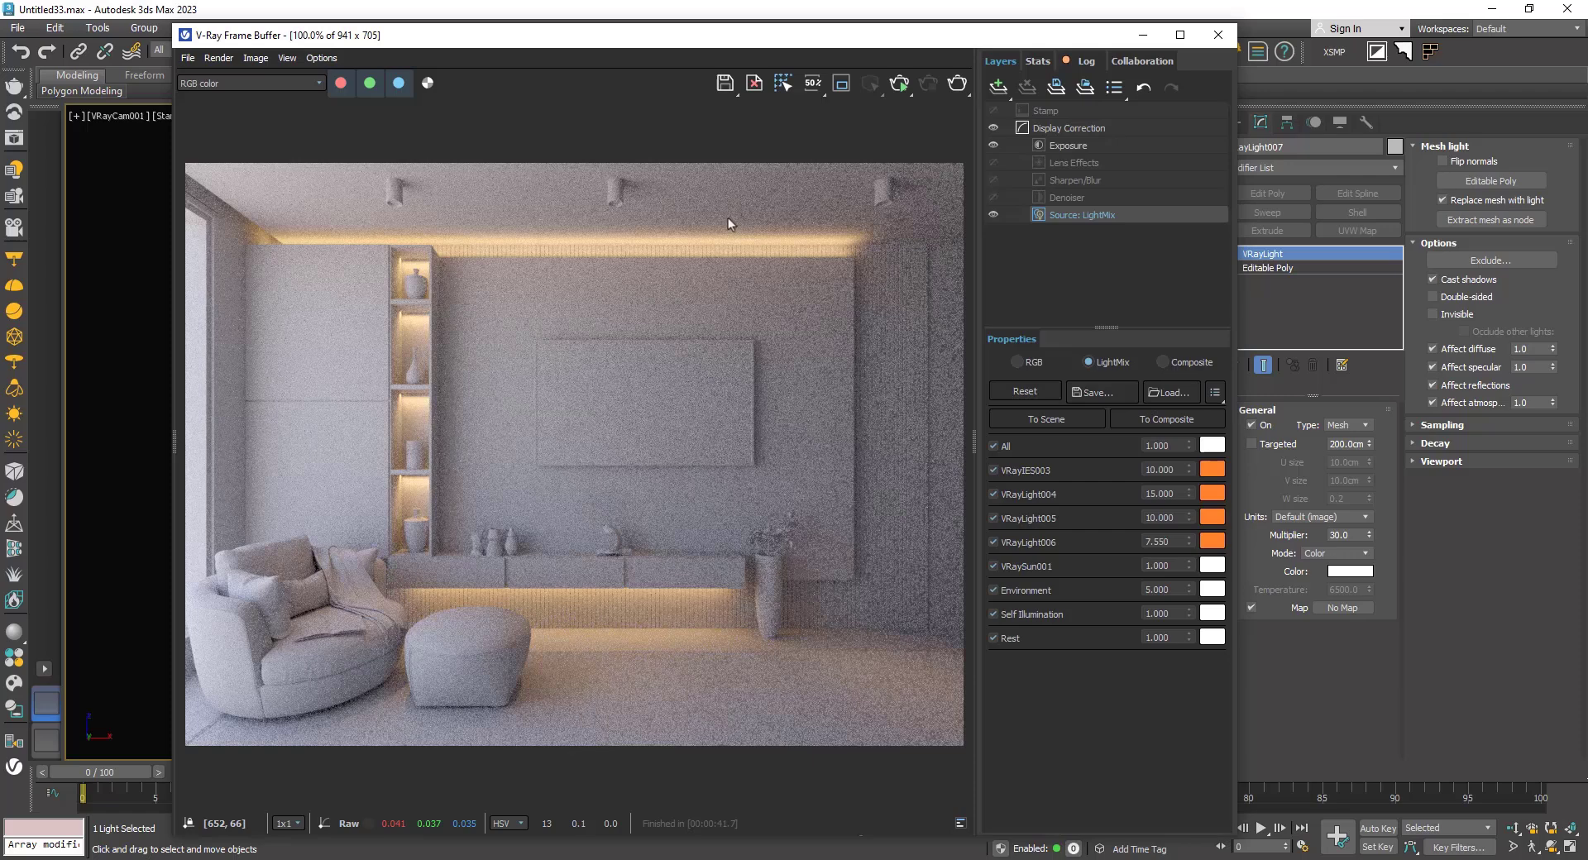
click(841, 83)
drag(918, 165, 365, 230)
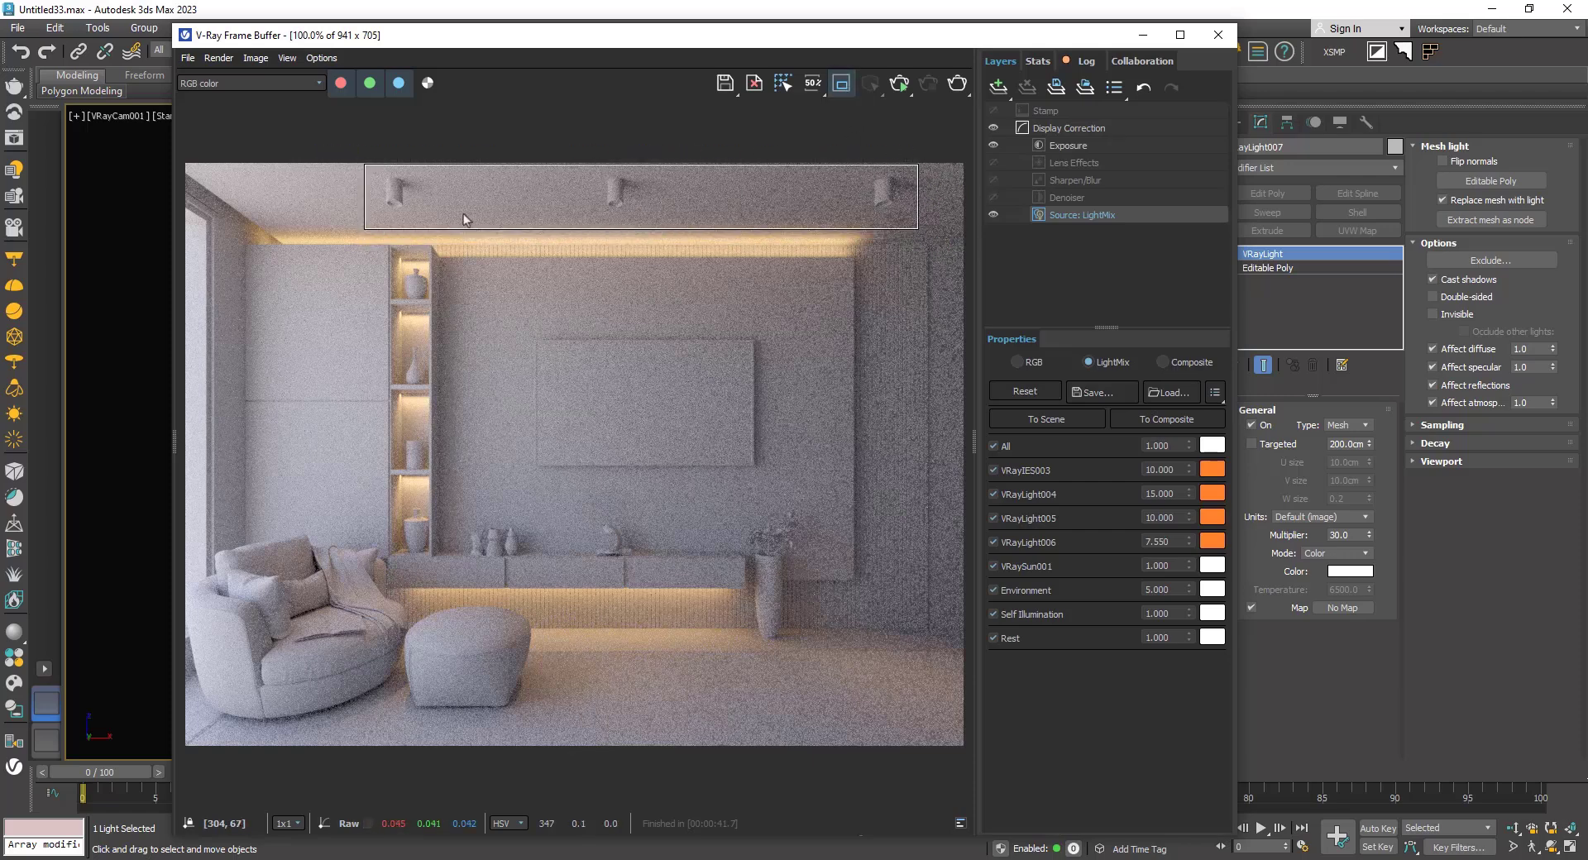
click(896, 86)
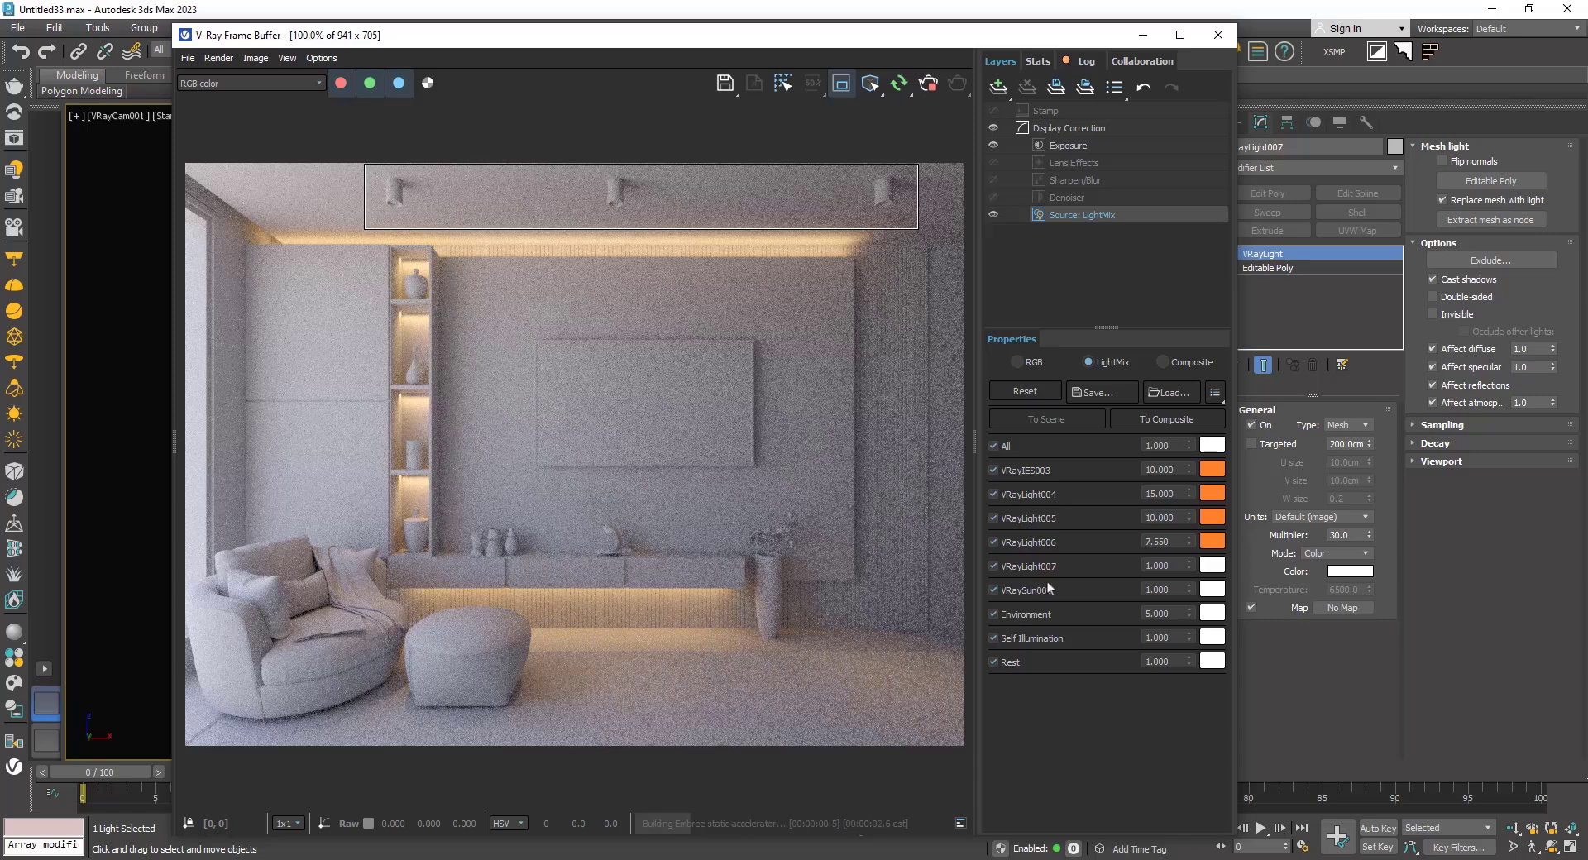
click(928, 83)
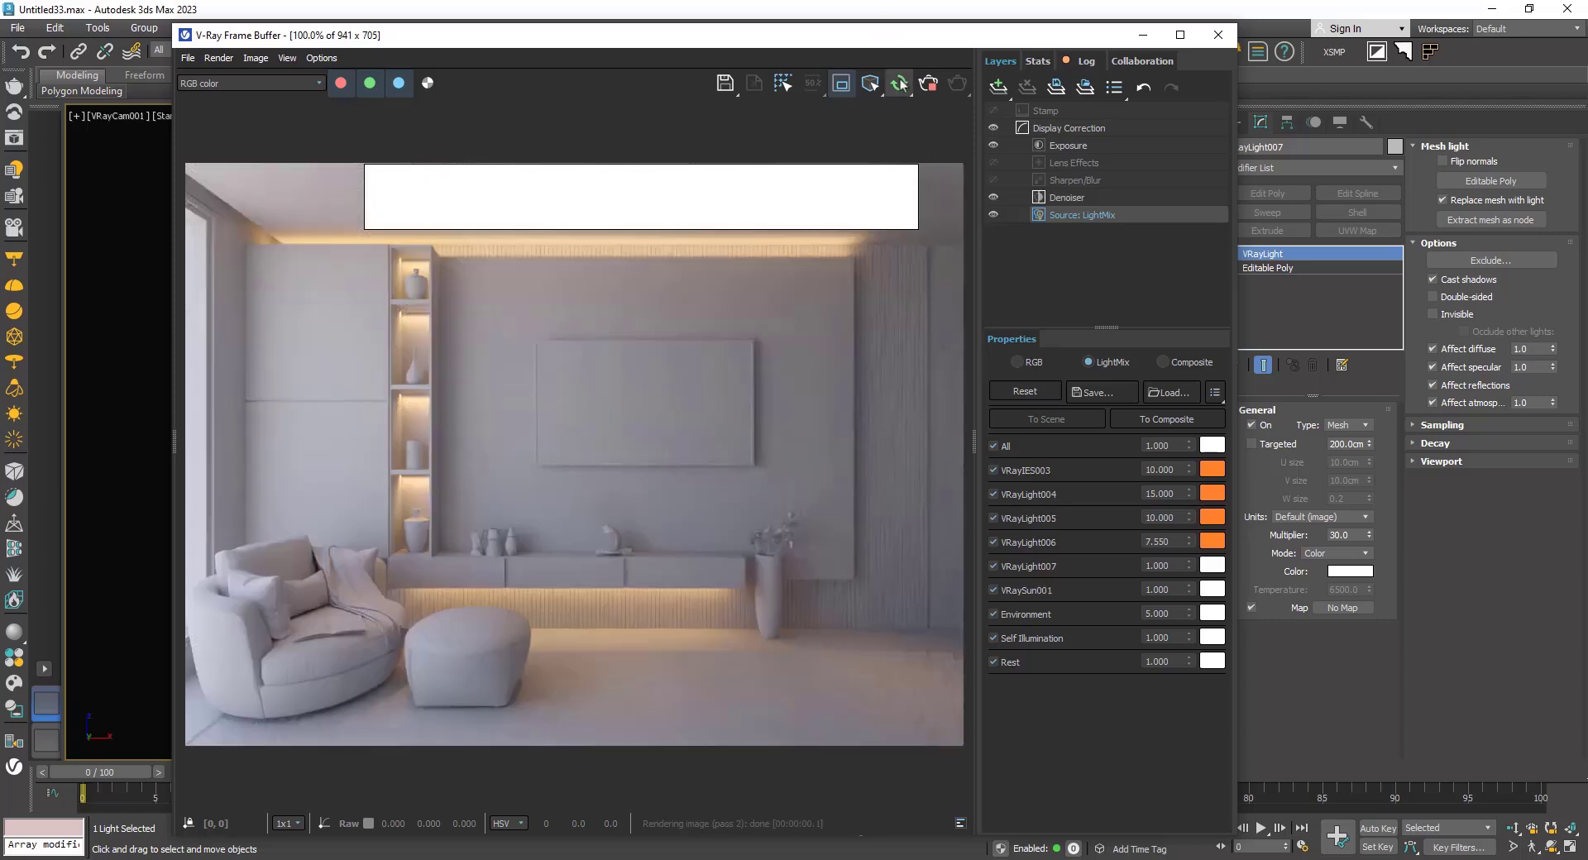
click(901, 82)
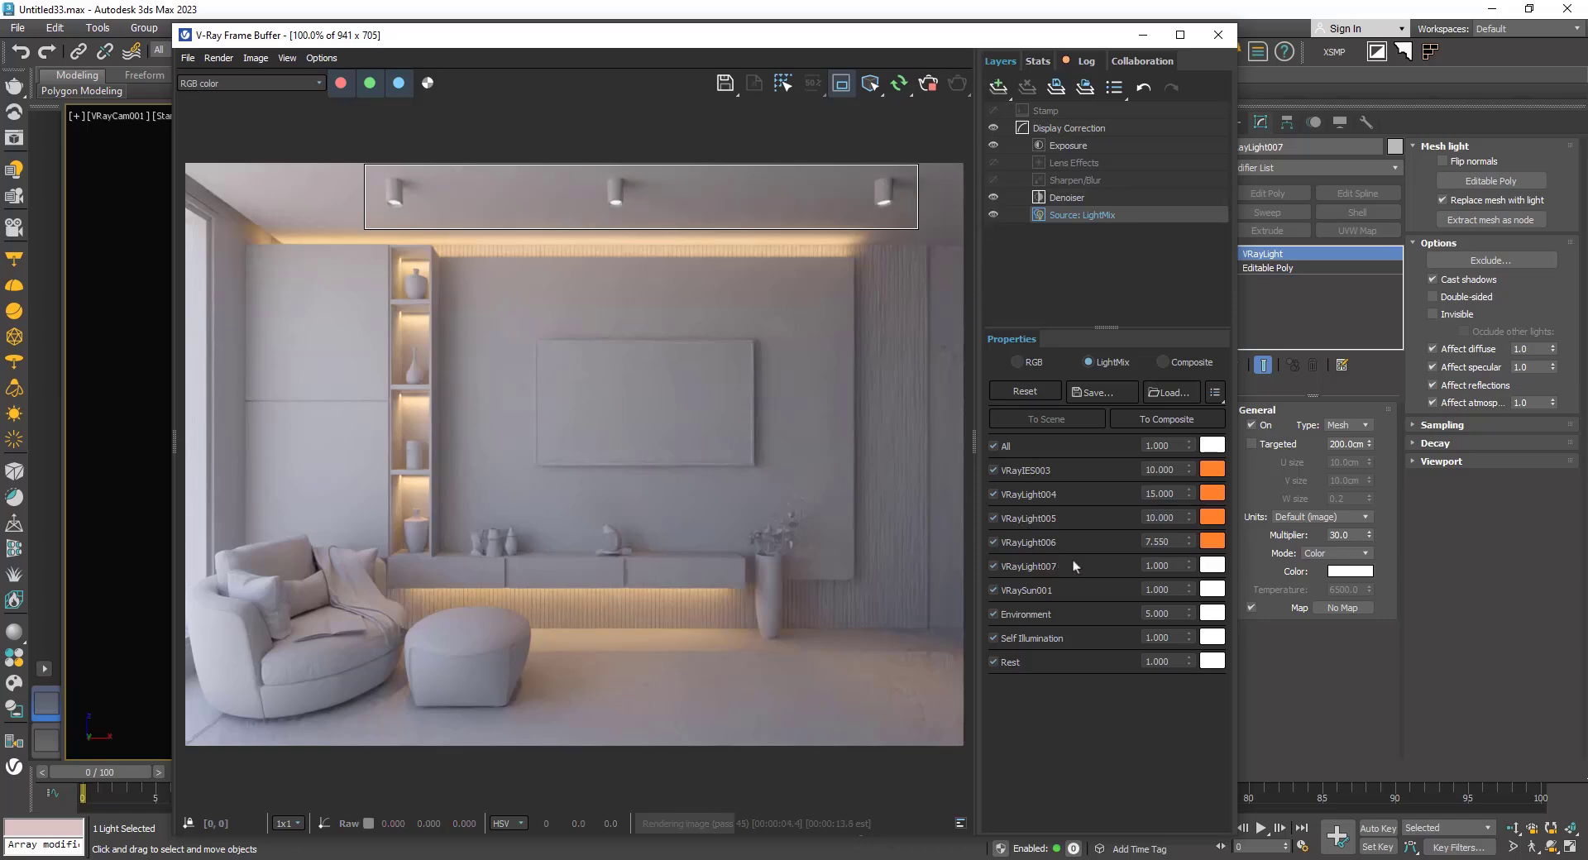
Step: Set VRayLight007's LightMix colour to a temperature of 3000 K
click(1213, 565)
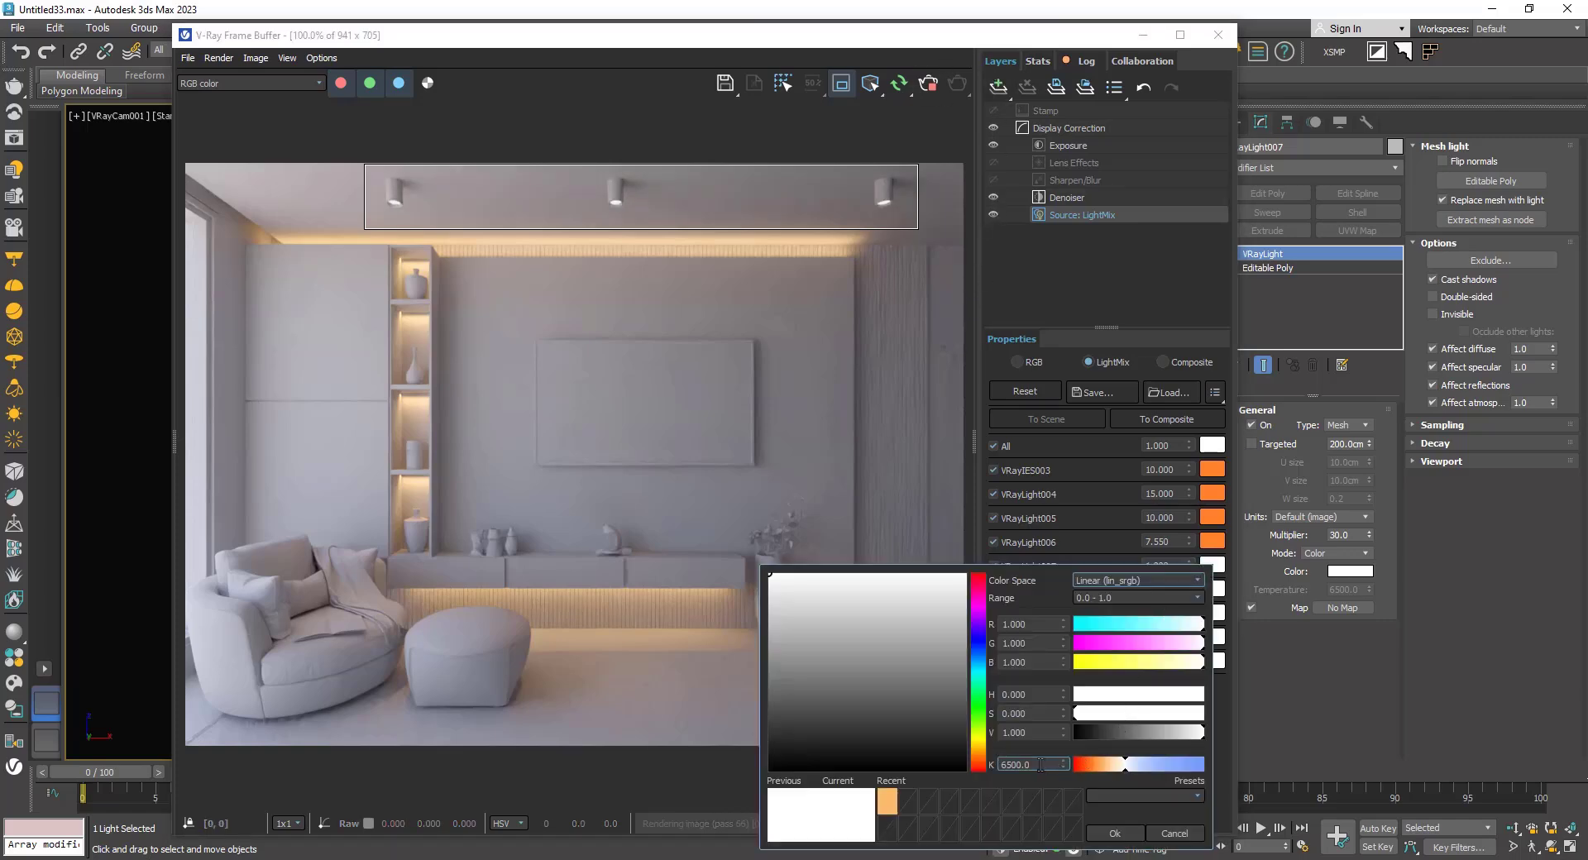
double_click(1041, 764)
text(3000)
key(Return)
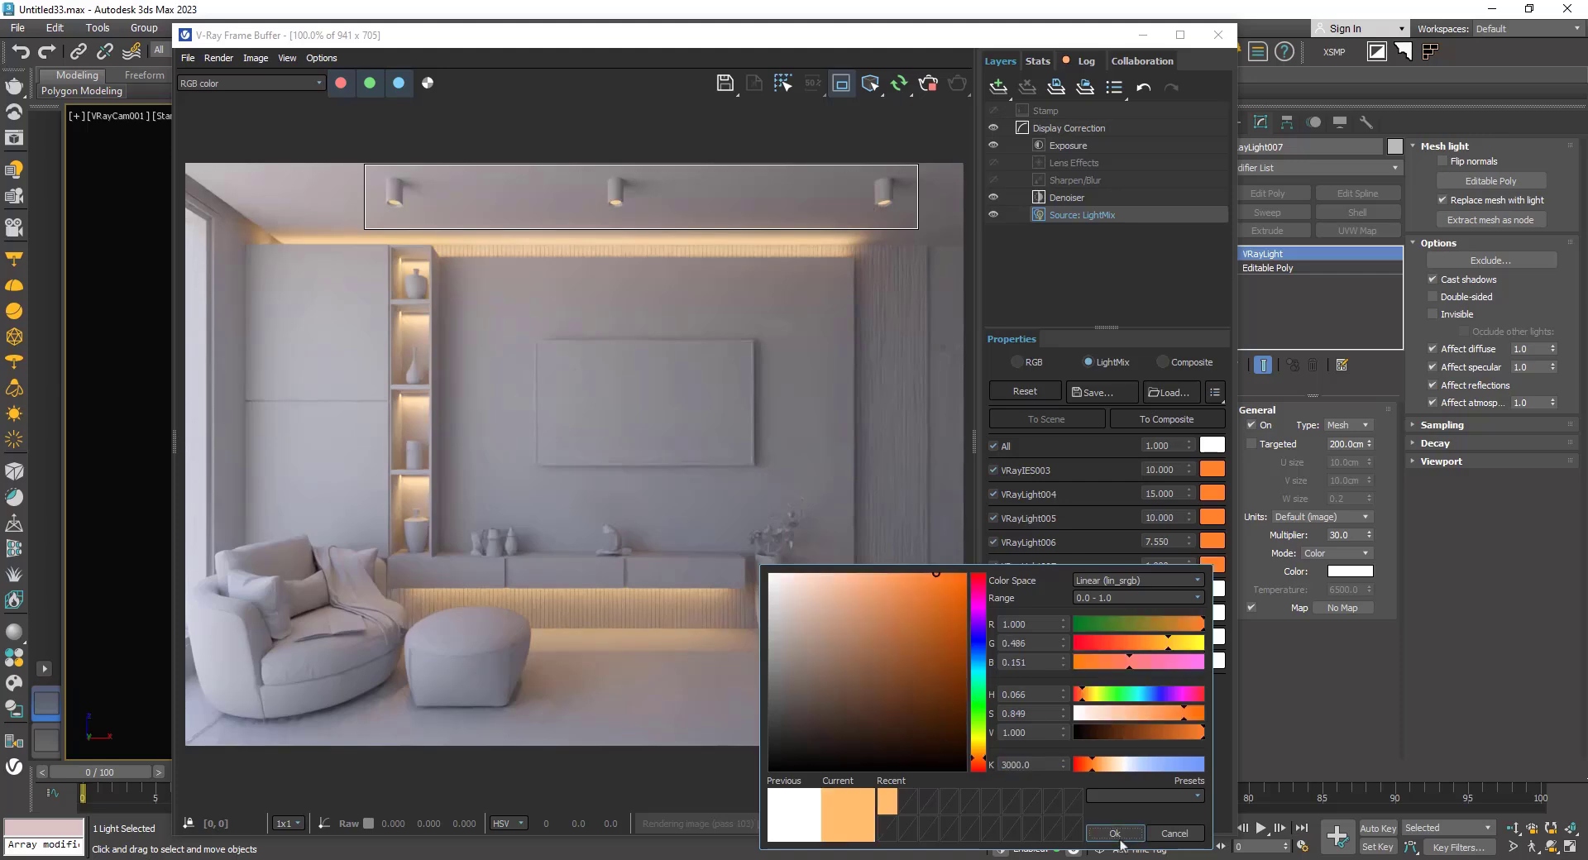
click(1101, 833)
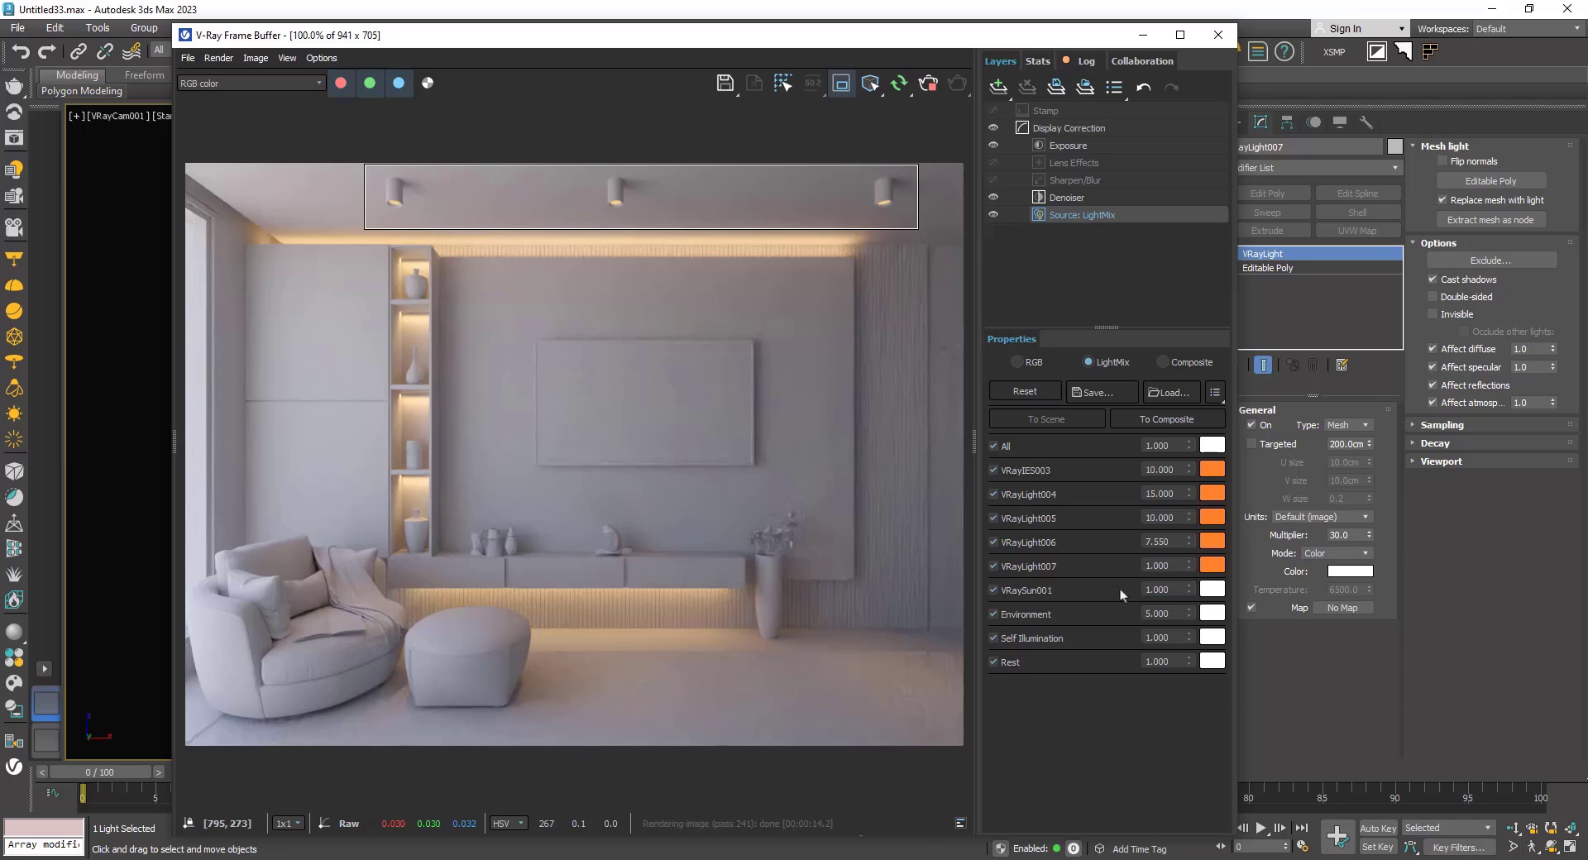
Step: Set VRayLight007's LightMix intensity to 3 and turn region rendering off
double_click(1169, 566)
key(Return)
text(3)
key(Return)
click(832, 440)
click(844, 84)
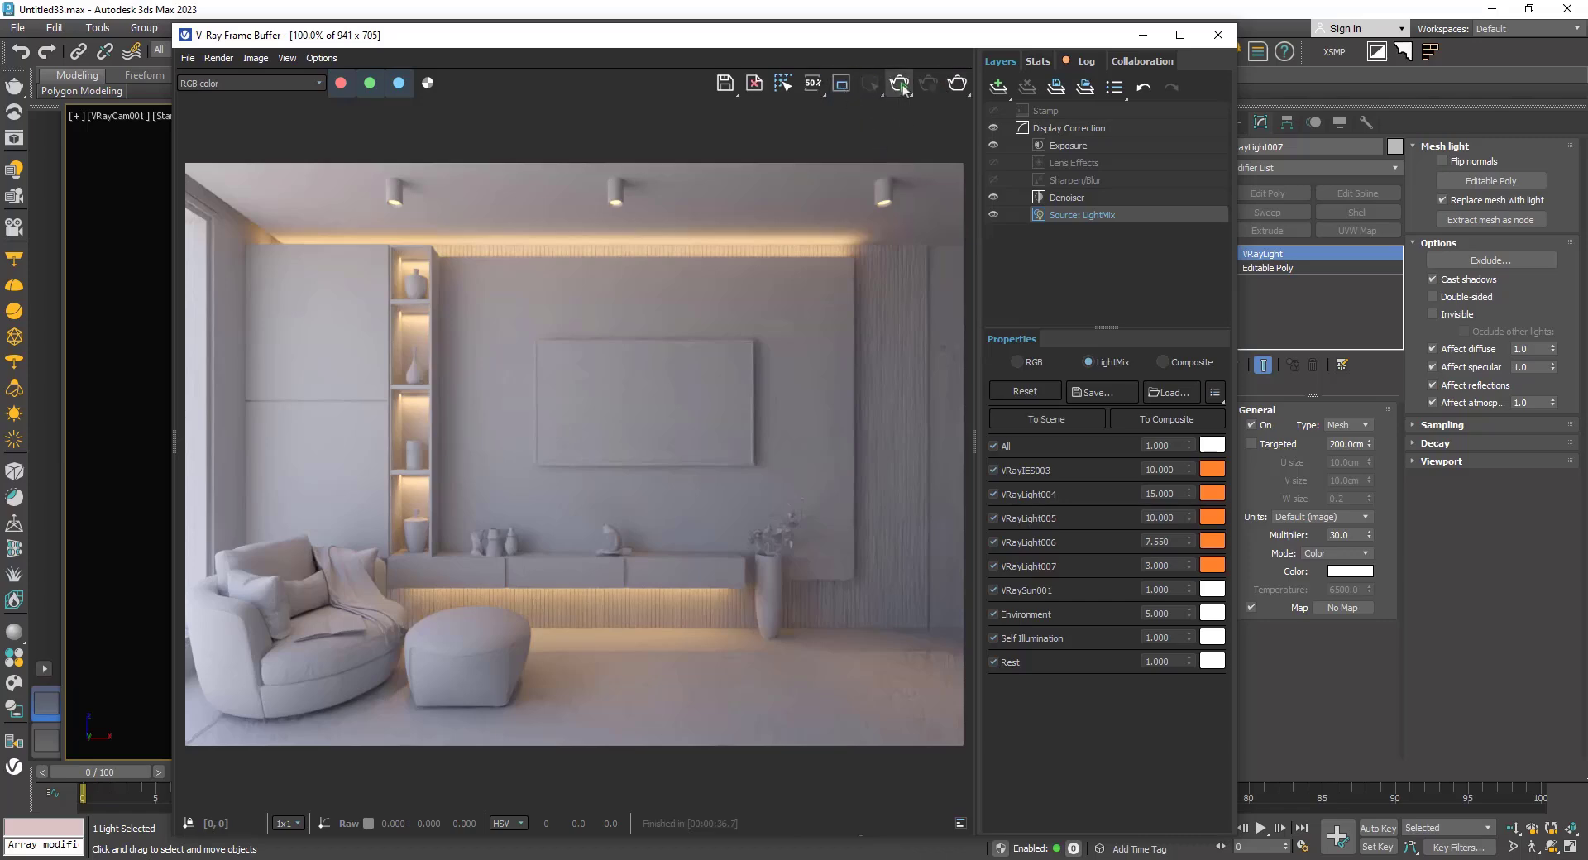